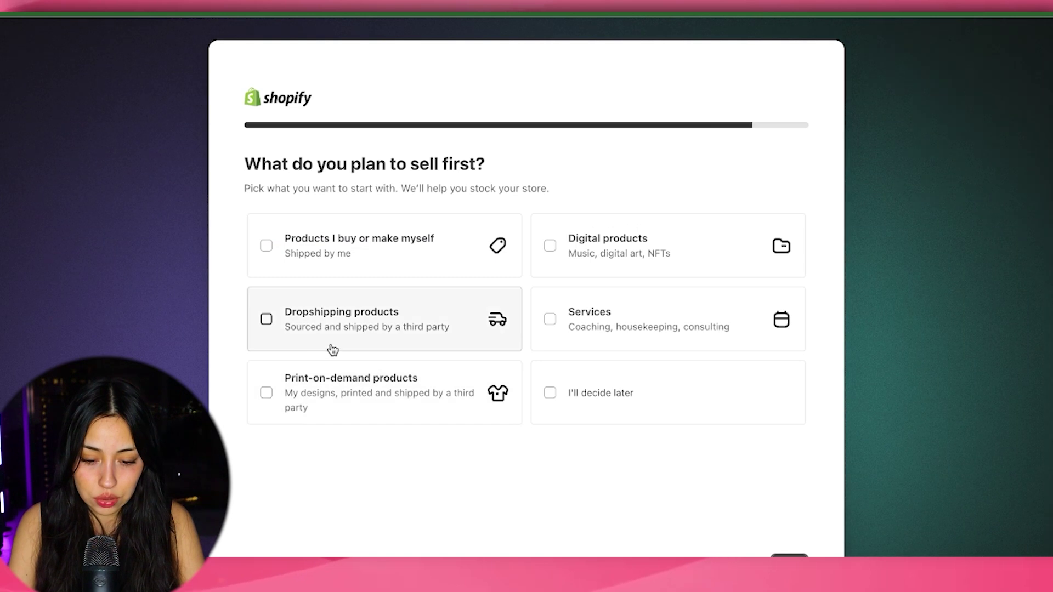
Continue the store setup with United Arab Emirates as the business location.
scroll(707, 480, "down", 1)
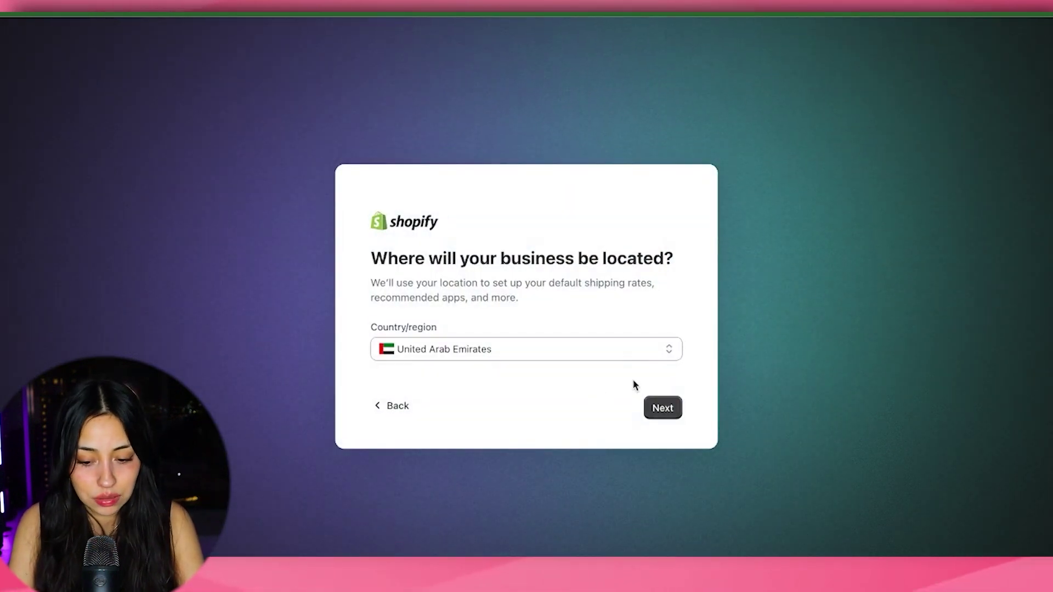
left_click(662, 408)
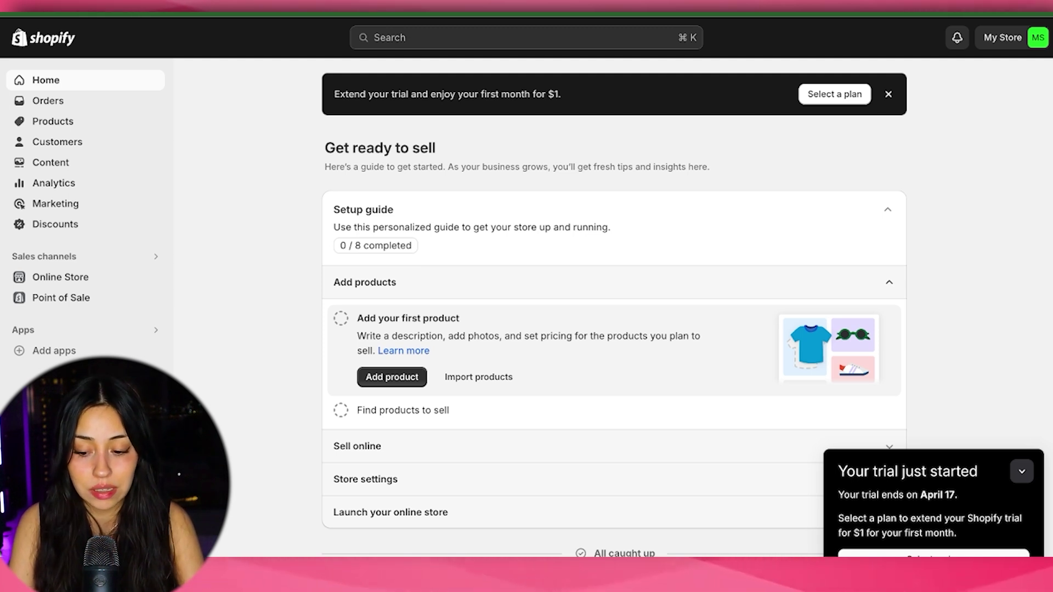
Check the Basic Shopify plan and billing details in the store settings, and close the settings.
left_click(48, 571)
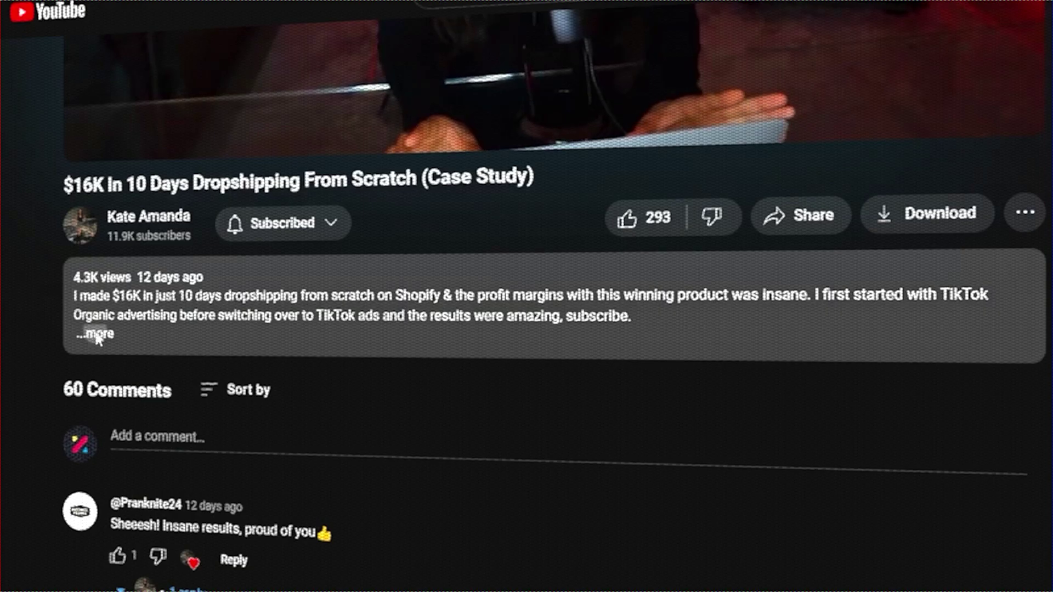
left_click(94, 332)
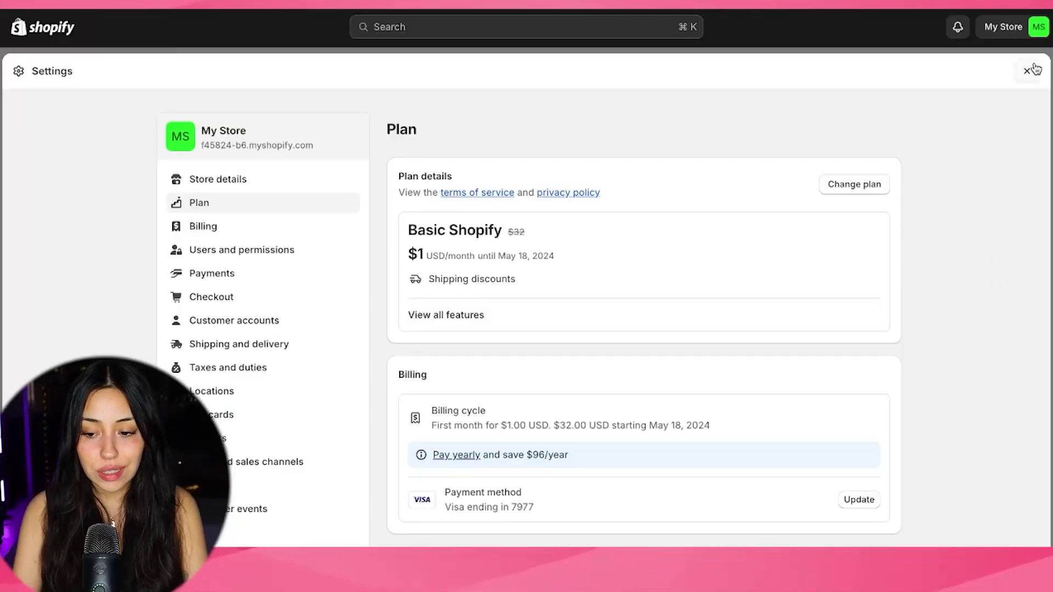
left_click(1035, 71)
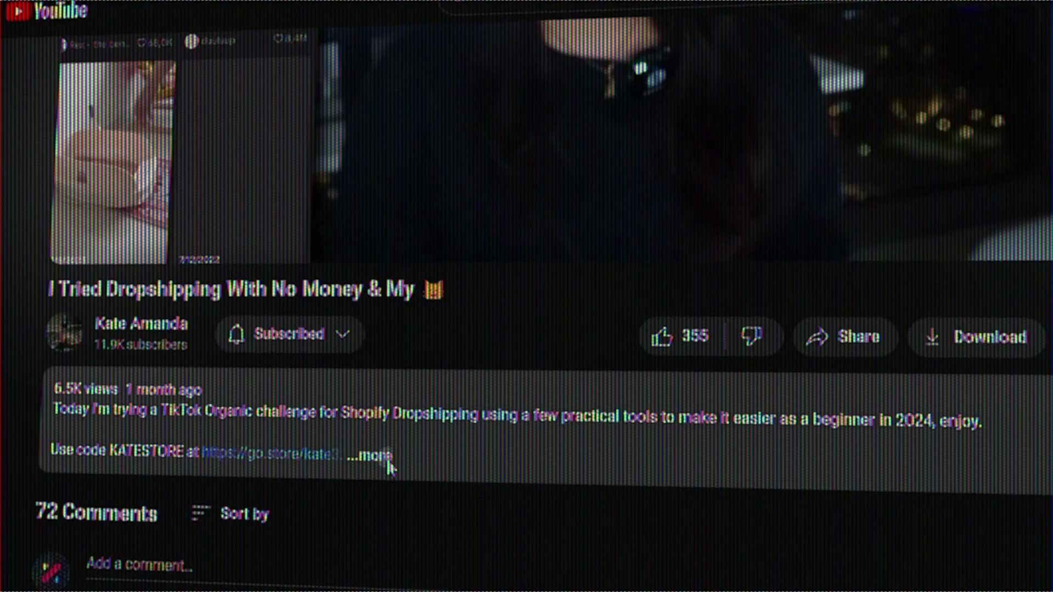
left_click(384, 458)
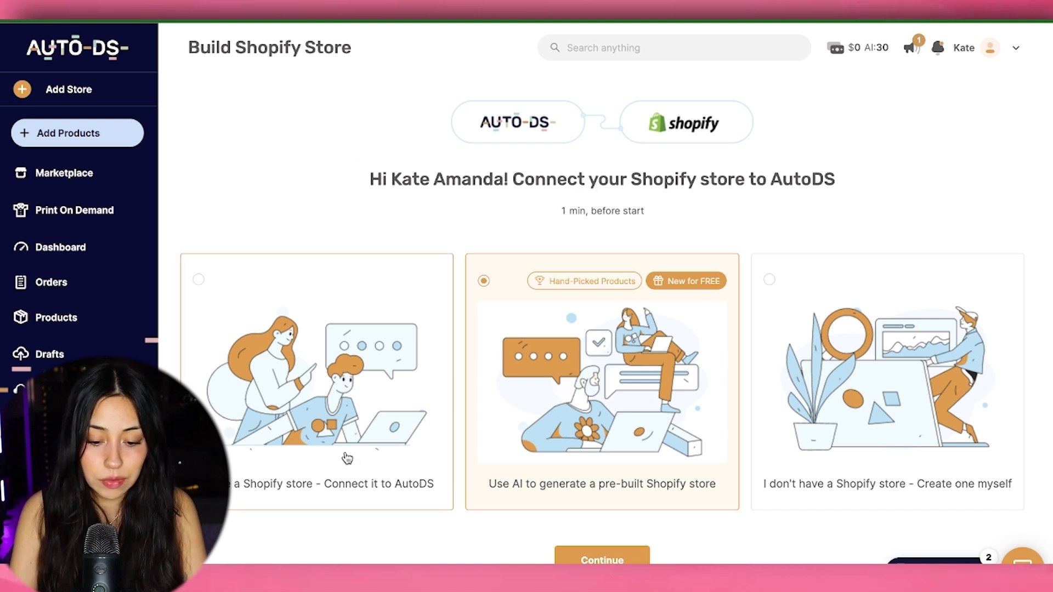
Connect the existing Shopify store to AutoDS by installing the AutoDS: Dropshipping & POD app on My Store.
left_click(347, 458)
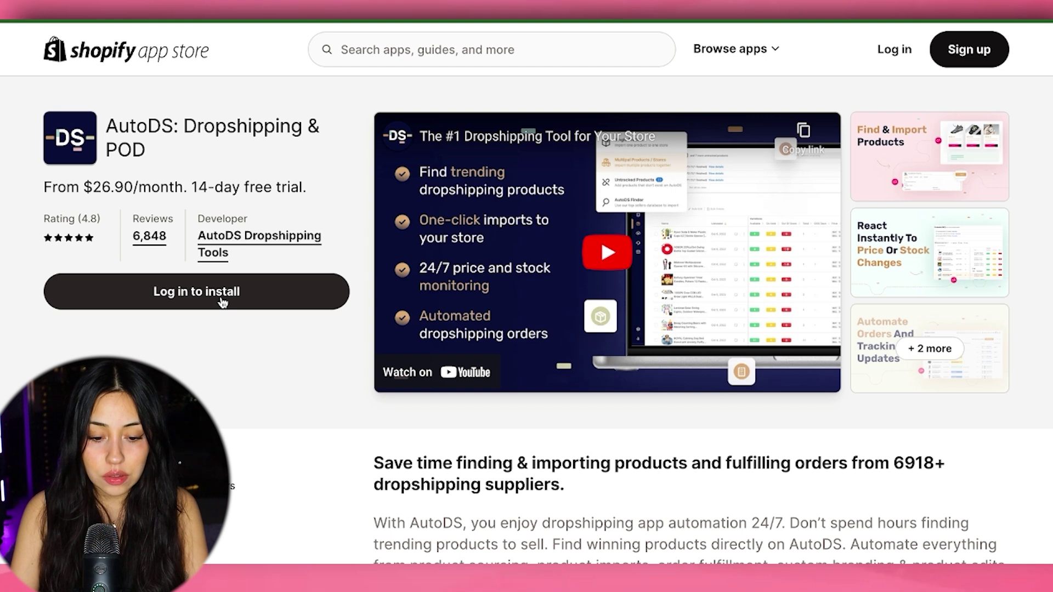
left_click(222, 302)
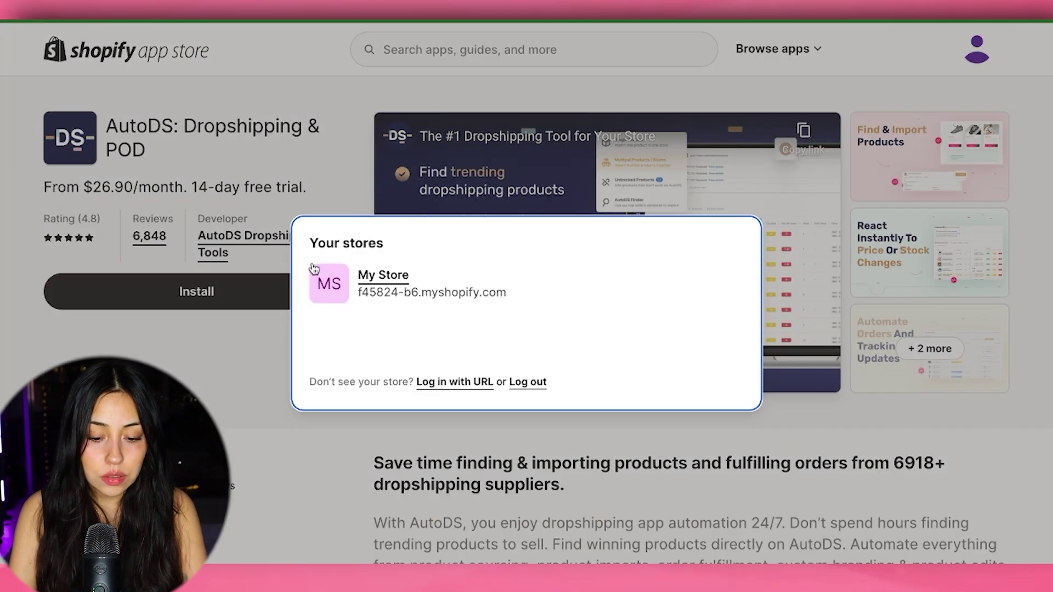
left_click(396, 276)
left_click(799, 489)
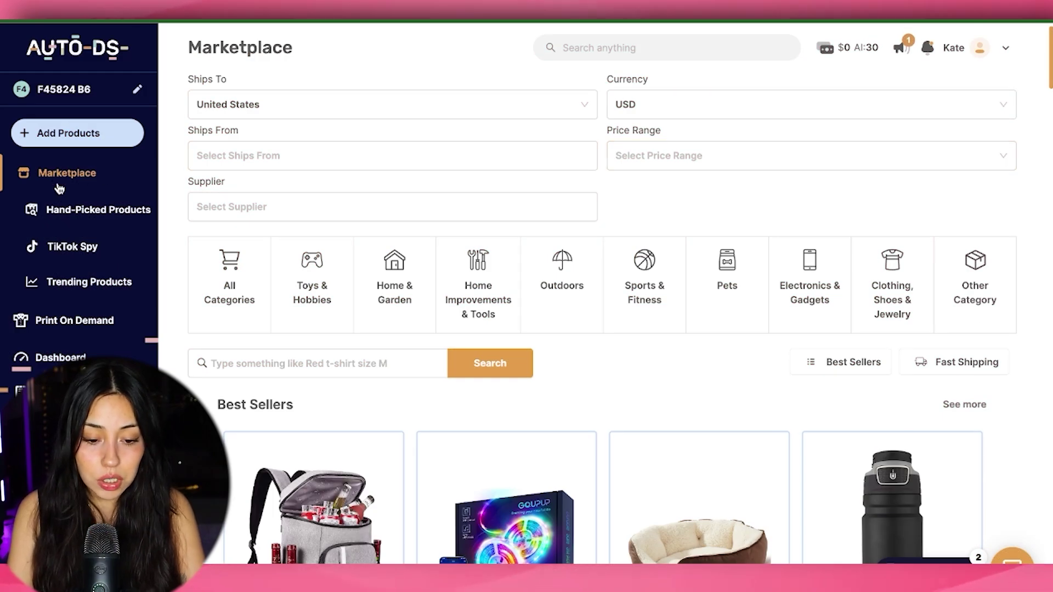
Browse the AutoDS marketplace's Best Sellers, New Arrivals and category sections for a product to sell.
scroll(530, 353, "down", 4)
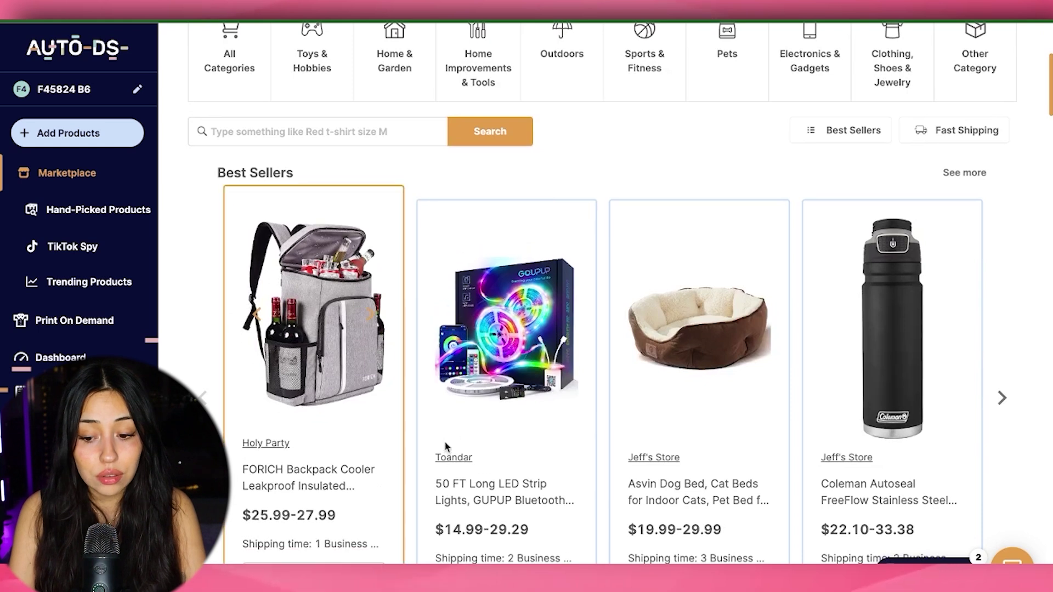
scroll(1022, 333, "up", 2)
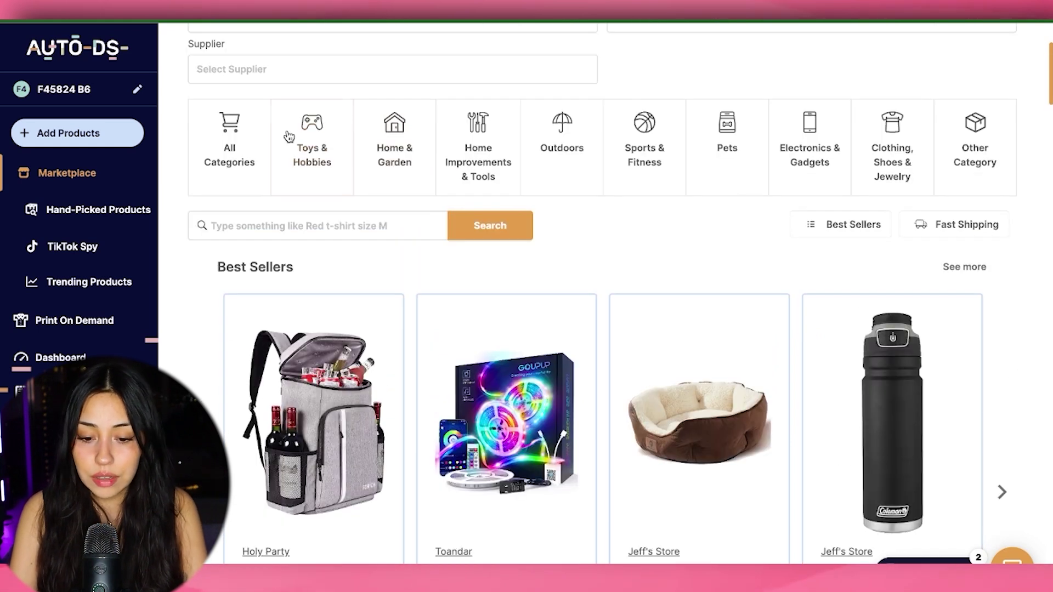
scroll(991, 190, "down", 10)
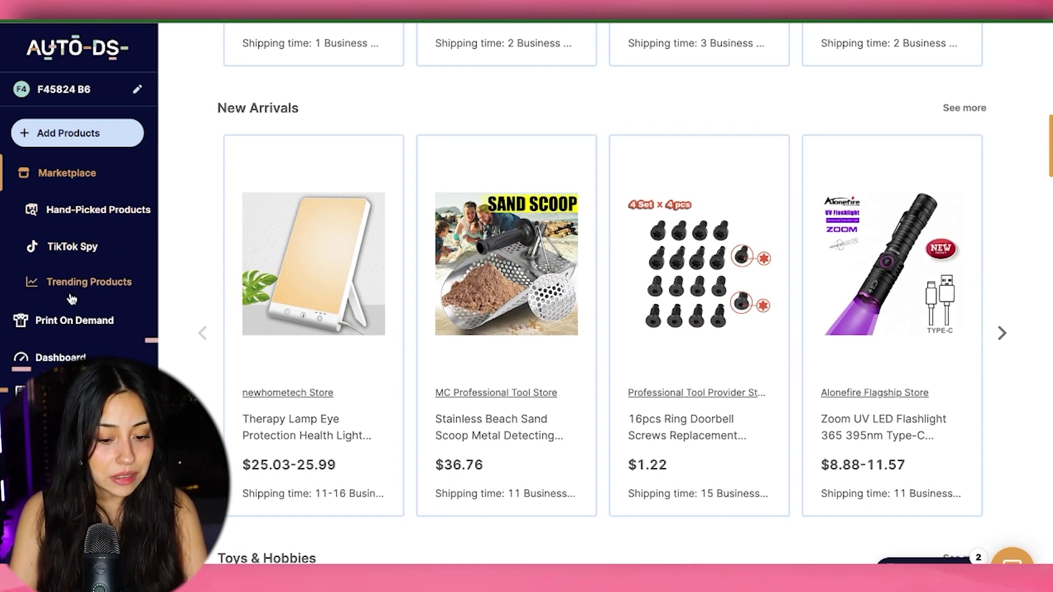
scroll(333, 251, "up", 10)
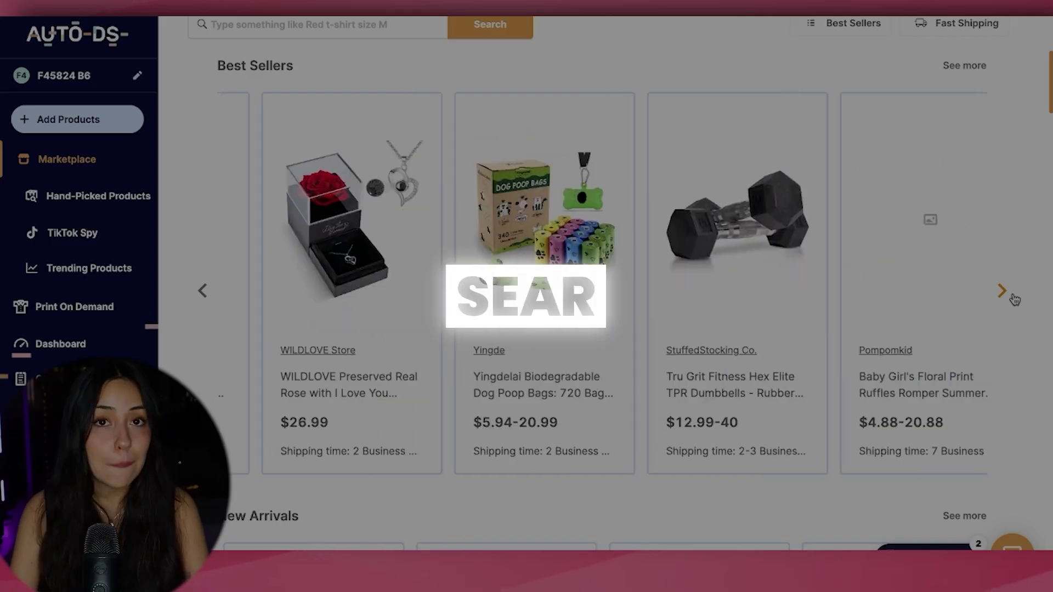
scroll(1006, 376, "down", 7)
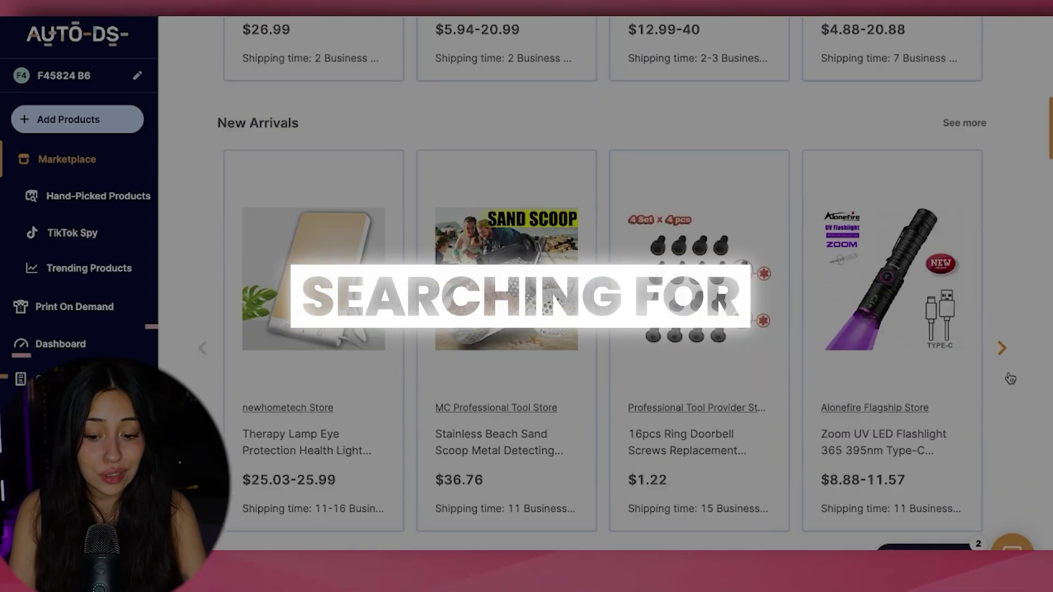
left_click(1000, 341)
left_click(1001, 342)
left_click(1000, 342)
left_click(1000, 342)
left_click(1000, 343)
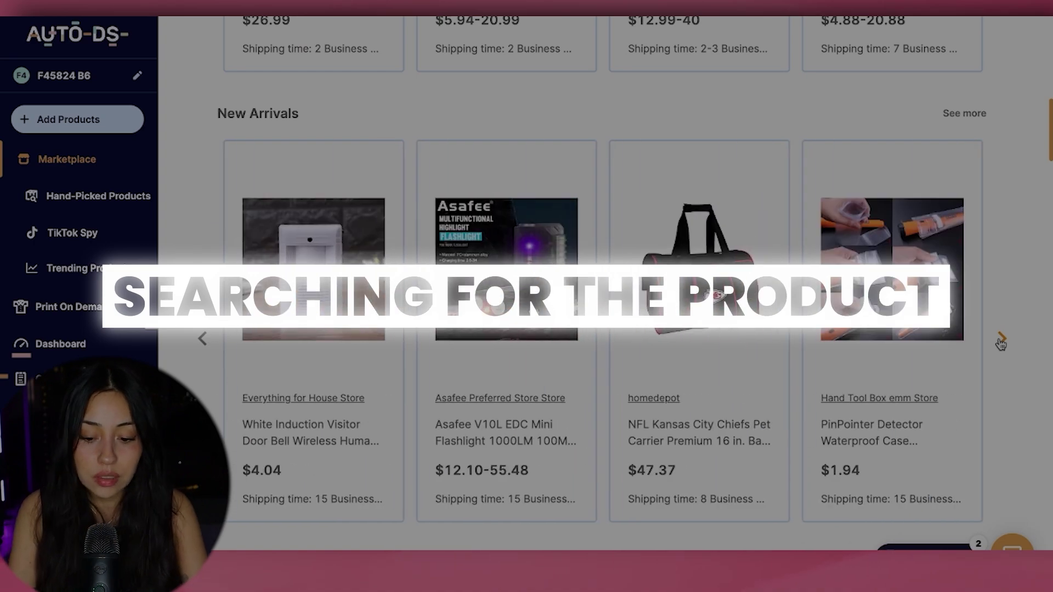
scroll(1001, 345, "down", 8)
left_click(1000, 345)
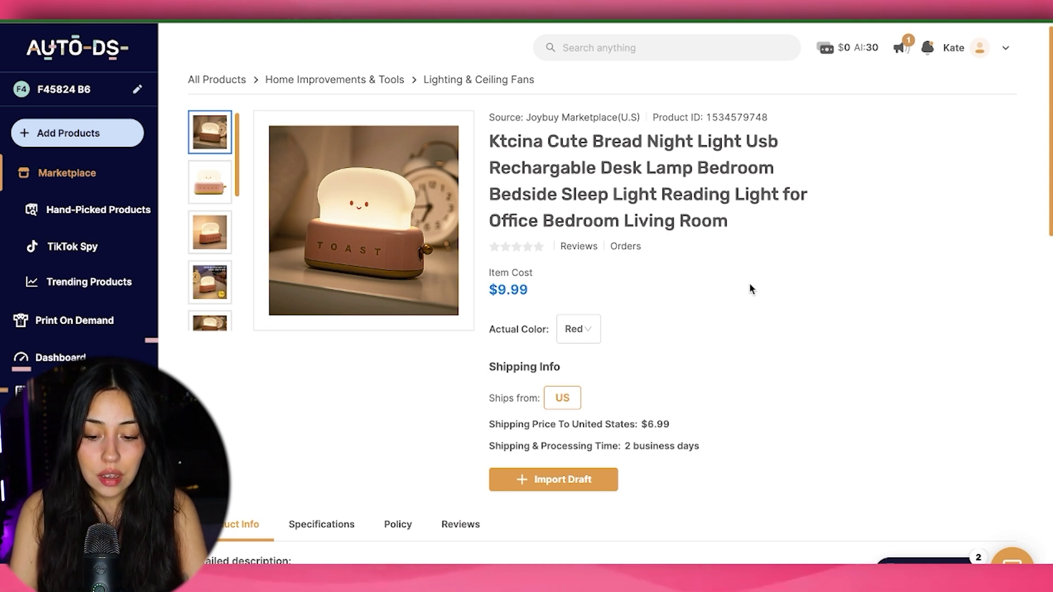
Check the Ktcina Cute Bread Night Light's shipping and product information, and import it as a draft.
scroll(751, 289, "down", 1)
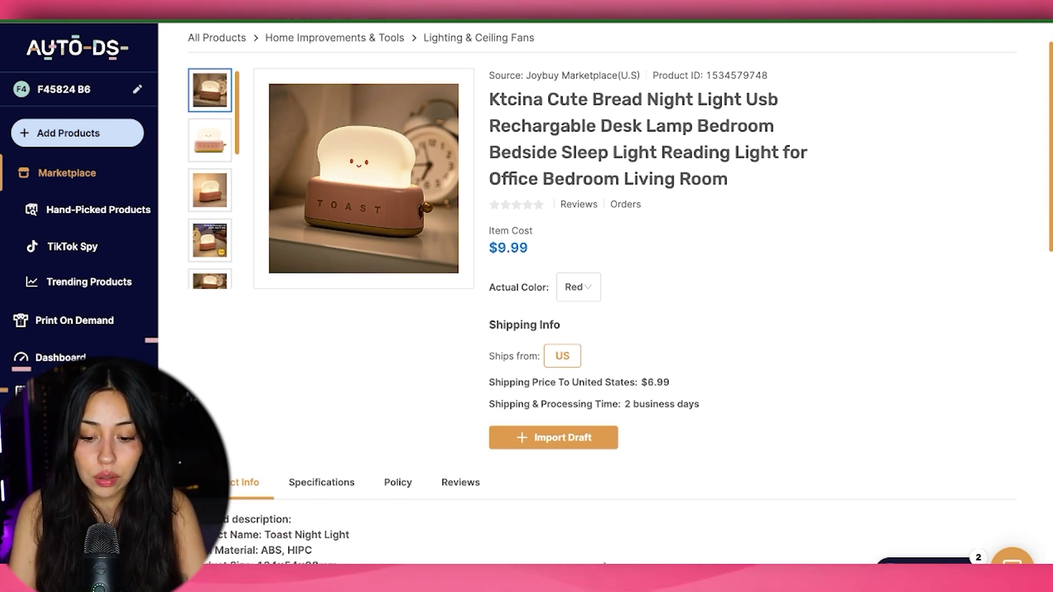
scroll(821, 435, "down", 1)
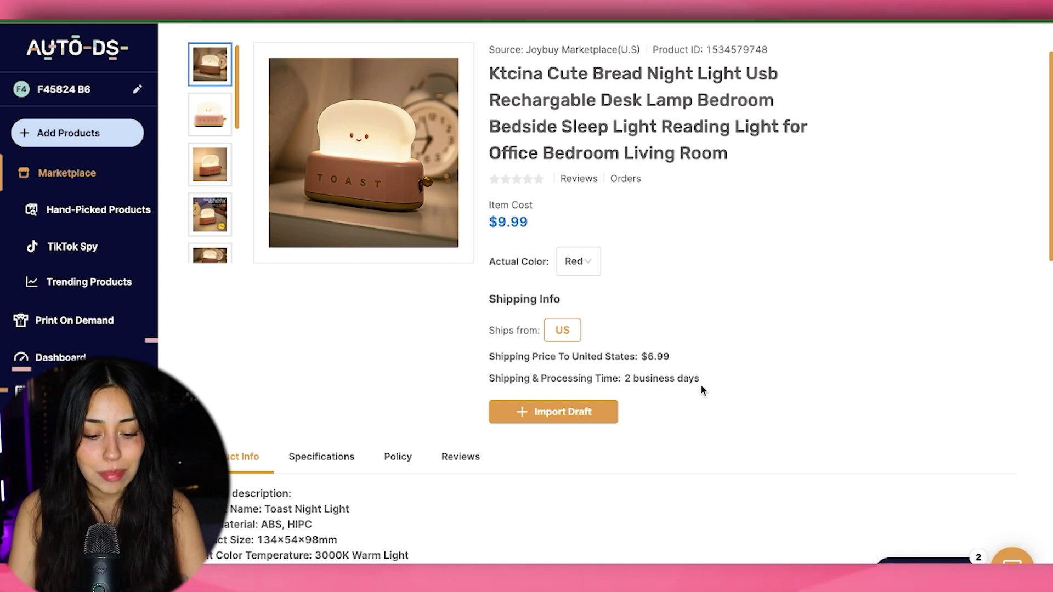
scroll(701, 388, "down", 3)
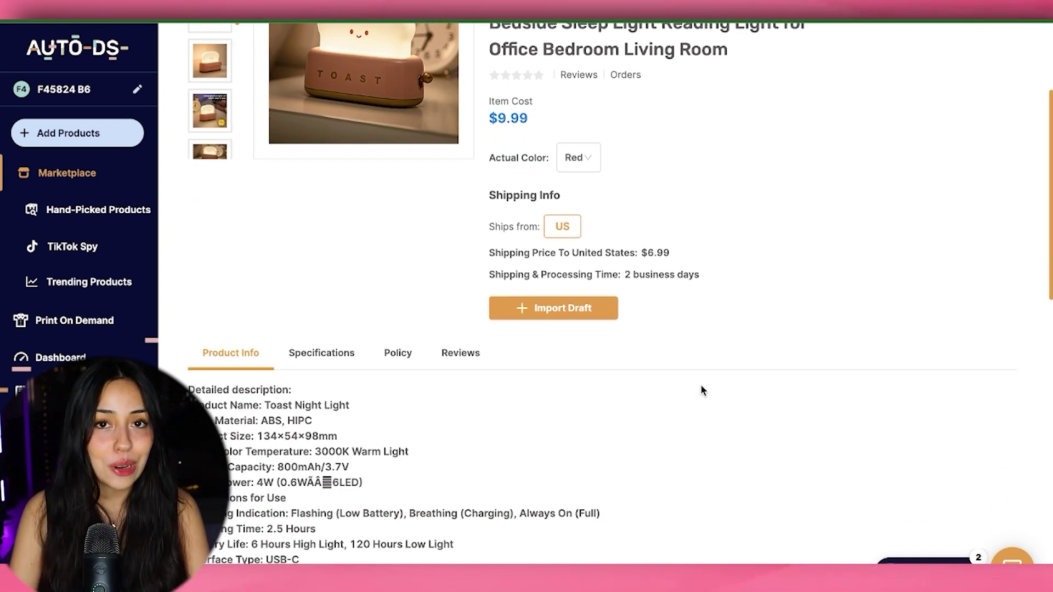
scroll(702, 391, "down", 5)
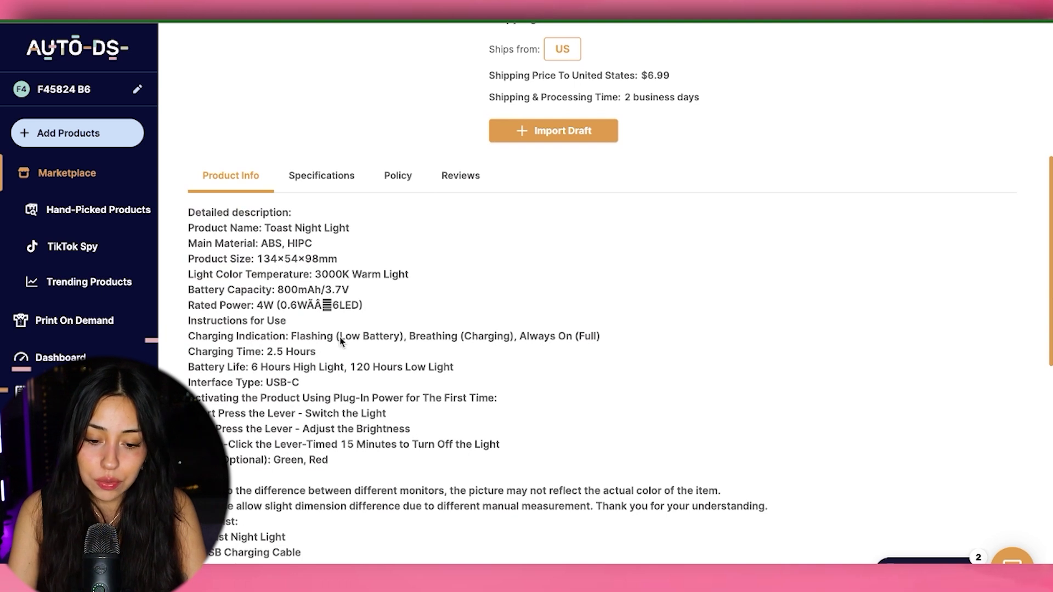
scroll(339, 340, "down", 3)
scroll(459, 310, "up", 12)
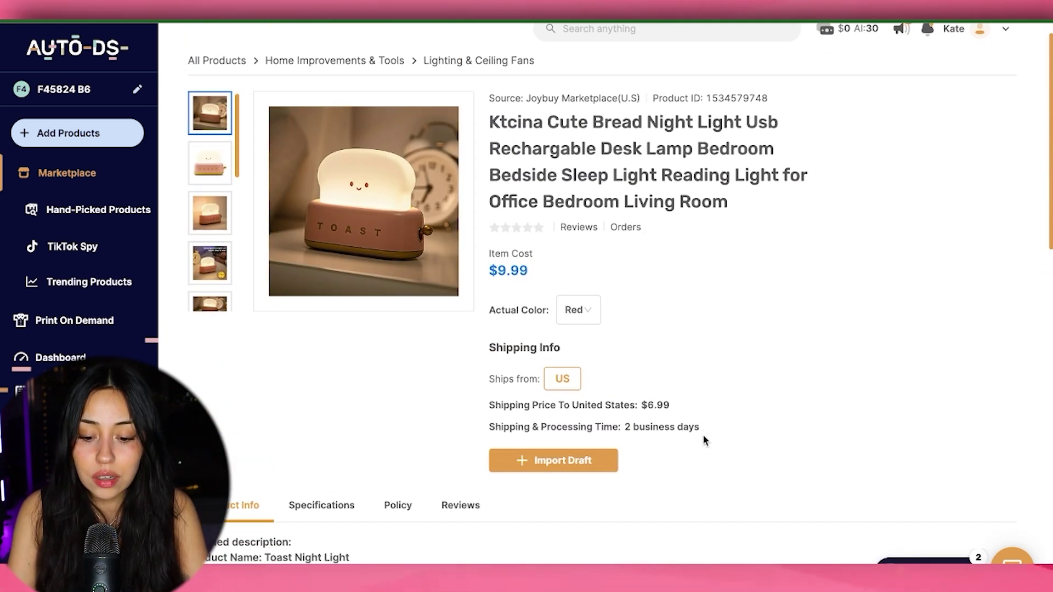
left_click(567, 469)
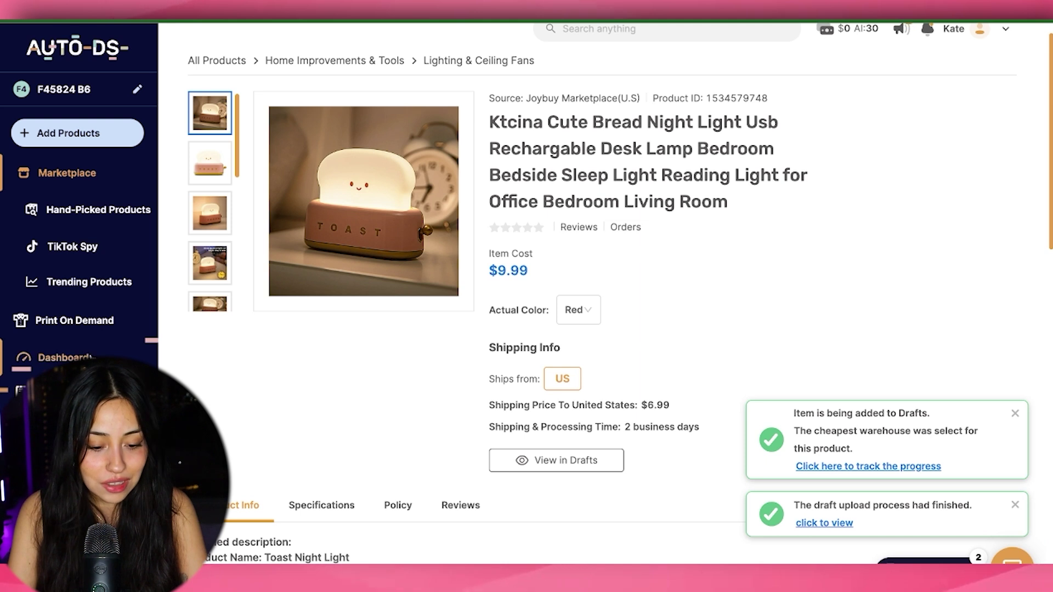
Open the Cute Bread Night Light draft and review its title, product fields and description.
left_click(52, 464)
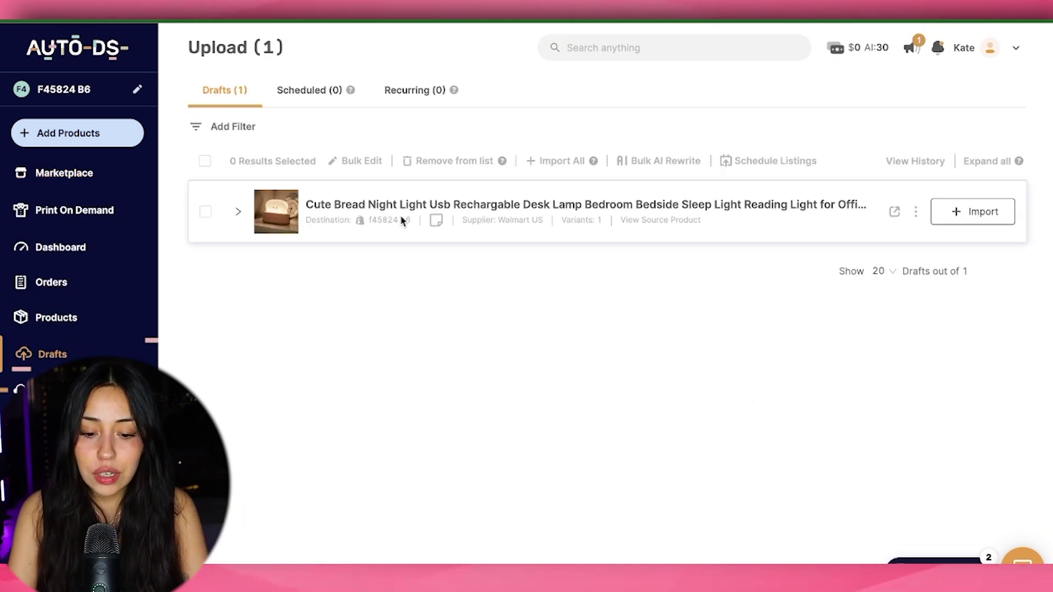
left_click(238, 214)
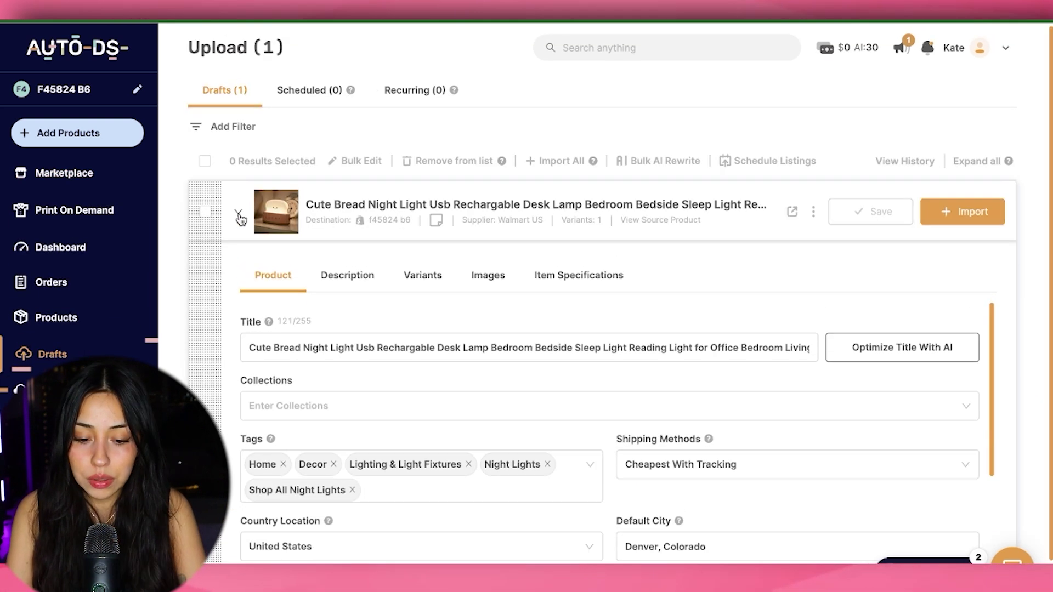
scroll(371, 364, "down", 1)
scroll(373, 367, "up", 1)
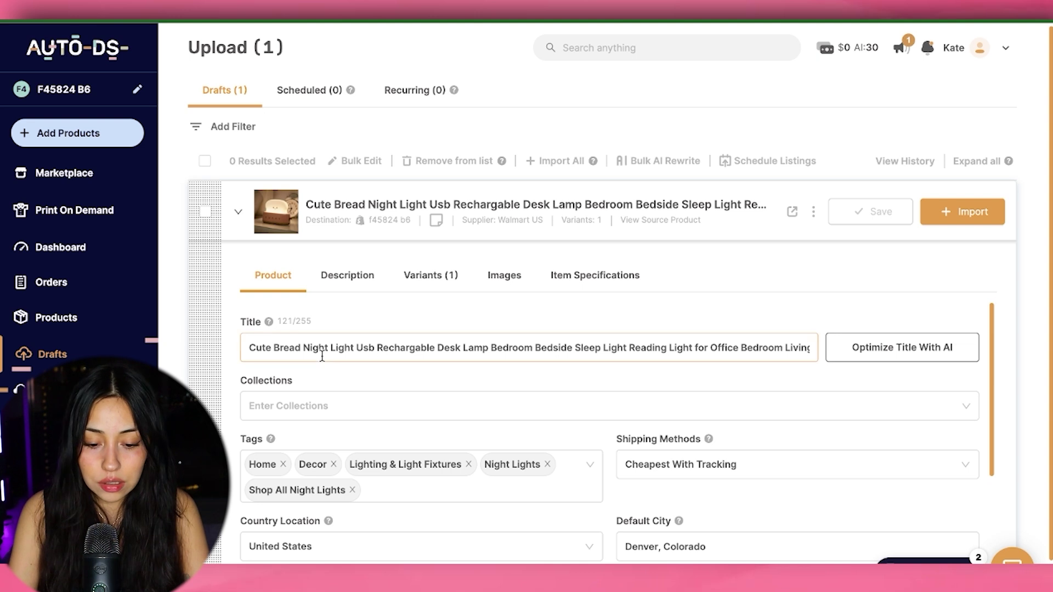
triple_click(265, 346)
left_click(347, 275)
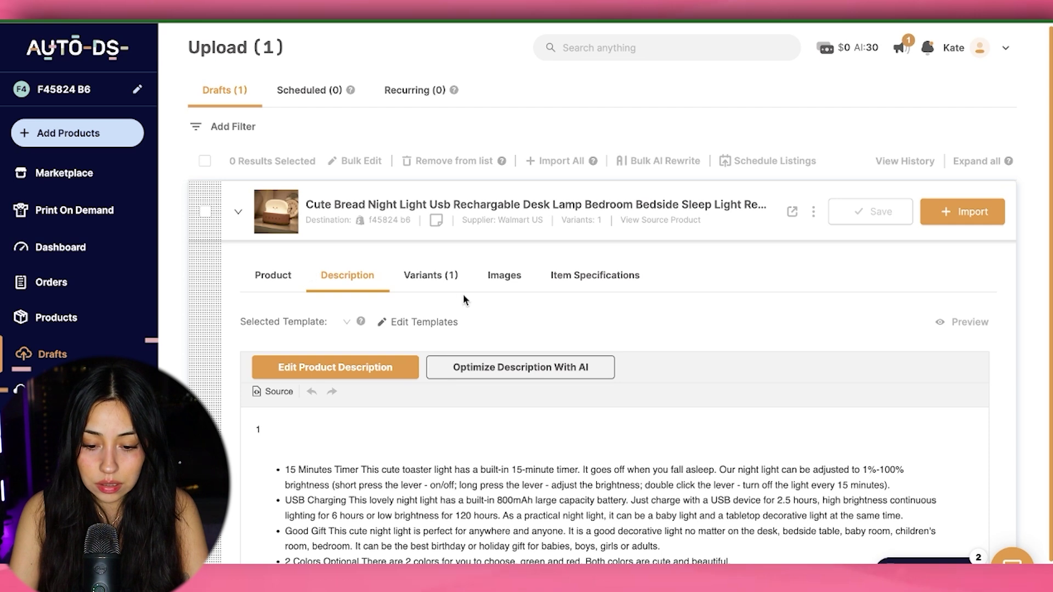
left_click(281, 294)
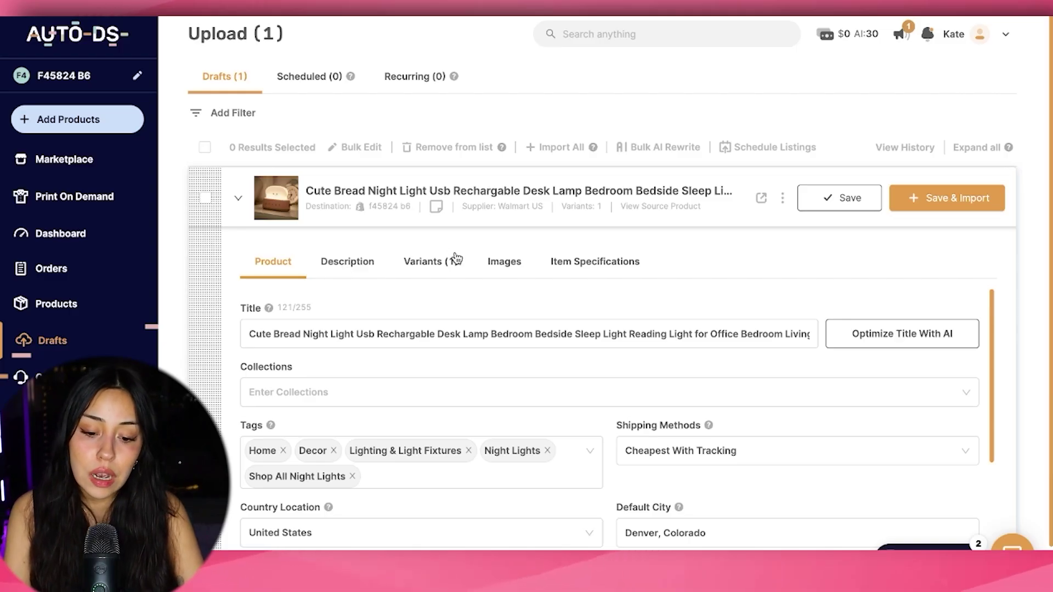
Review the red variant's pricing, then save the night light draft and import it into the Shopify store.
left_click(455, 258)
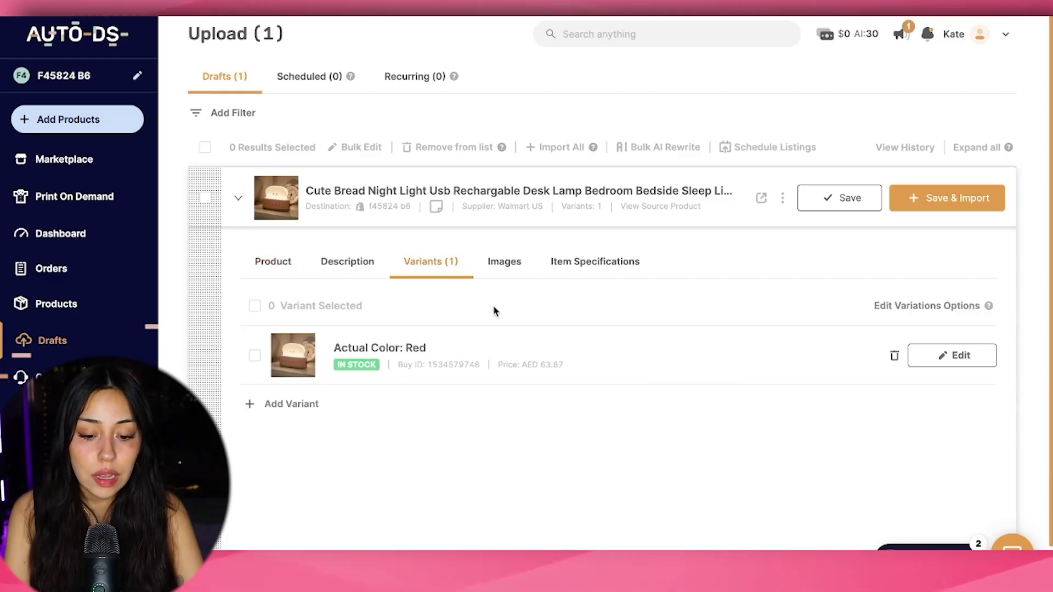
left_click(956, 360)
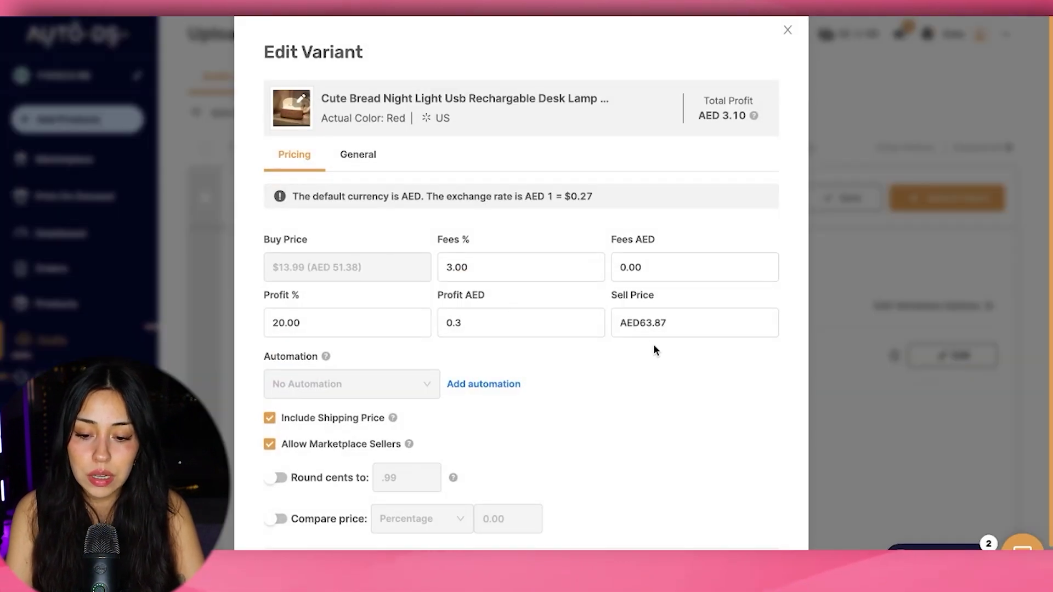
left_click(787, 31)
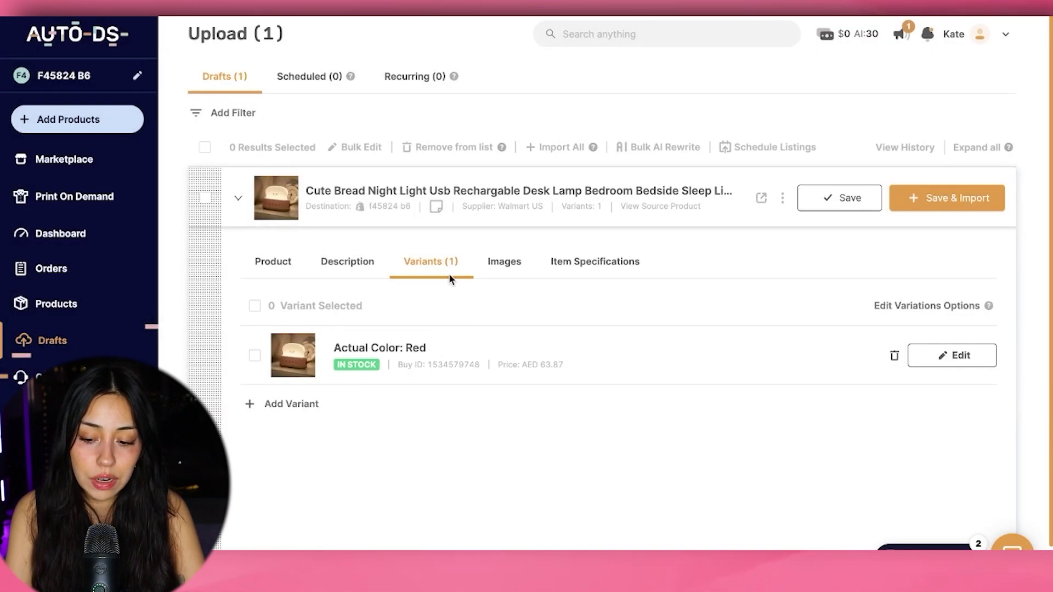
left_click(959, 357)
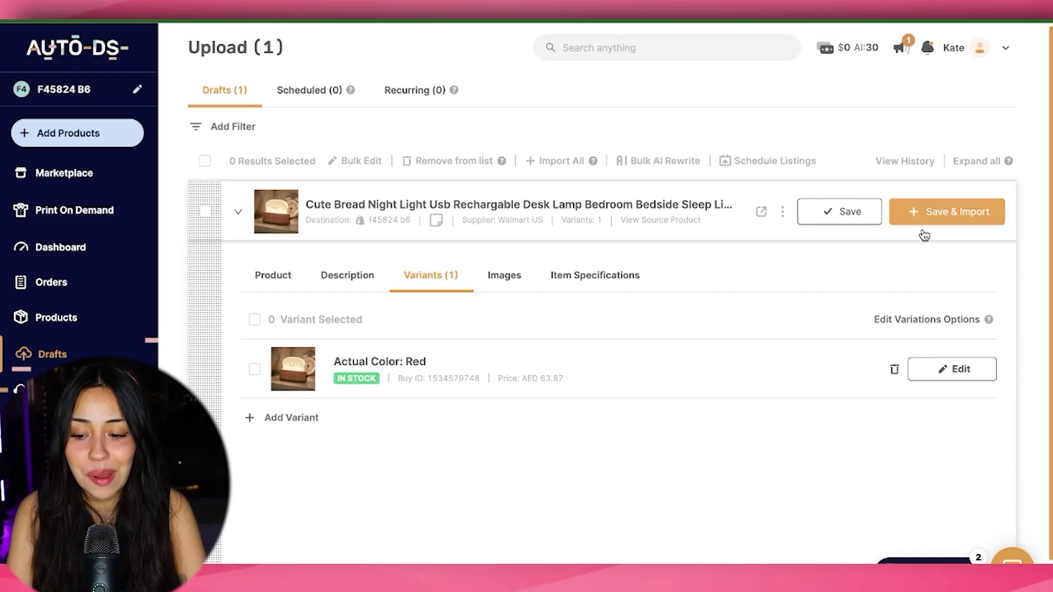
left_click(959, 218)
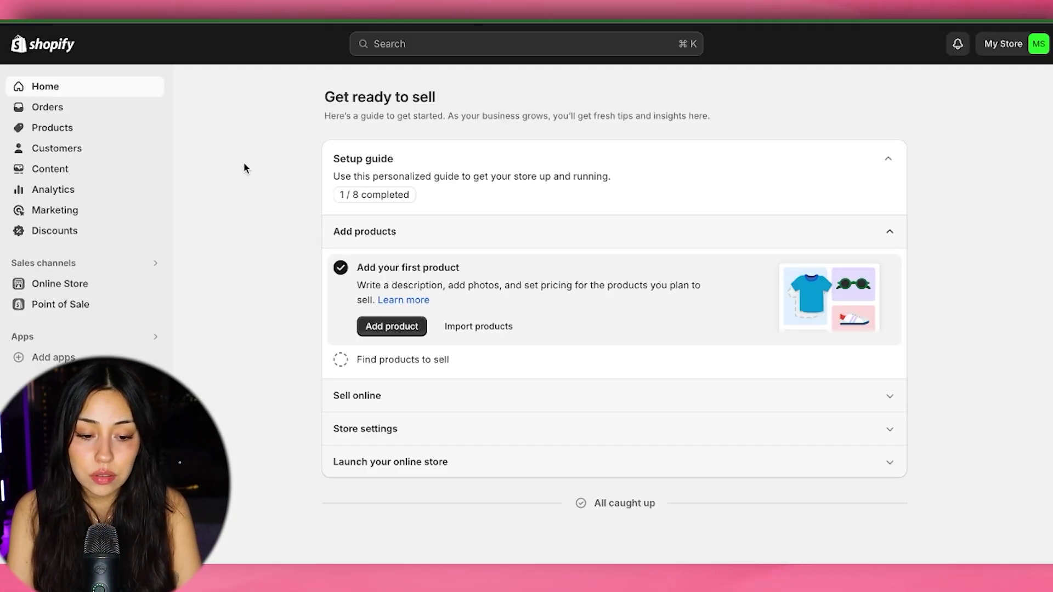
Open the Cute Bread Night Light product from the store's product list and check its title and description.
left_click(99, 133)
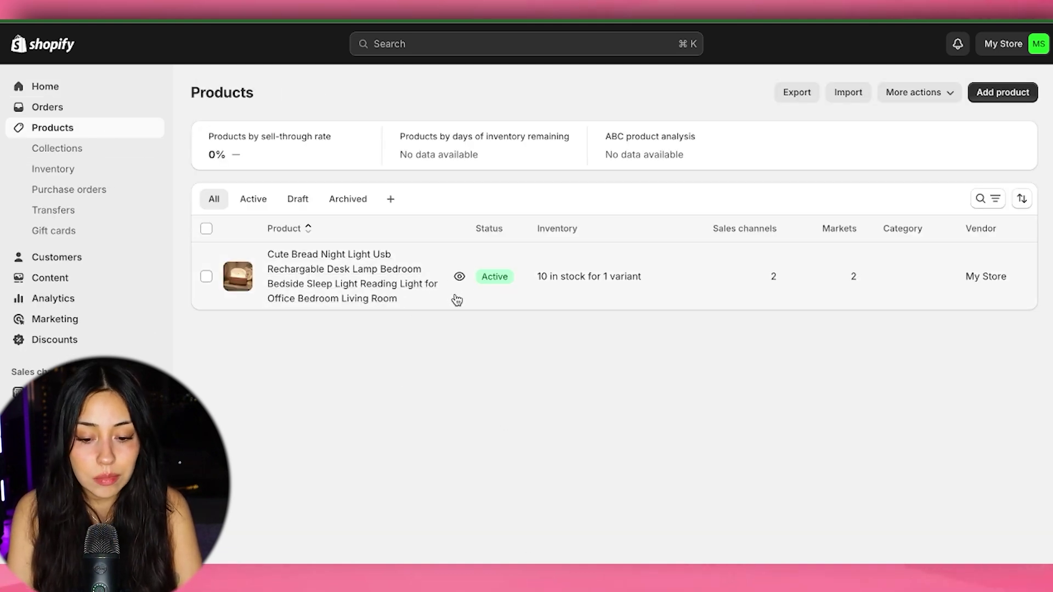
left_click(608, 296)
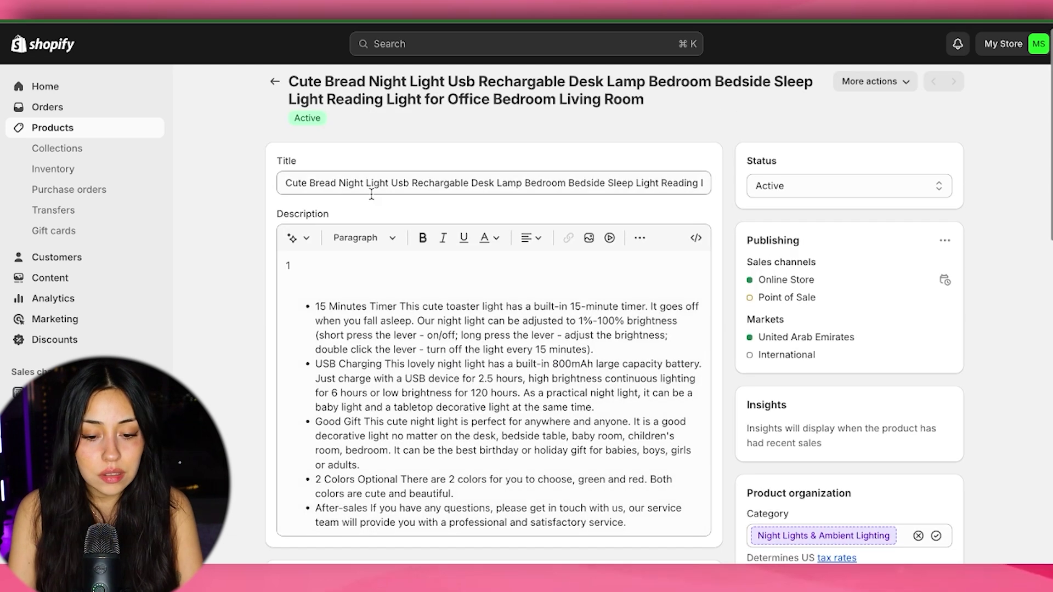
left_click(371, 192)
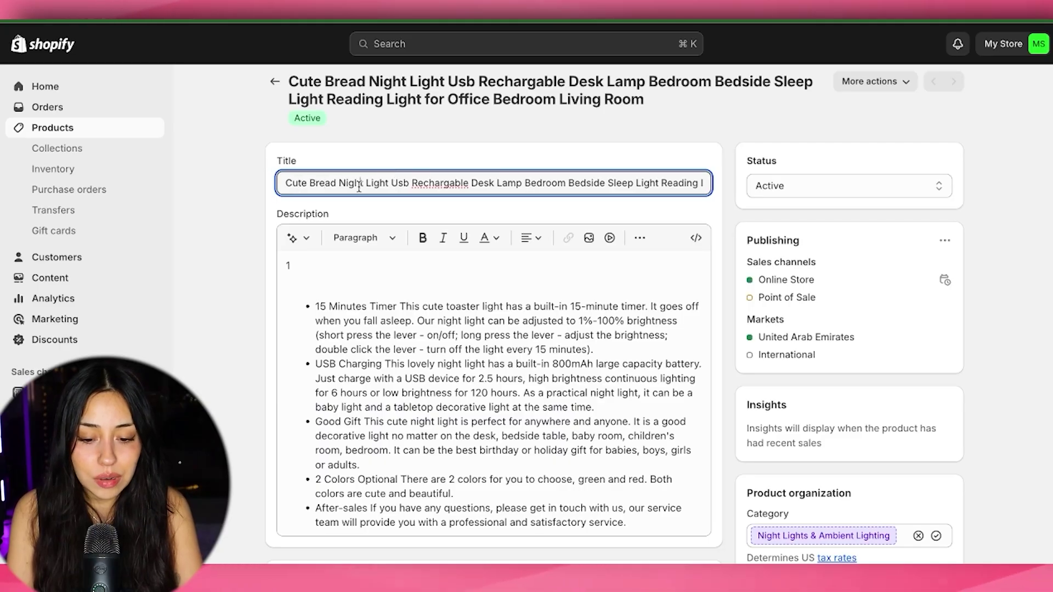
scroll(635, 174, "down", 2)
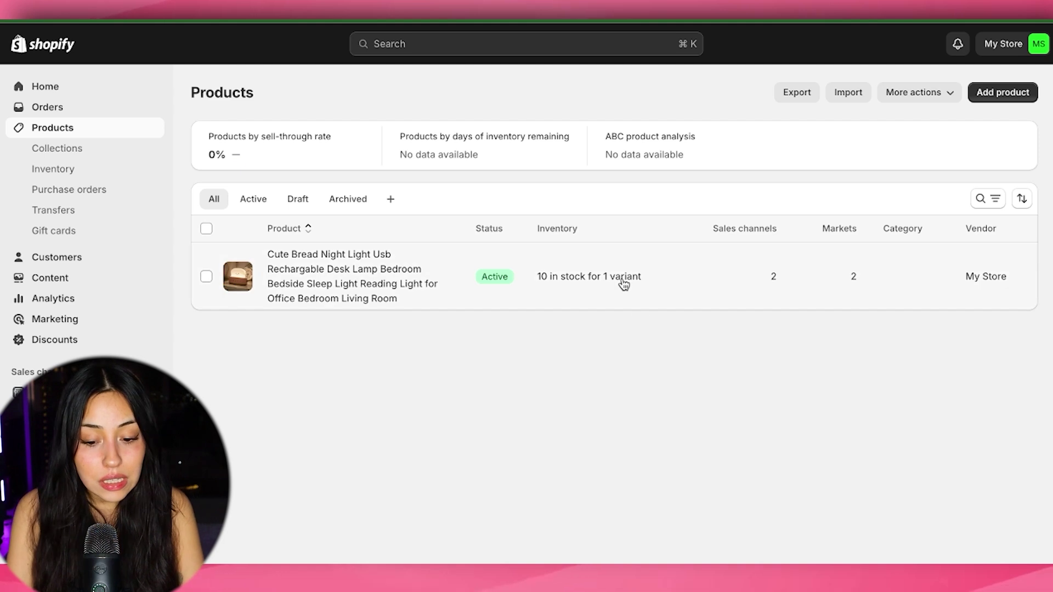
Reopen the Cute Bread Night Light product and review its description, publishing details, organization fields and media images.
left_click(612, 291)
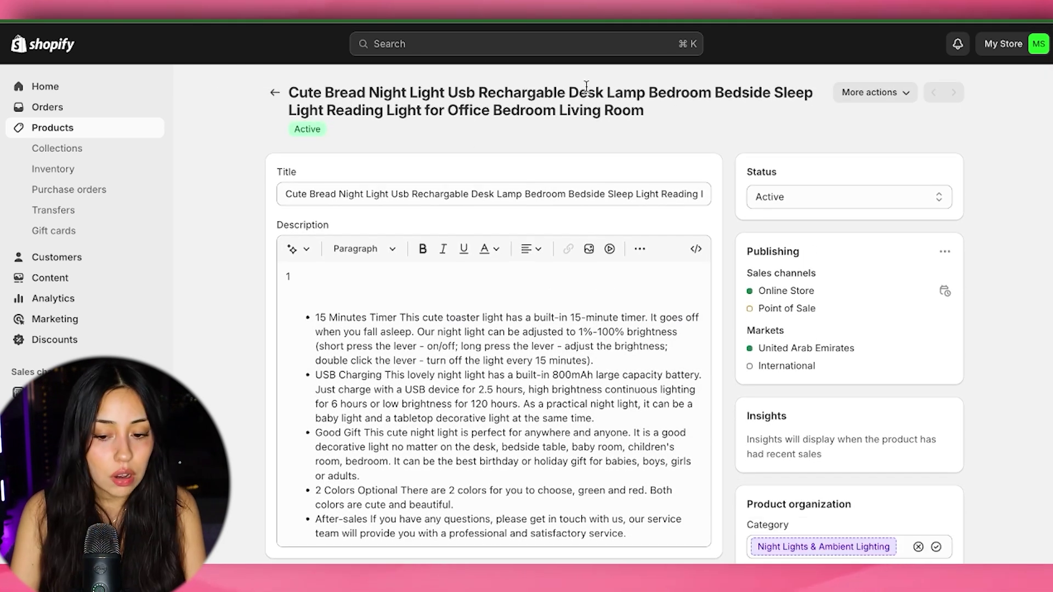
scroll(640, 143, "down", 3)
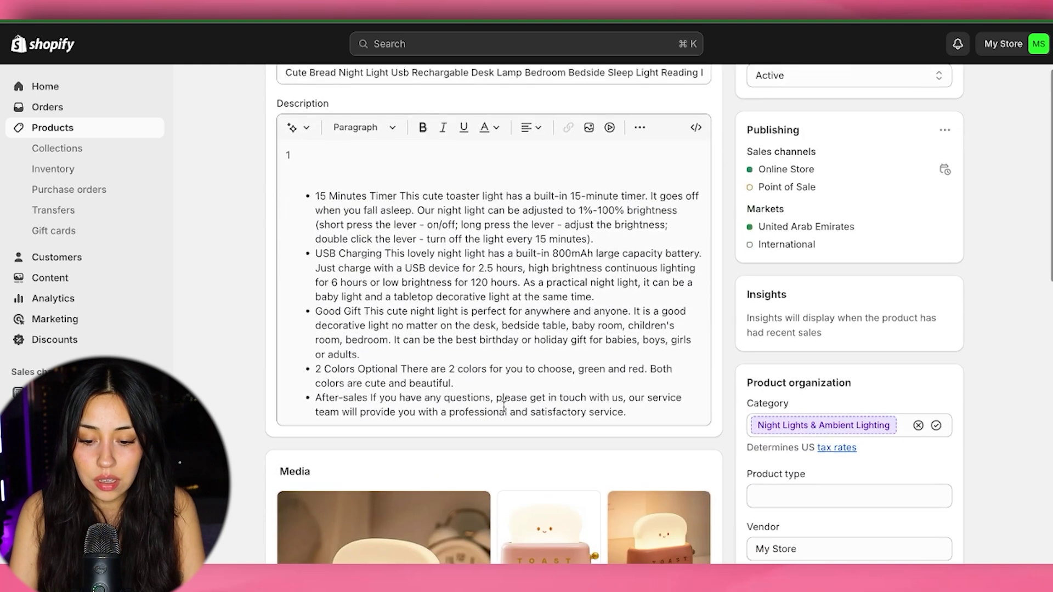
scroll(448, 219, "up", 2)
scroll(447, 221, "down", 9)
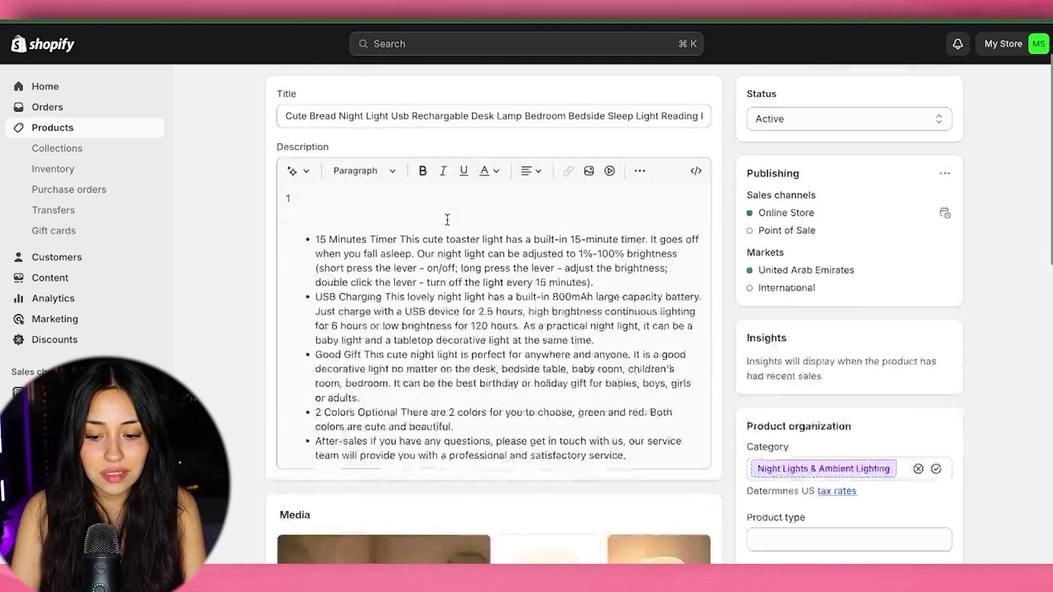
scroll(448, 222, "up", 10)
scroll(445, 219, "down", 2)
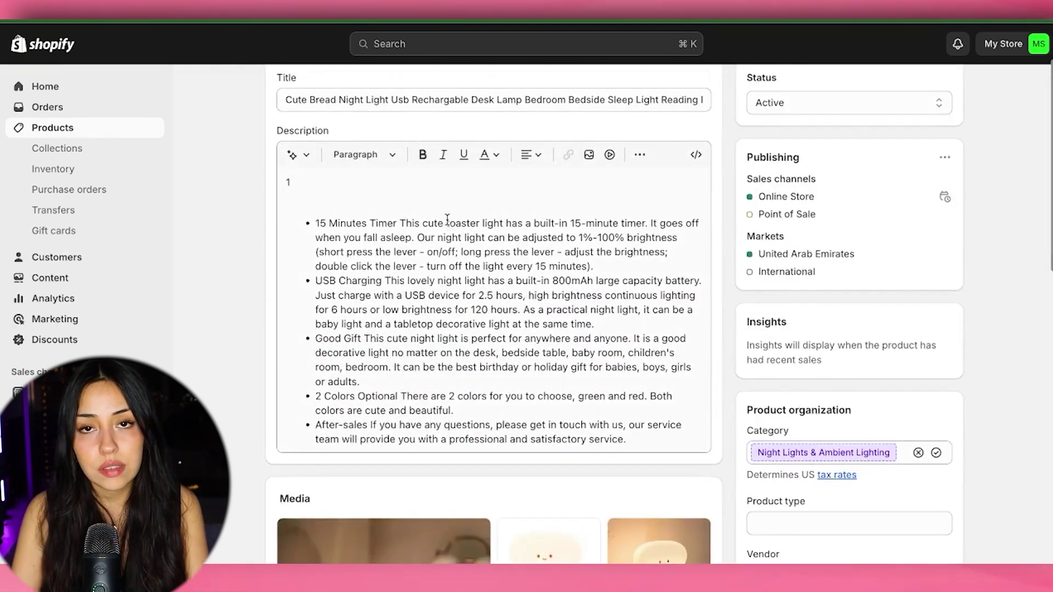
scroll(447, 220, "down", 3)
scroll(446, 219, "down", 4)
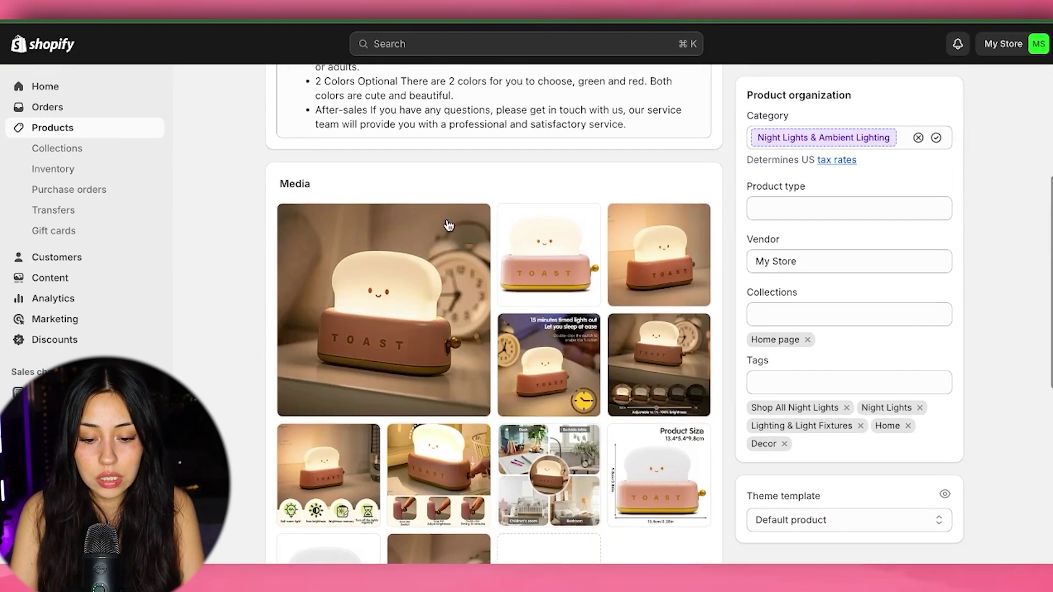
Delete seven of the night light's media images, keeping the main photo, the white-background shot, the timer image and the brightness image.
scroll(588, 317, "down", 1)
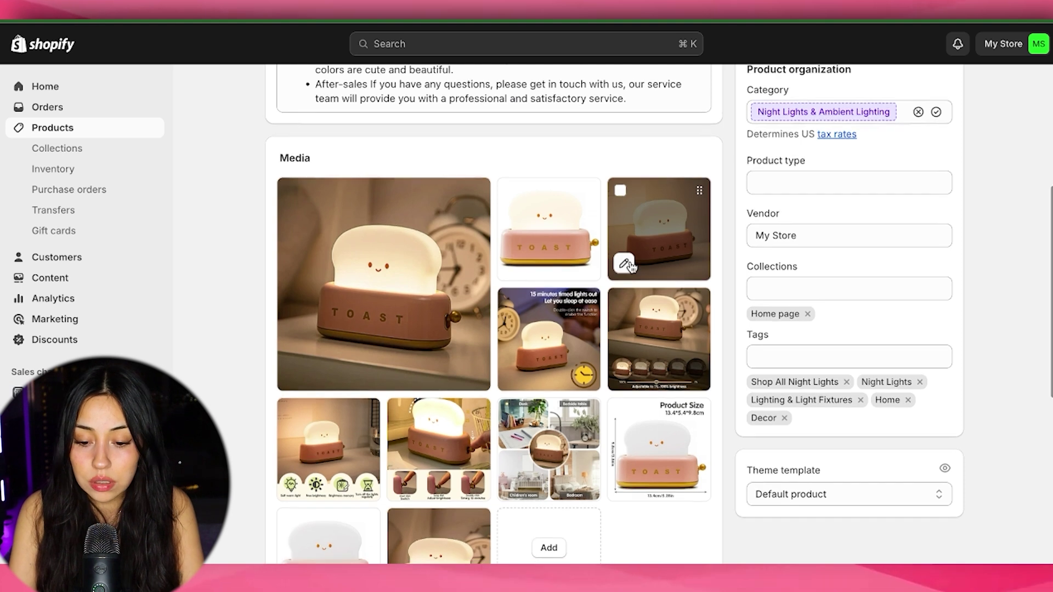
scroll(622, 200, "down", 1)
left_click(620, 180)
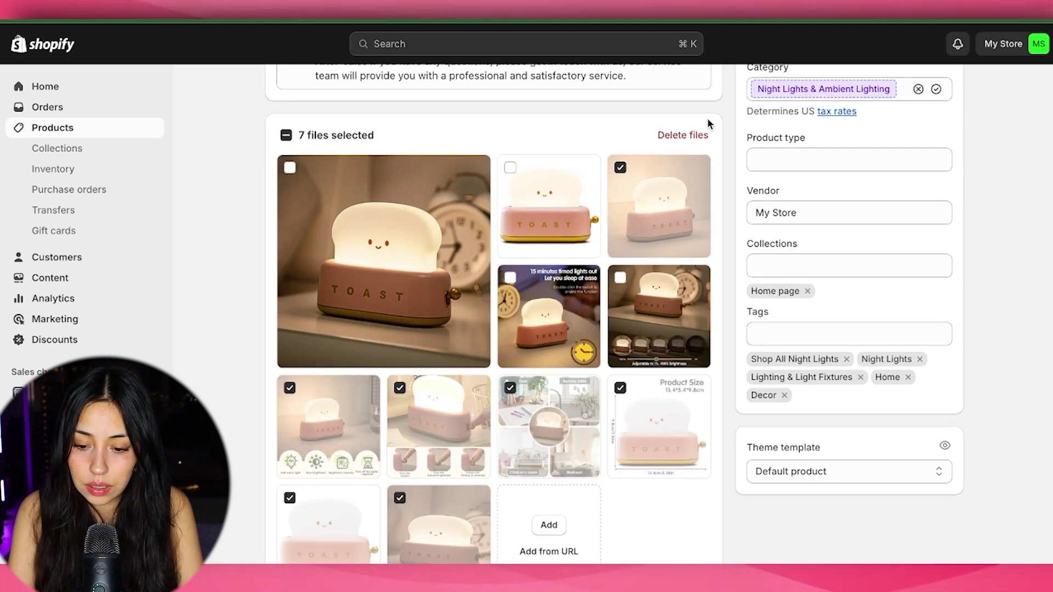
left_click(682, 135)
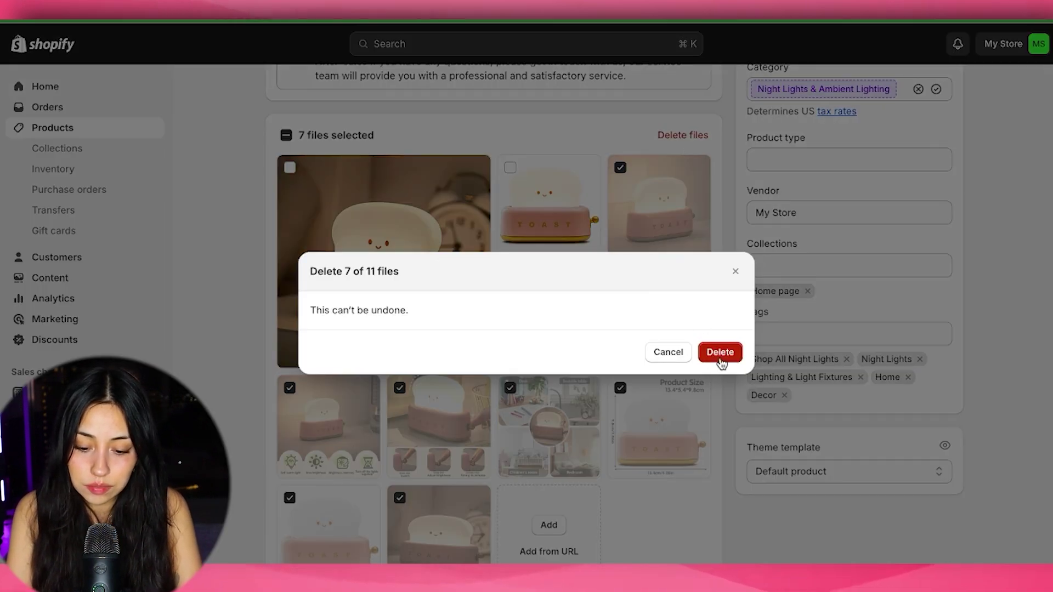
left_click(719, 354)
scroll(484, 376, "up", 2)
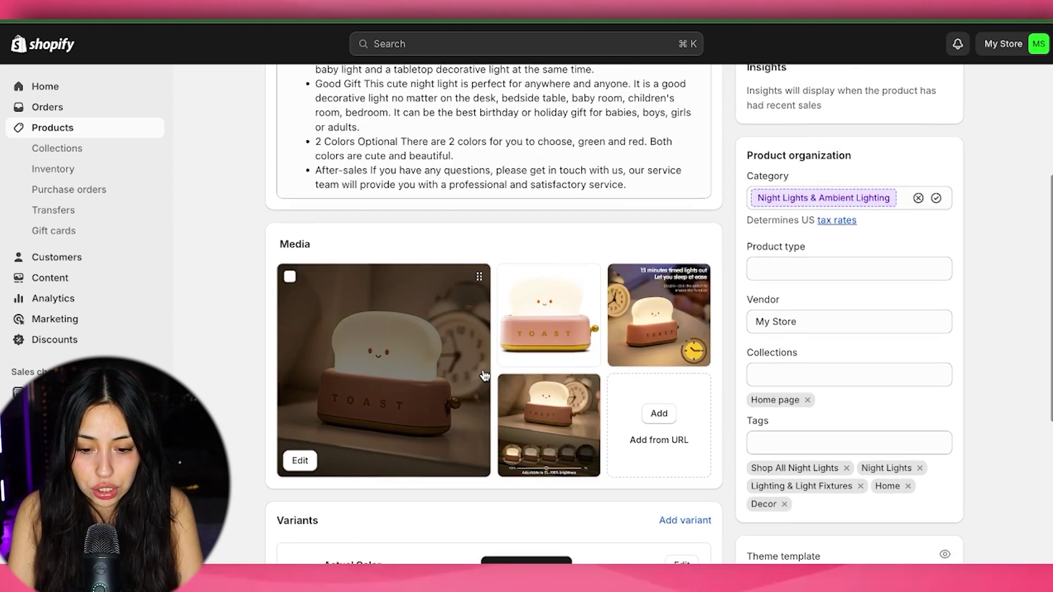
scroll(484, 376, "up", 7)
scroll(484, 373, "down", 9)
scroll(469, 329, "up", 9)
scroll(453, 293, "down", 1)
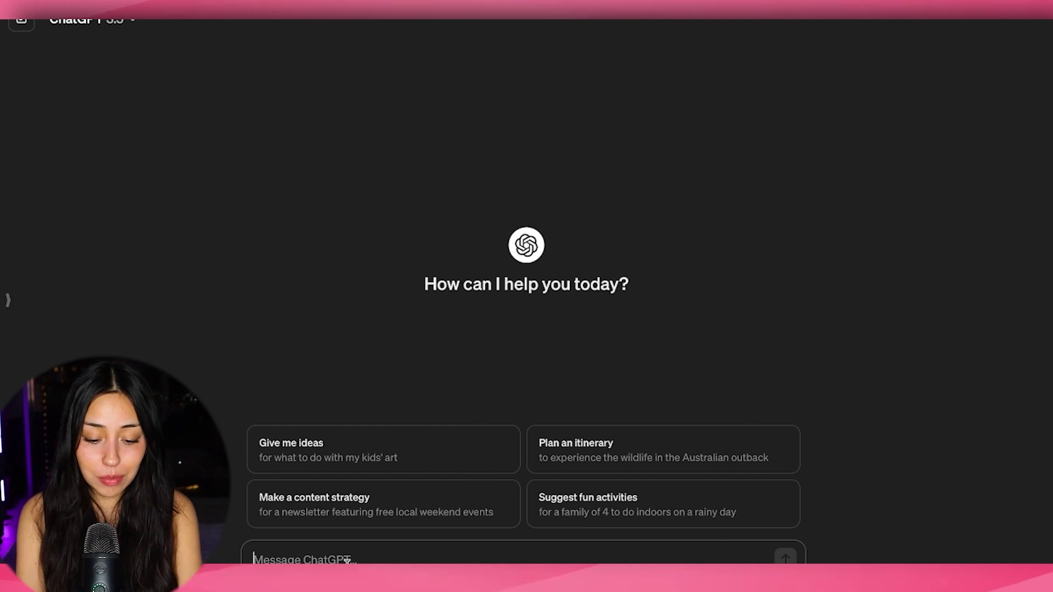
Switch to ChatGPT and ask for a name for a toast bedside lamp product, followed by a request for more examples.
type("giv")
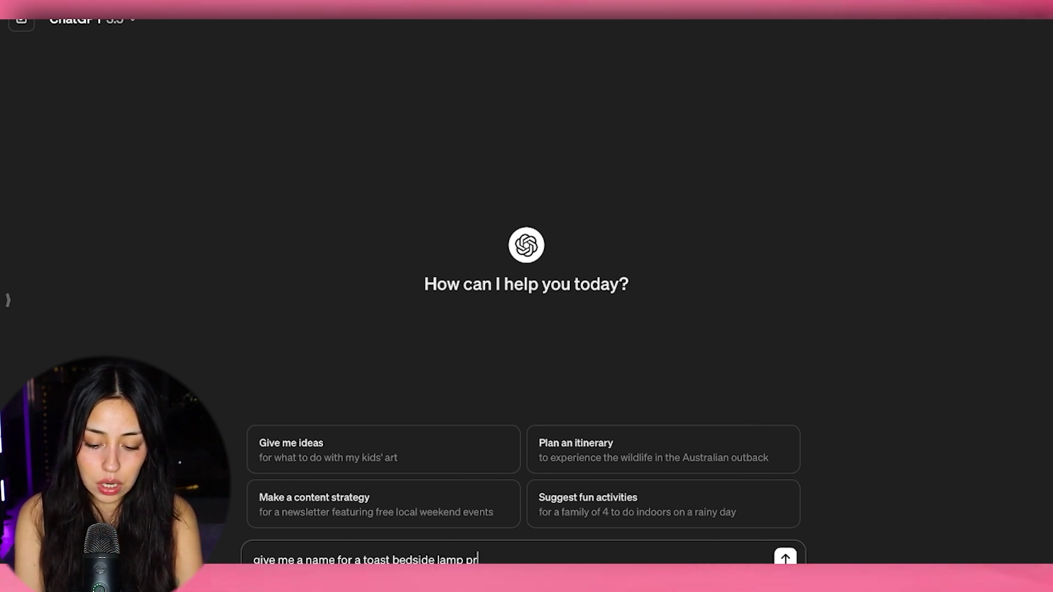
key("Return")
type("give me more")
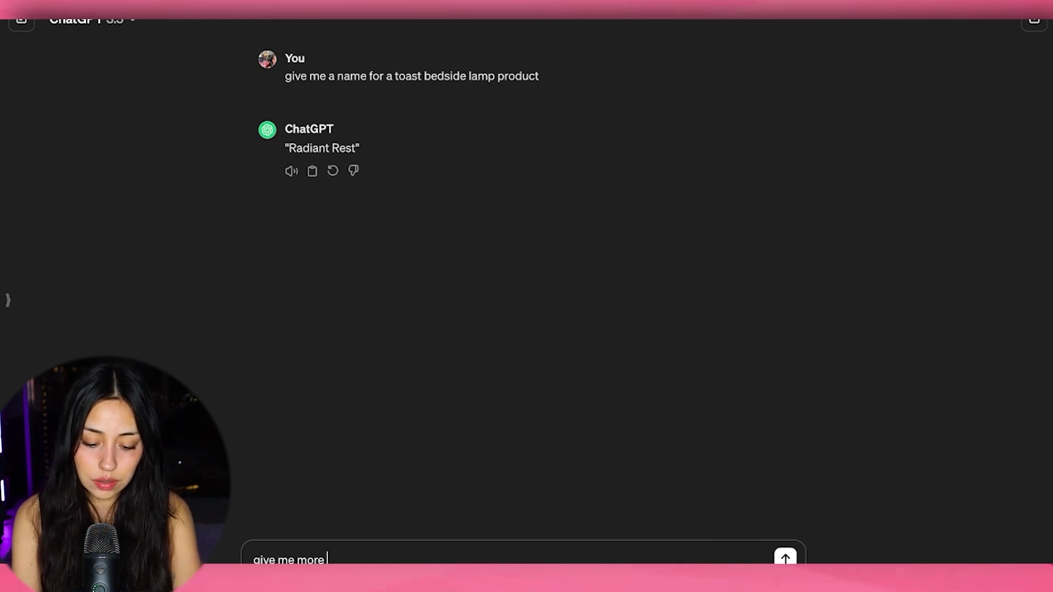
type(" examples")
key("Return")
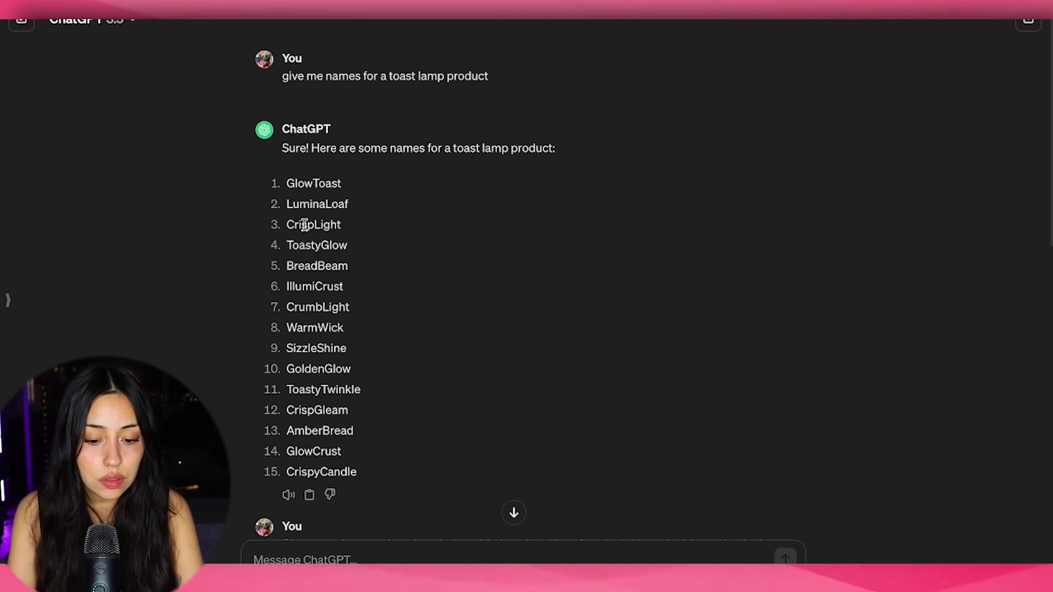
Pick ToastyGlow from ChatGPT's name suggestions and retitle the Shopify product "ToastyGlow - The Bedside Lamp".
left_click_drag(354, 245, 285, 245)
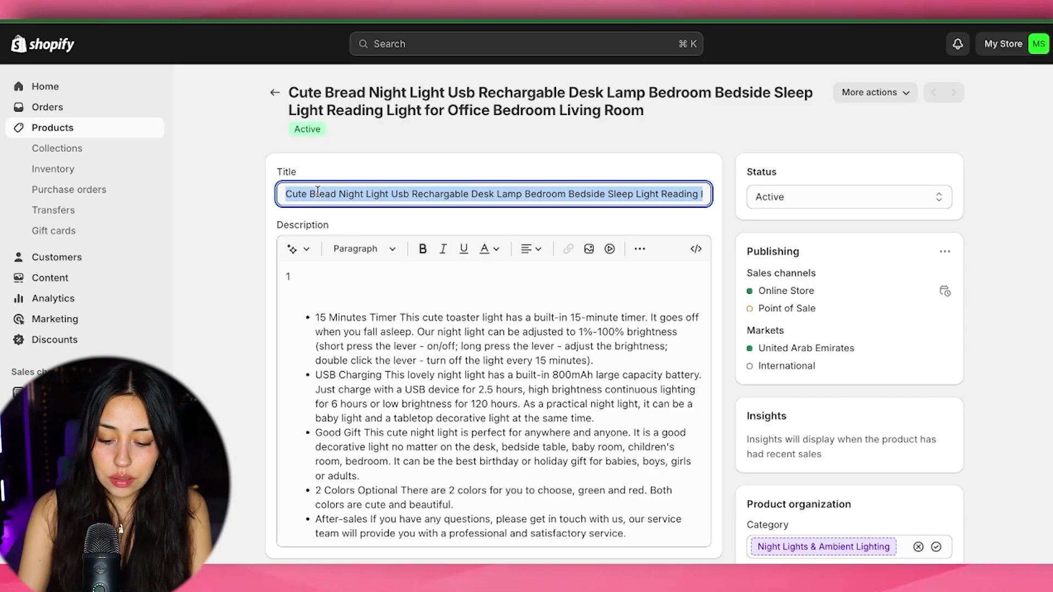
type("ToastyGlow")
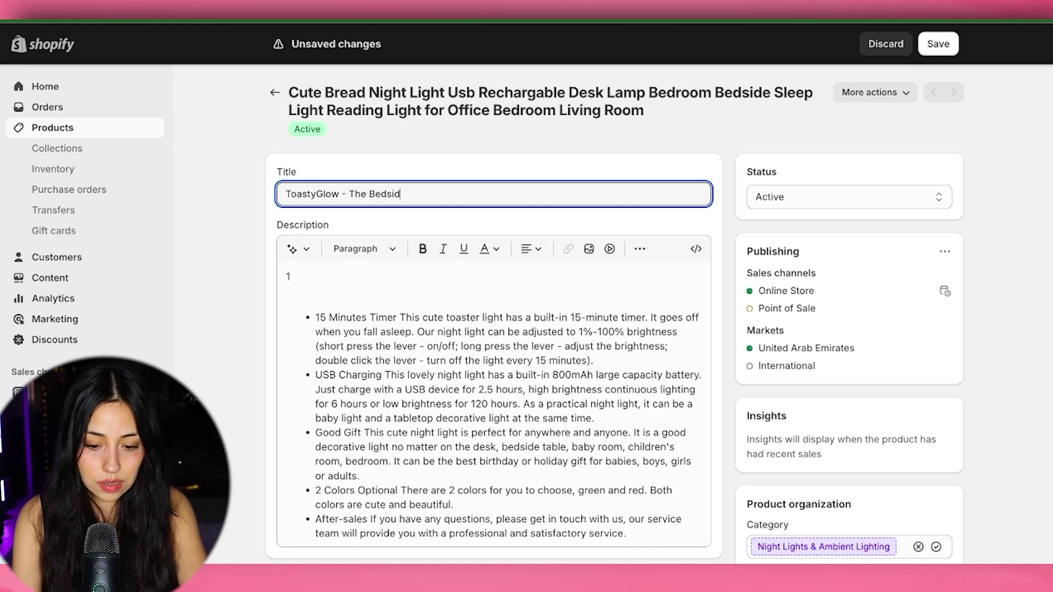
type("- The Bedside Lam")
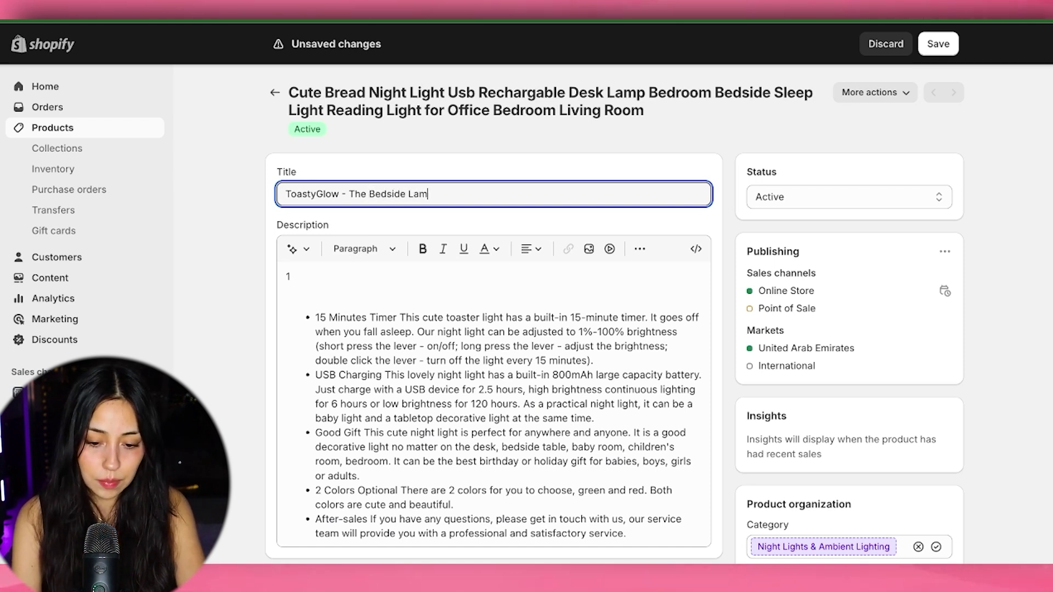
type("p")
Replace the supplier's product description with three lines of emojis from Emojipedia: two hearts, a light bulb and a zzz.
scroll(284, 231, "down", 1)
left_click_drag(284, 231, 674, 535)
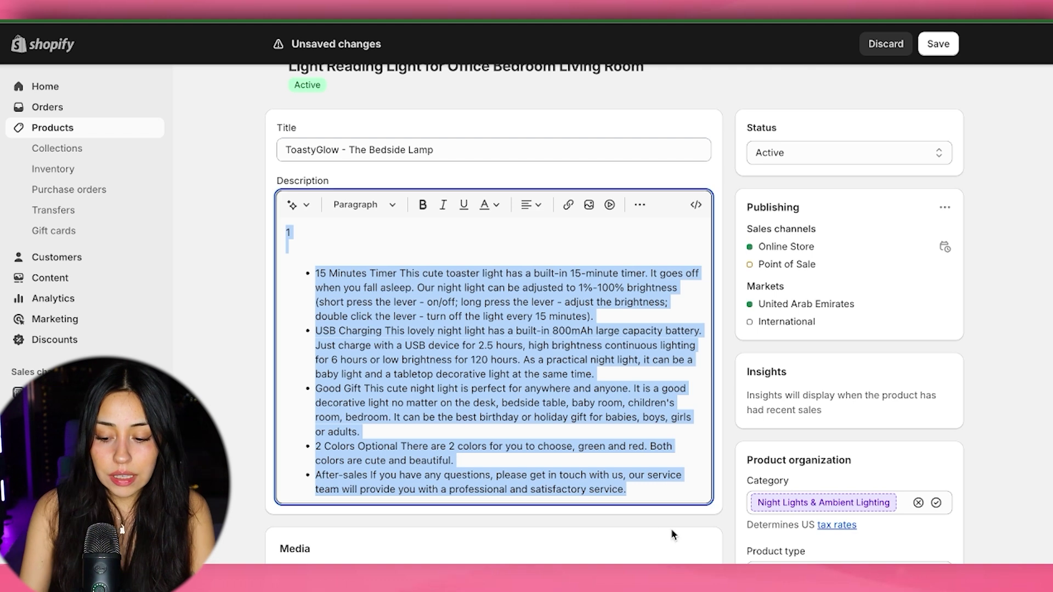
key("BackSpace")
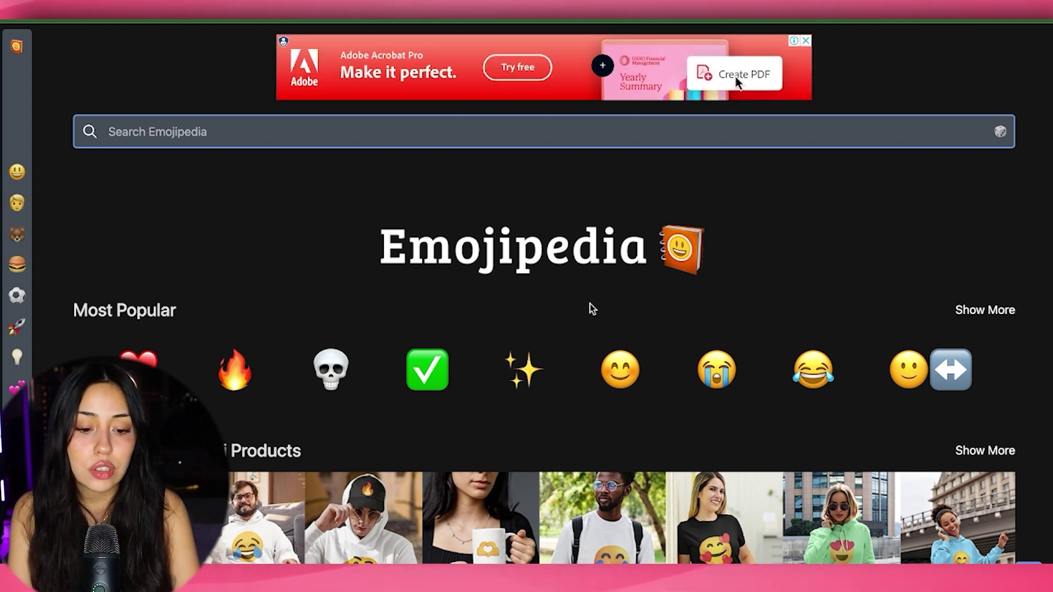
left_click(29, 359)
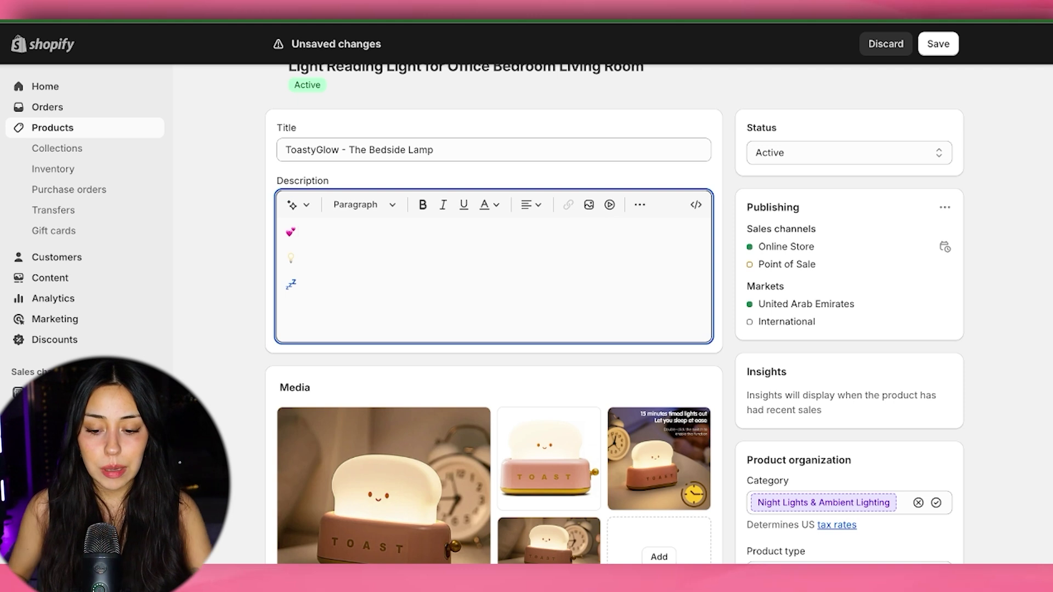
Using the timer and brightness images, write Heading 3 lines: "A fun touch to your room", "Adjustable light for extra comfort", "Drift to sleep with the built in timer".
scroll(351, 348, "down", 1)
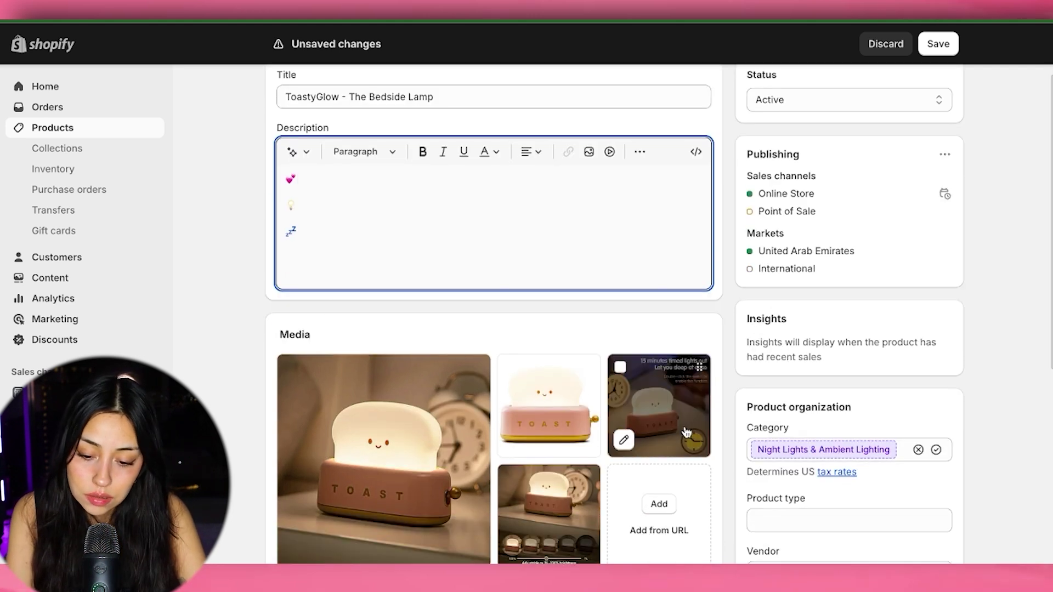
left_click(658, 409)
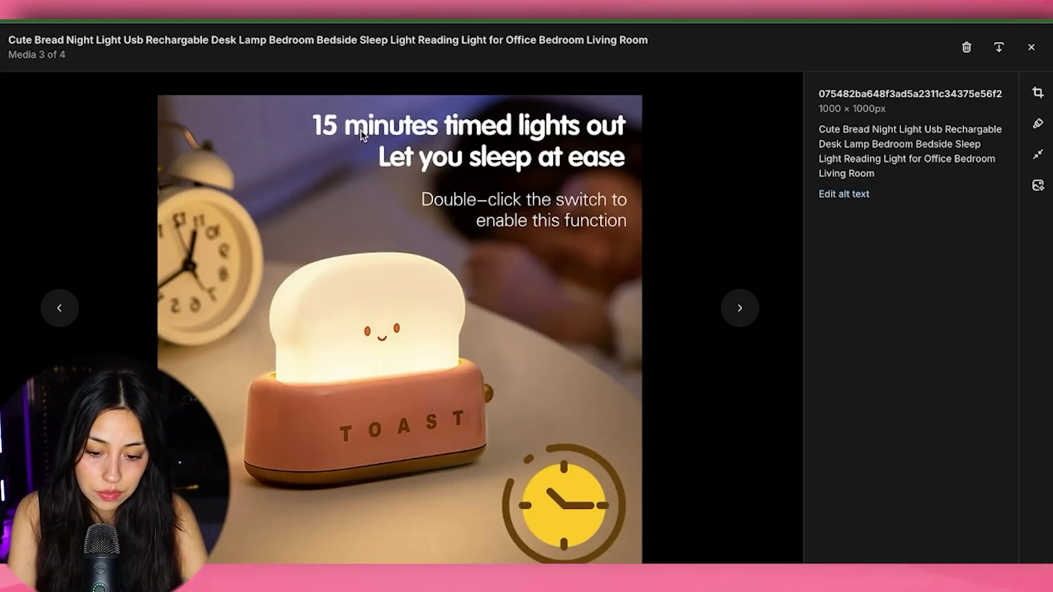
key("Right")
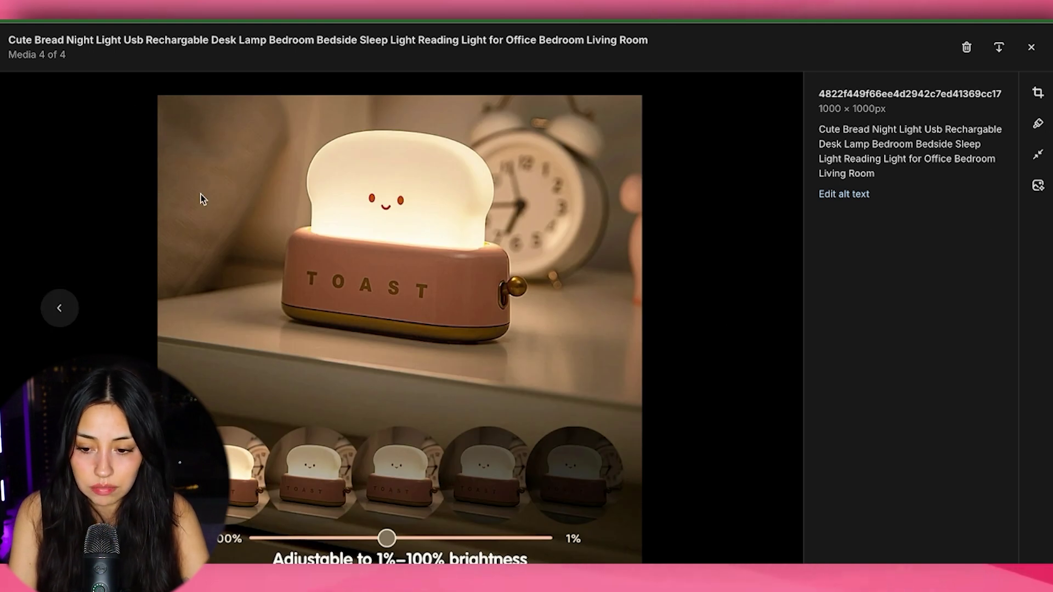
left_click(1030, 47)
left_click(323, 169)
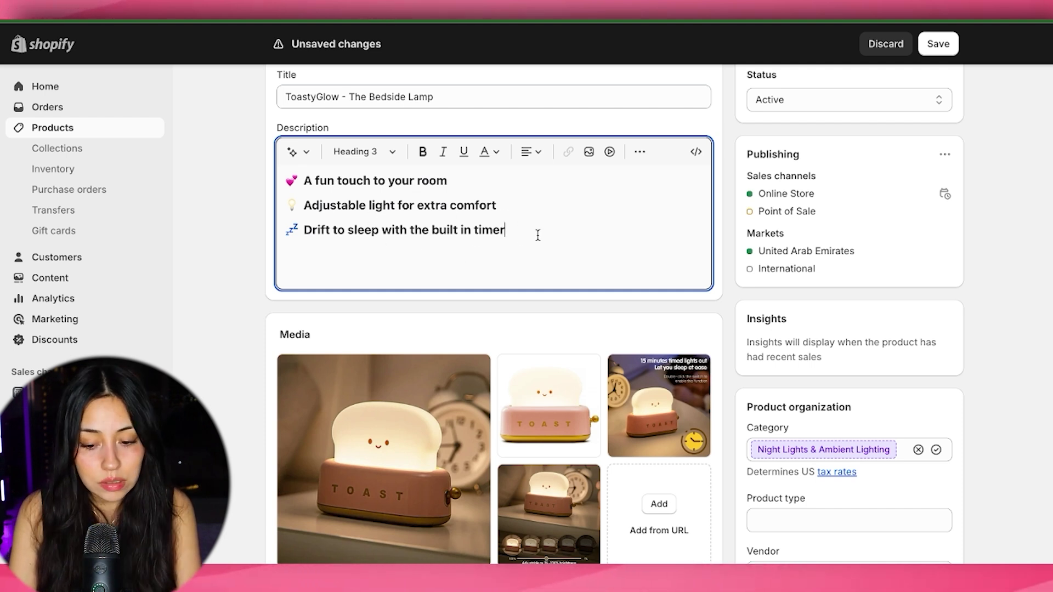
Review the red variant's price and the search engine listing, and save the product changes.
scroll(537, 234, "down", 1)
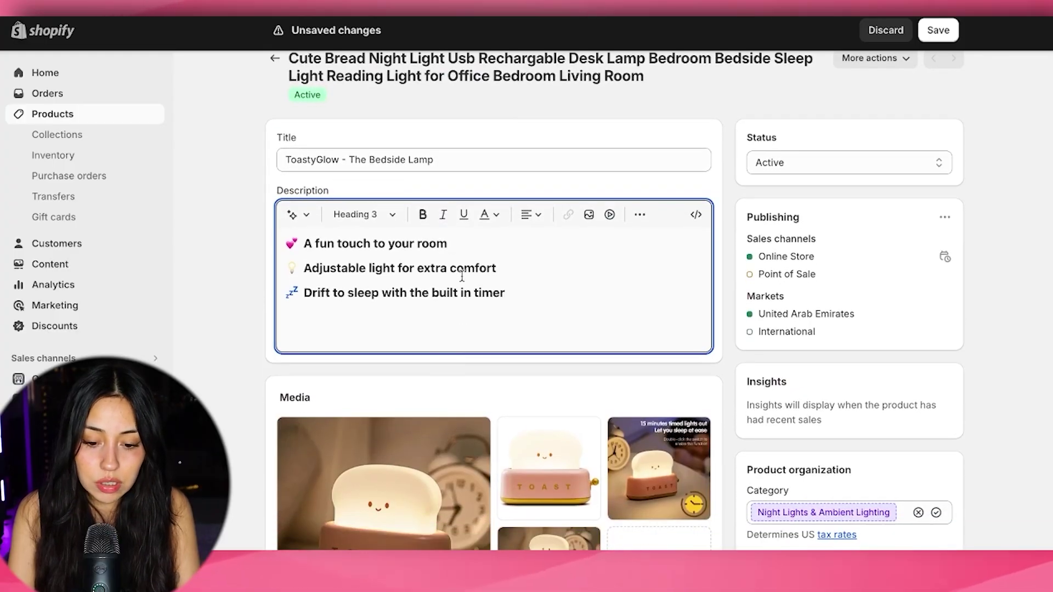
scroll(461, 276, "down", 2)
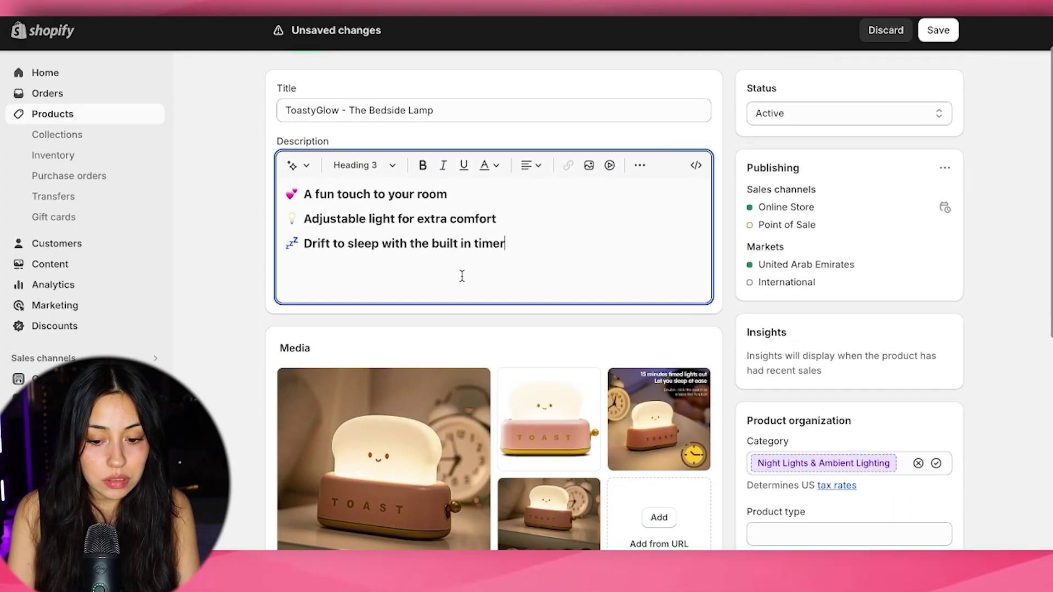
scroll(461, 275, "down", 7)
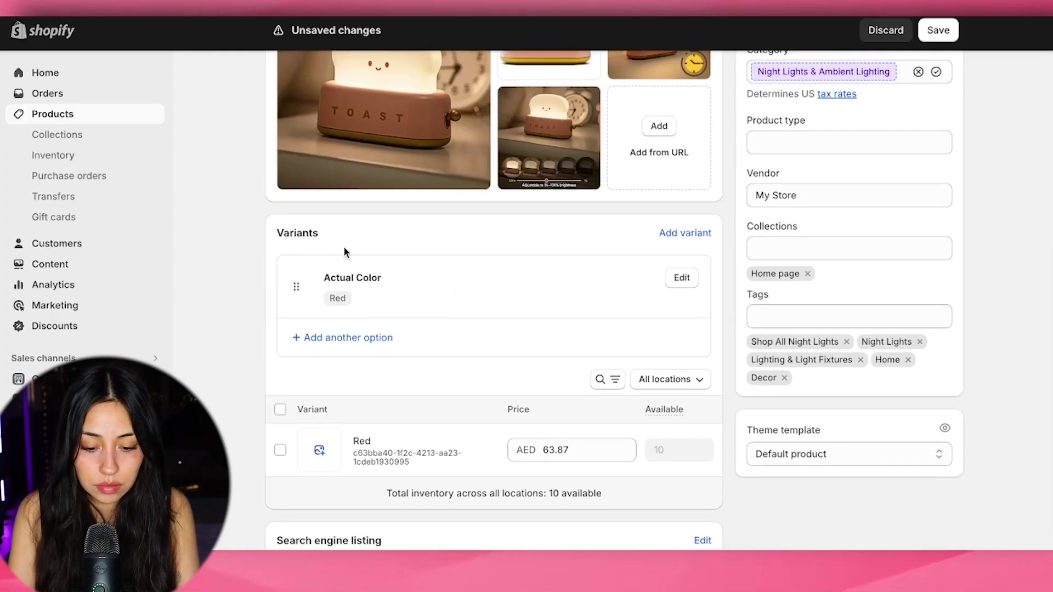
scroll(349, 334, "down", 1)
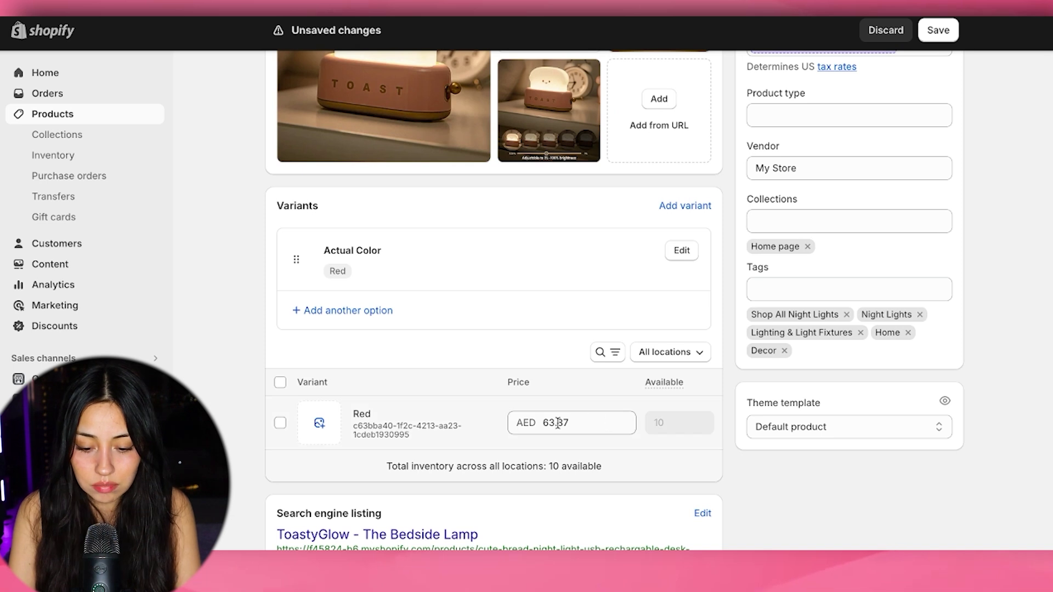
scroll(620, 425, "down", 1)
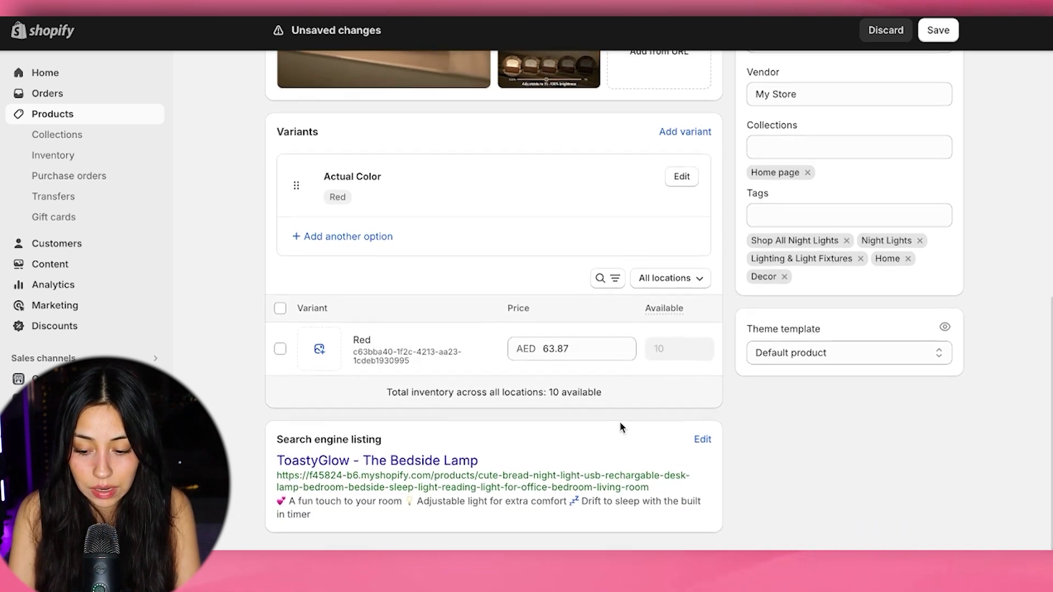
scroll(620, 428, "up", 10)
scroll(879, 254, "down", 10)
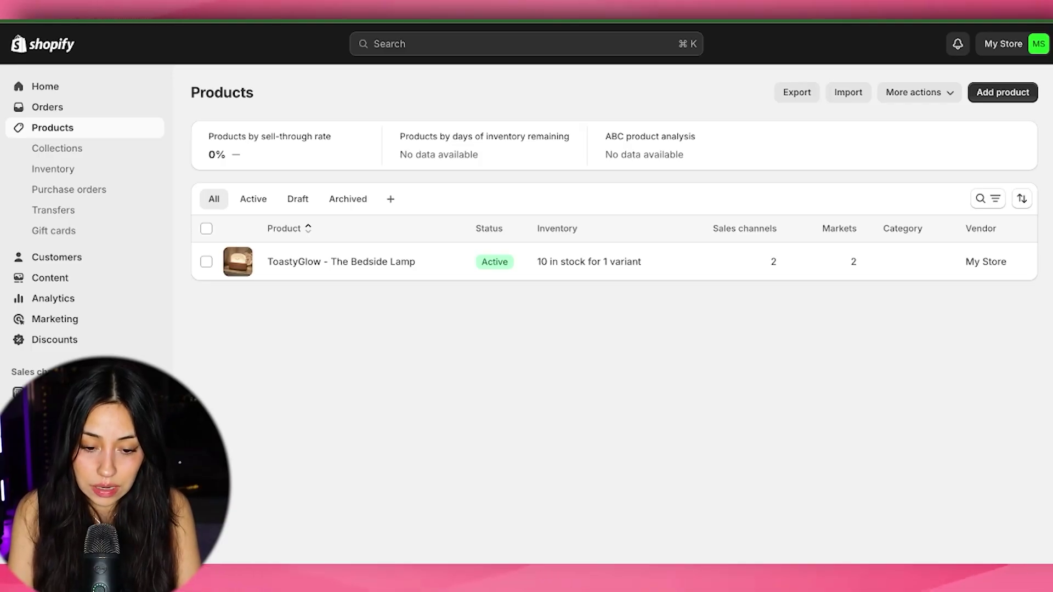
Open the domain settings of the Shopify store.
left_click(48, 548)
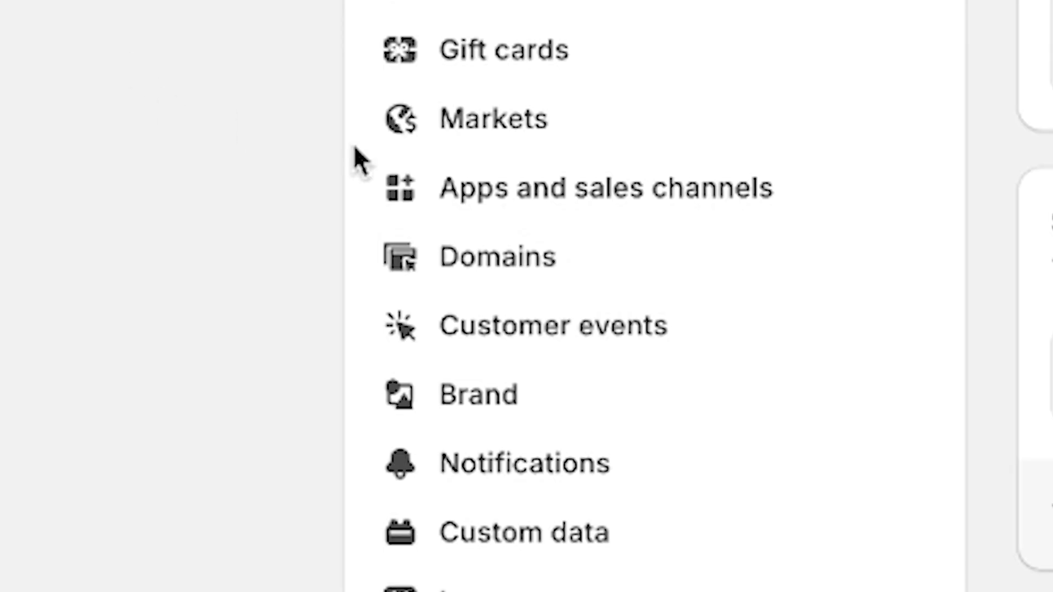
left_click(517, 266)
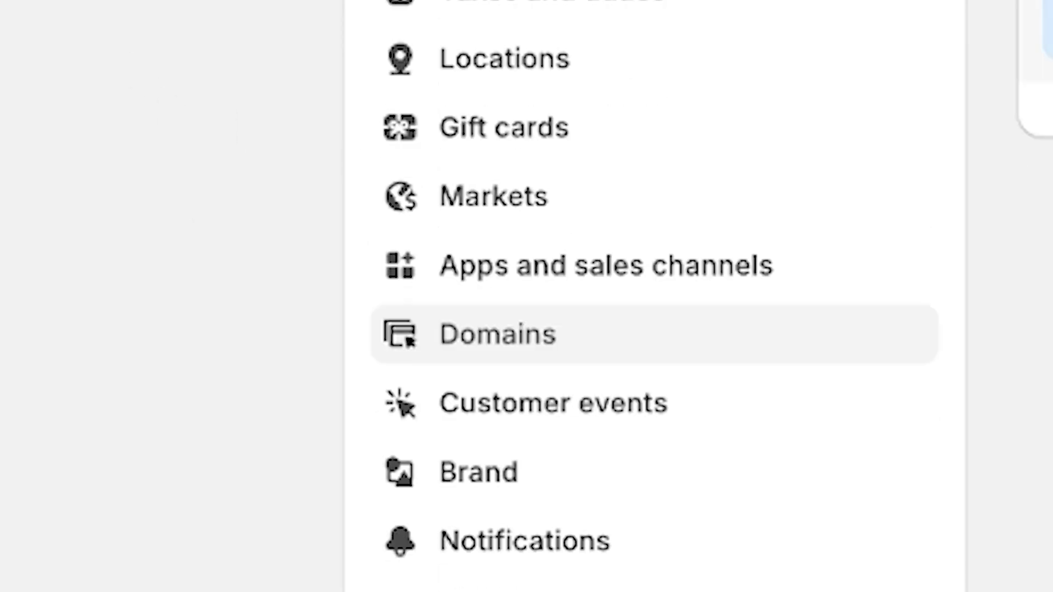
scroll(658, 332, "down", 1)
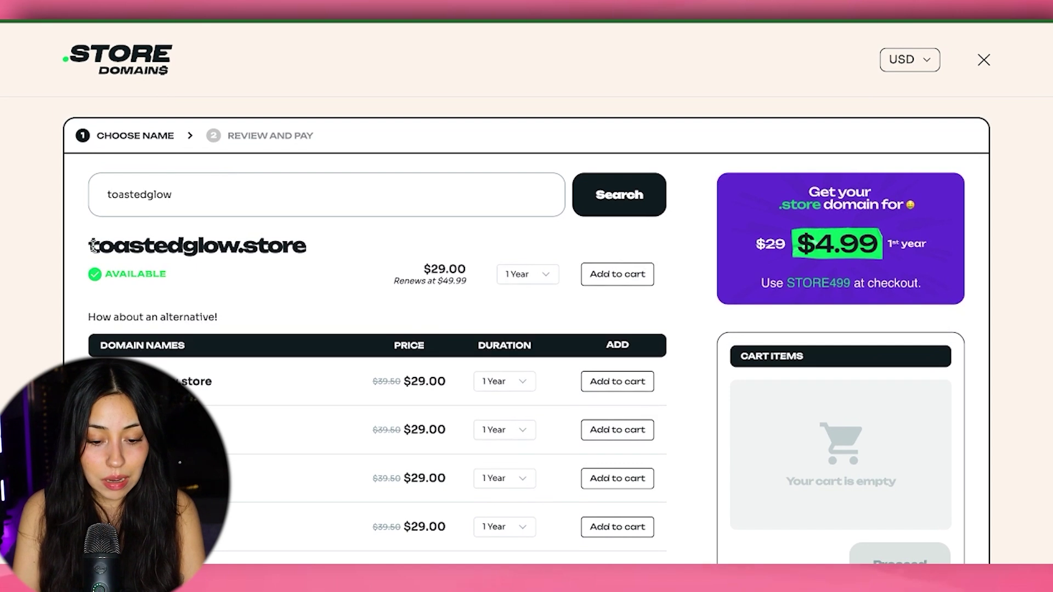
Add toastedglow.store to the .STORE Domains cart for 1 year and place the order.
scroll(258, 266, "down", 1)
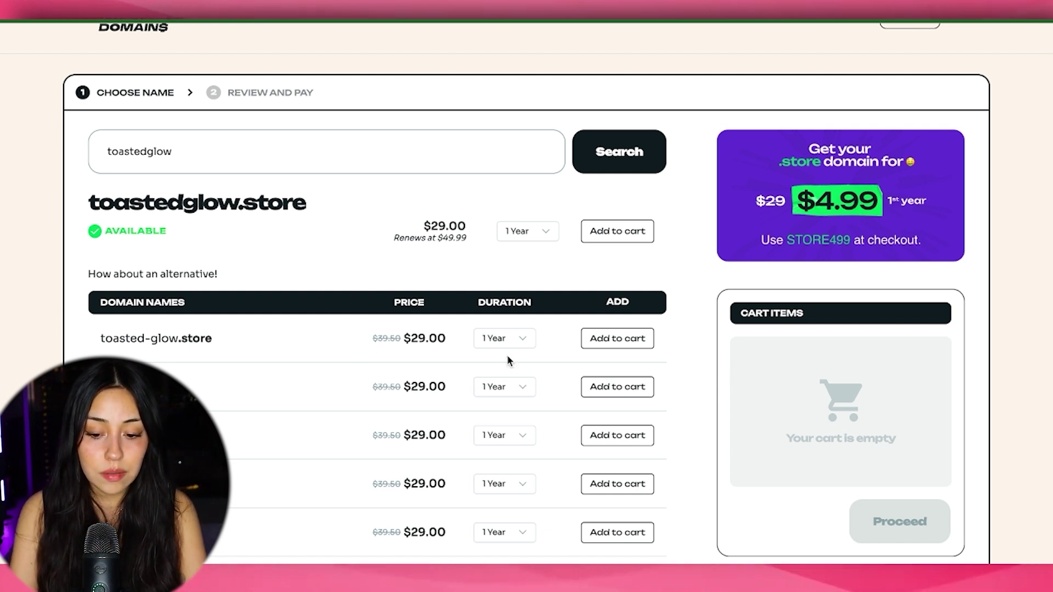
left_click(622, 242)
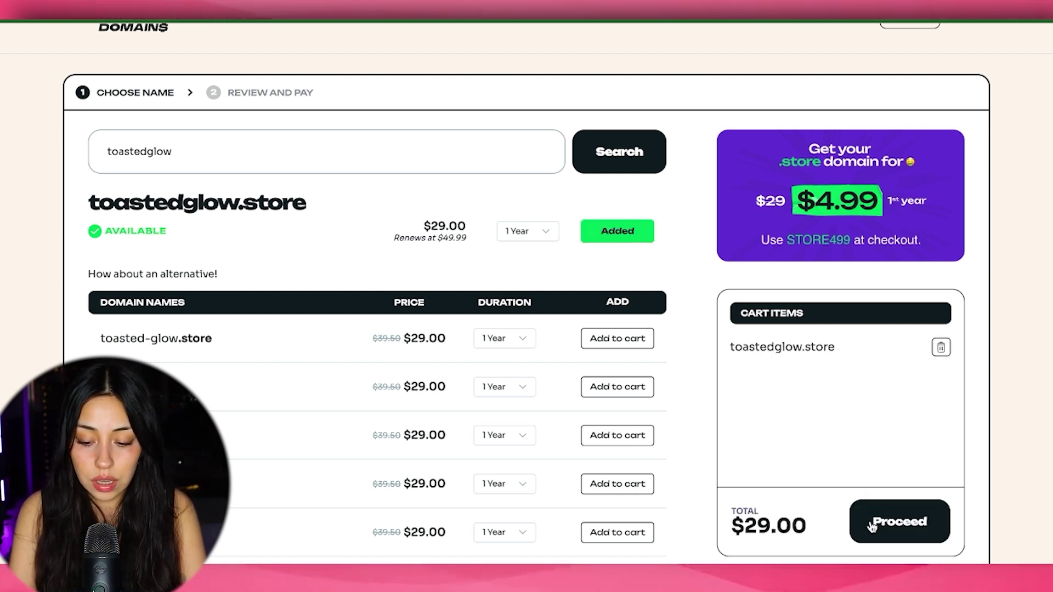
left_click(902, 521)
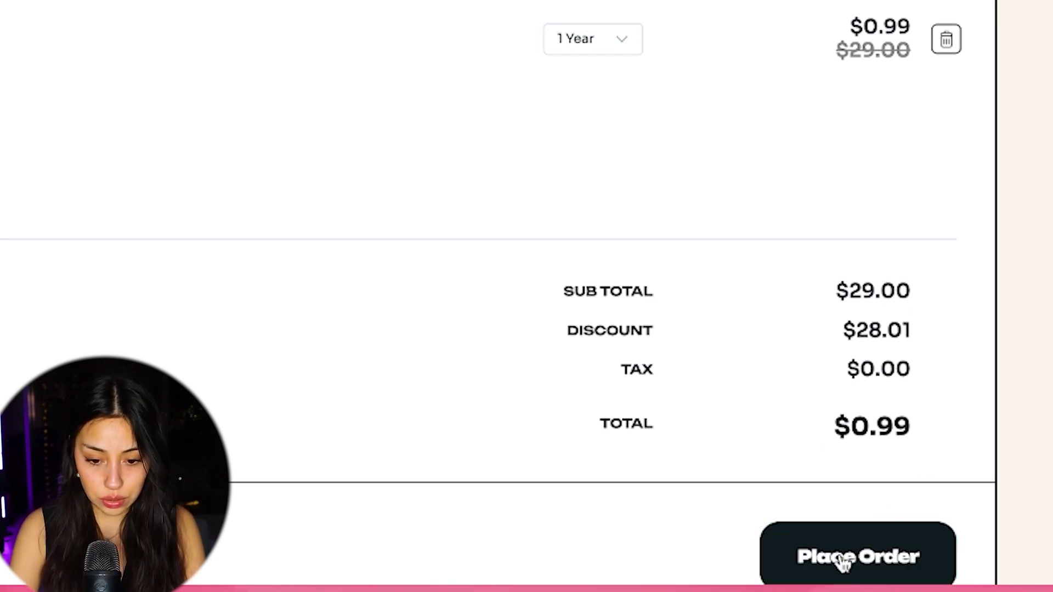
left_click(839, 557)
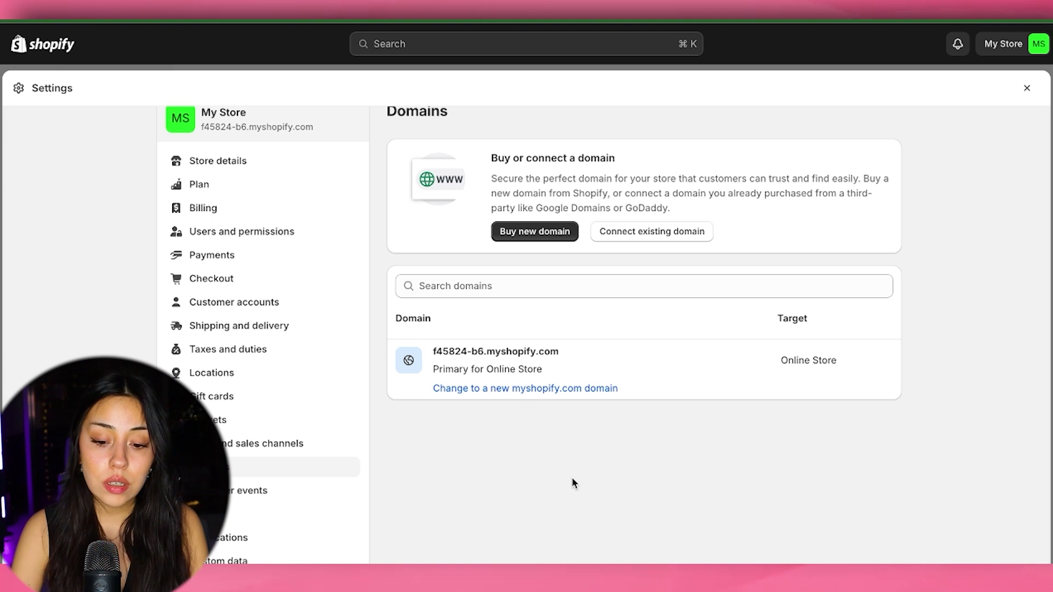
In the Shopify domain settings, connect the existing domain toastyglow.store.
scroll(602, 152, "up", 1)
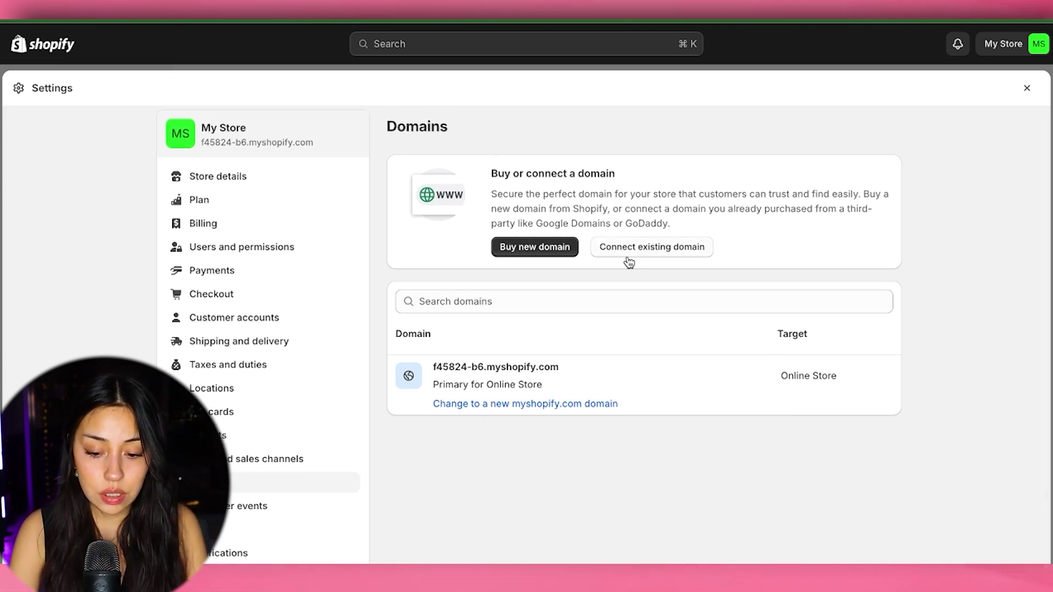
left_click(654, 250)
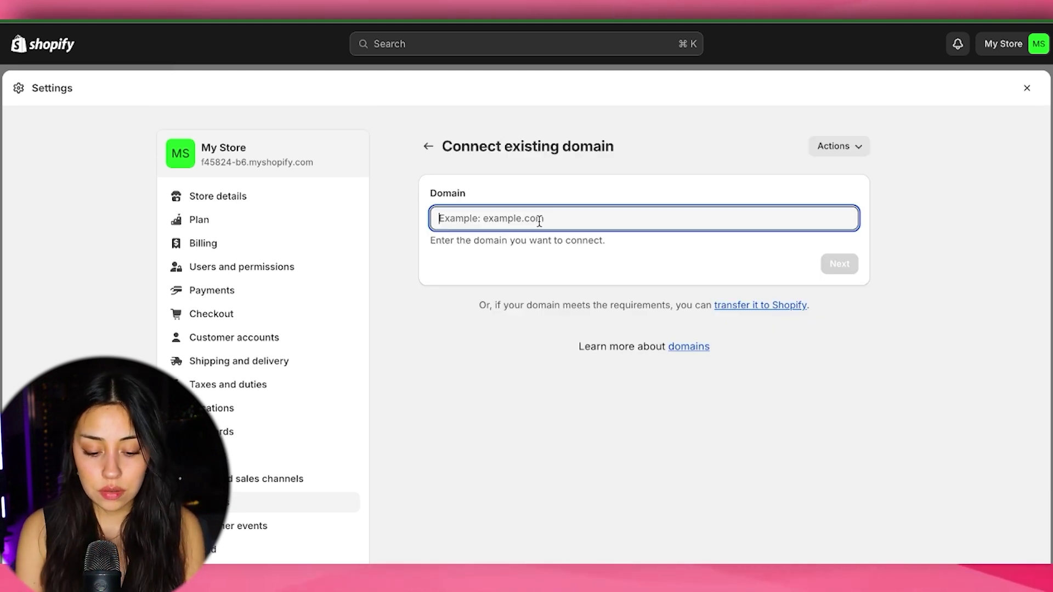
type("toas")
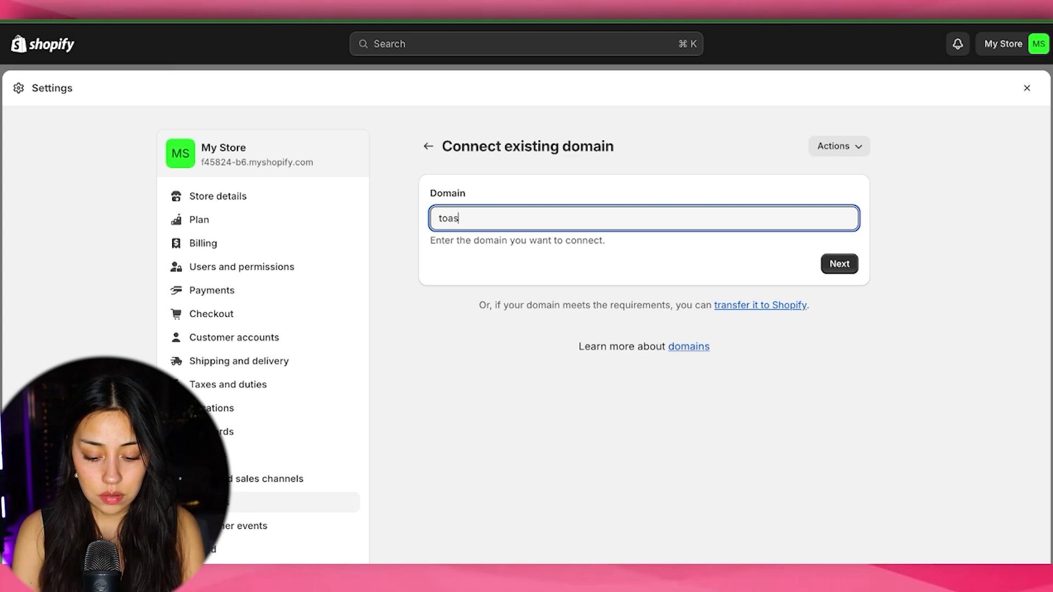
type("tyglow.sto")
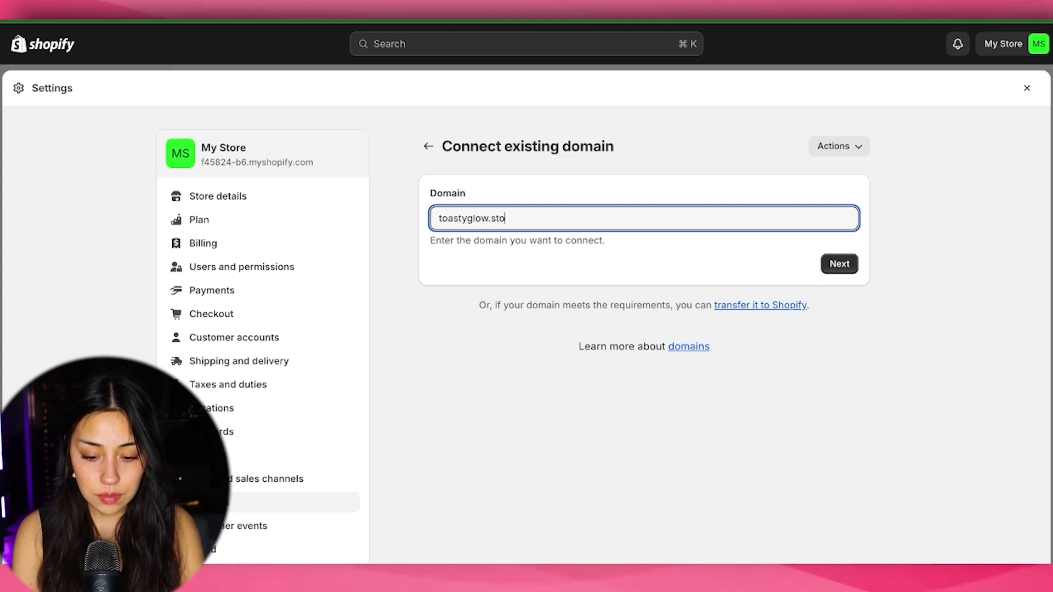
type("re")
key("Return")
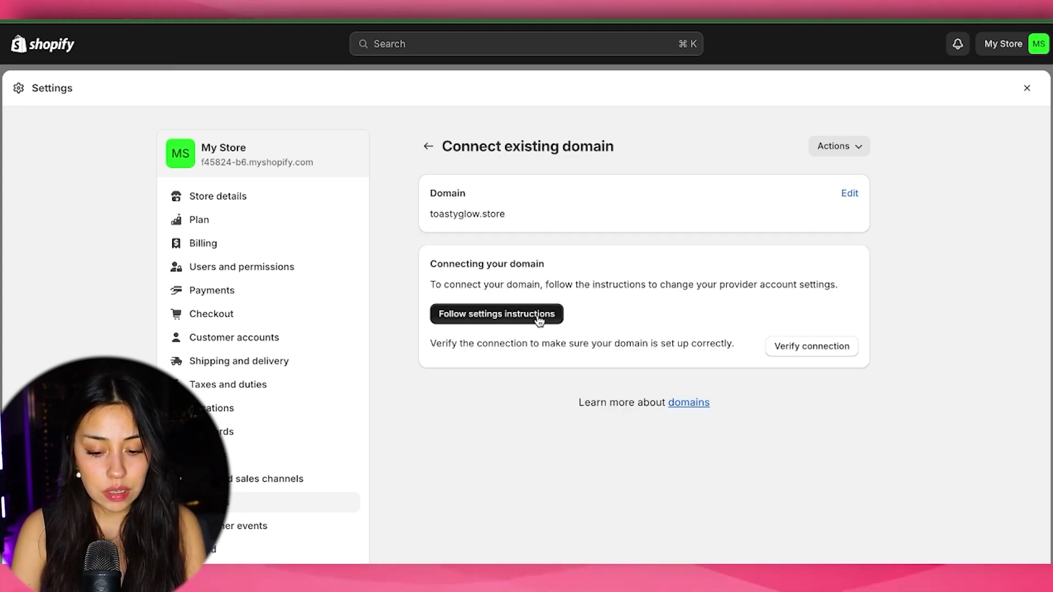
Follow the settings instructions to the Shopify help guide on connecting a third-party domain manually and read its requirements.
left_click(495, 315)
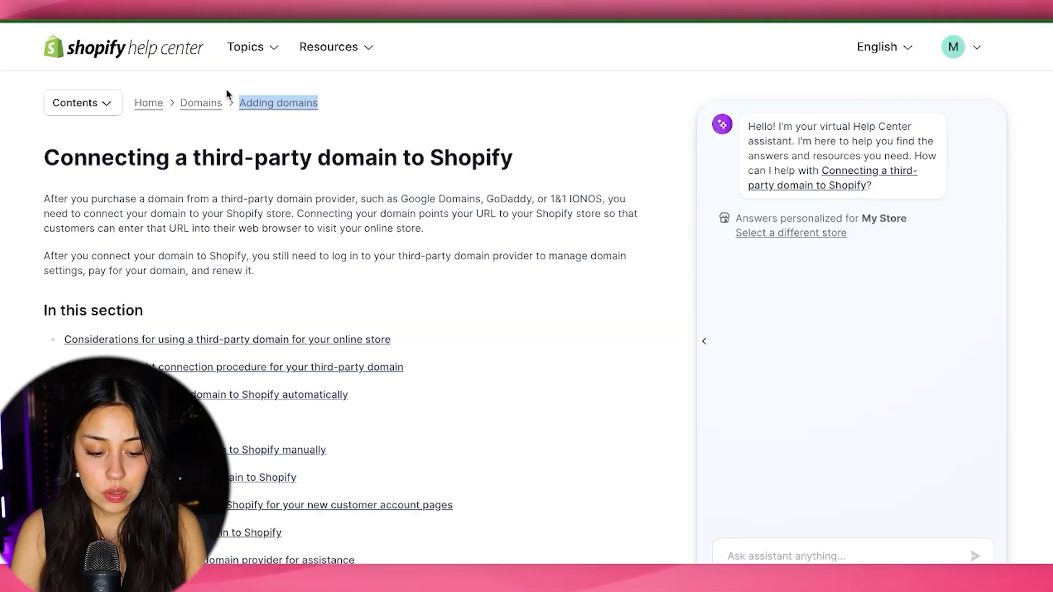
scroll(256, 244, "down", 1)
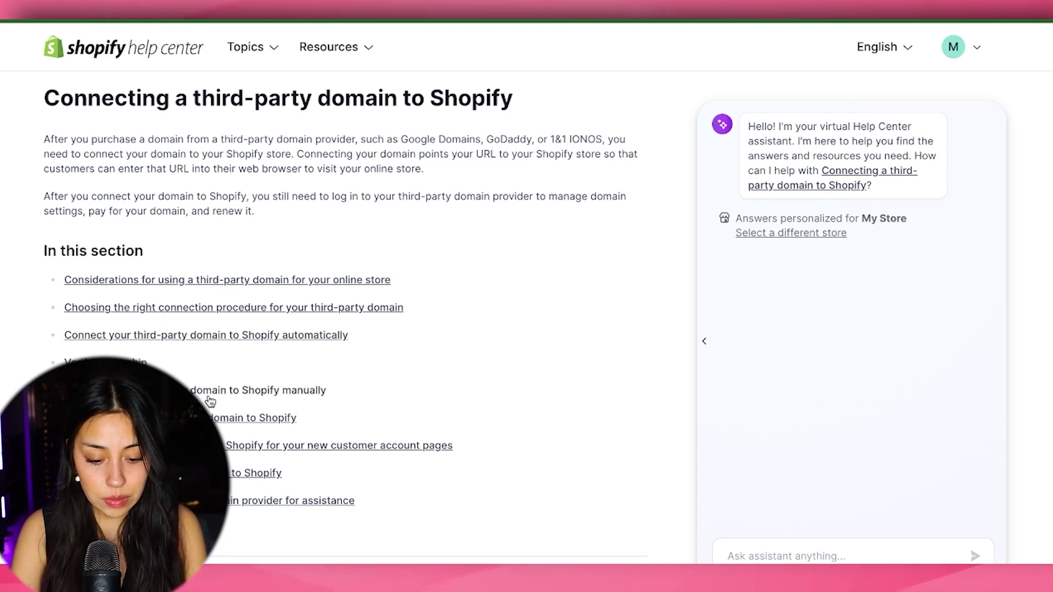
left_click(284, 399)
scroll(118, 285, "down", 6)
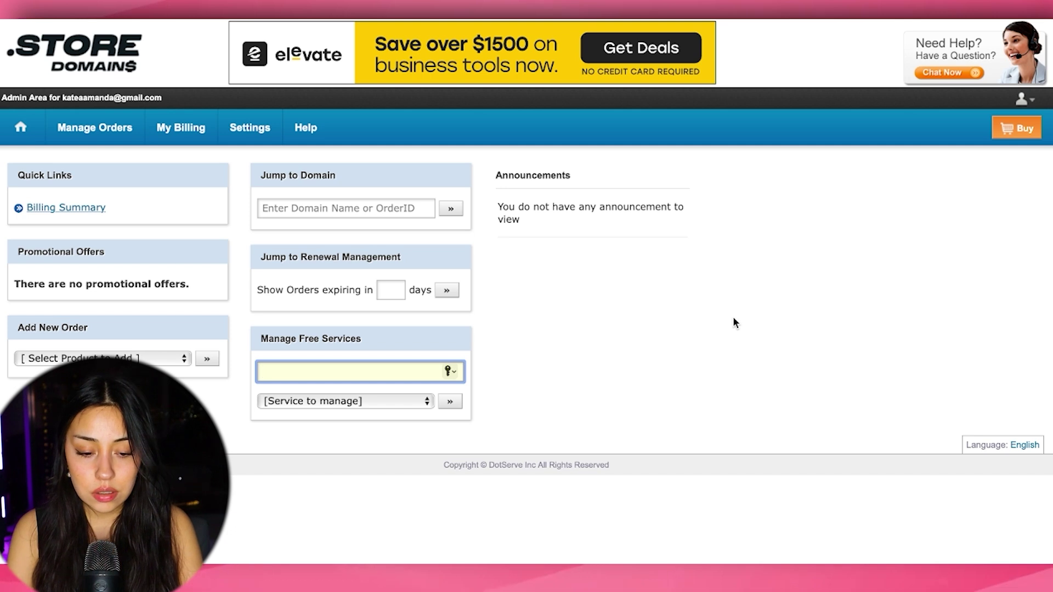
In the .STORE Domains admin area, find the toastyglow.store order and open its DNS record management.
mouse_move(94, 132)
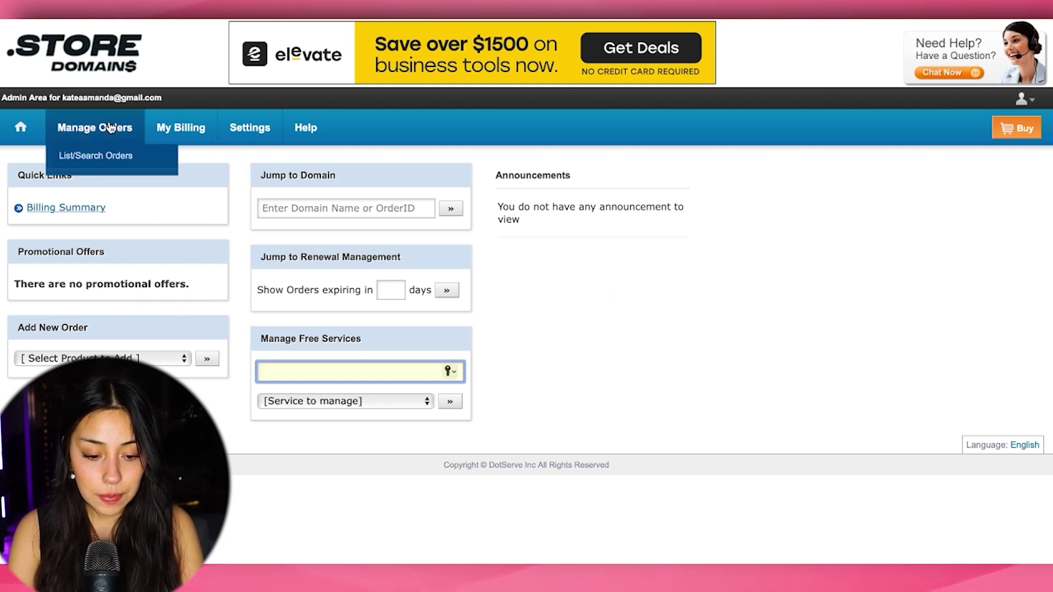
left_click(83, 159)
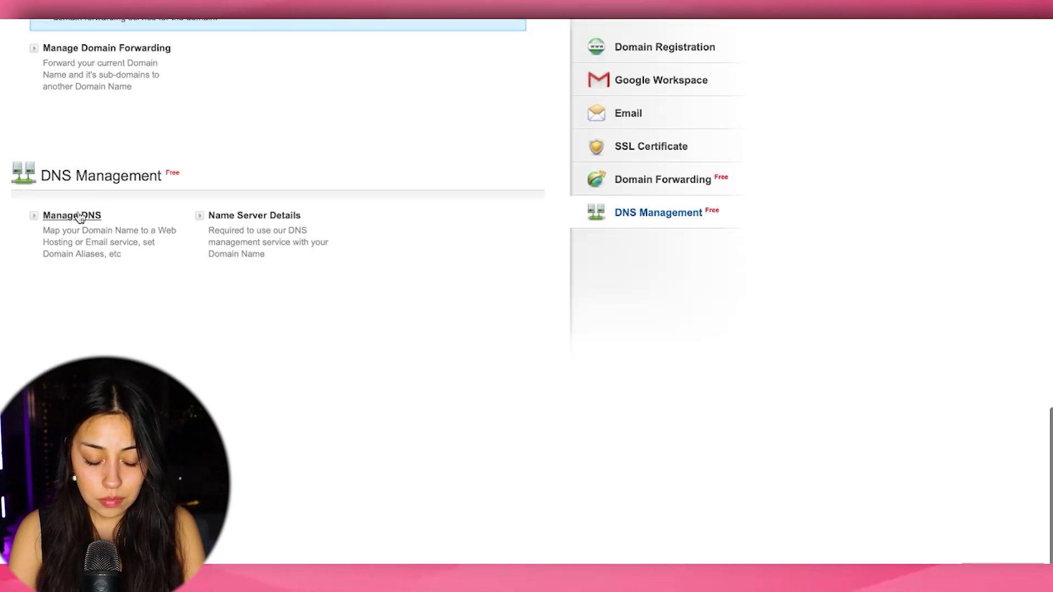
left_click(79, 217)
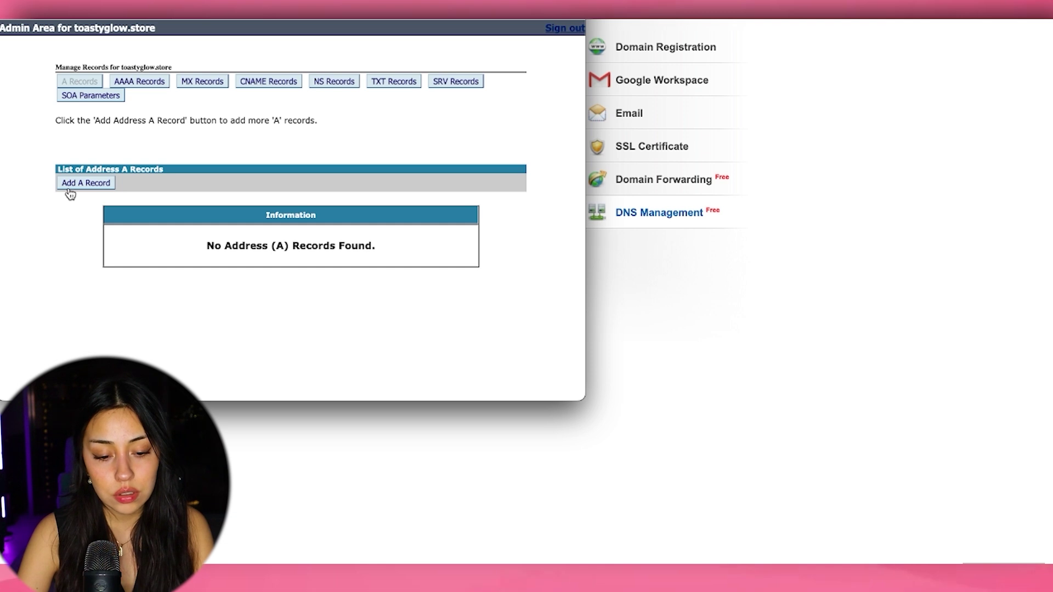
Add an A record for toastyglow.store with host name @ and Shopify's IPv4 address 23.227.38.65, copied from the help guide.
left_click(95, 184)
left_click(166, 180)
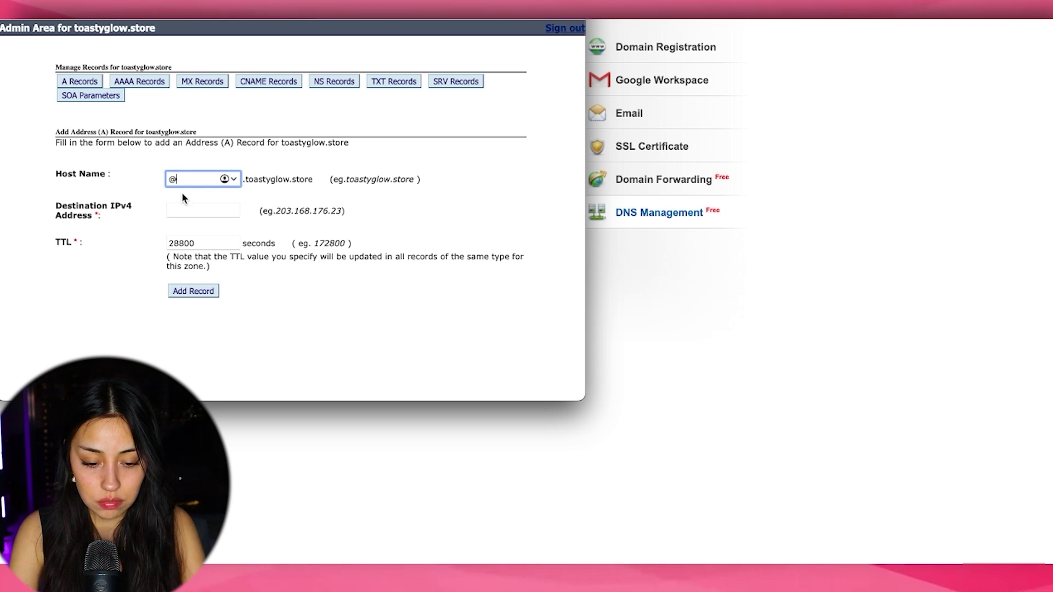
left_click(73, 206)
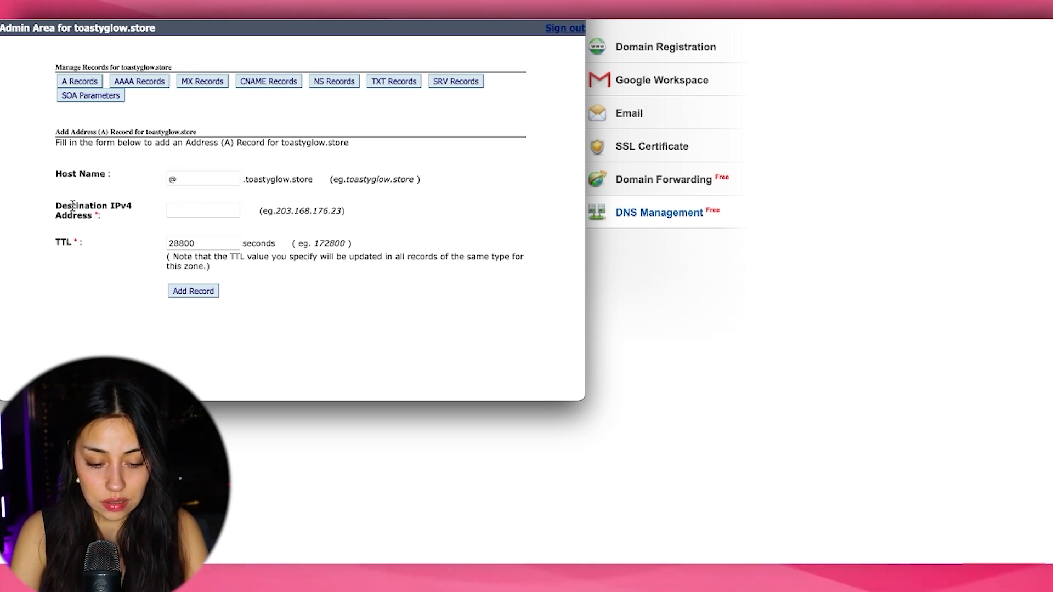
left_click(187, 212)
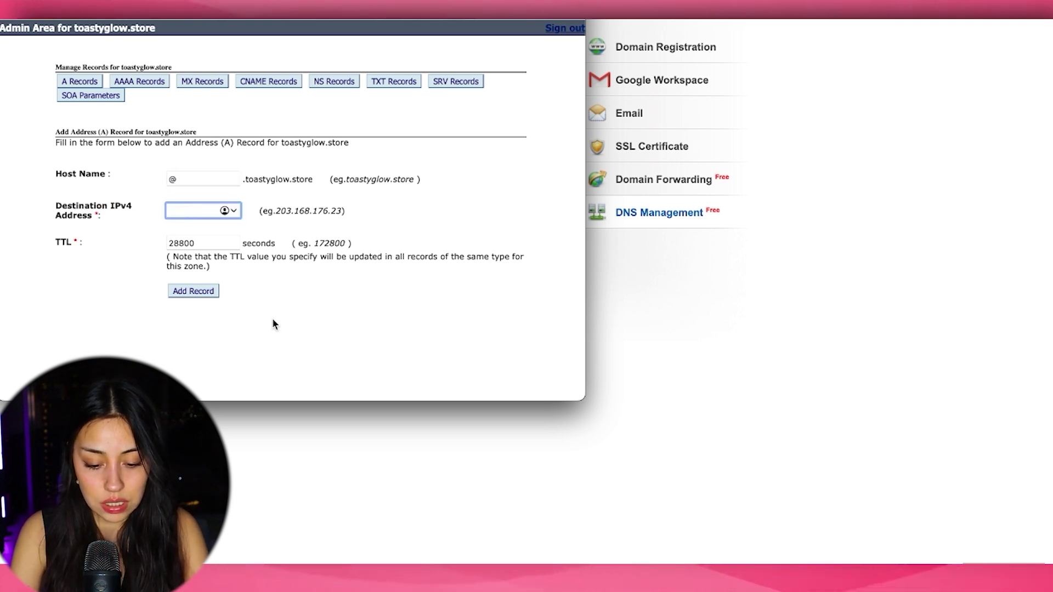
mouse_move(241, 561)
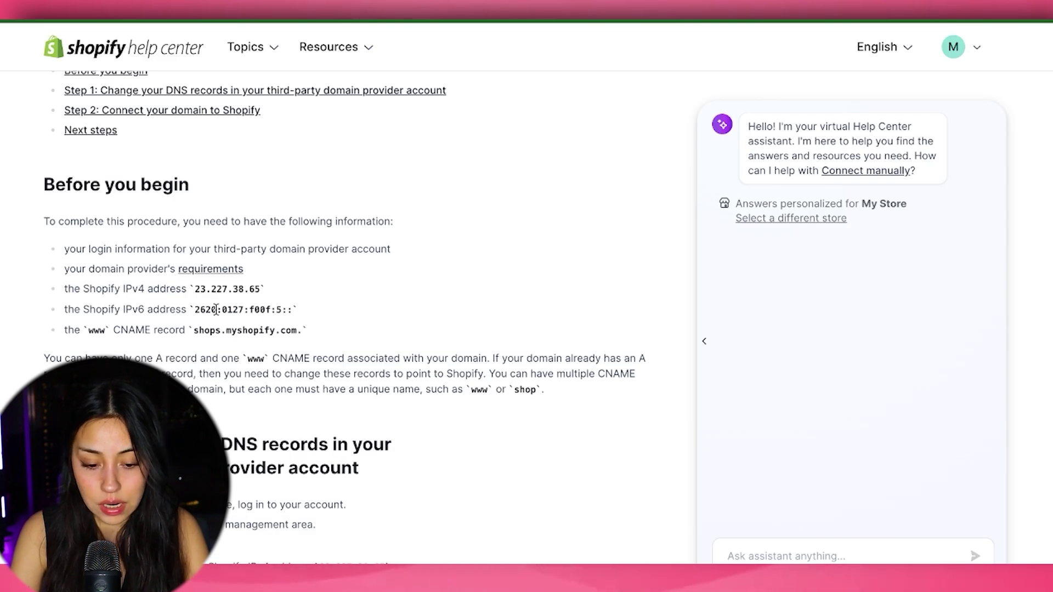
left_click_drag(194, 287, 261, 289)
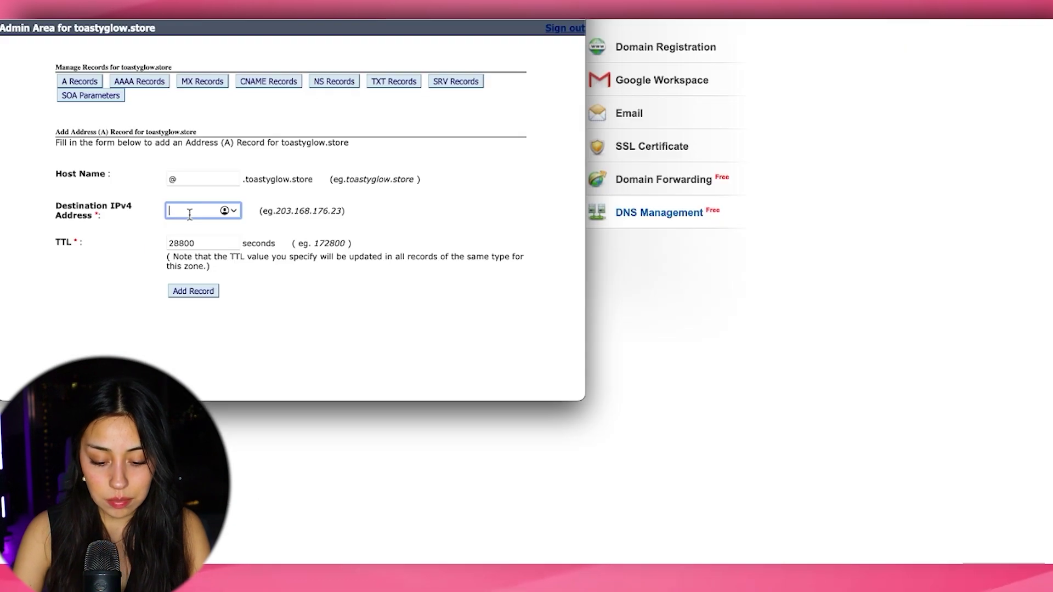
type("23.227.38.65")
left_click(193, 291)
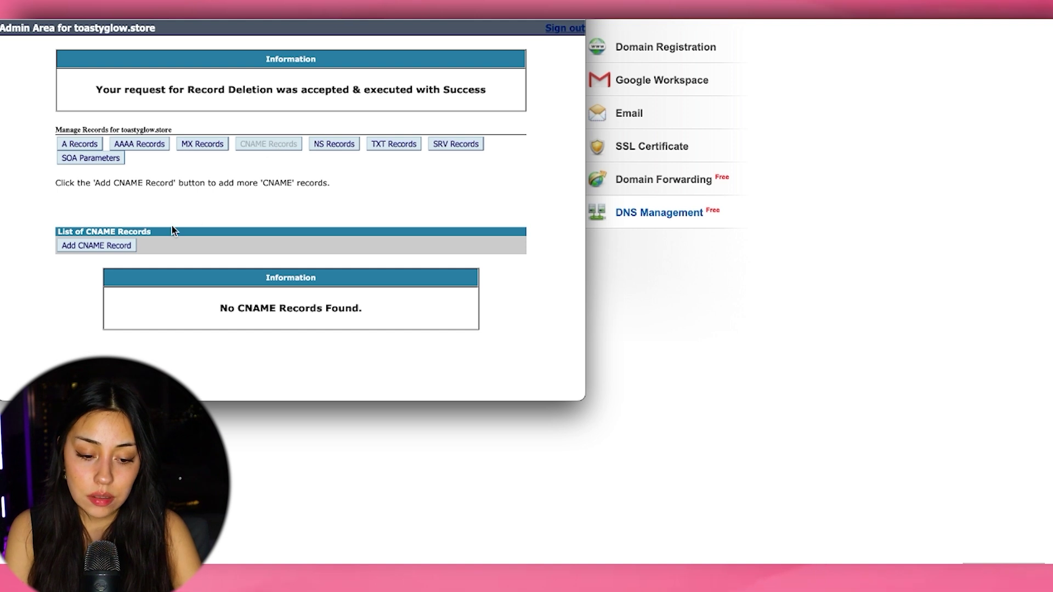
Add a CNAME record with host name www pointing to the store's address f45824-b6.myshopify.com.
left_click(77, 246)
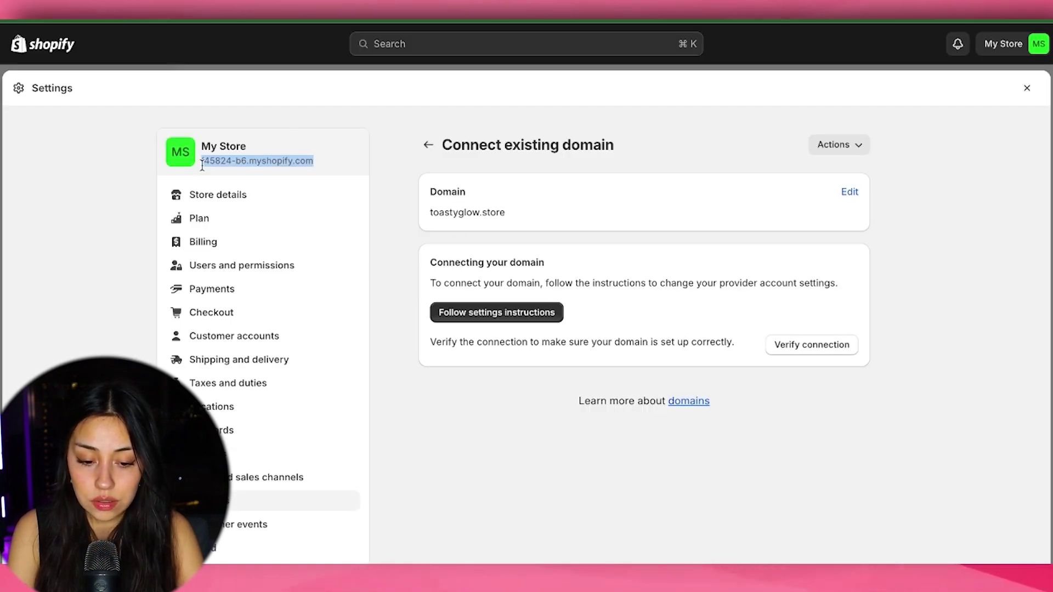
left_click_drag(345, 164, 200, 162)
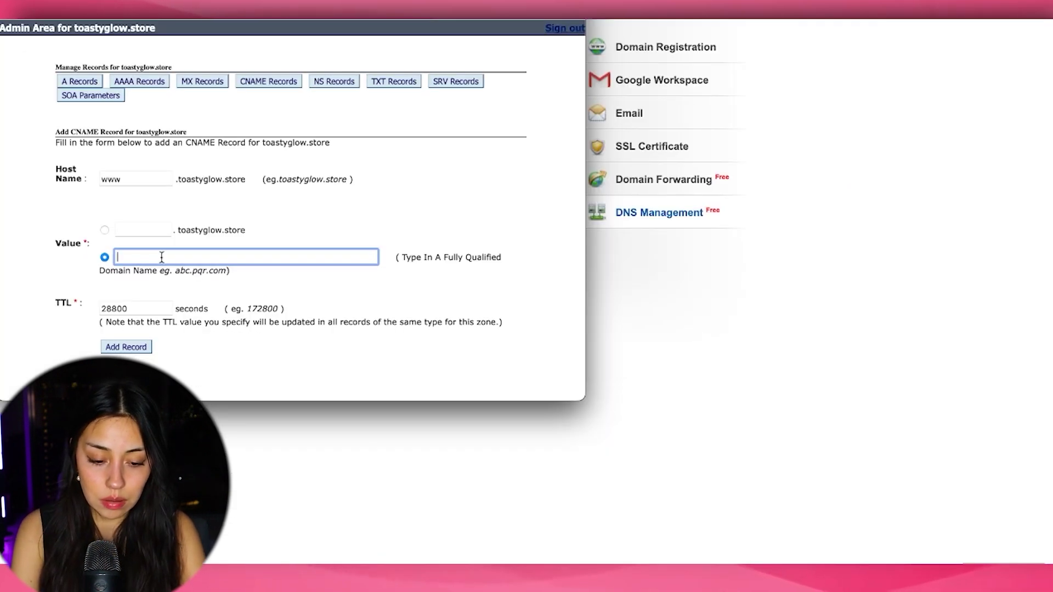
type("f45824-b6.myshopify.com")
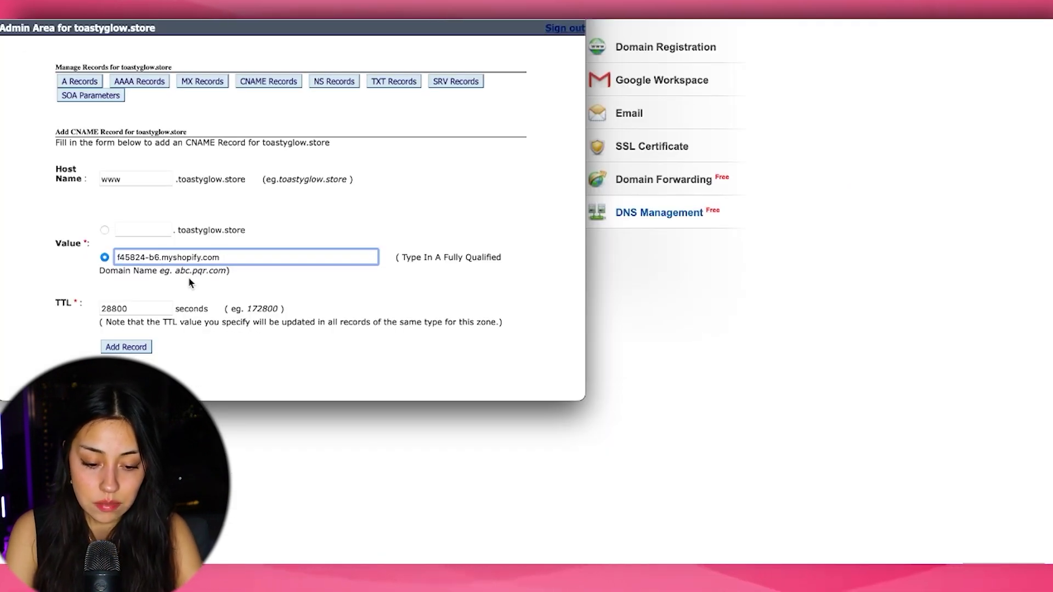
left_click(120, 351)
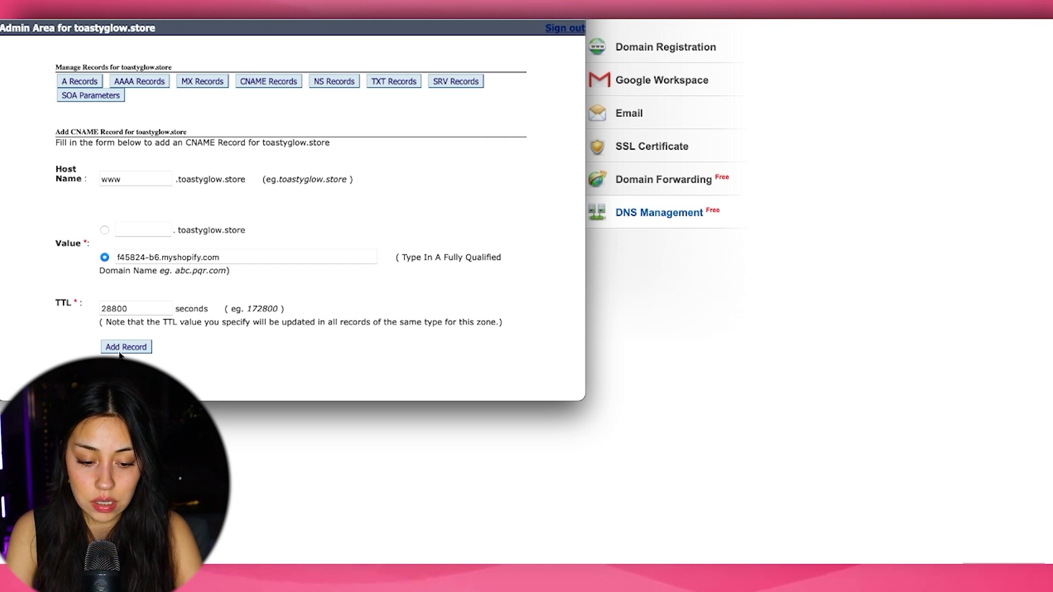
Start another CNAME record for toastyglow.store and enter a host name beginning with "w".
left_click(81, 251)
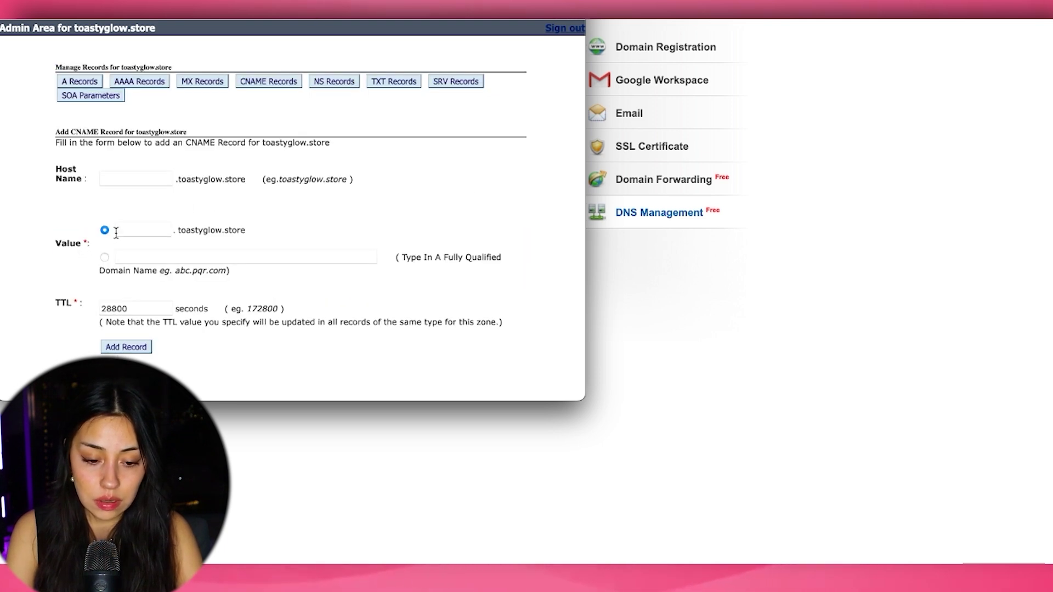
left_click(146, 176)
type("w")
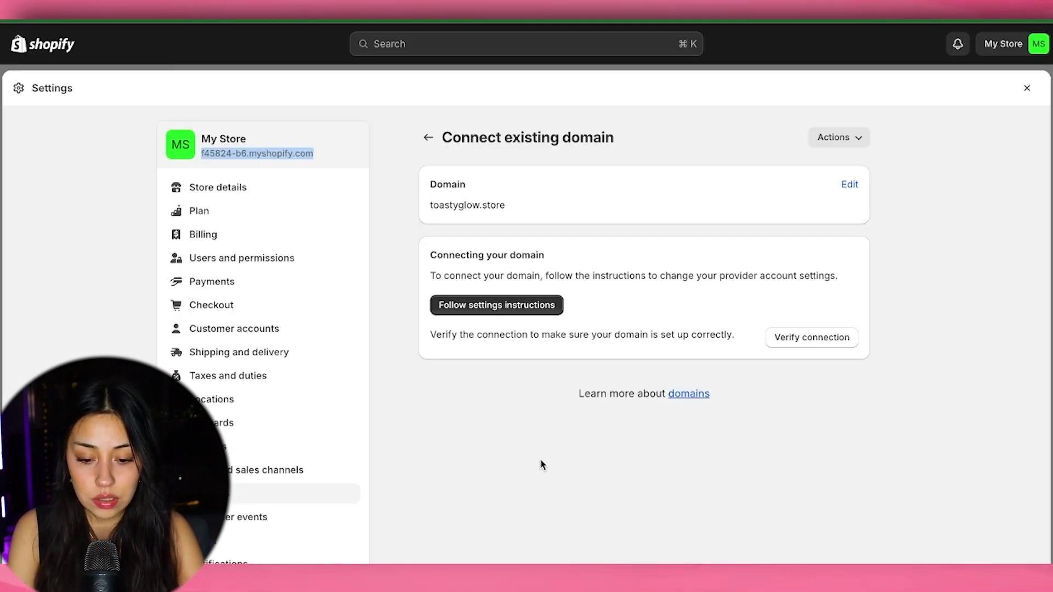
Back in Shopify, verify the connection of toastyglow.store.
left_click(574, 465)
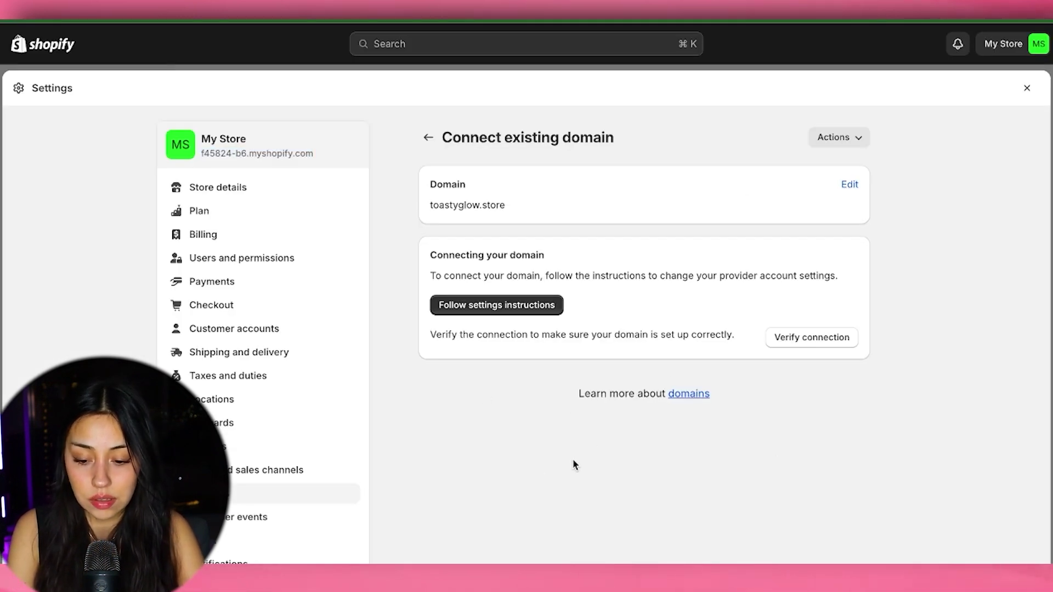
left_click(798, 341)
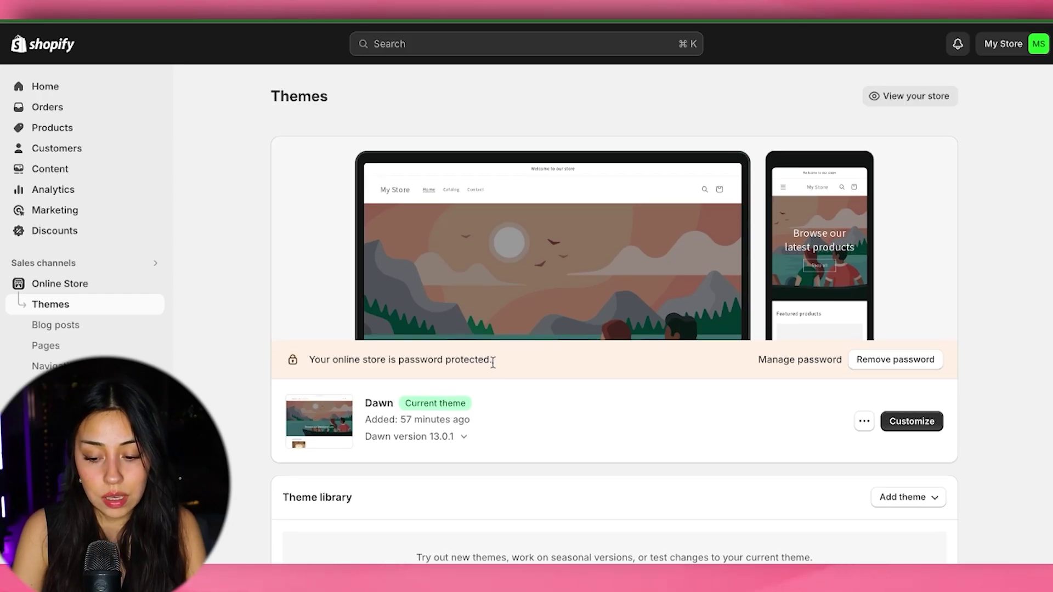
Remove the online store's password protection and look over the current Dawn theme.
left_click(891, 367)
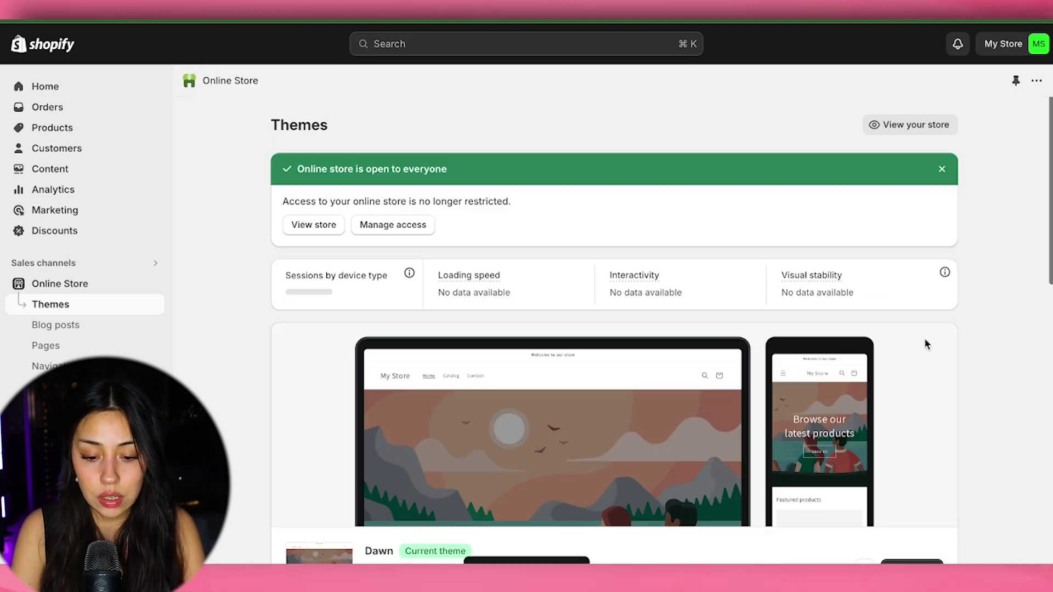
scroll(923, 340, "down", 2)
scroll(909, 396, "down", 1)
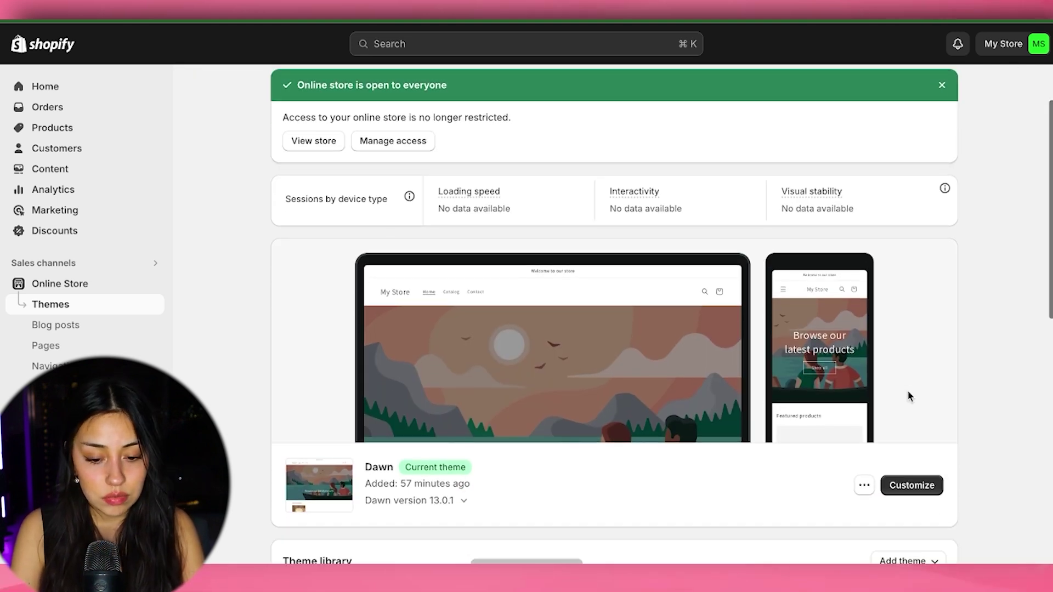
scroll(908, 396, "down", 1)
scroll(909, 396, "down", 1)
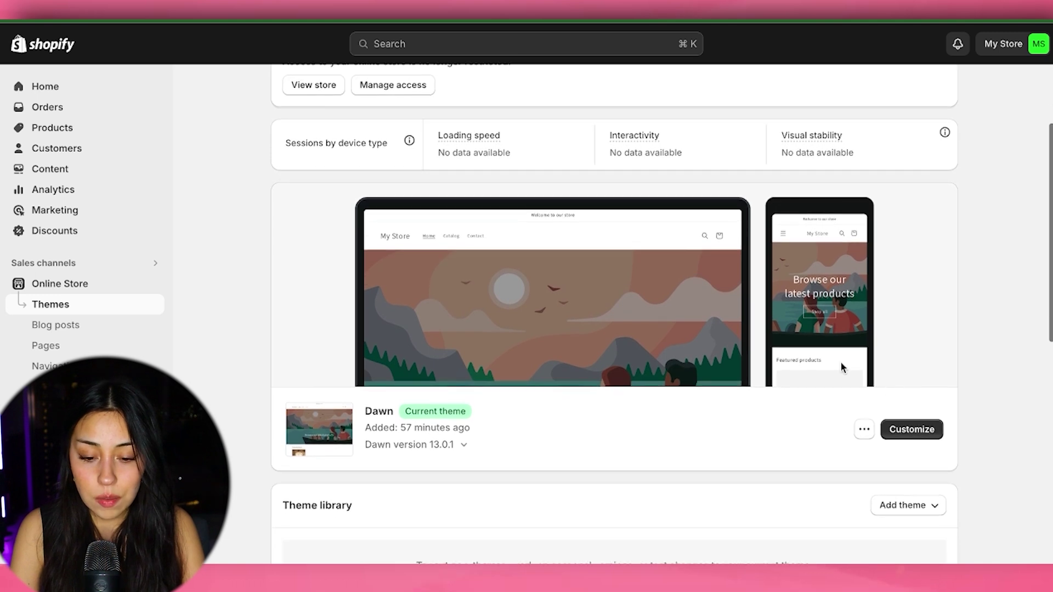
Add the free Sense theme, publish it to the store, and open its theme settings for customization.
scroll(559, 287, "up", 1)
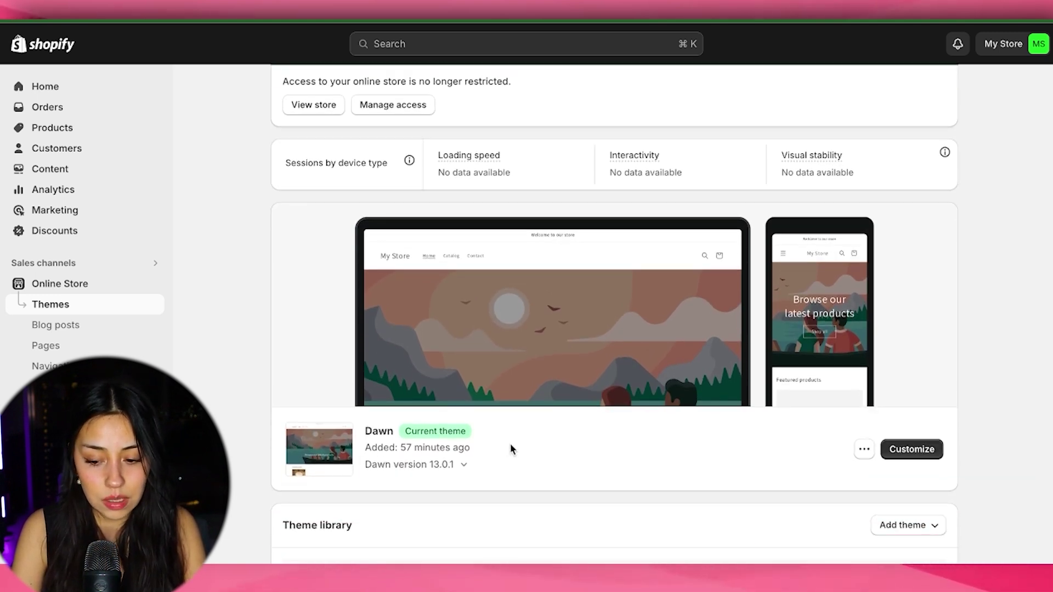
scroll(511, 445, "down", 10)
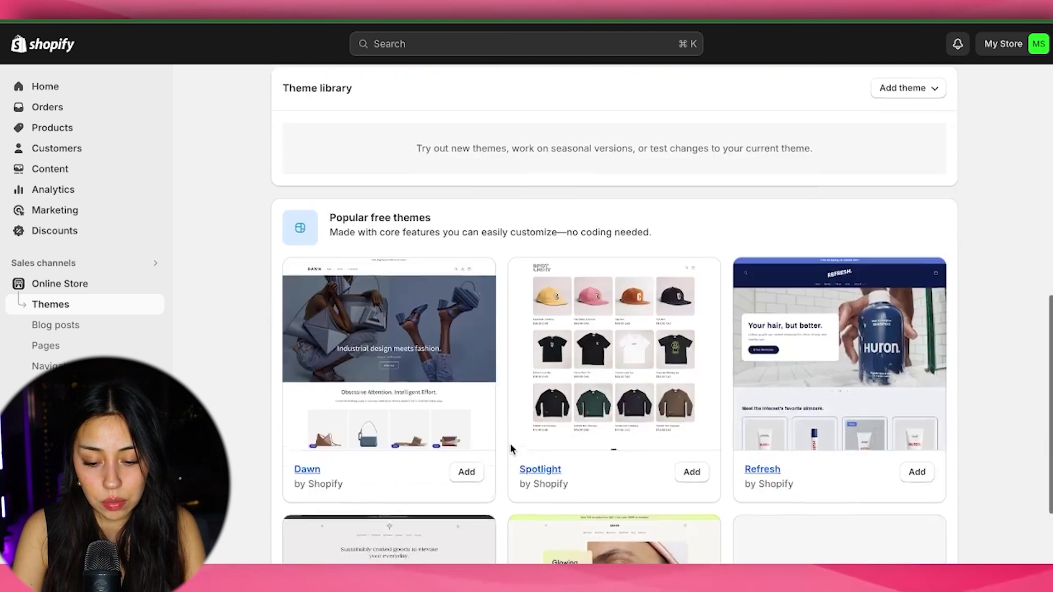
scroll(510, 447, "down", 4)
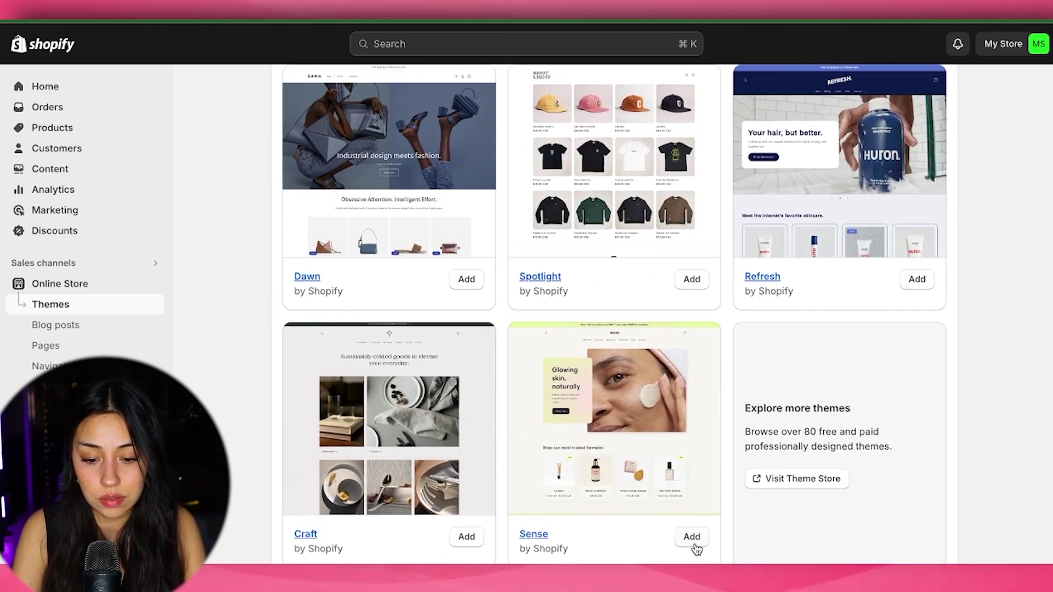
left_click(692, 542)
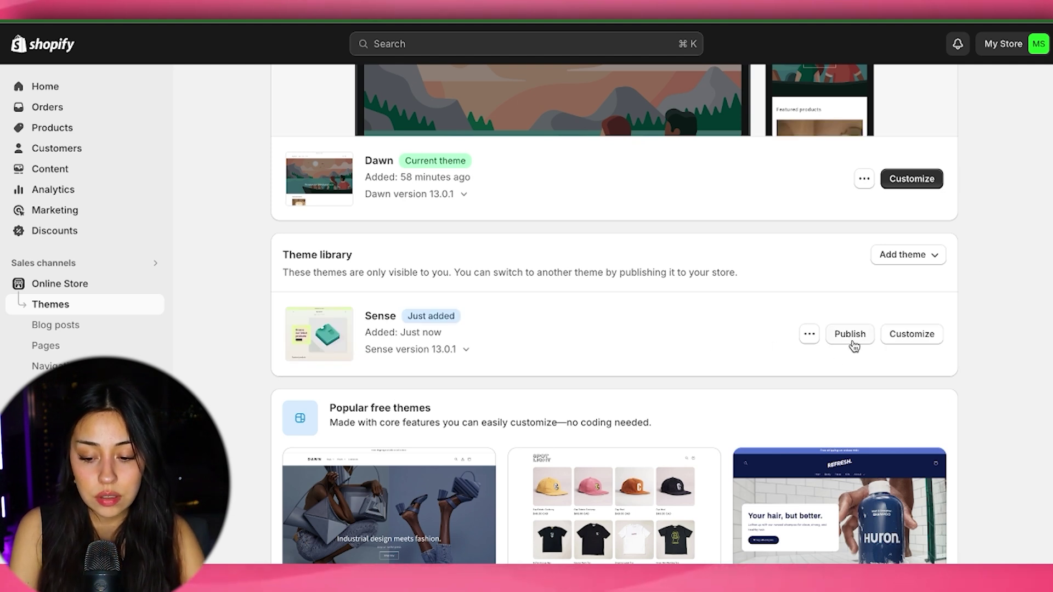
left_click(850, 336)
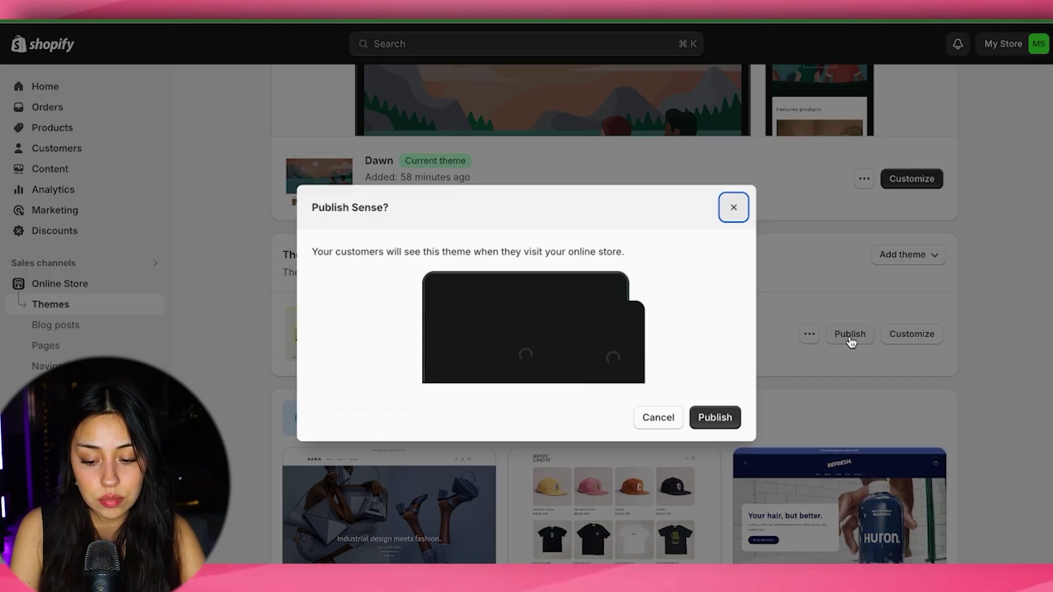
left_click(721, 423)
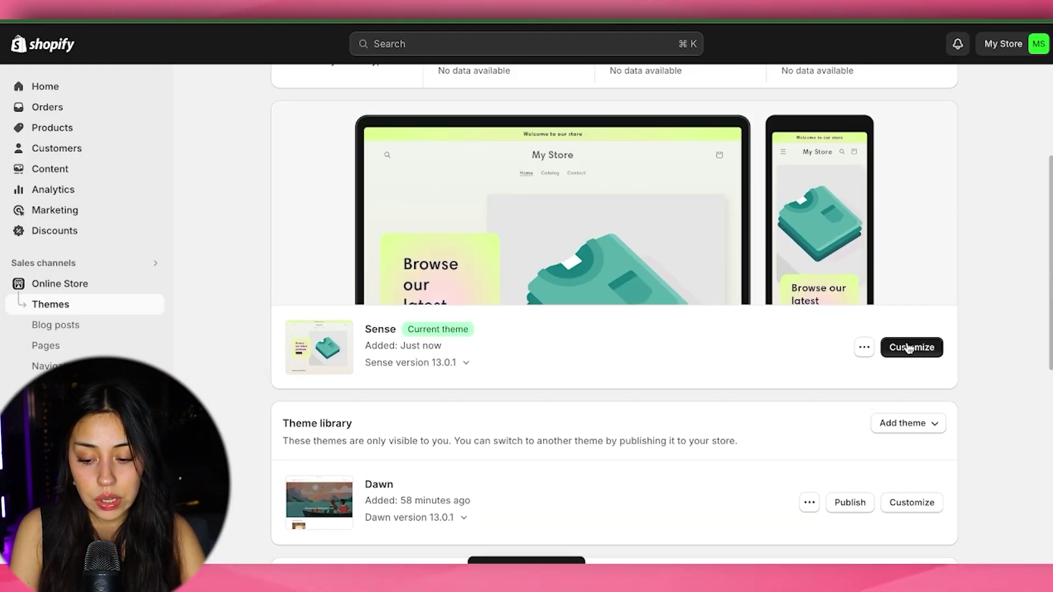
left_click(909, 347)
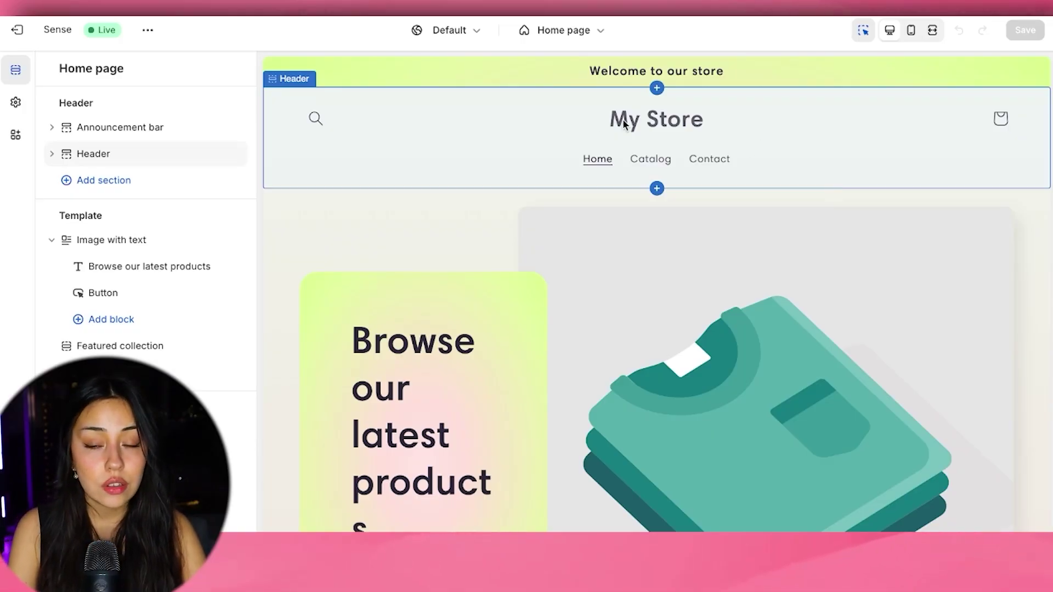
left_click(16, 104)
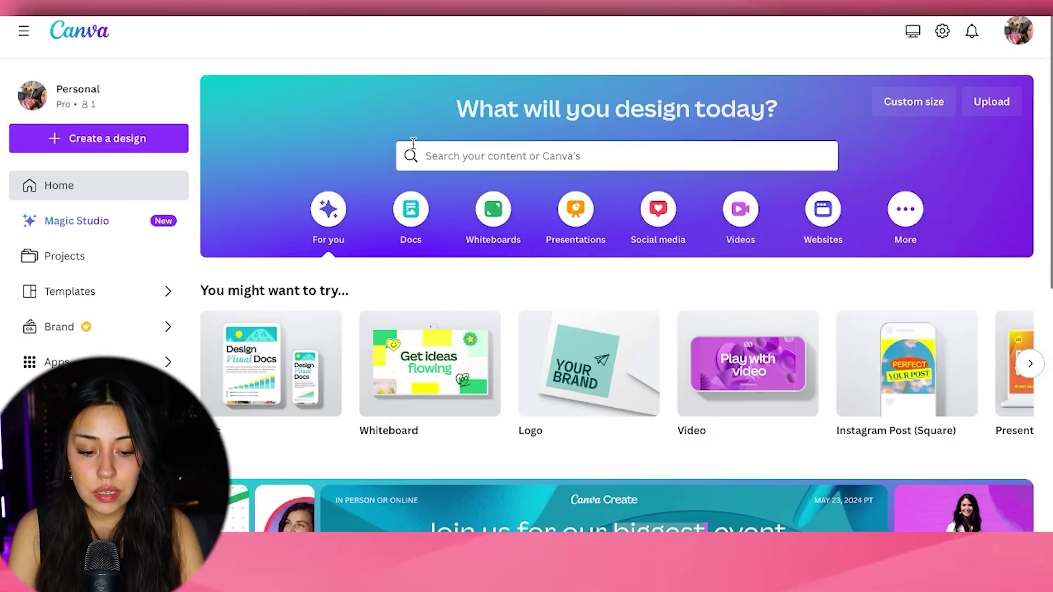
Switch to Canva, start a new logo design and search the logo templates for "toast".
left_click(64, 139)
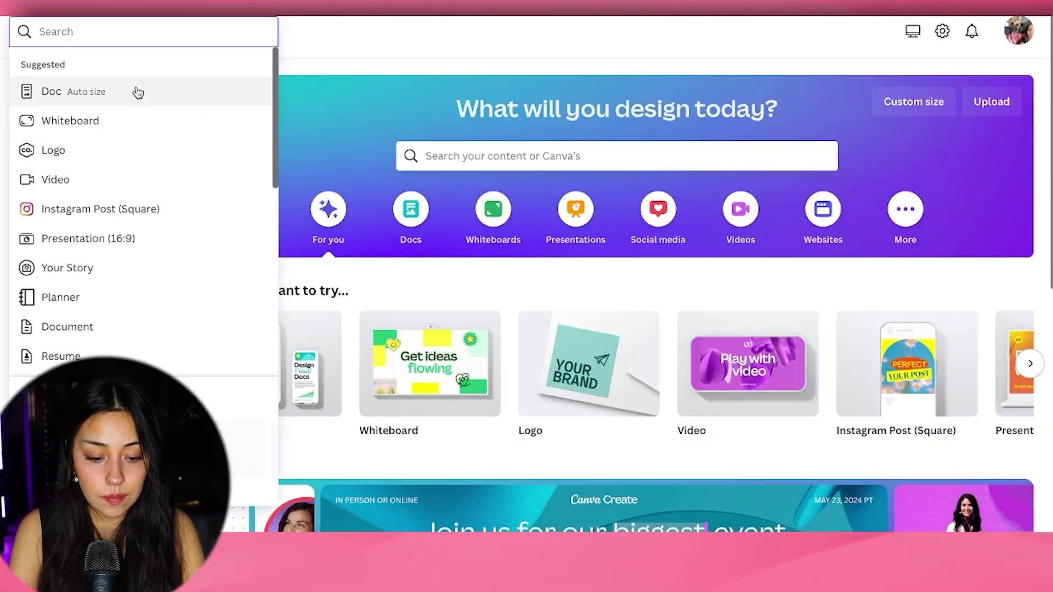
left_click(120, 154)
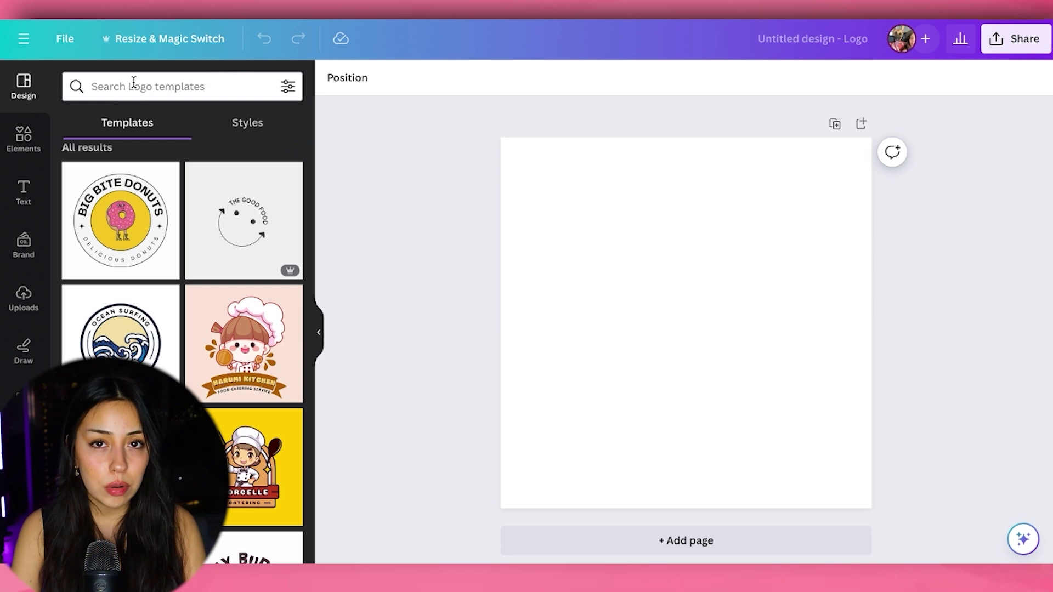
left_click(134, 82)
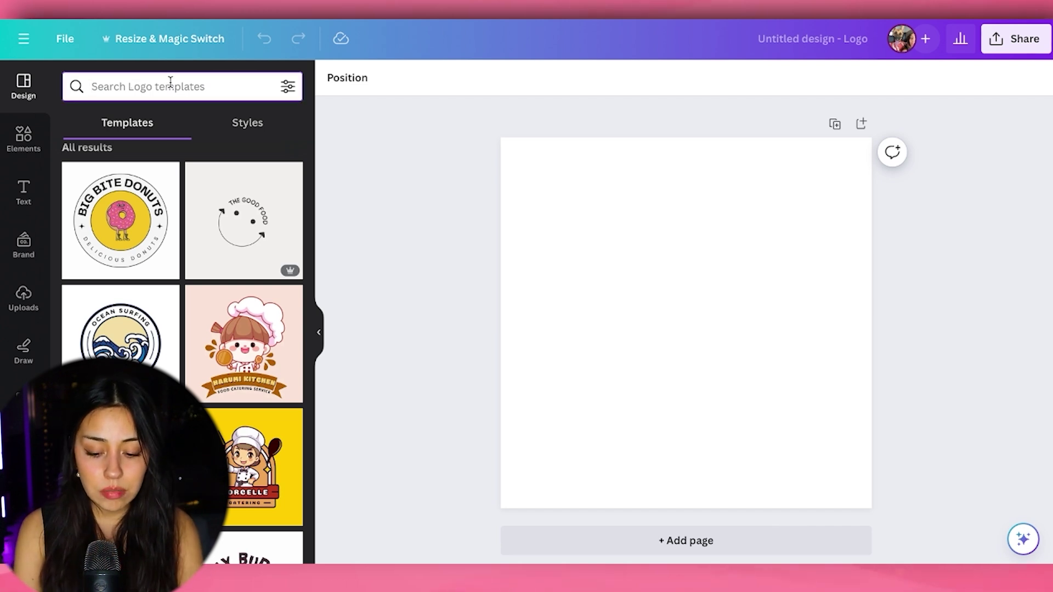
type("toast")
key("Return")
Browse the toast logo templates and apply the Cream Illustration Bakery Logo to the blank page.
scroll(254, 481, "down", 3)
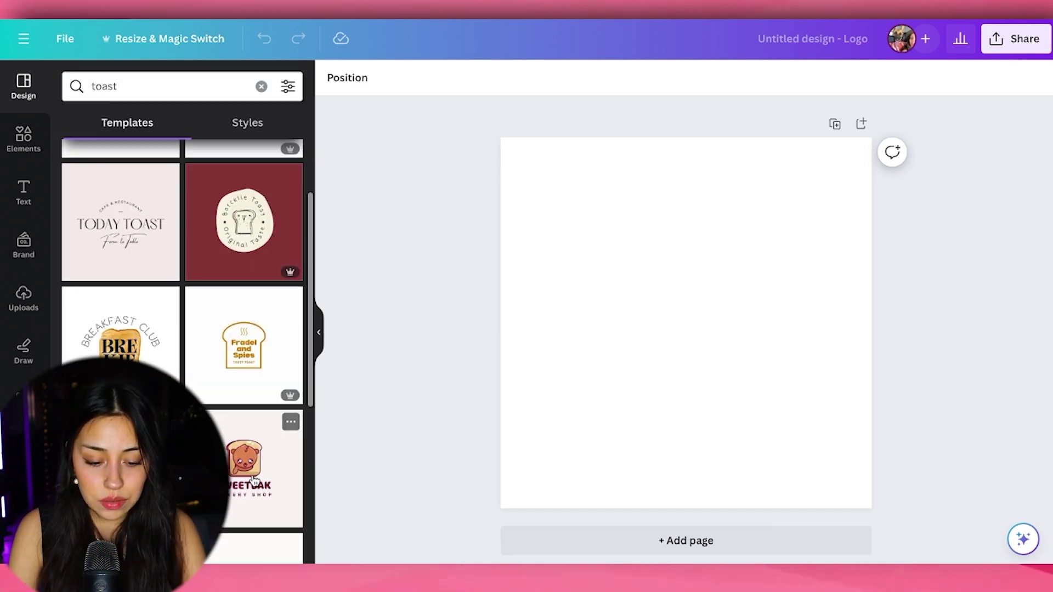
scroll(253, 481, "down", 4)
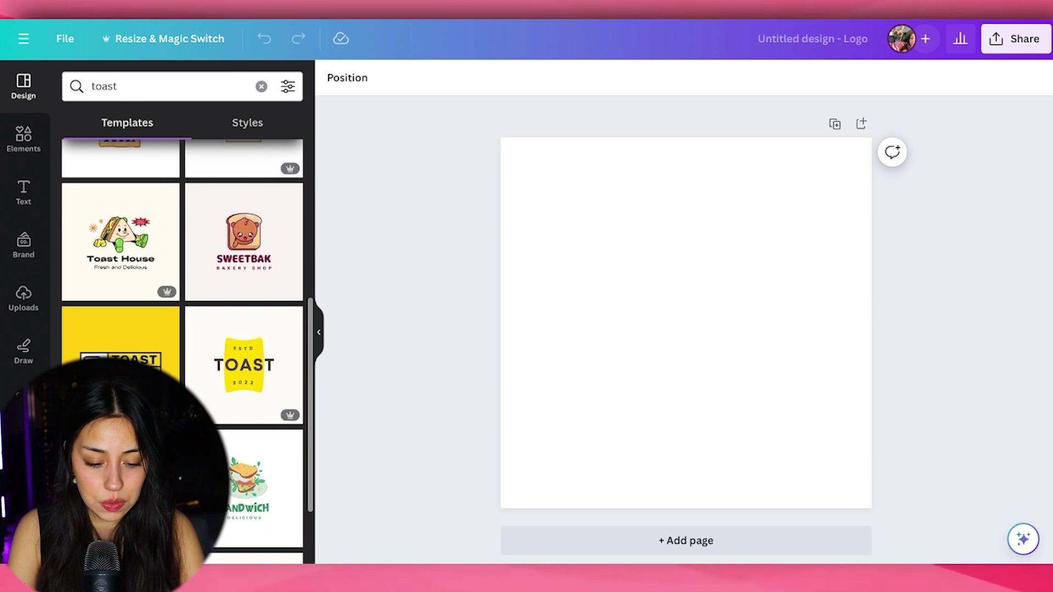
scroll(254, 383, "down", 3)
scroll(275, 307, "up", 5)
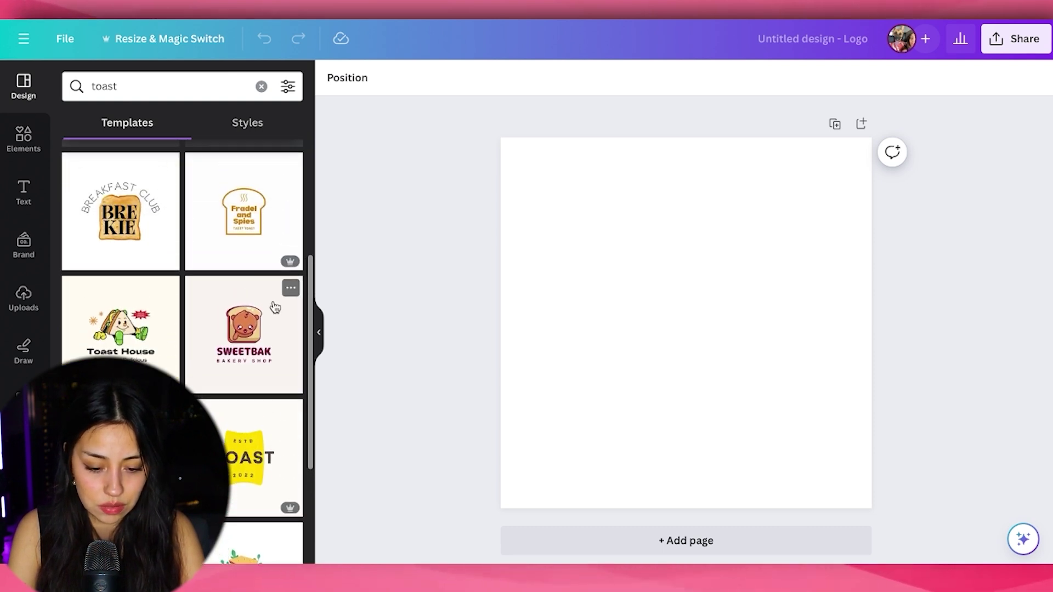
left_click(274, 307)
left_click(106, 348)
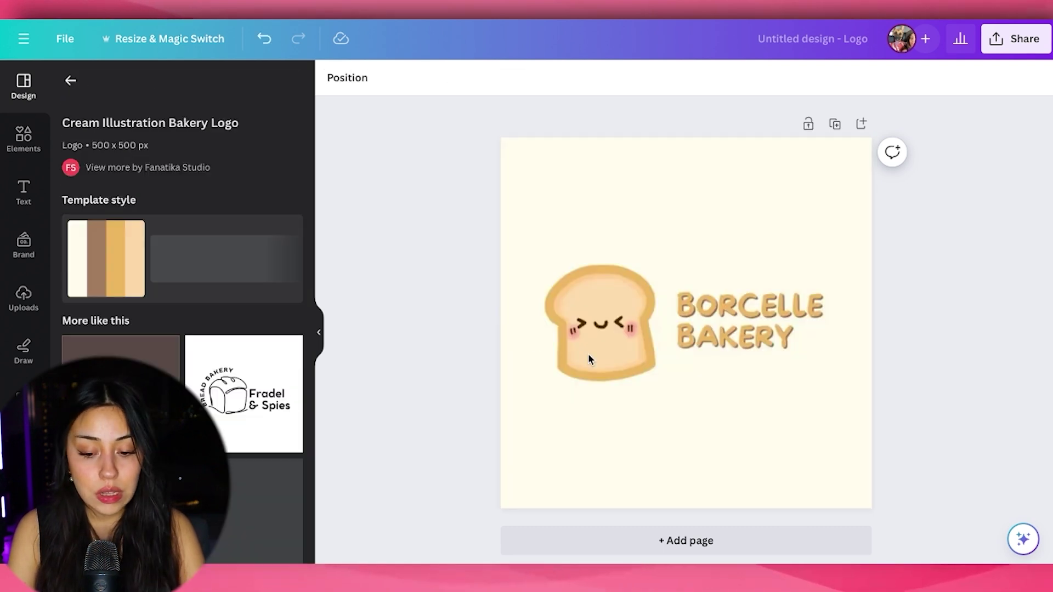
Set the logo design's background color to white.
left_click(683, 377)
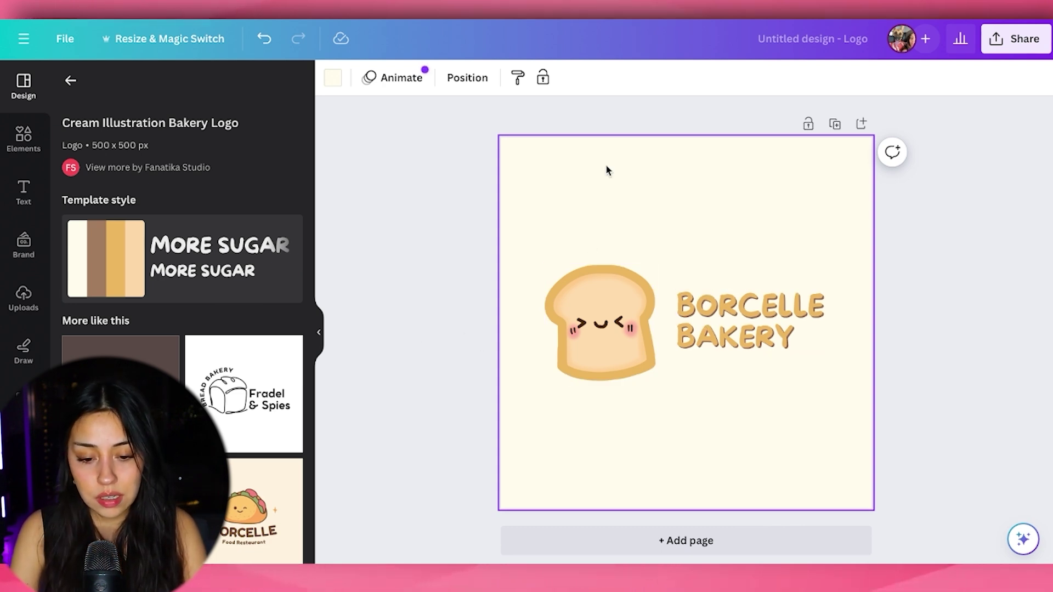
left_click(332, 78)
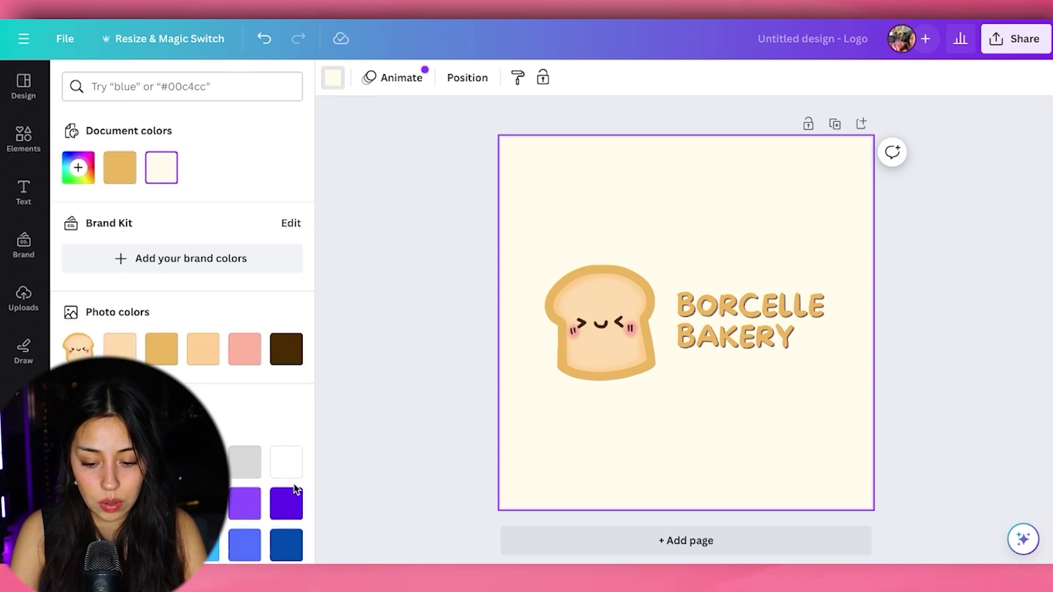
left_click(286, 462)
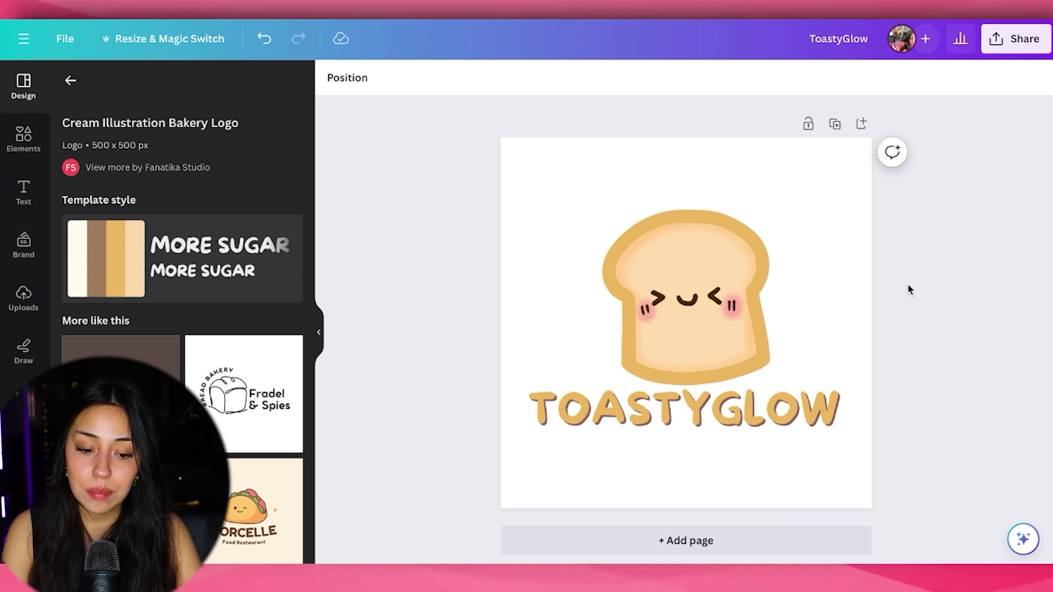
Create a resized copy of the ToastyGlow logo in Presentation (16:9) format, 1920 × 1080 px.
left_click(149, 44)
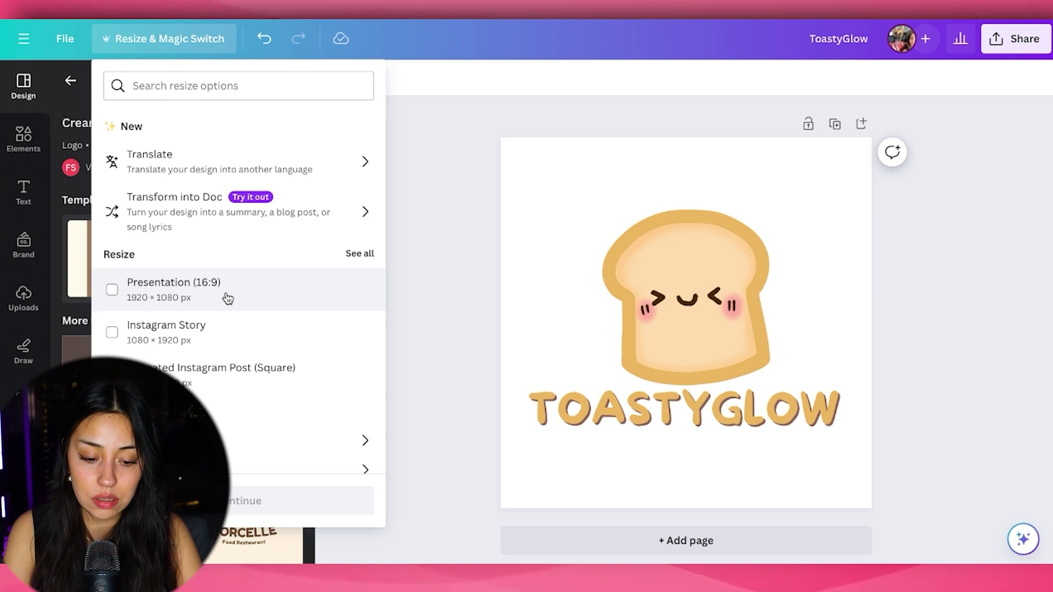
left_click(112, 289)
left_click(228, 502)
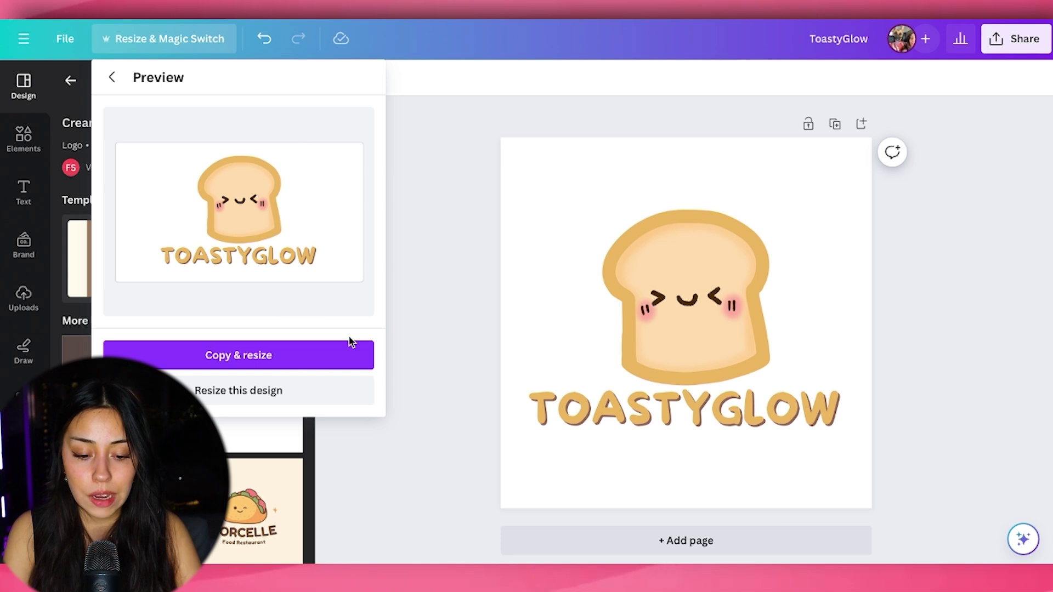
left_click(308, 358)
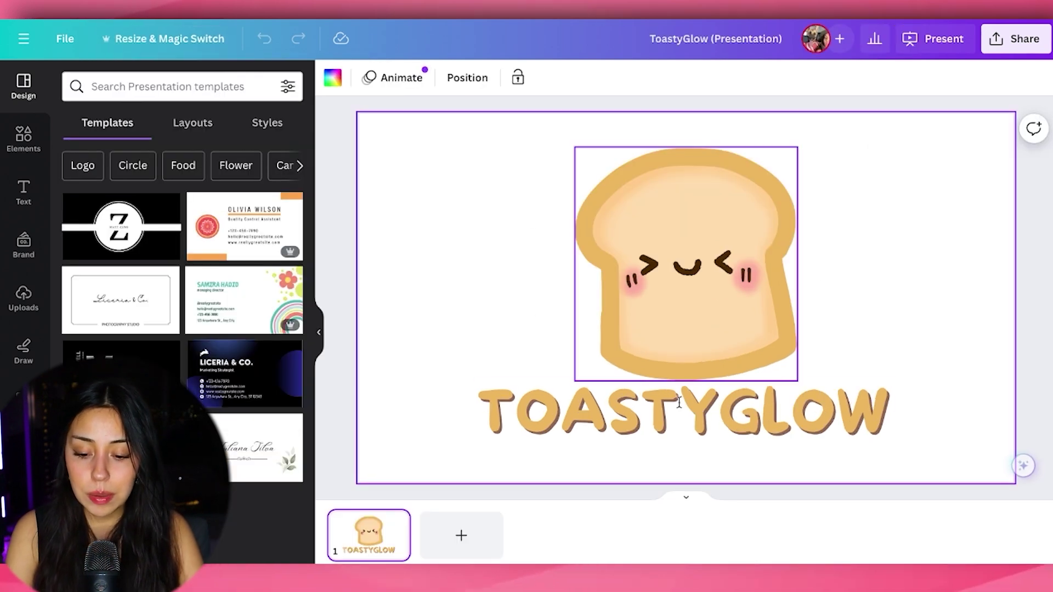
Download the resized ToastyGlow logo as a PNG with a transparent background.
left_click(1016, 50)
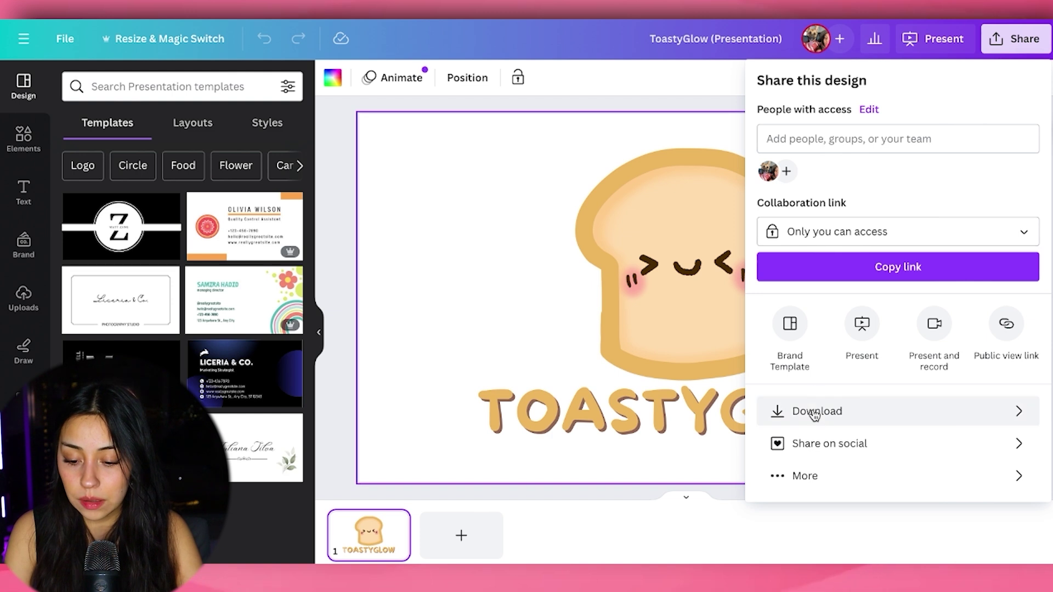
left_click(811, 411)
left_click(990, 146)
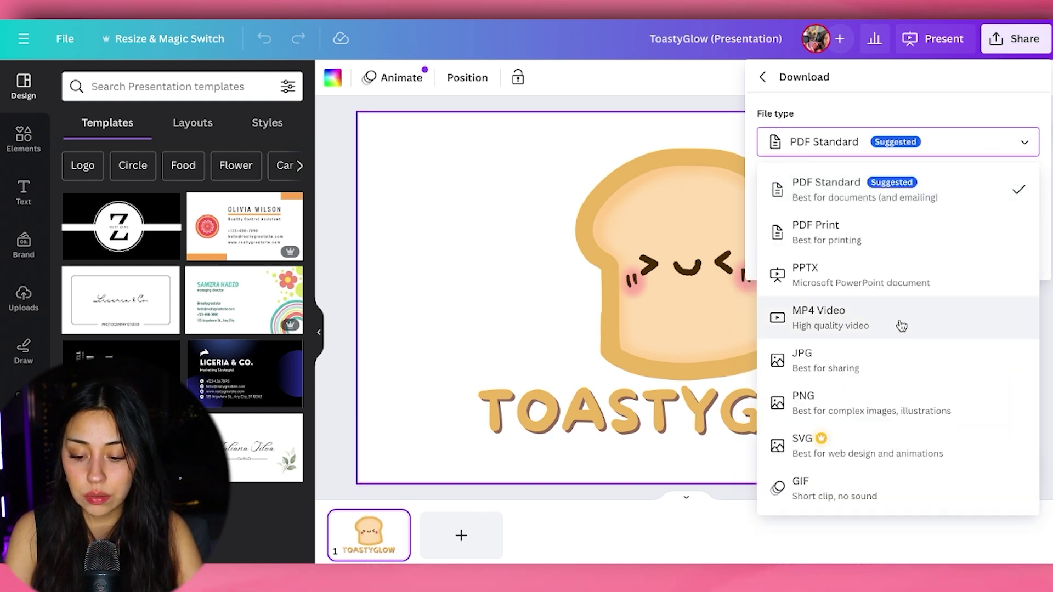
left_click(874, 426)
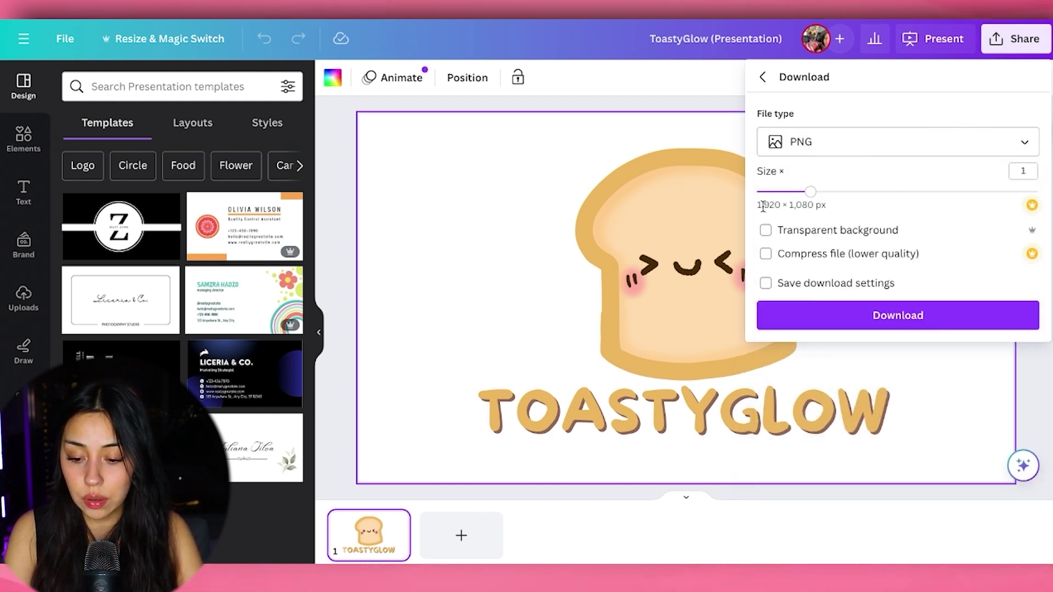
left_click(765, 231)
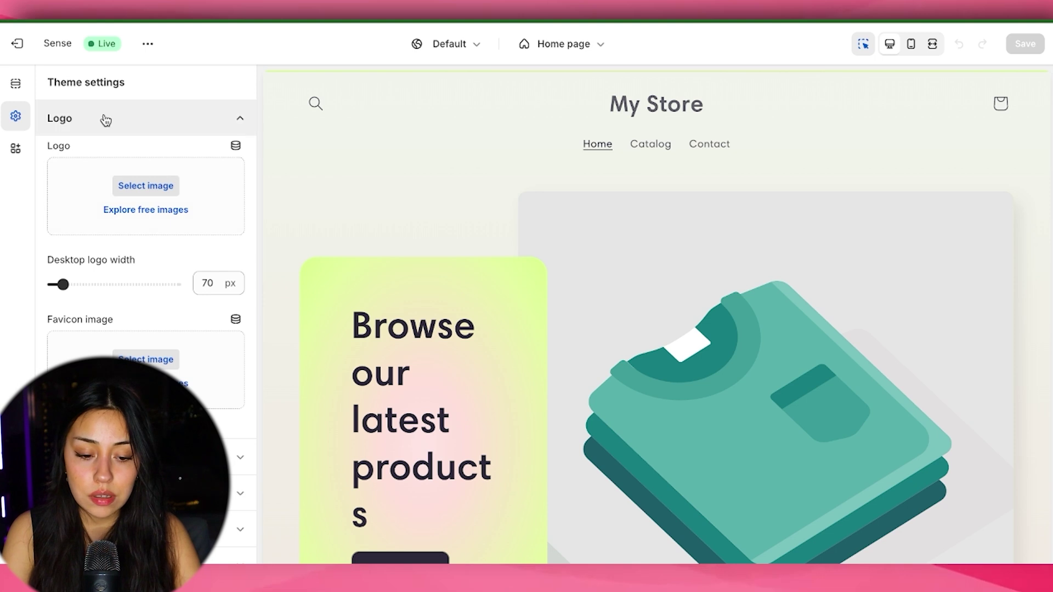
Back in Shopify's theme settings, upload TOASTYGLOW-2 as the store logo and enlarge the desktop logo width to the maximum.
left_click(146, 186)
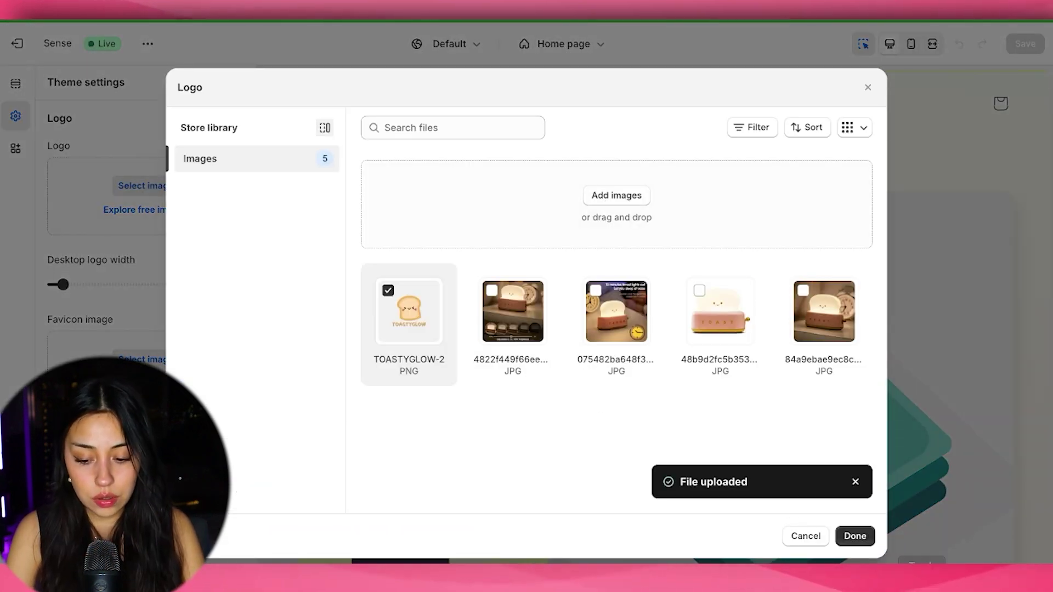
left_click(855, 536)
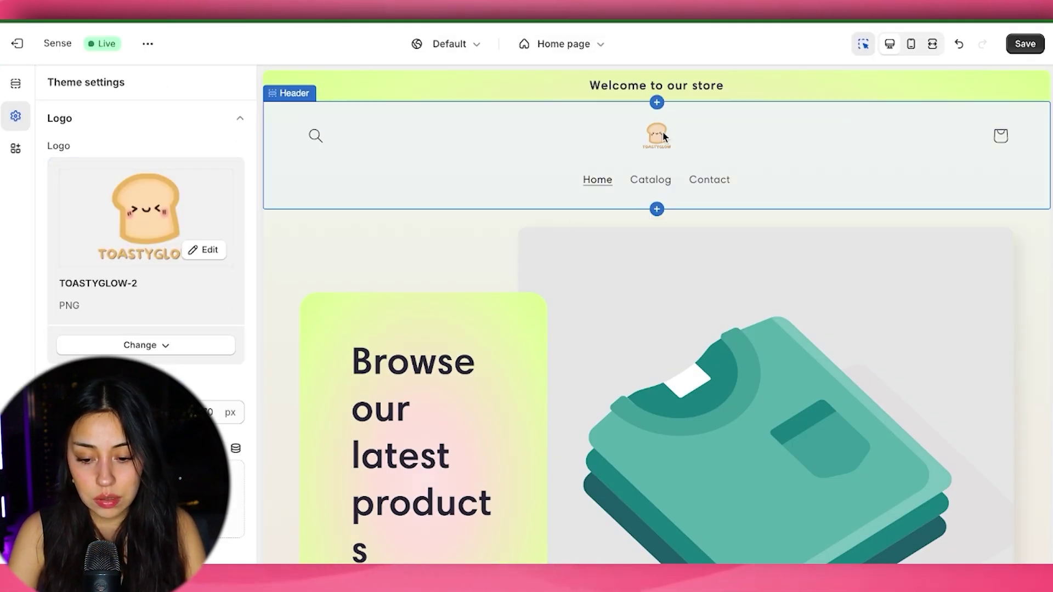
left_click_drag(90, 412, 176, 413)
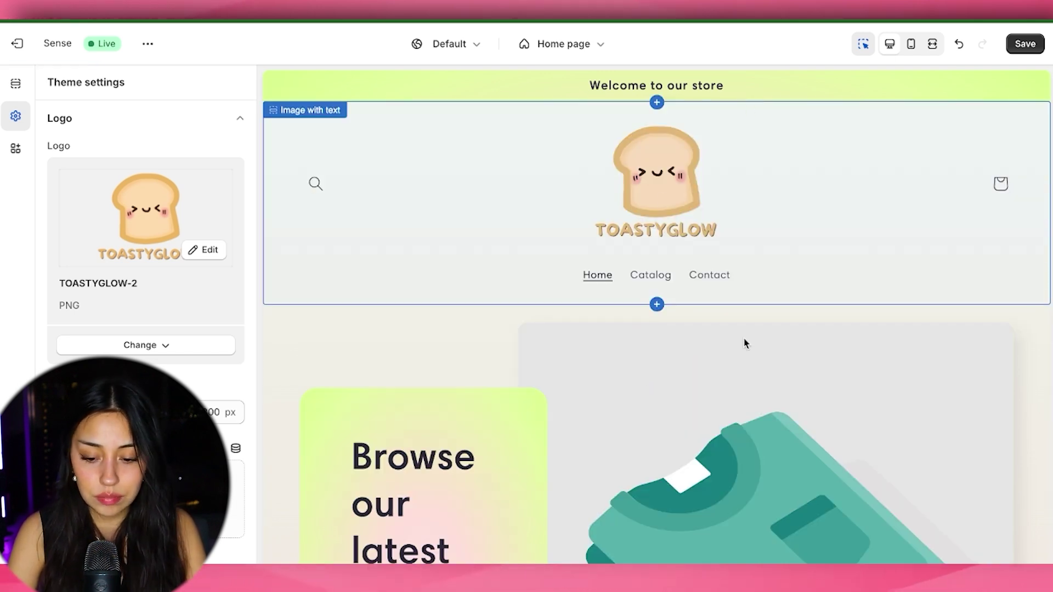
Change the announcement bar's text to "FREE SHIPPING WORLDWIDE" with a globe emoji on each side.
scroll(747, 332, "down", 1)
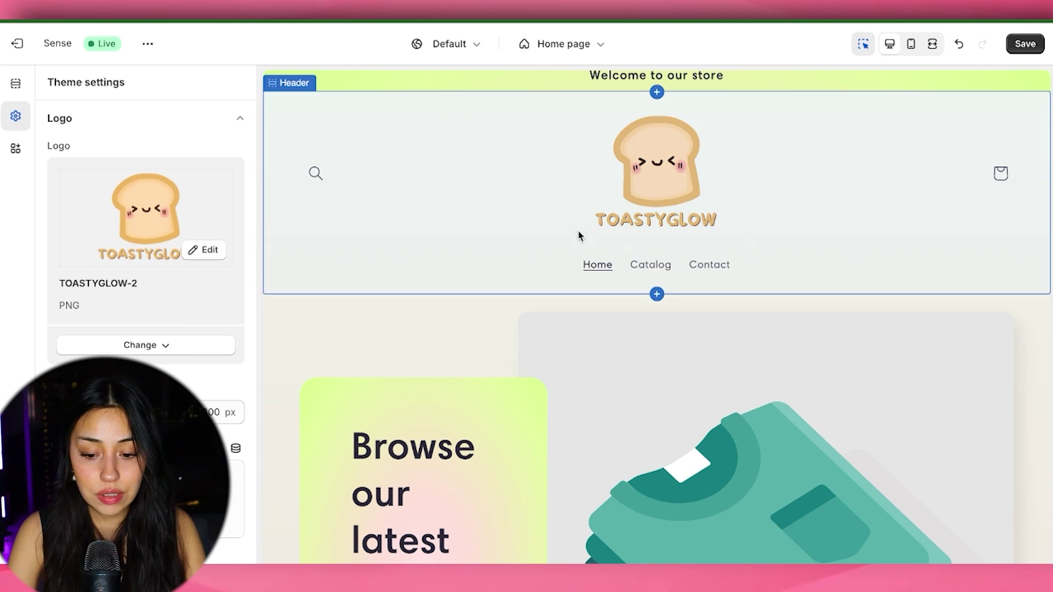
scroll(578, 236, "up", 1)
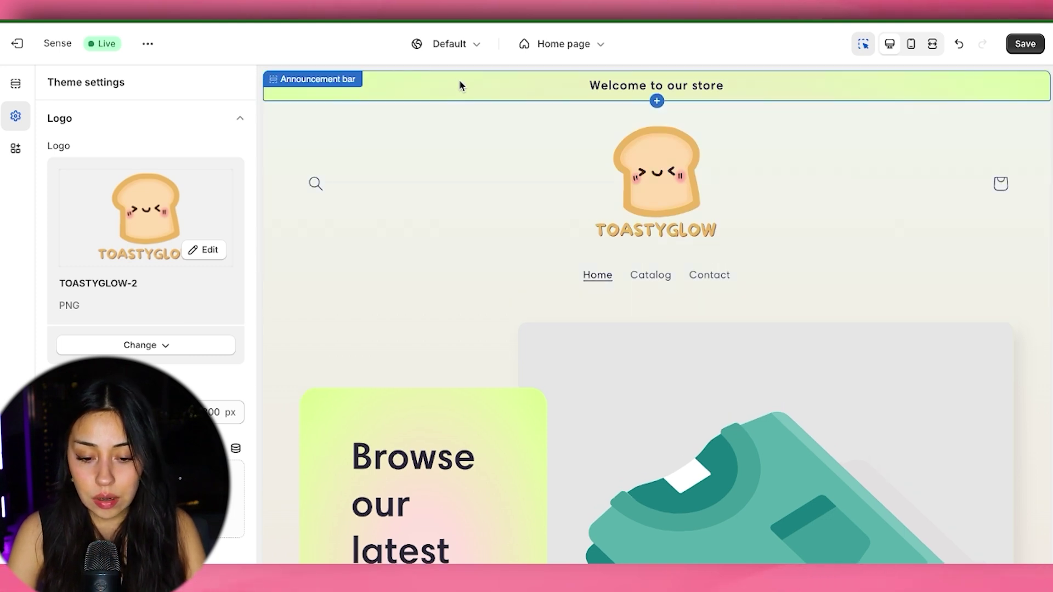
scroll(545, 391, "down", 5)
scroll(546, 390, "up", 5)
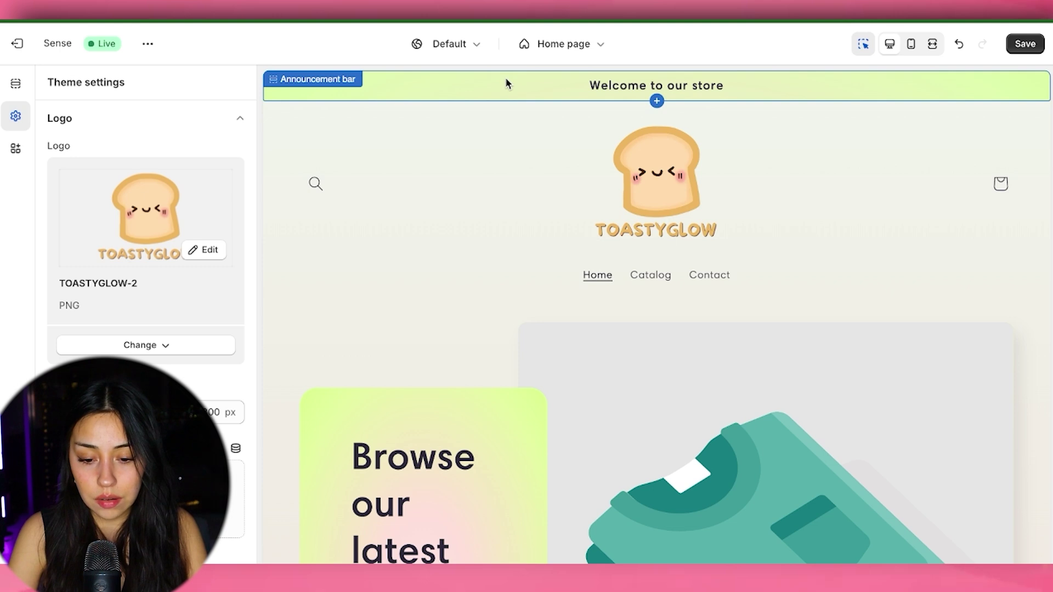
left_click(505, 83)
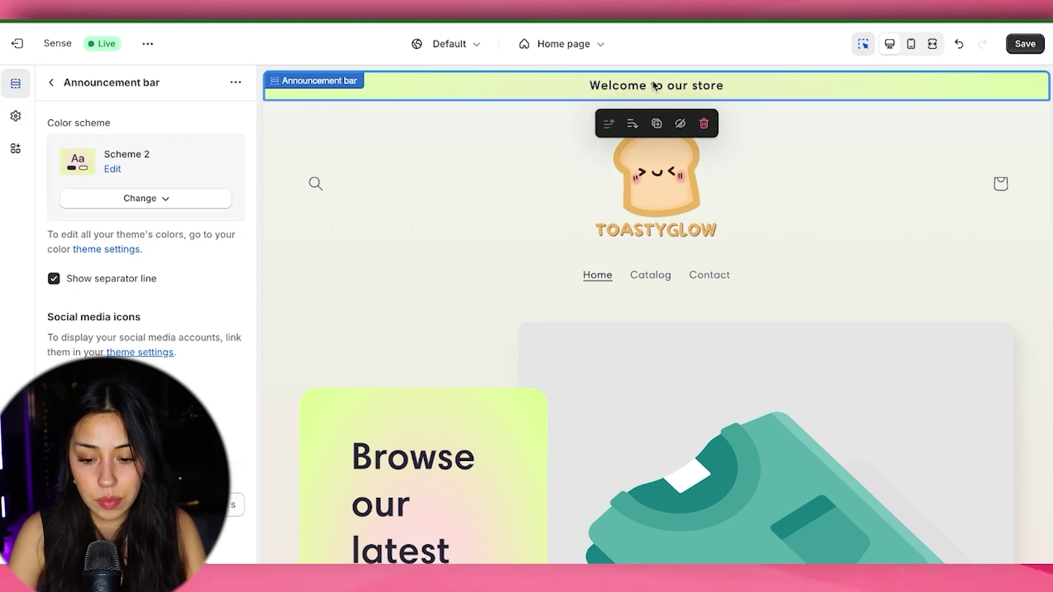
left_click(54, 80)
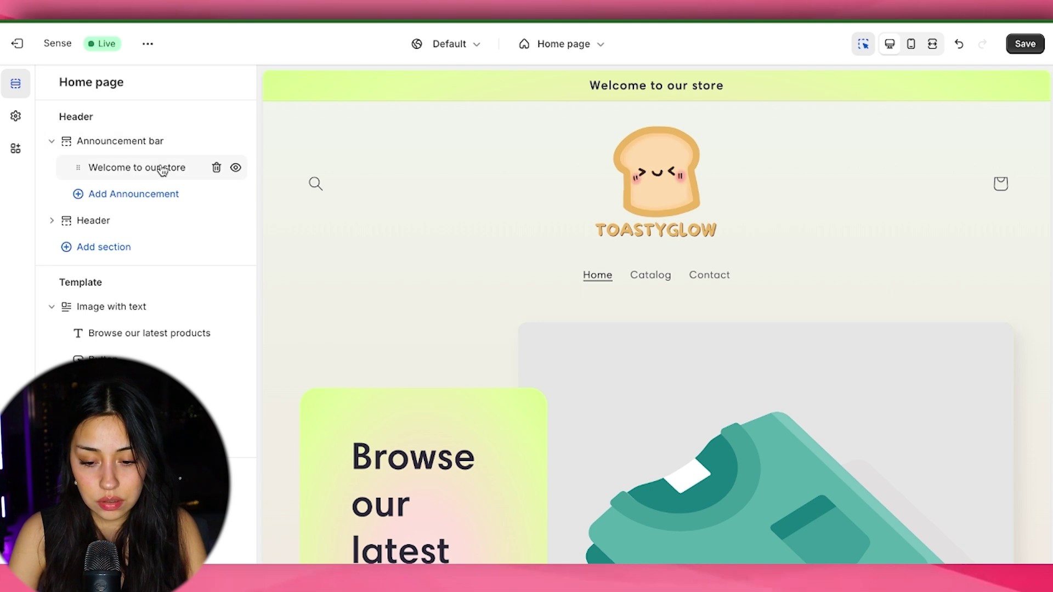
left_click(157, 169)
left_click(172, 141)
left_click_drag(154, 146, 49, 149)
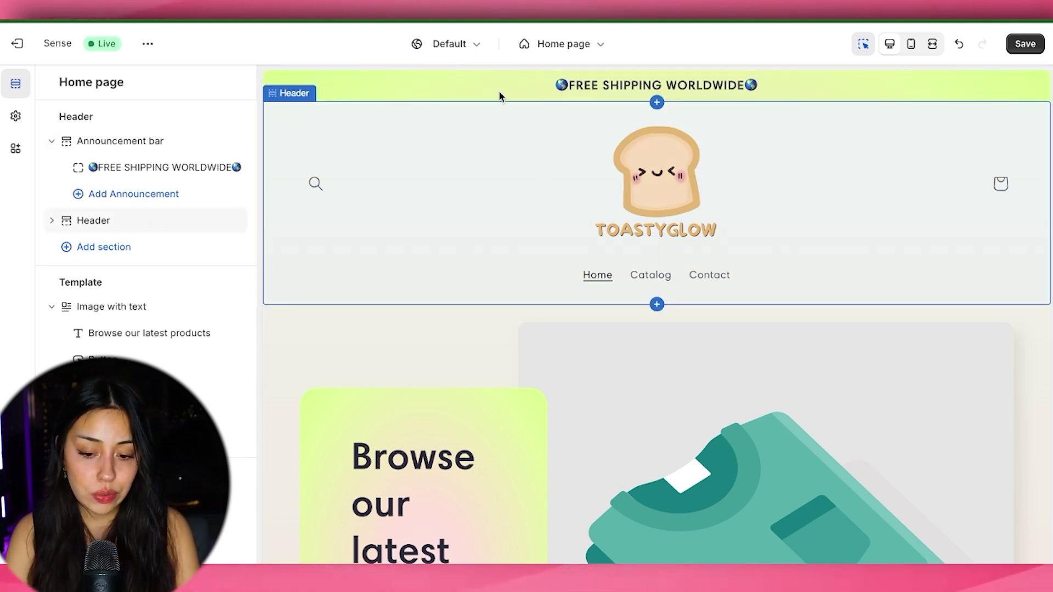
Open the announcement bar's color scheme, Scheme 2, for editing and look over the home page sections that use it.
left_click(413, 91)
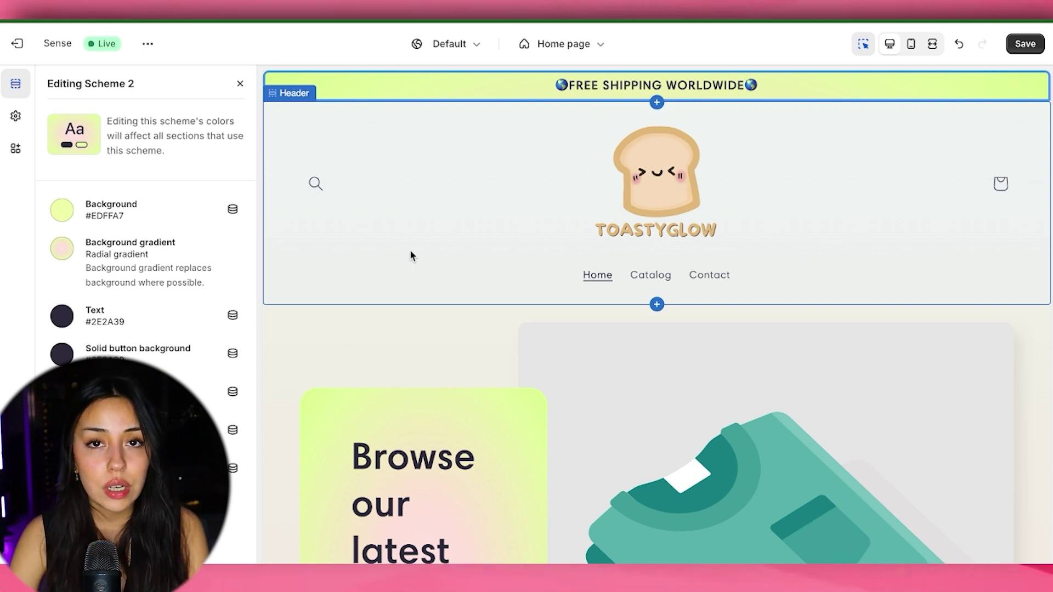
scroll(484, 456, "down", 2)
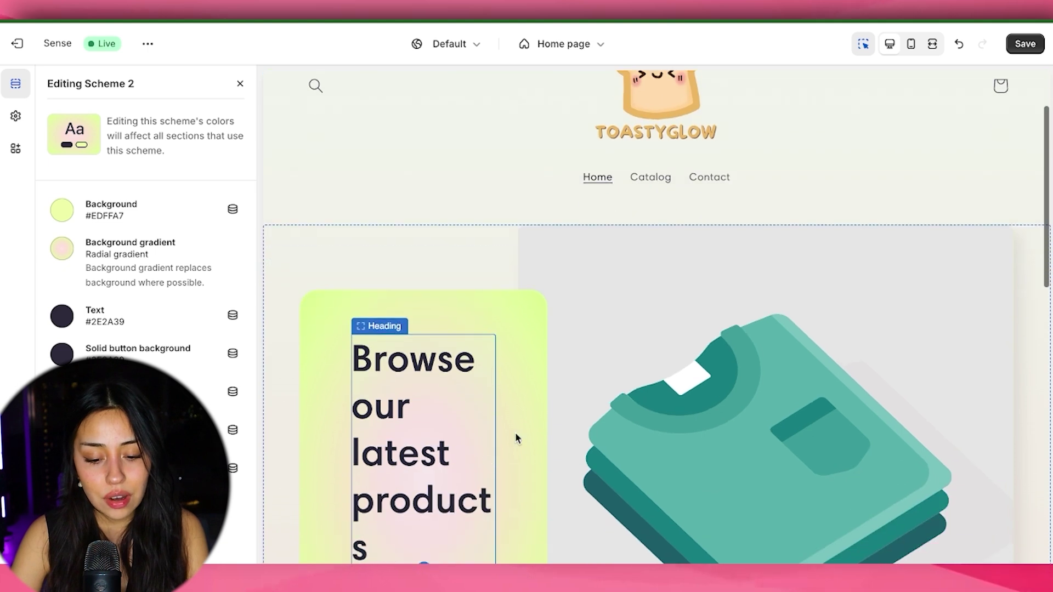
scroll(521, 415, "down", 2)
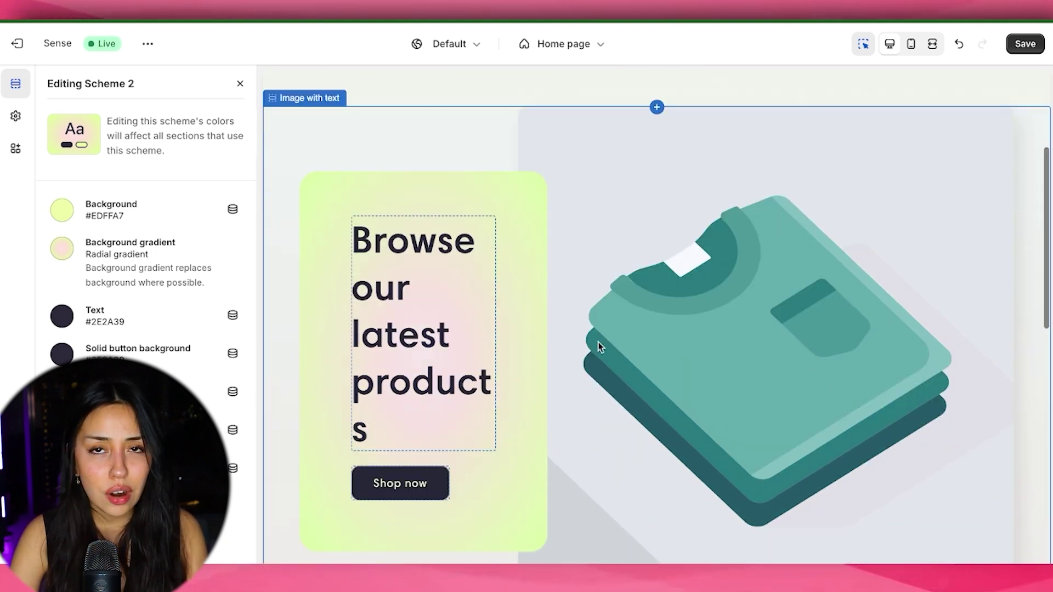
scroll(608, 318, "up", 1)
scroll(610, 307, "up", 3)
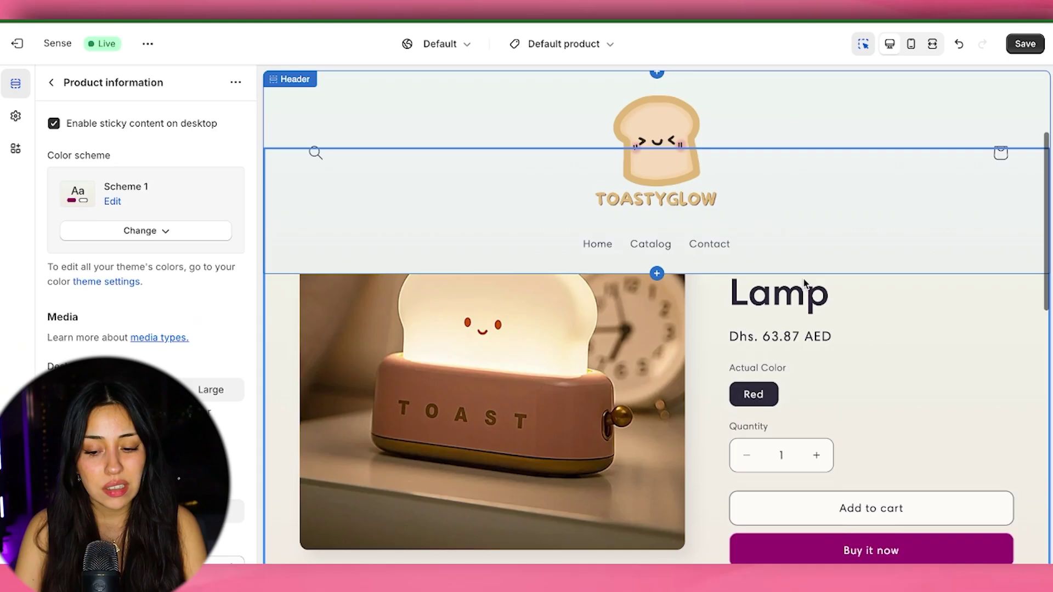
On the product page, set Scheme 1's solid button background to orange #FF9E23 for the Buy it now button.
scroll(803, 281, "down", 2)
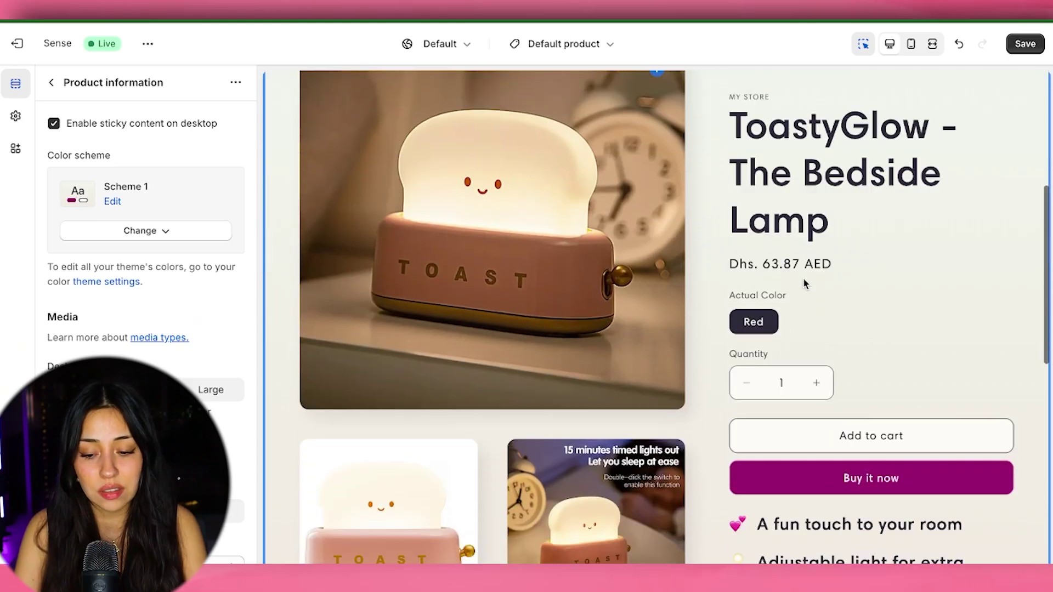
scroll(812, 299, "up", 5)
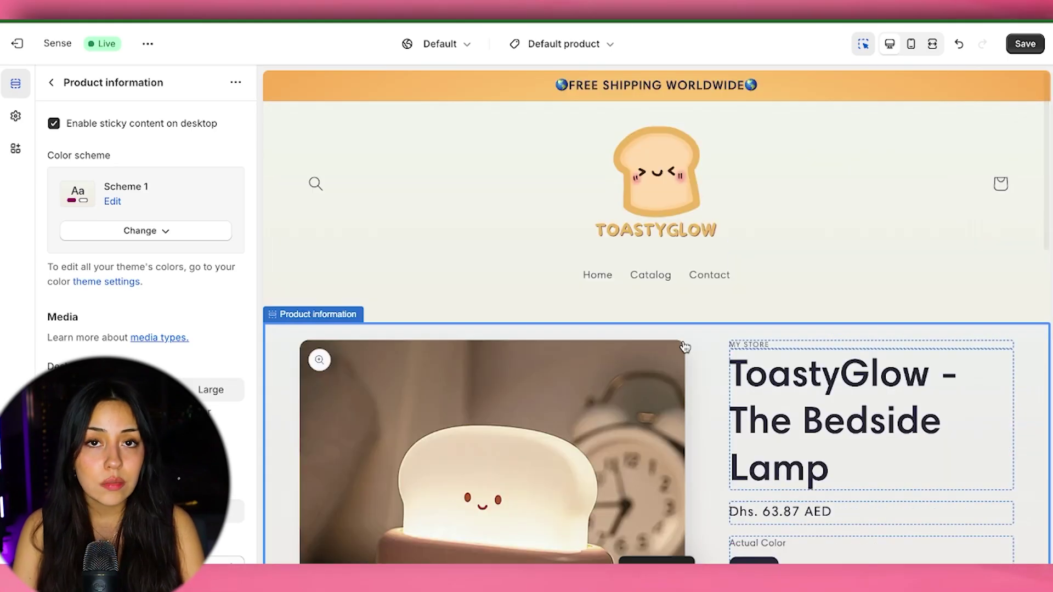
scroll(690, 373, "down", 4)
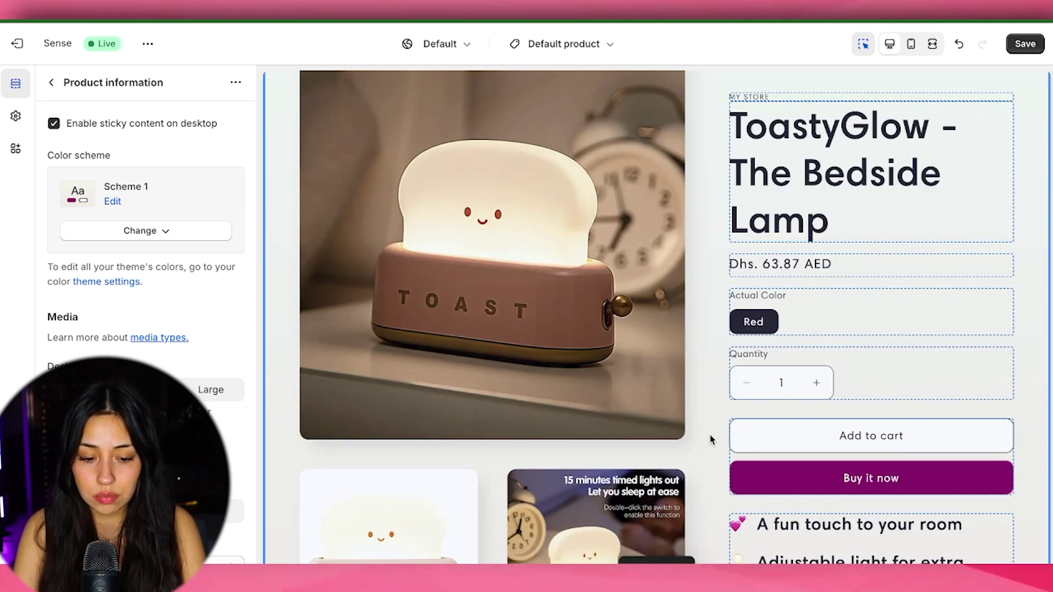
left_click(113, 202)
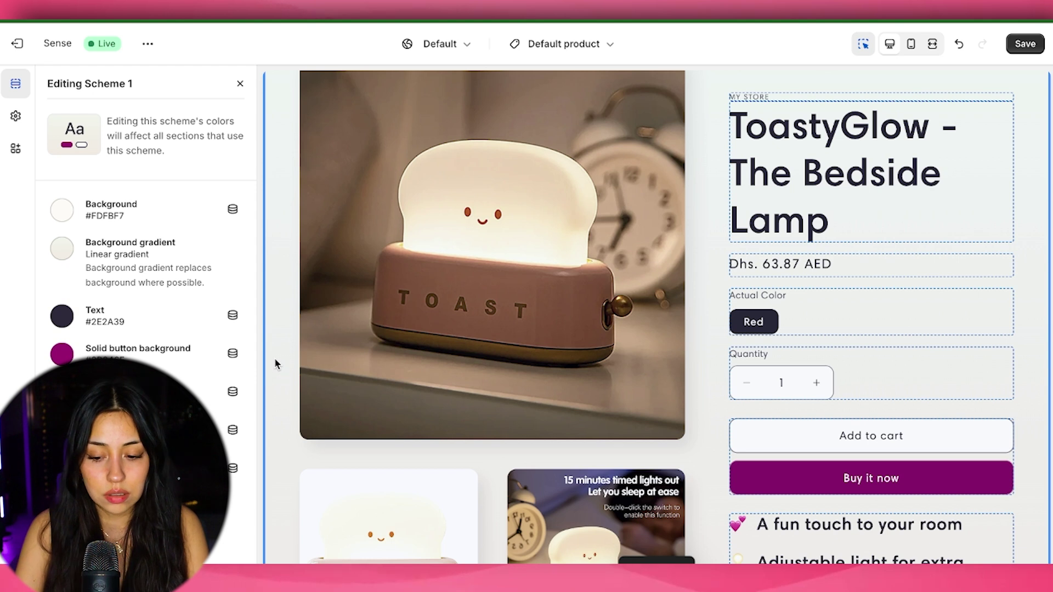
left_click(65, 356)
left_click(183, 248)
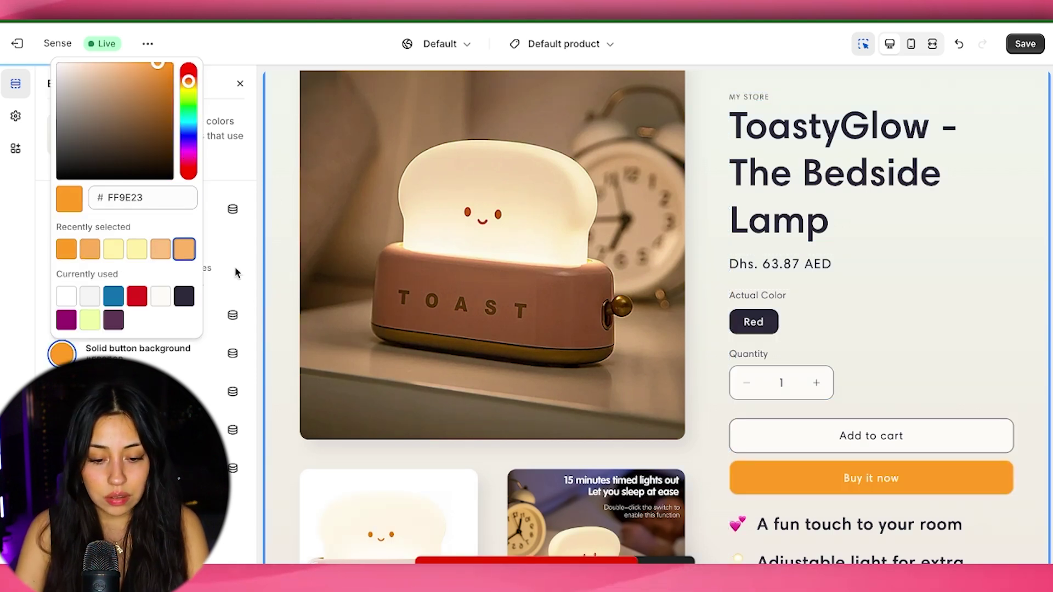
left_click_drag(188, 81, 188, 63)
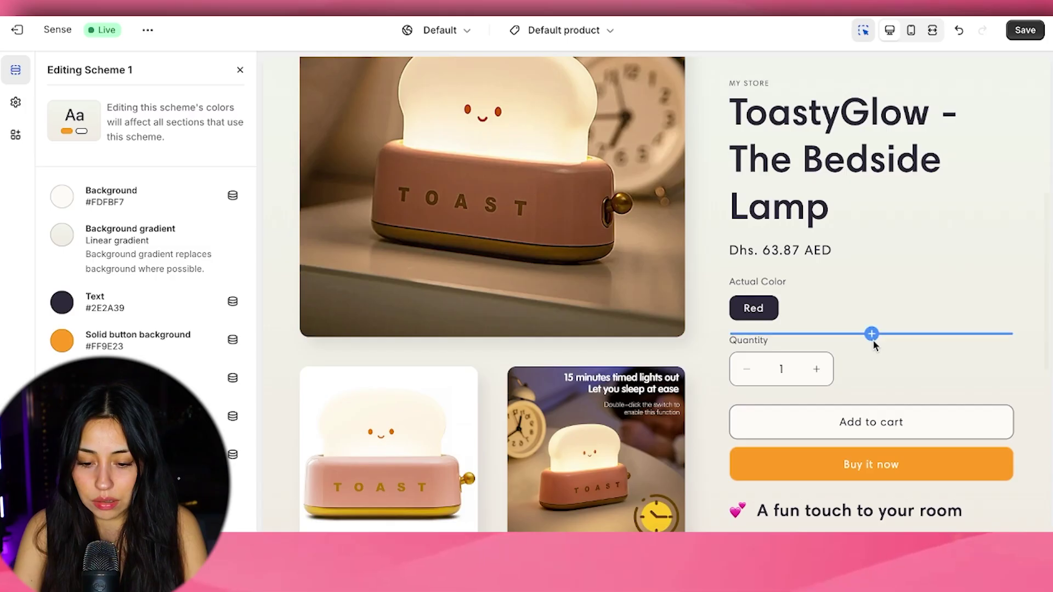
Review the product page from the header to the Share link, checking the button color and how the product images are arranged.
scroll(576, 302, "down", 3)
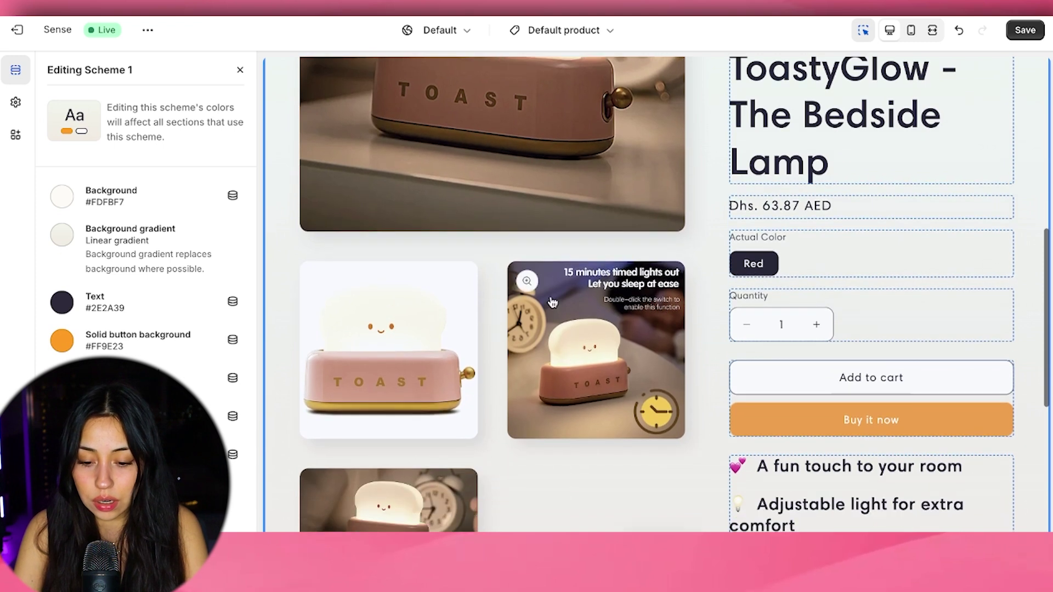
scroll(552, 302, "up", 5)
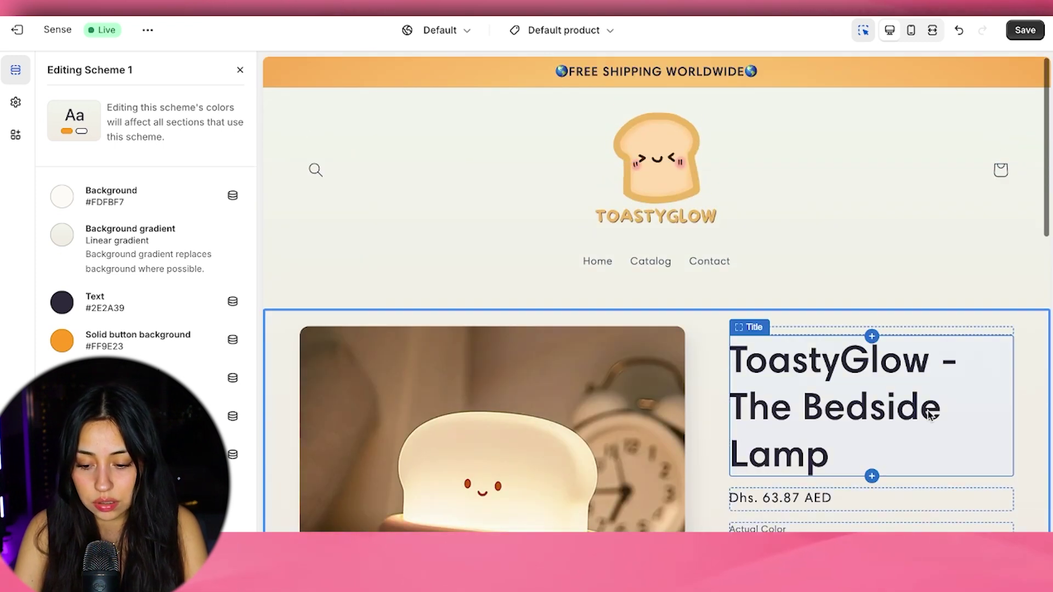
scroll(871, 475, "down", 2)
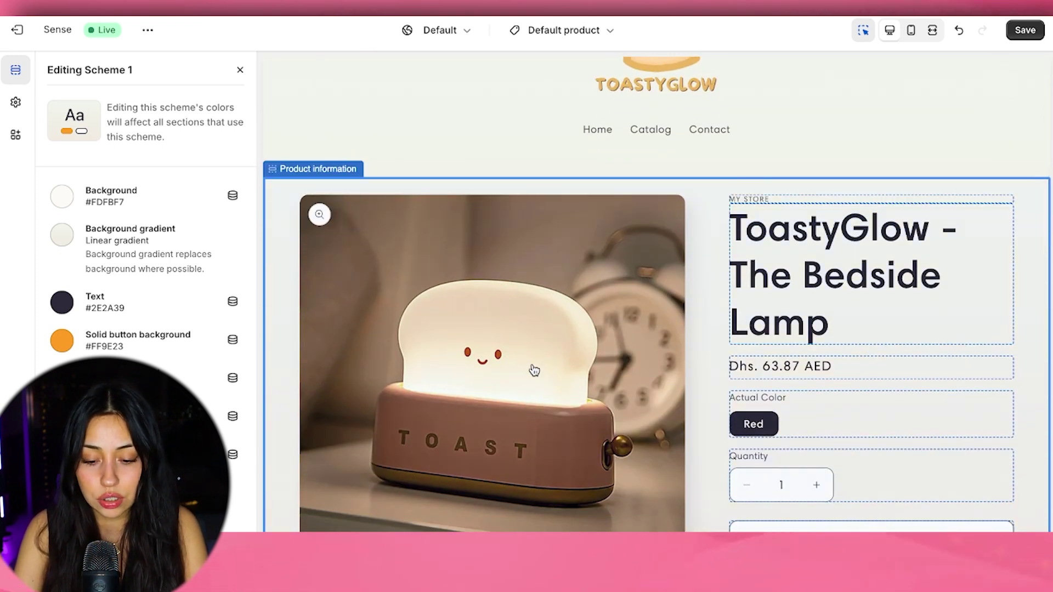
scroll(474, 294, "down", 5)
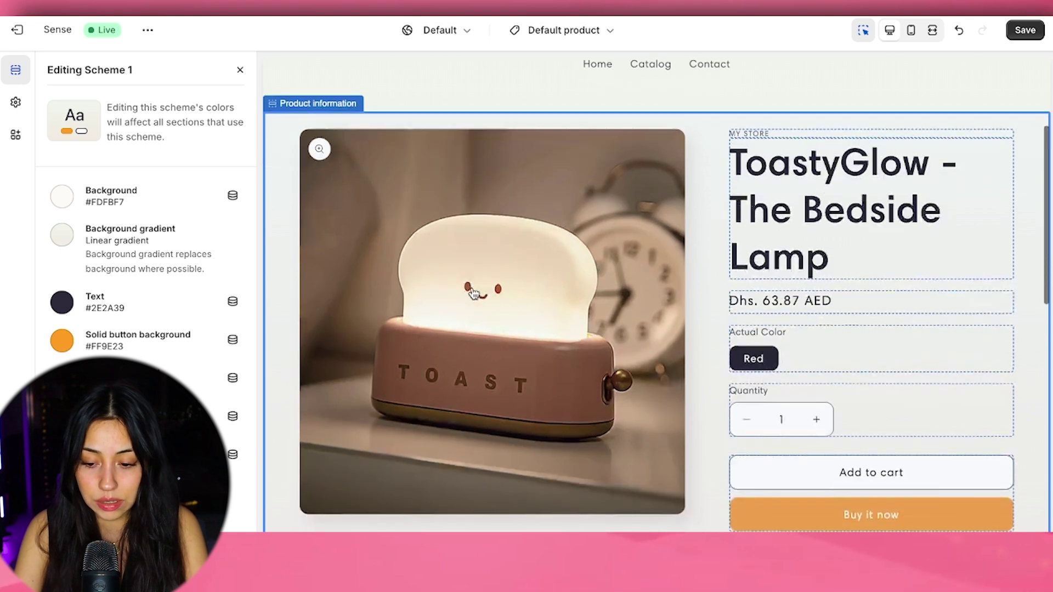
scroll(802, 475, "down", 3)
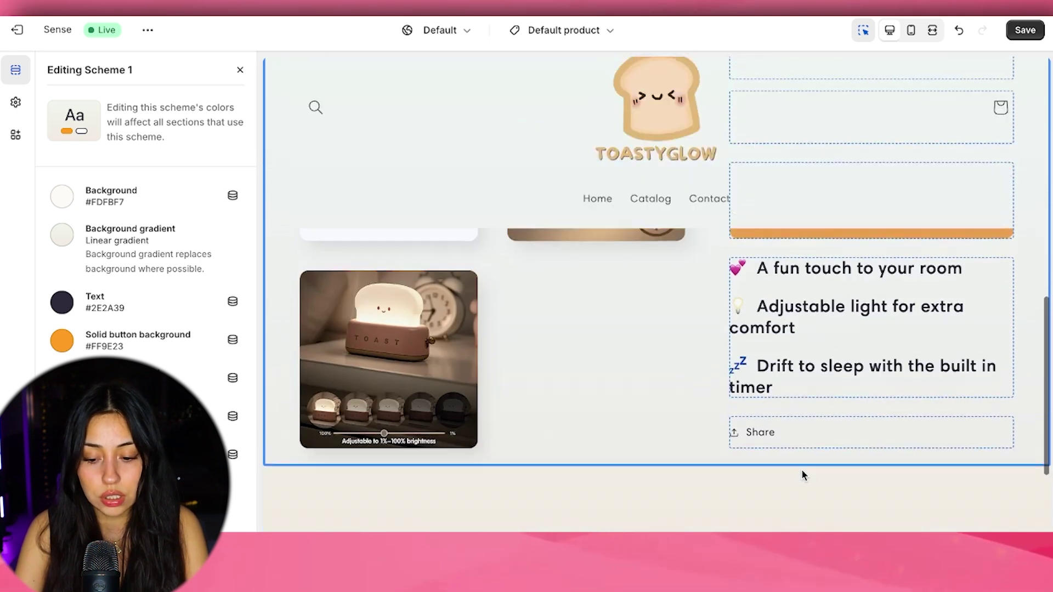
scroll(803, 475, "up", 5)
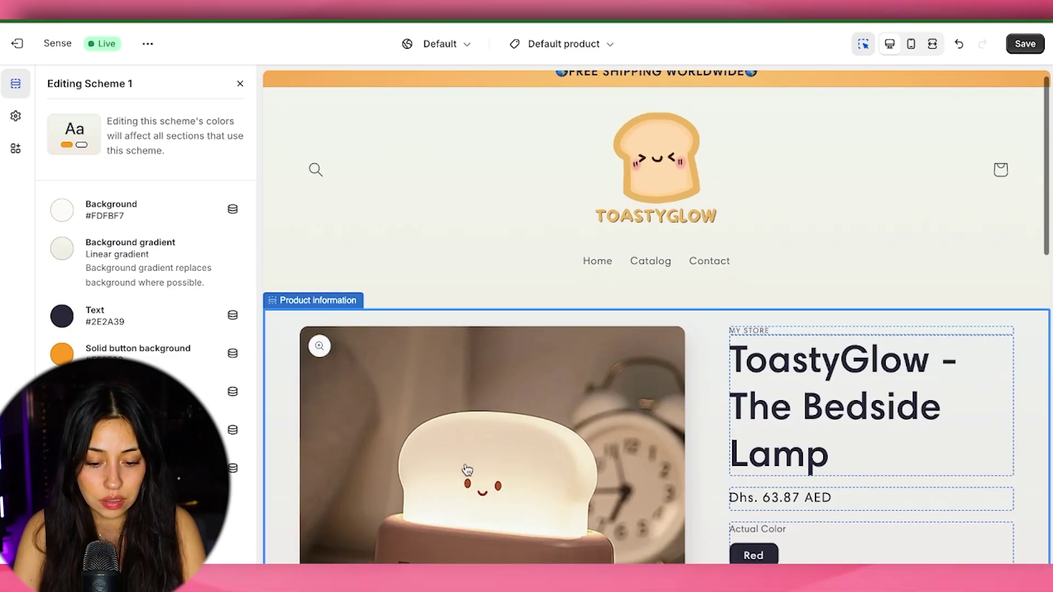
scroll(465, 470, "down", 5)
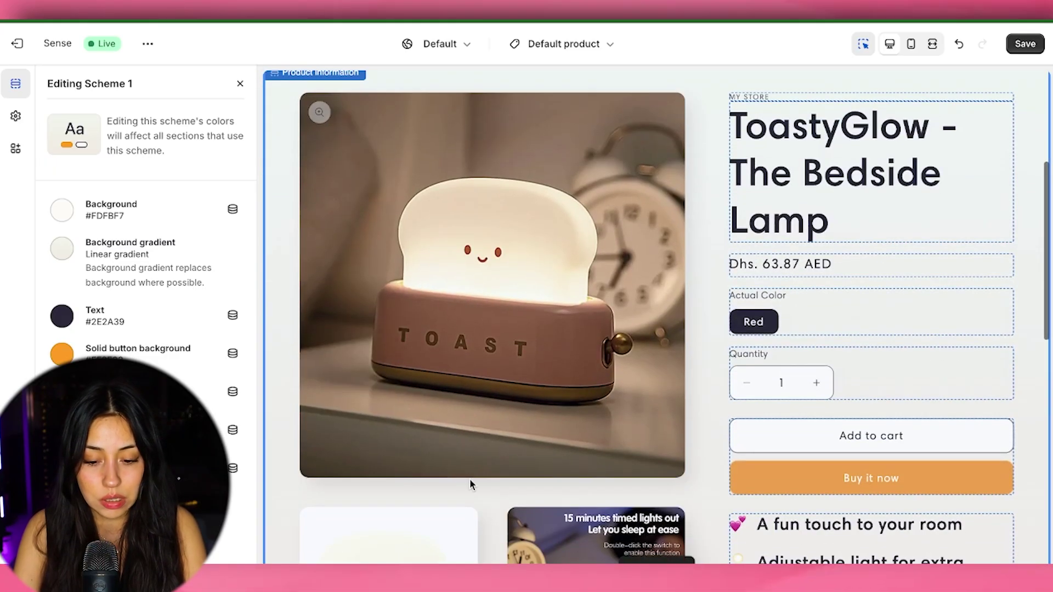
Change the product media's desktop layout to one large image with a row of small thumbnails beneath it.
left_click(439, 453)
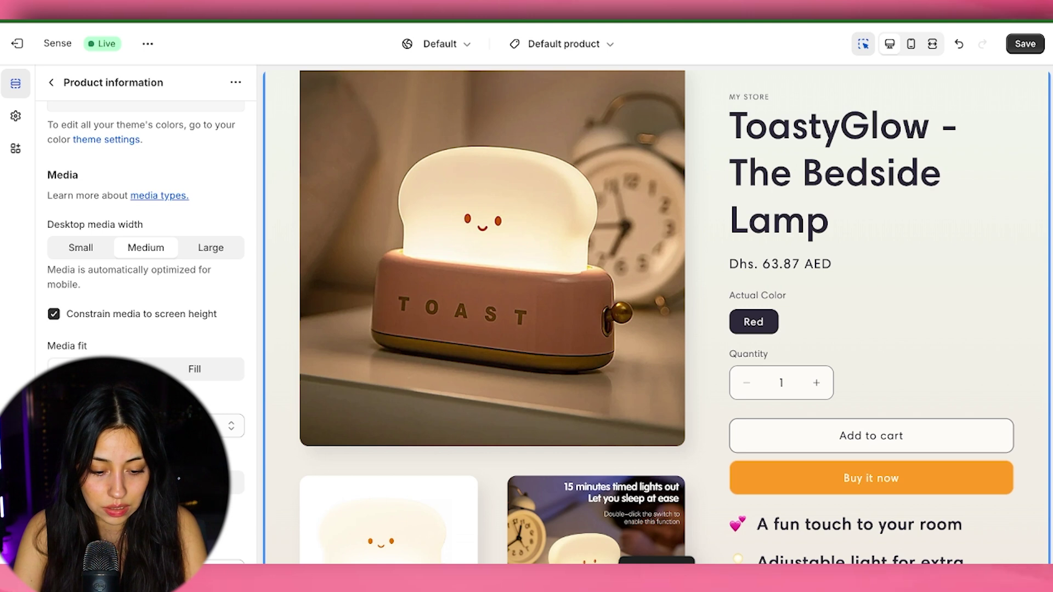
left_click(227, 426)
left_click(228, 460)
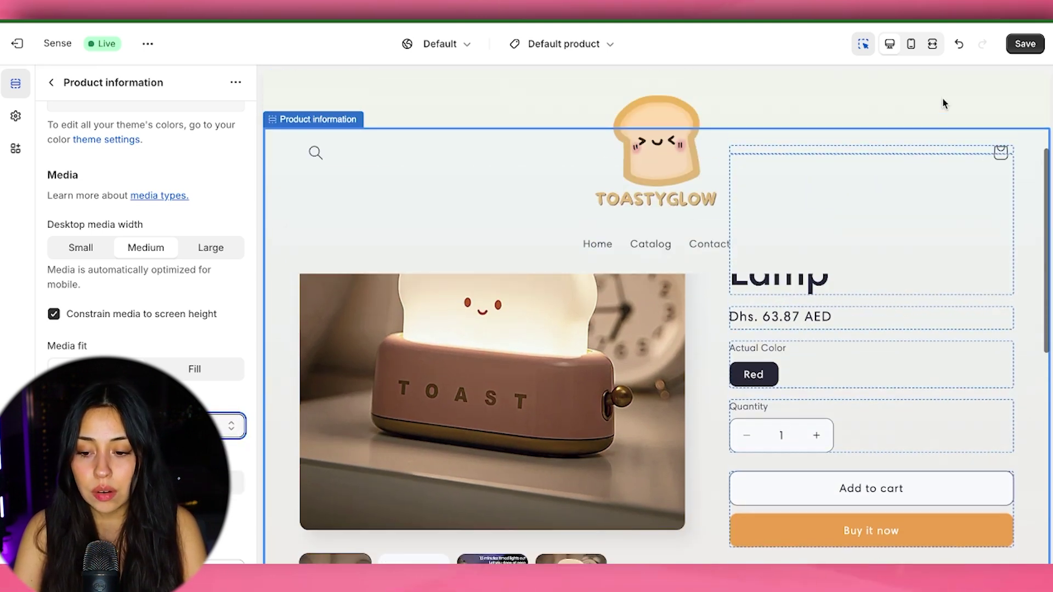
Preview the product page in mobile view and browse forward and back through the product image slider.
left_click(911, 45)
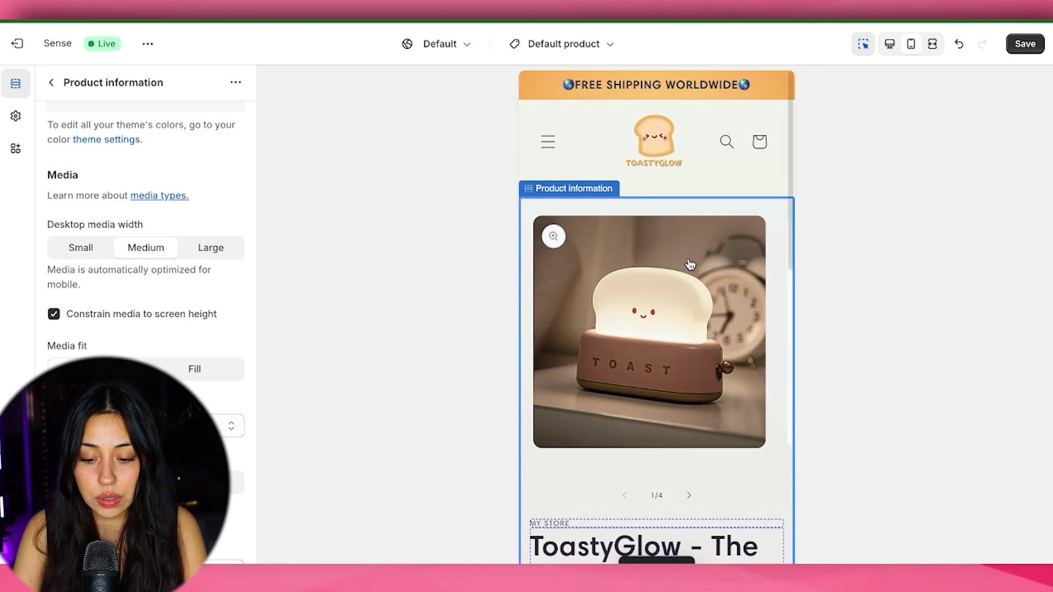
left_click(688, 419)
left_click(688, 420)
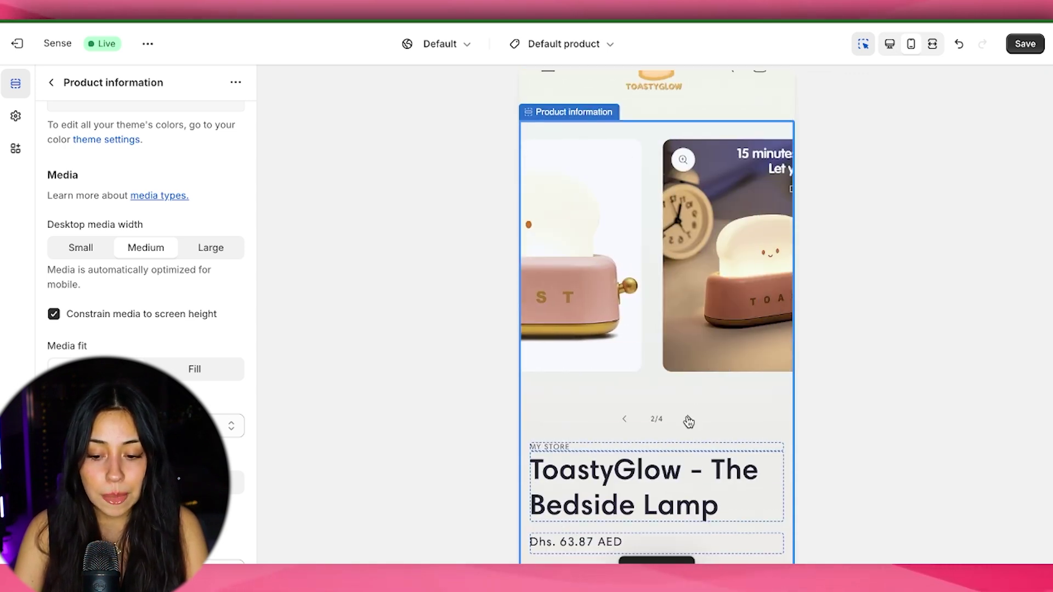
left_click(689, 420)
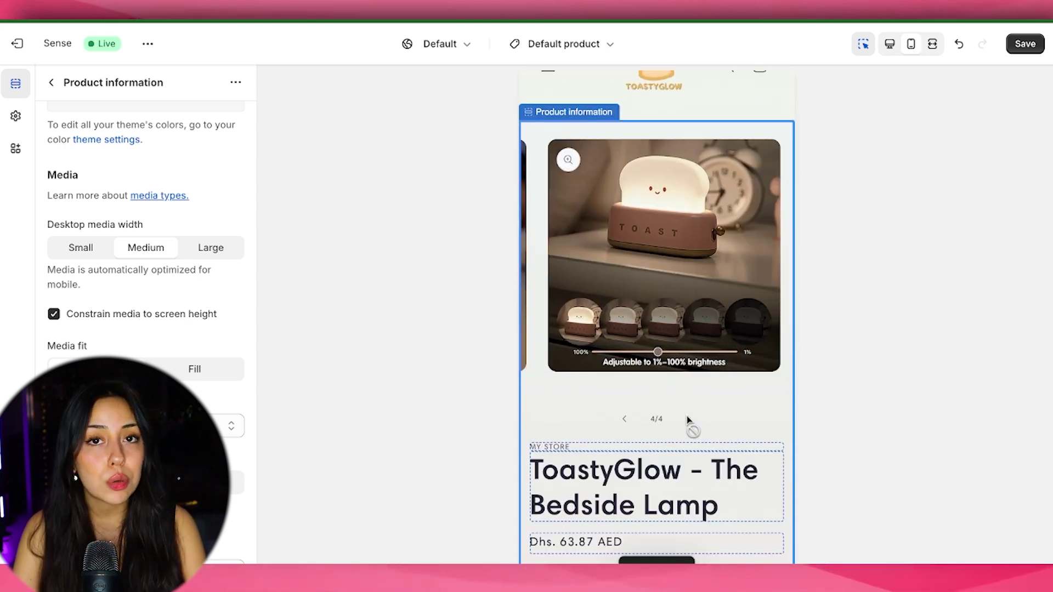
left_click(625, 421)
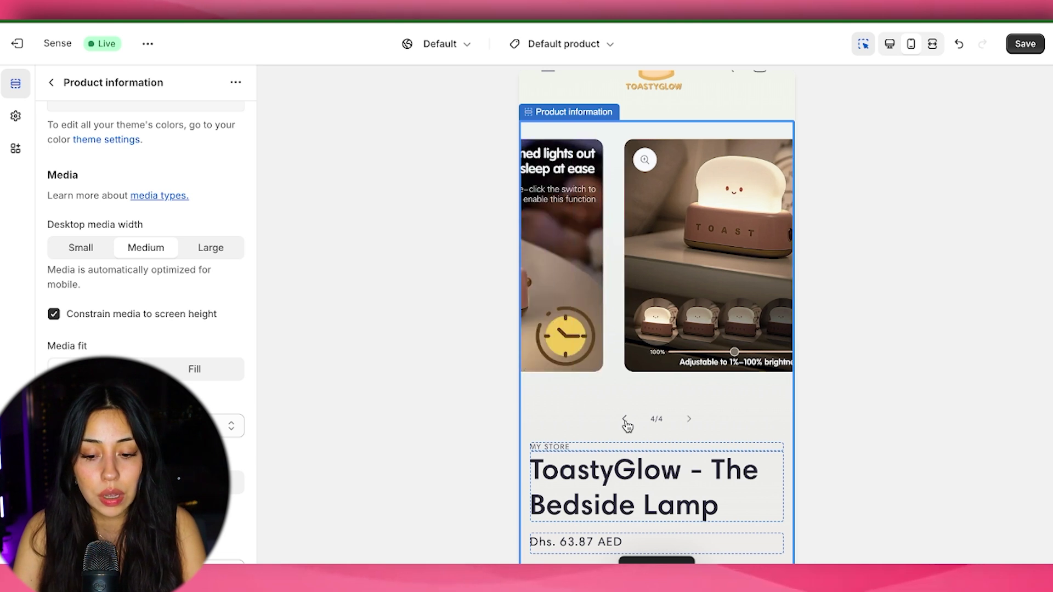
left_click(625, 421)
left_click(626, 421)
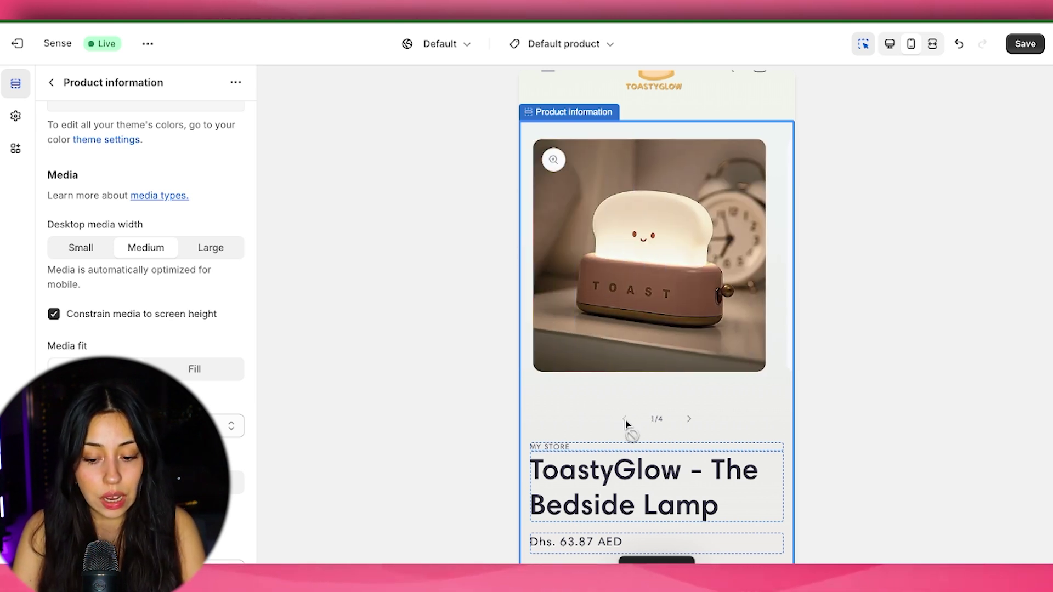
scroll(625, 423, "down", 5)
scroll(625, 425, "up", 6)
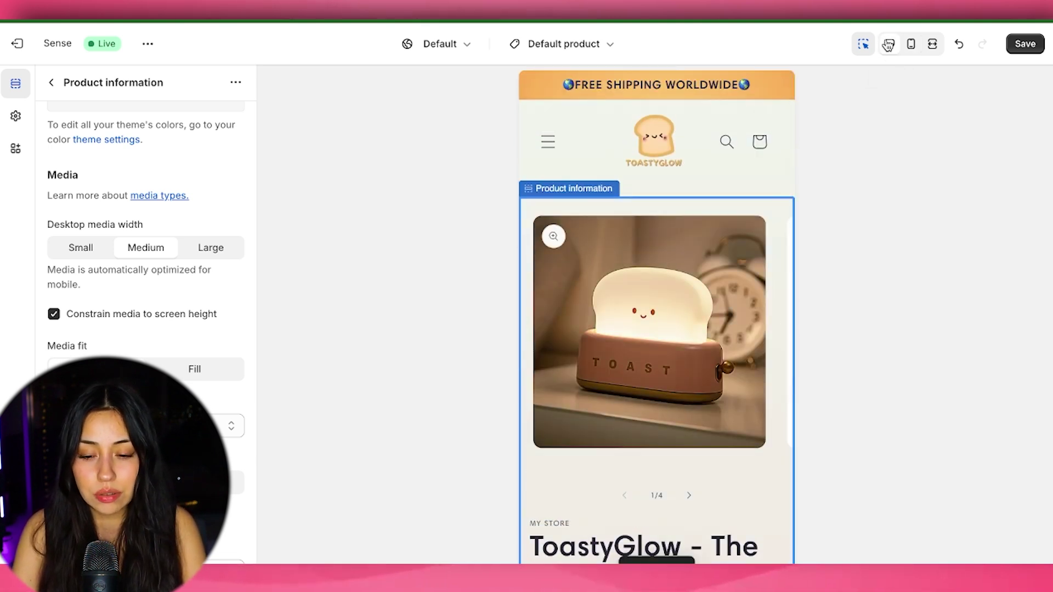
Return to the desktop preview and examine the product page from the header to the email signup, including the thumbnail gallery.
left_click(889, 43)
scroll(753, 356, "down", 10)
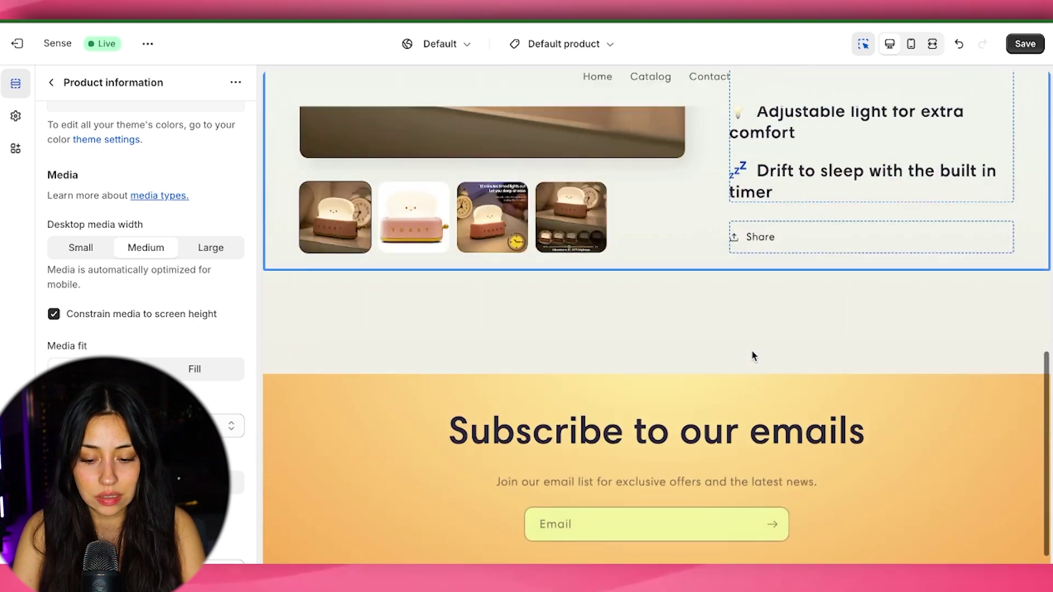
scroll(753, 357, "up", 10)
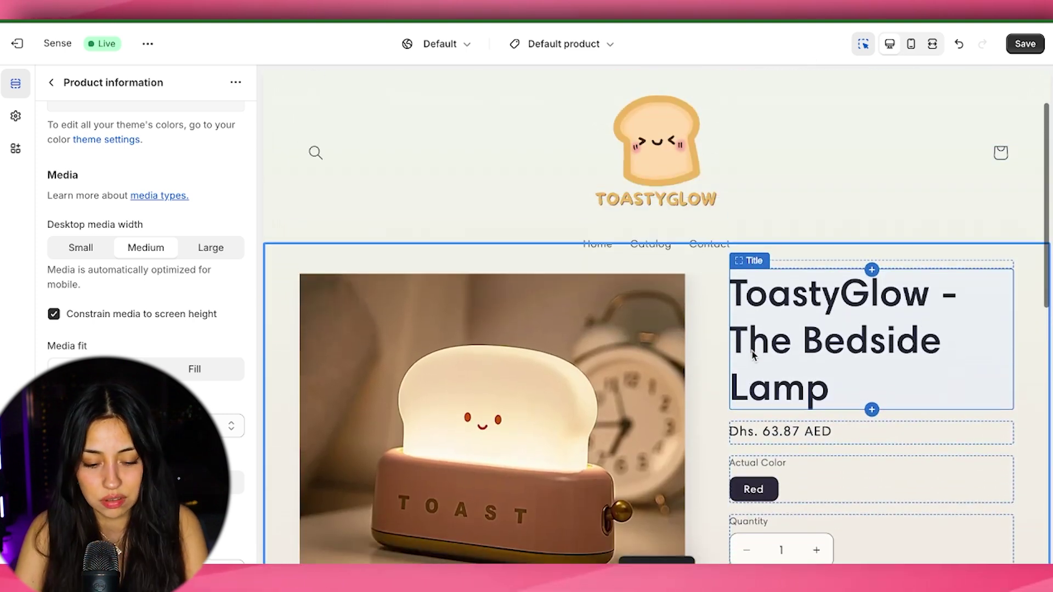
scroll(753, 356, "down", 3)
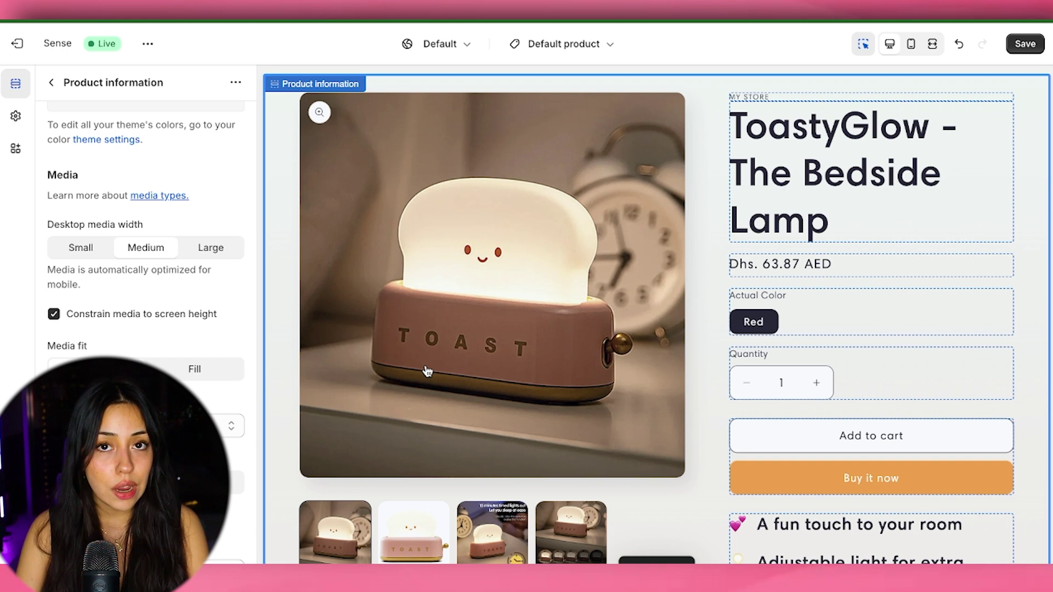
scroll(672, 422, "down", 2)
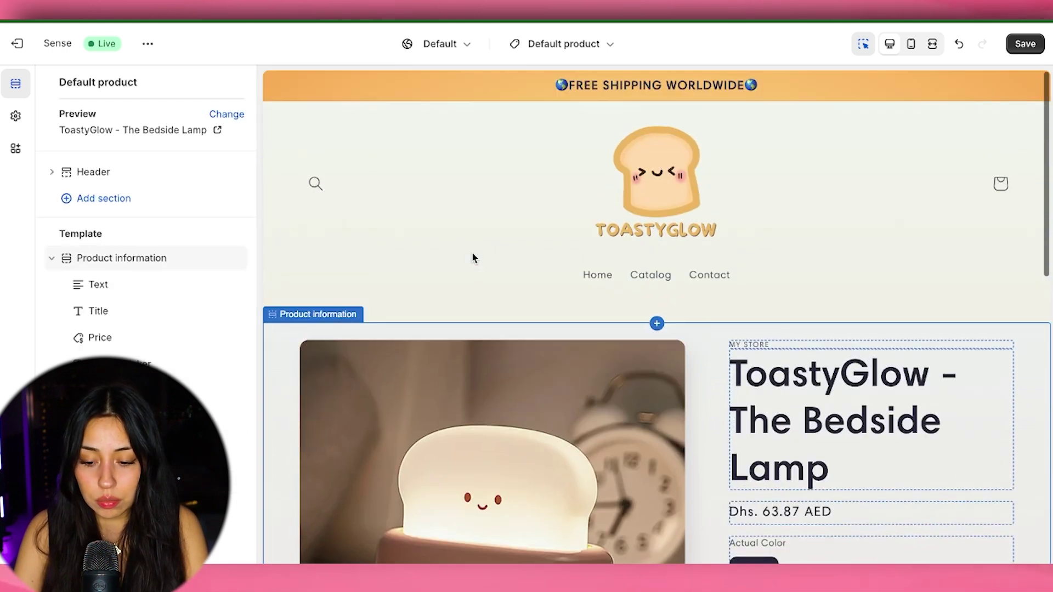
scroll(472, 253, "down", 6)
scroll(473, 255, "down", 5)
scroll(472, 255, "up", 8)
scroll(472, 255, "down", 4)
scroll(471, 252, "down", 2)
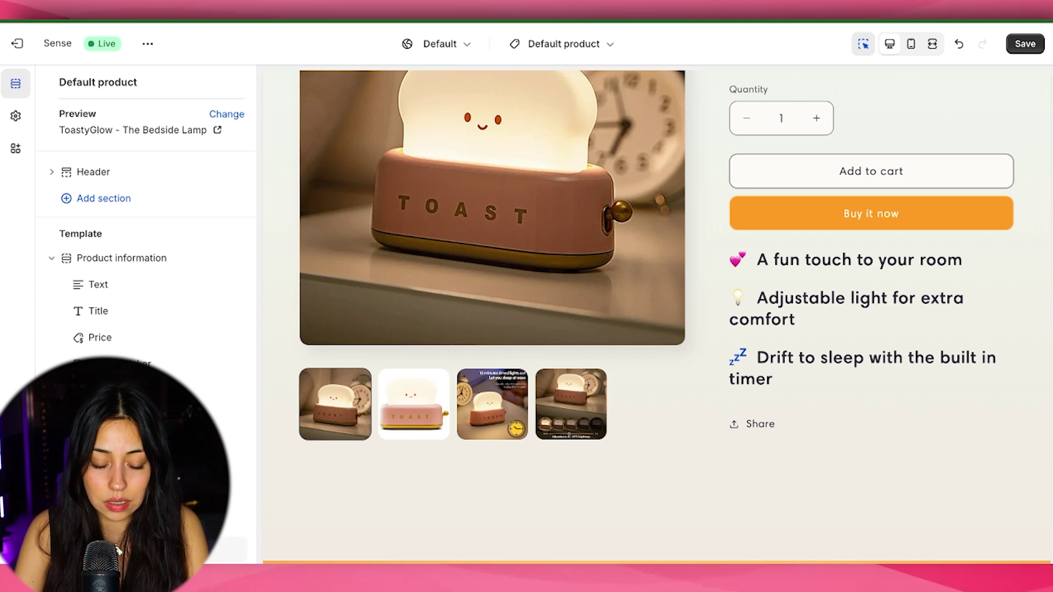
Add a Multirow section to the product template and move the Related products section below it.
left_click(104, 500)
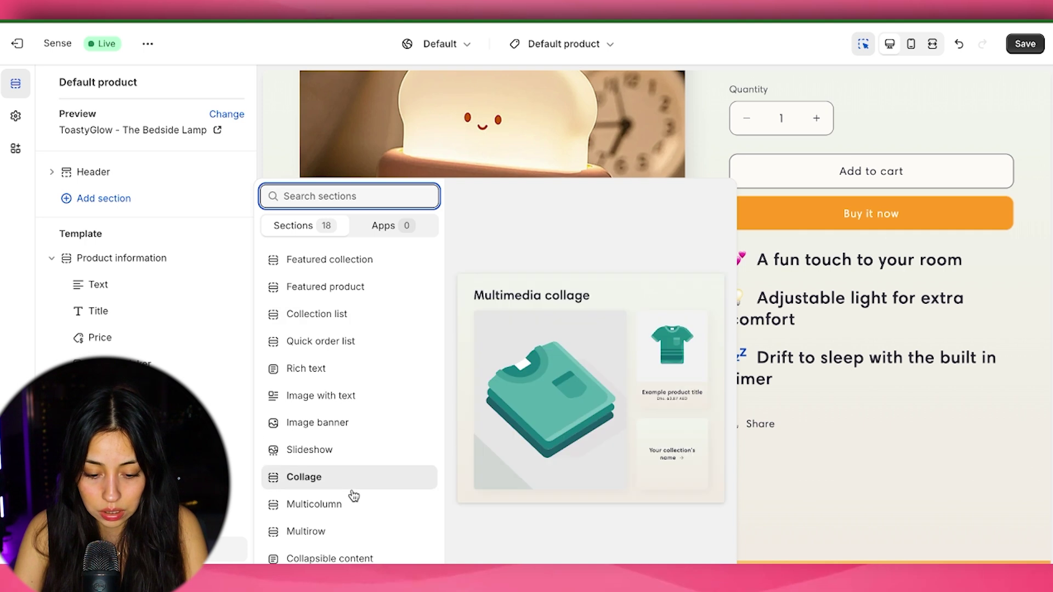
left_click(317, 540)
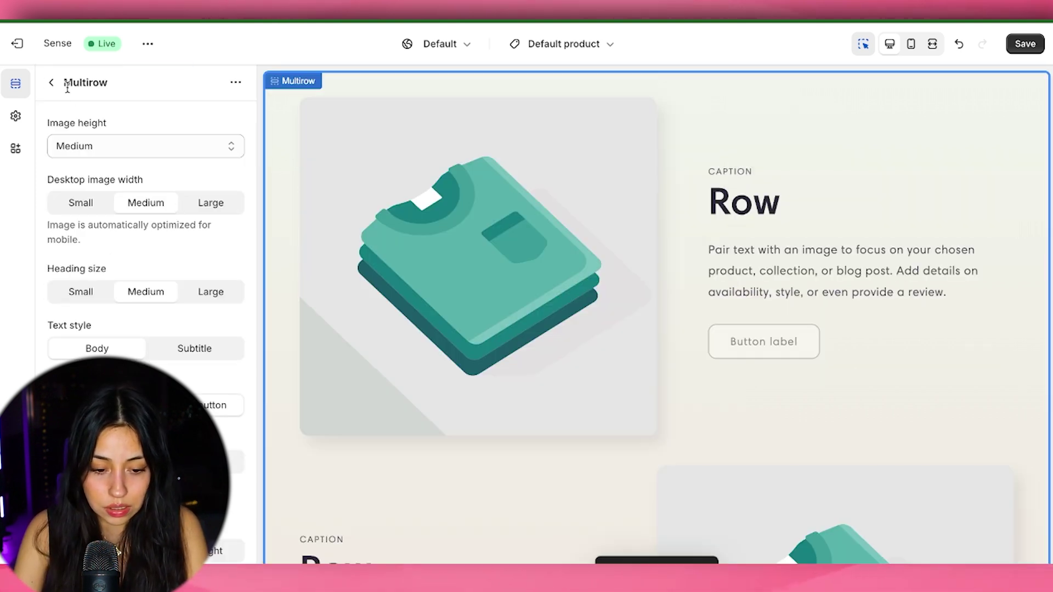
left_click(55, 91)
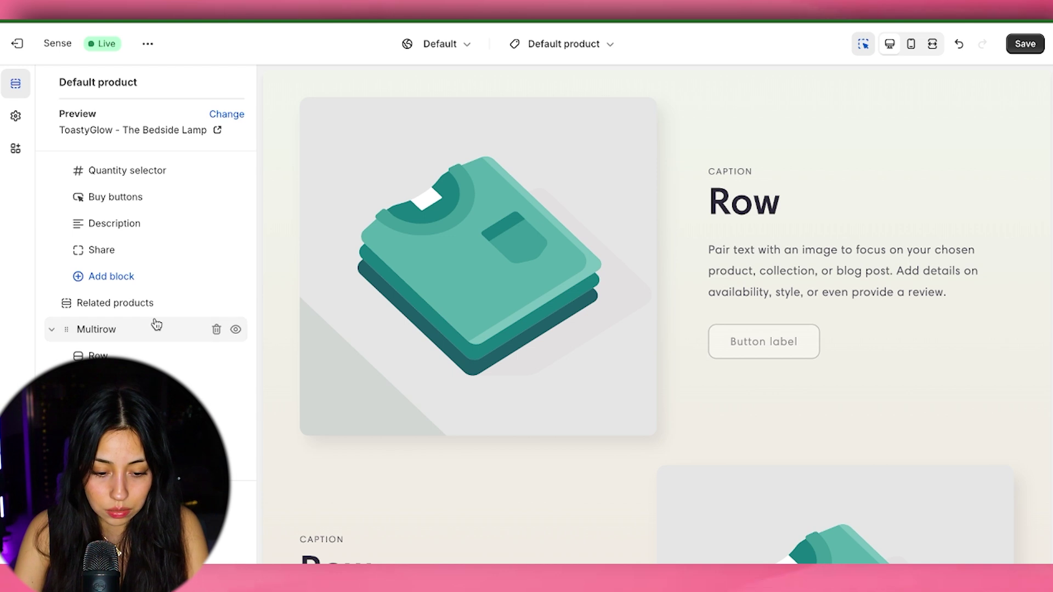
left_click_drag(118, 303, 236, 436)
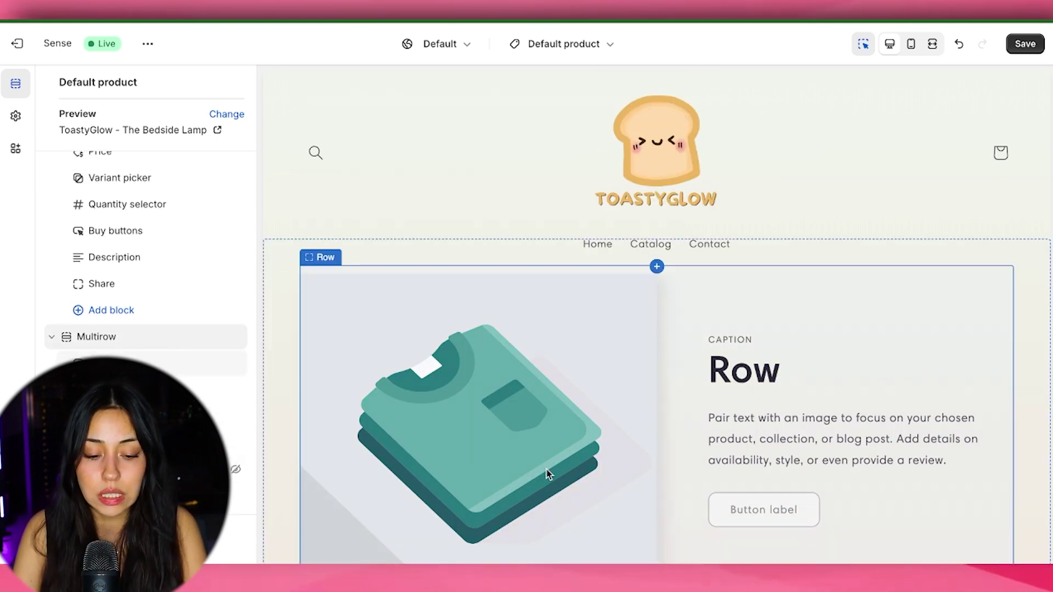
scroll(615, 416, "down", 5)
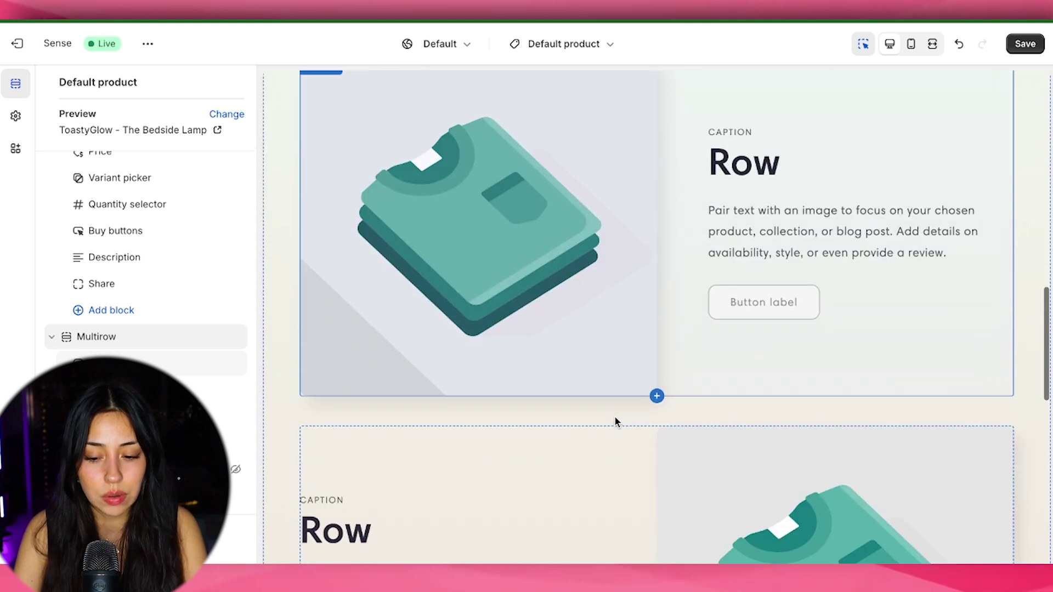
Open the first row of the Multirow section for editing.
scroll(511, 371, "up", 1)
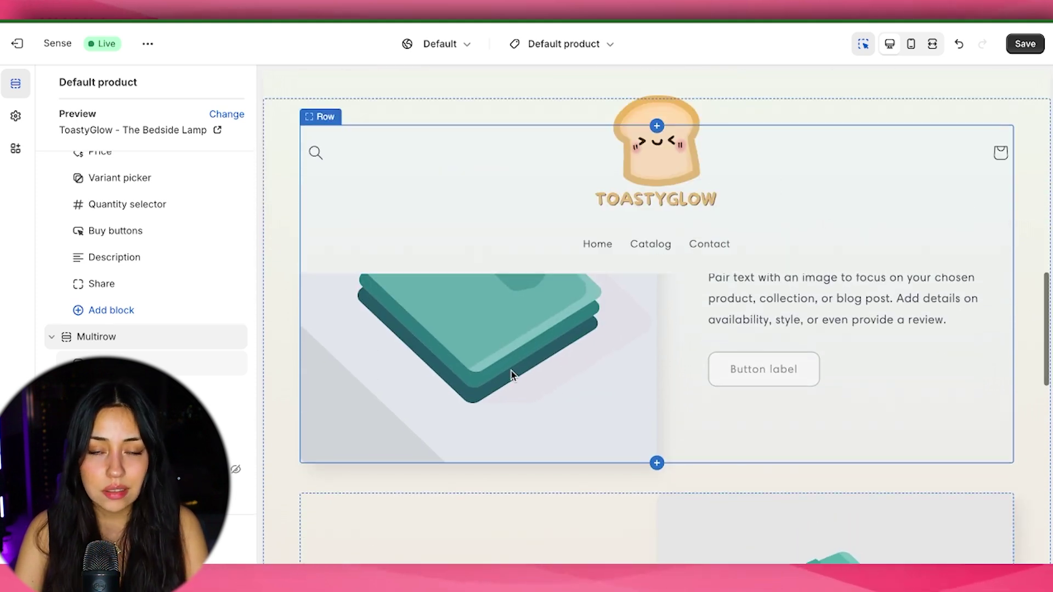
scroll(511, 371, "up", 1)
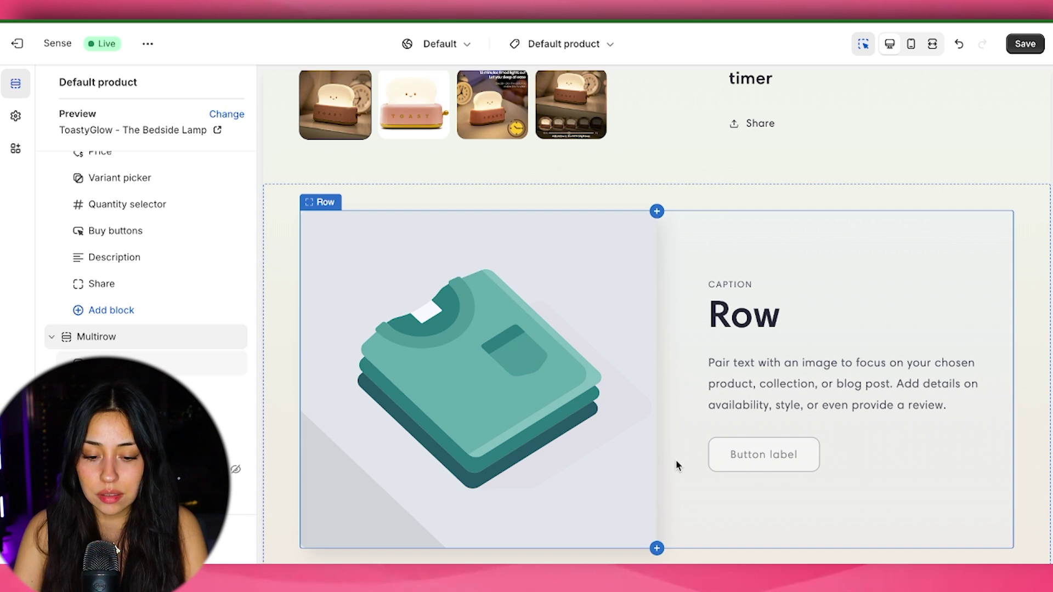
left_click(709, 388)
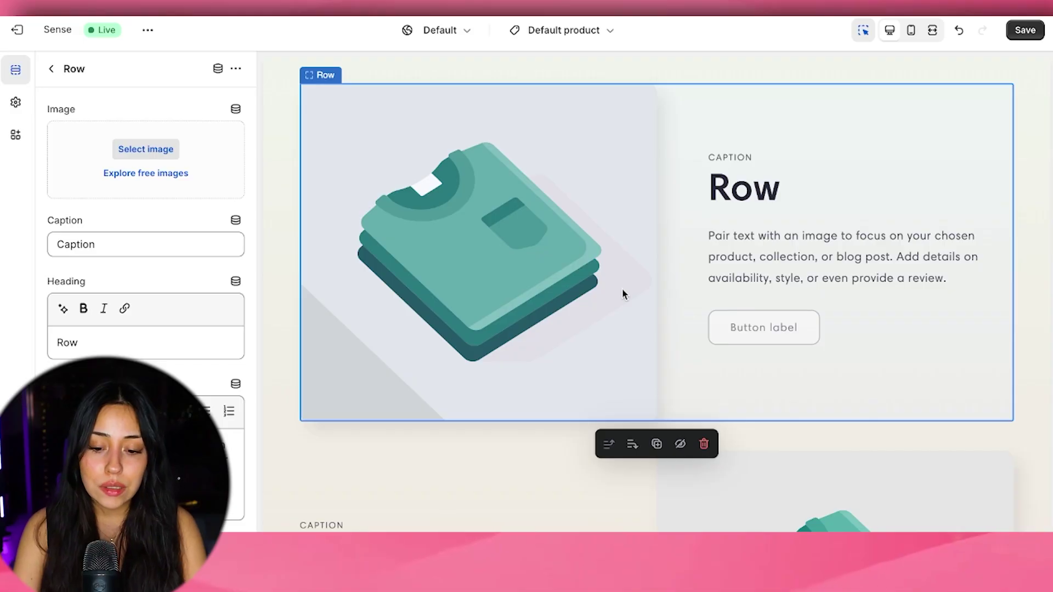
scroll(639, 249, "up", 15)
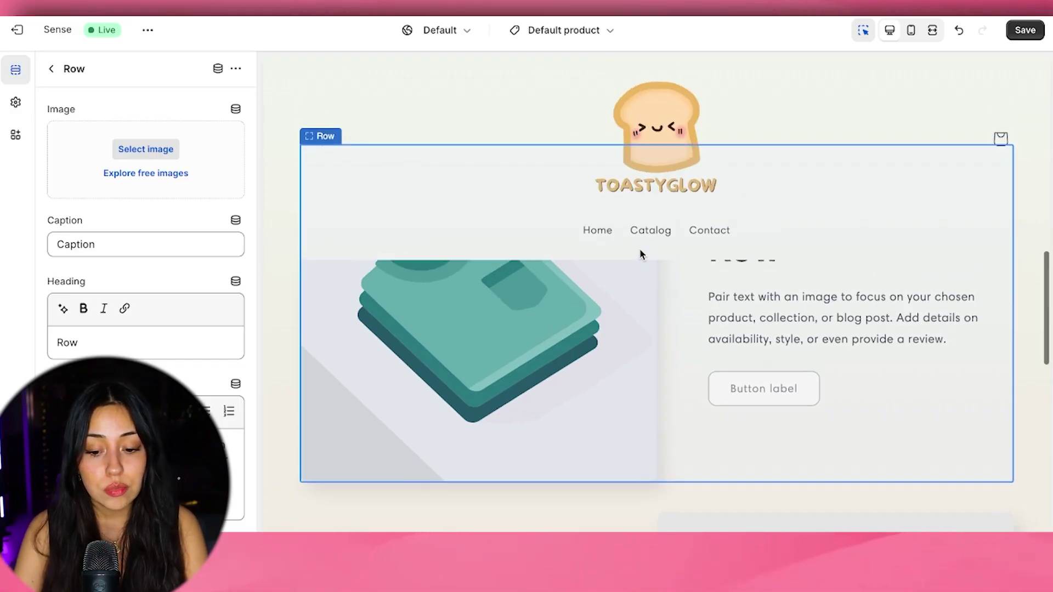
scroll(693, 437, "down", 5)
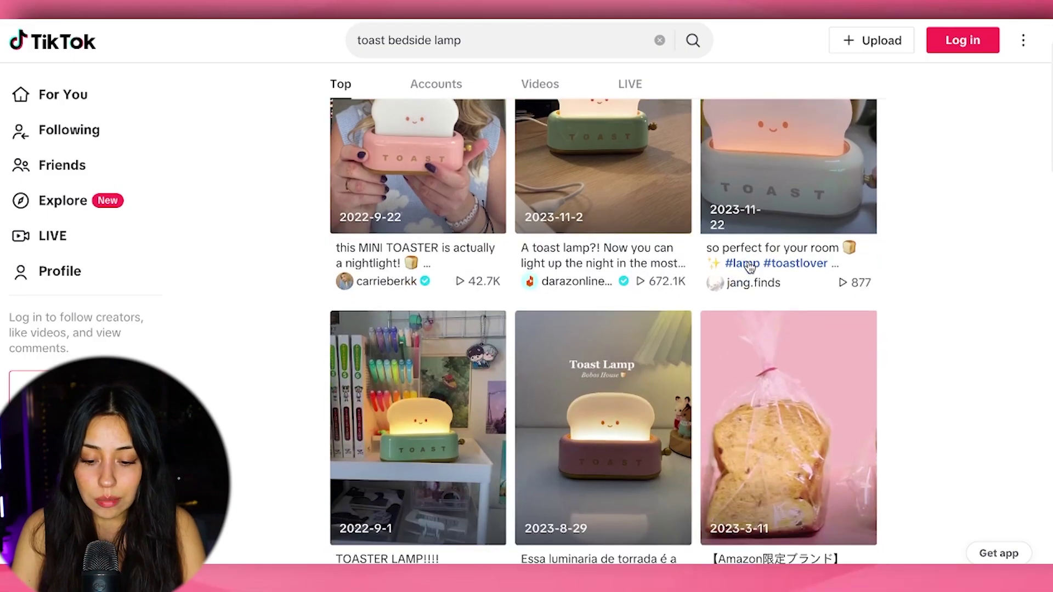
Switch to TikTok to pick a toast lamp video, and choose a file to convert in CloudConvert's MP4 to GIF converter.
scroll(750, 267, "down", 2)
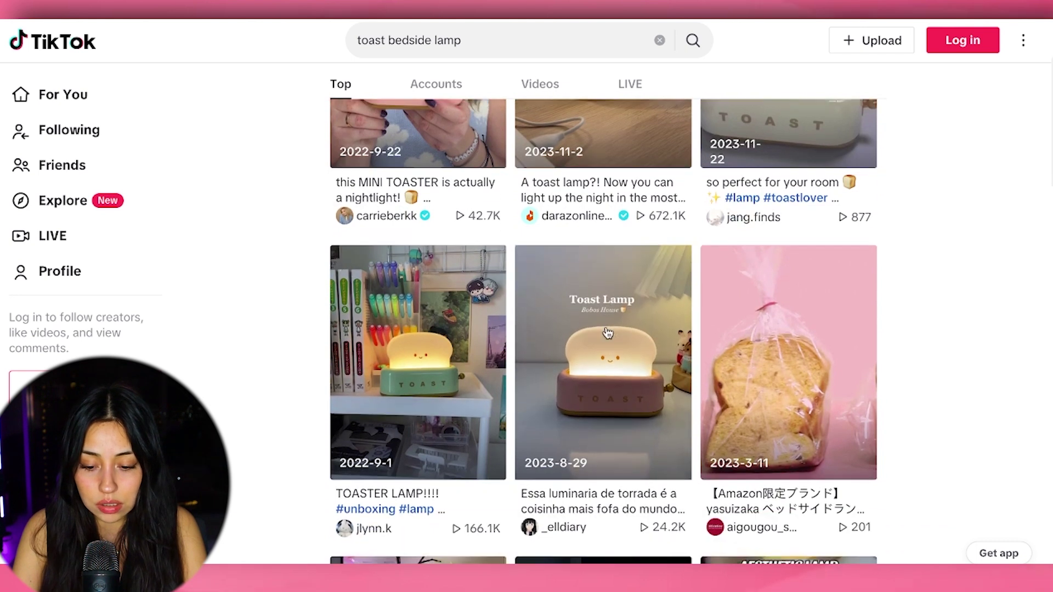
left_click(627, 478)
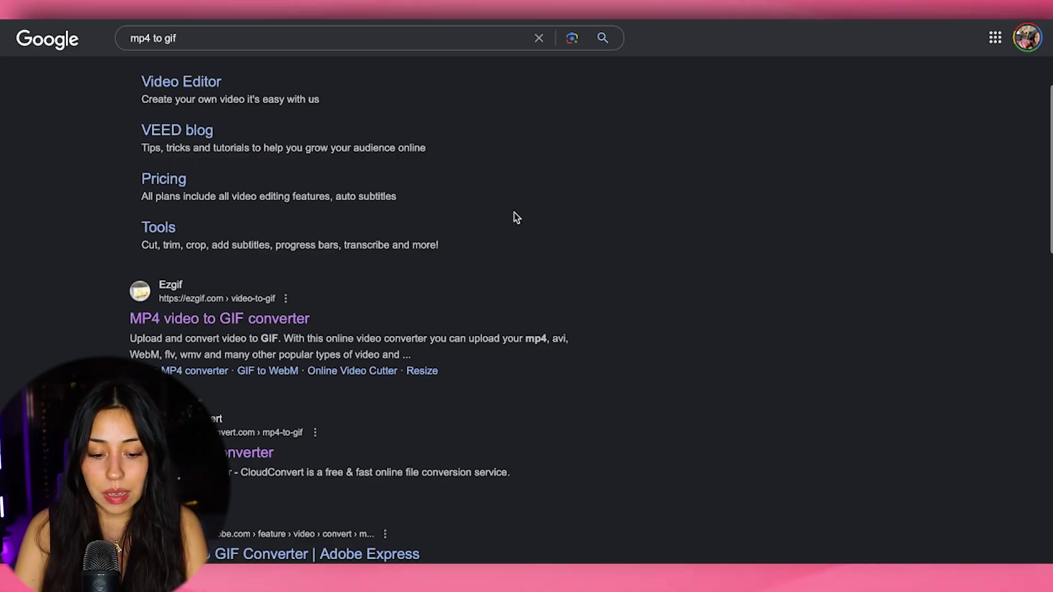
left_click(249, 453)
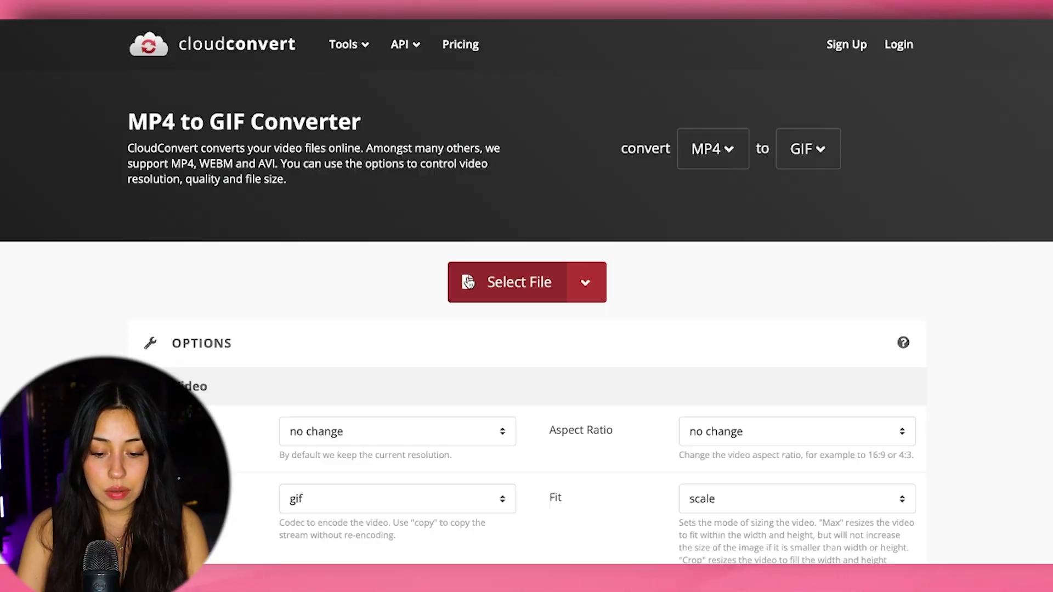
left_click(485, 294)
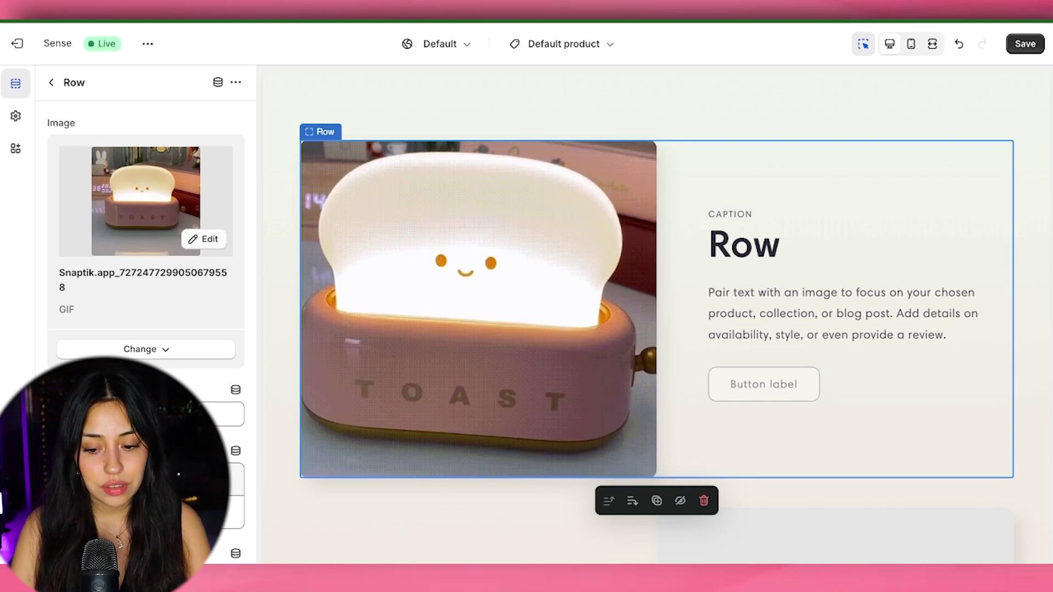
Clear the row's caption and adapt ChatGPT's copy into the heading "The Perfect Companion For A Cozy Room" with text "Brighten your day and your space!".
left_click(145, 414)
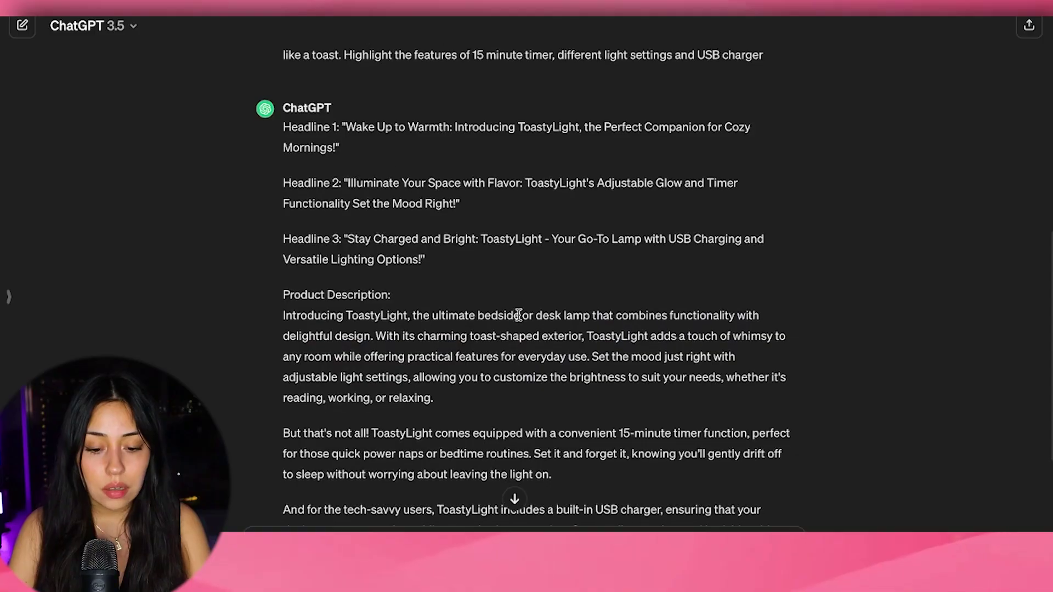
scroll(336, 186, "down", 3)
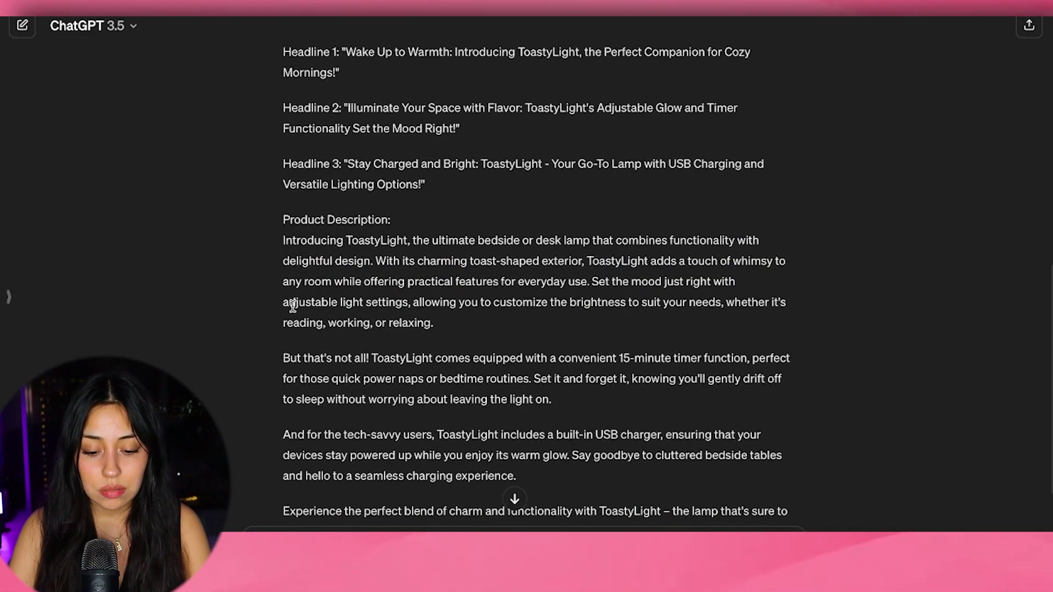
scroll(299, 297, "up", 2)
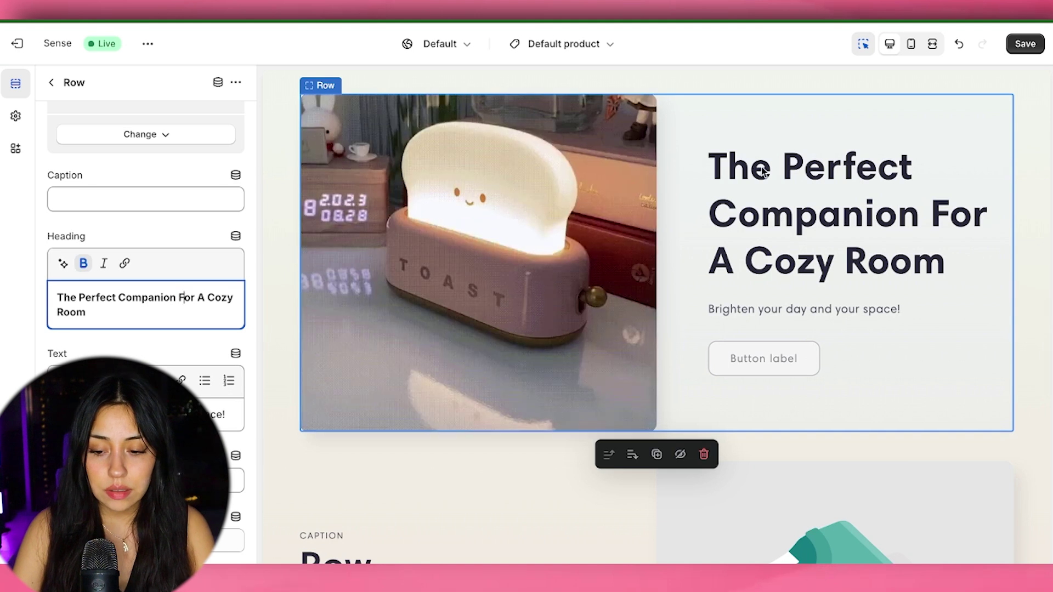
scroll(822, 268, "down", 1)
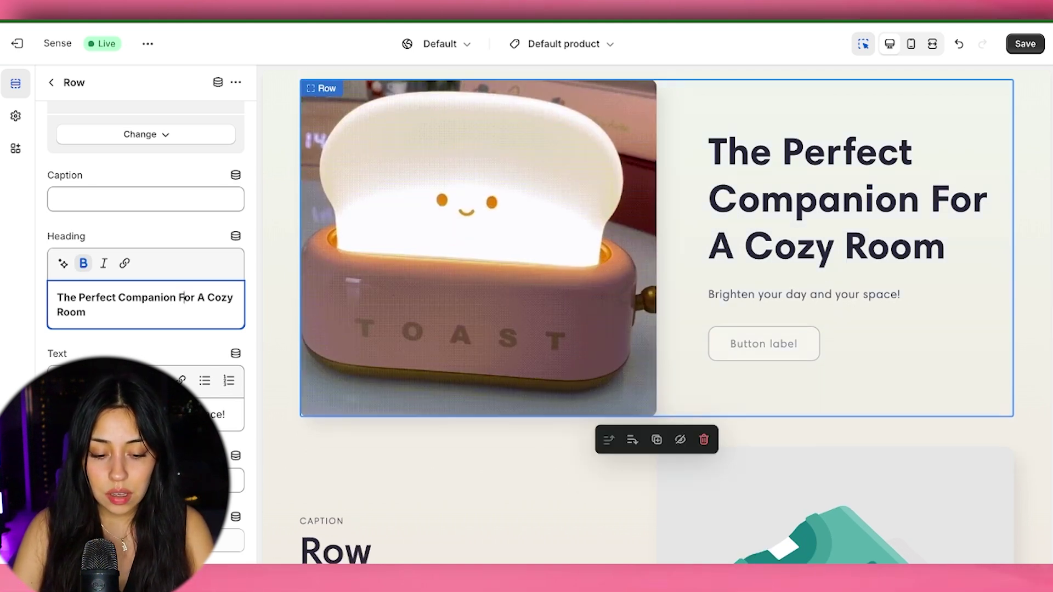
Remove the button from the first row by clearing its button label.
left_click(164, 480)
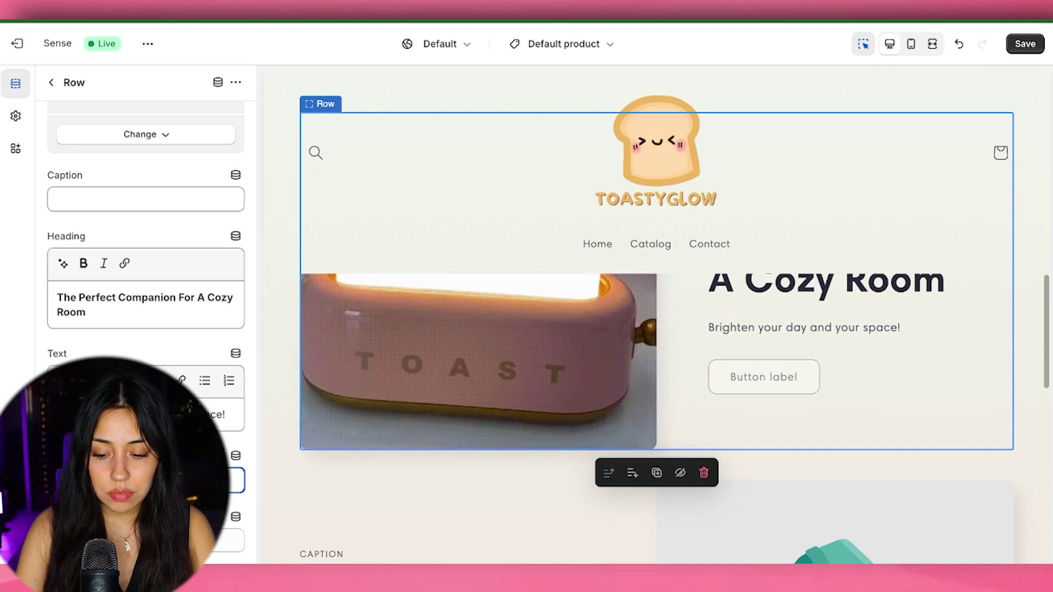
key("BackSpace")
scroll(165, 481, "up", 2)
scroll(165, 480, "down", 2)
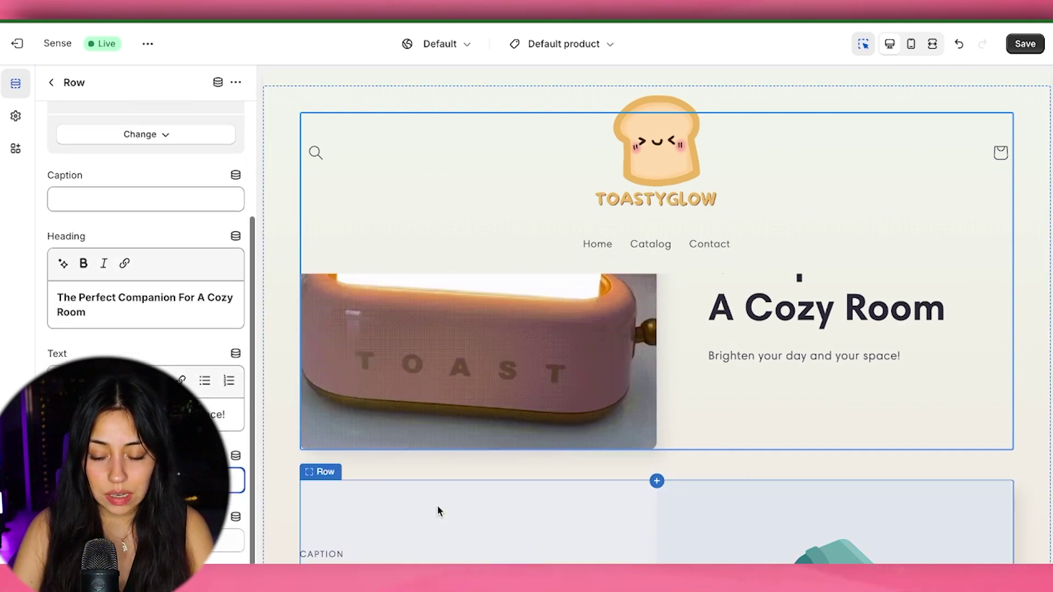
Look over the two remaining placeholder rows of the Multirow section in the preview.
scroll(438, 507, "down", 3)
scroll(614, 395, "up", 4)
scroll(680, 298, "down", 10)
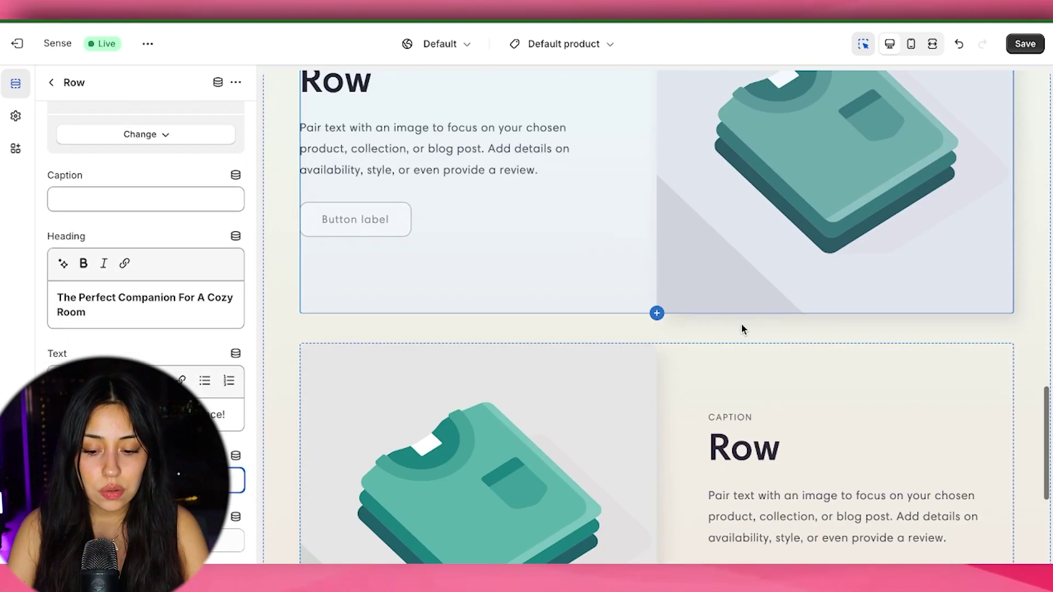
scroll(741, 325, "up", 5)
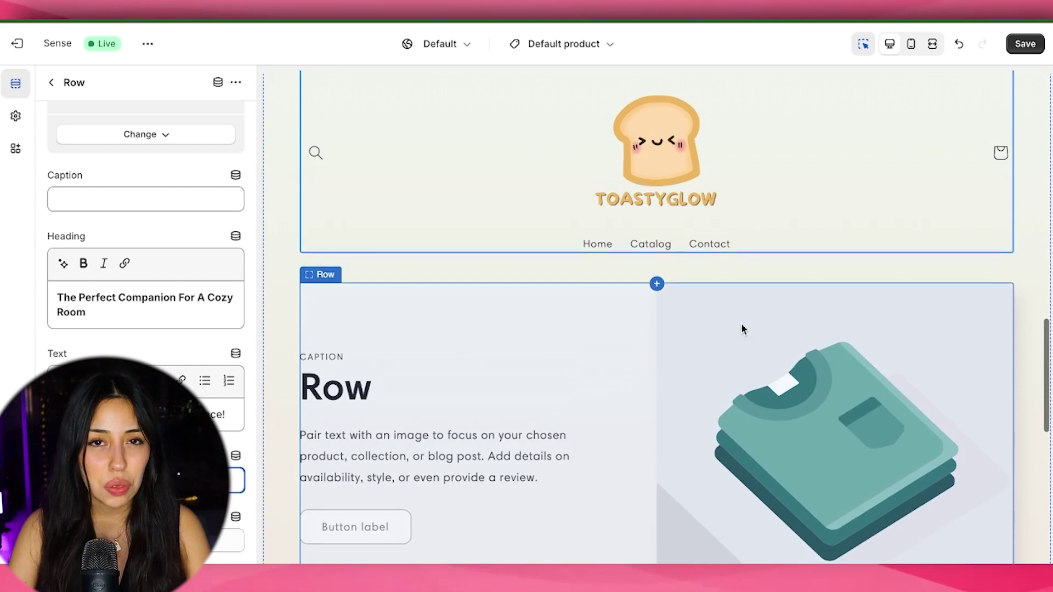
scroll(741, 329, "down", 2)
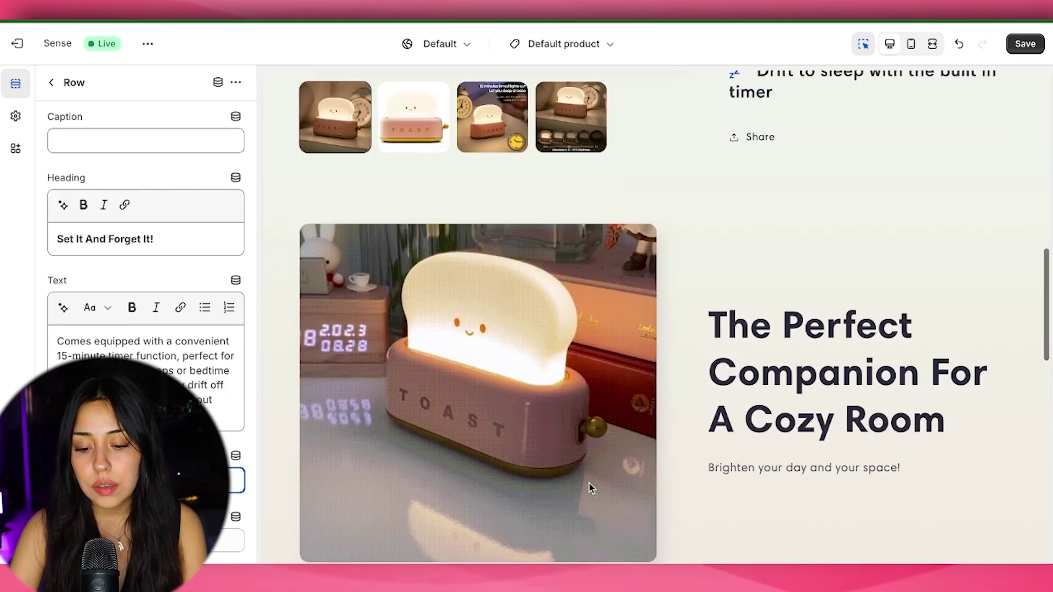
Review the three completed Multirow rows in the preview, checking each GIF, heading and description.
scroll(603, 357, "down", 2)
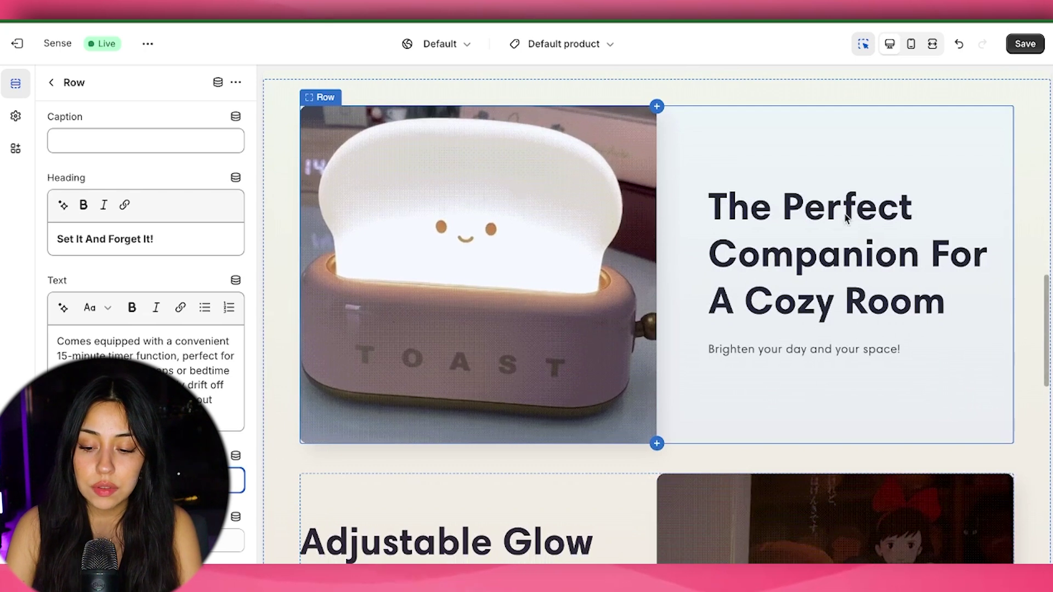
scroll(835, 294, "down", 5)
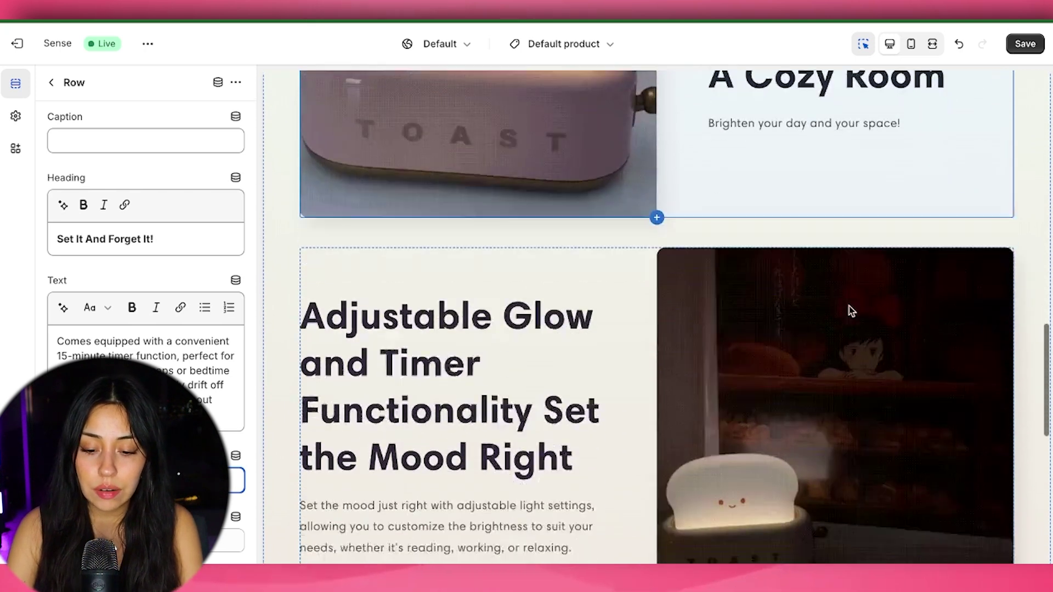
scroll(683, 358, "down", 1)
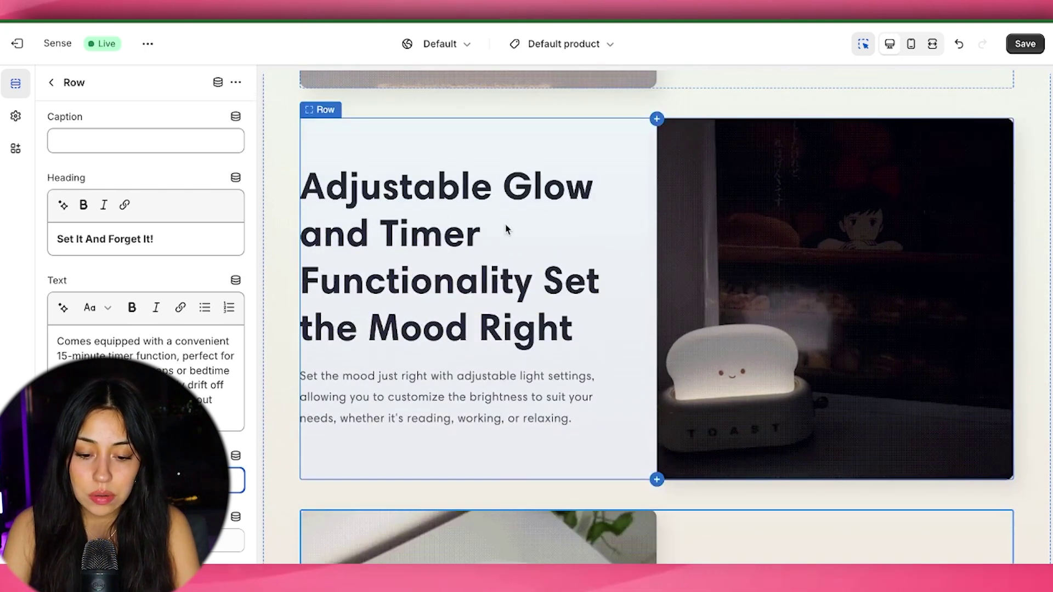
scroll(419, 378, "down", 5)
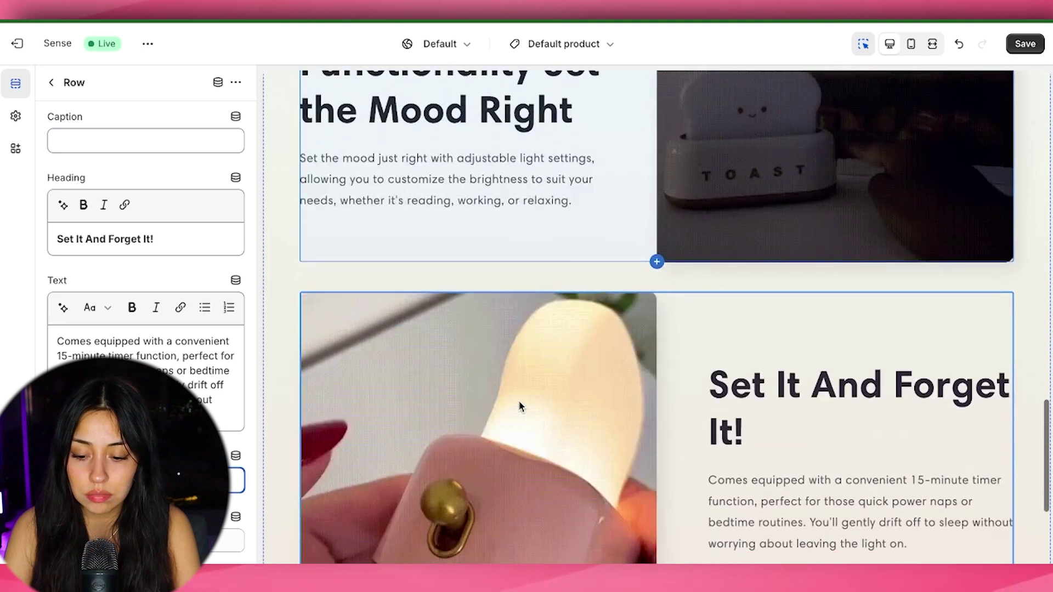
scroll(747, 310, "up", 3)
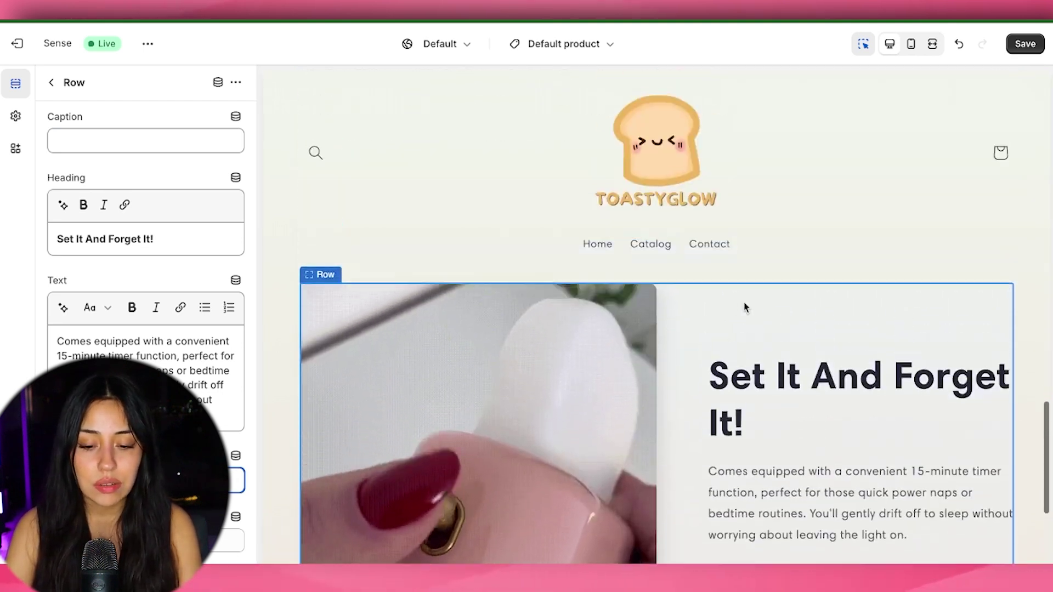
scroll(747, 321, "down", 2)
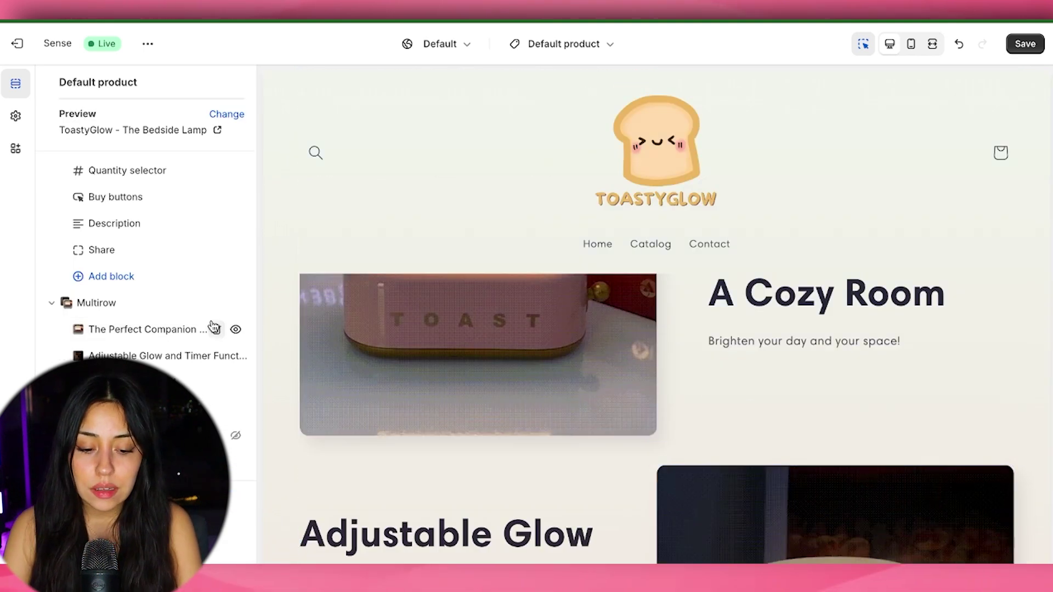
scroll(492, 473, "down", 7)
scroll(493, 476, "down", 2)
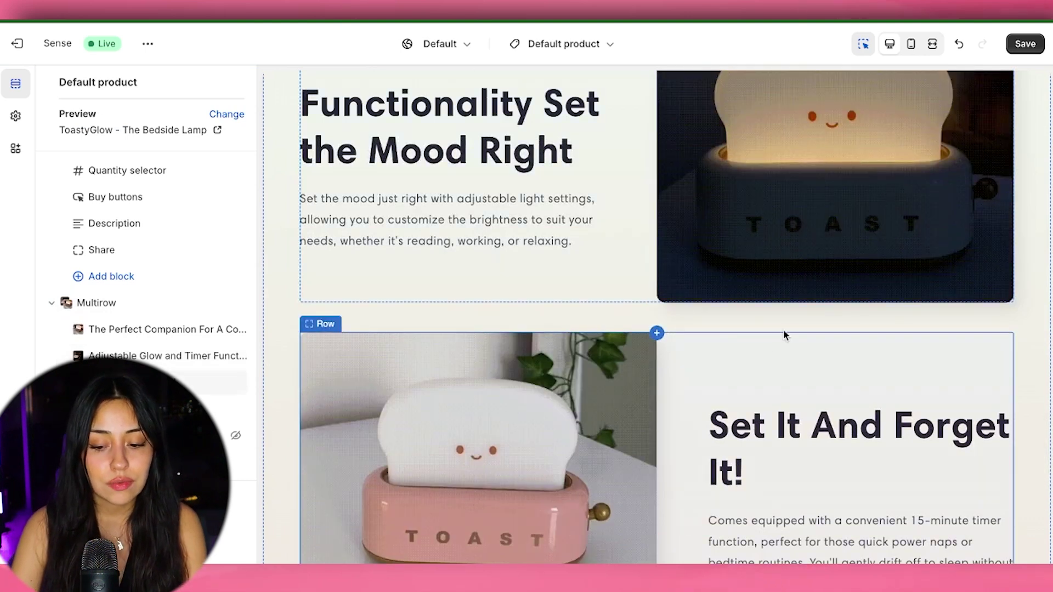
scroll(736, 338, "down", 1)
scroll(736, 340, "down", 3)
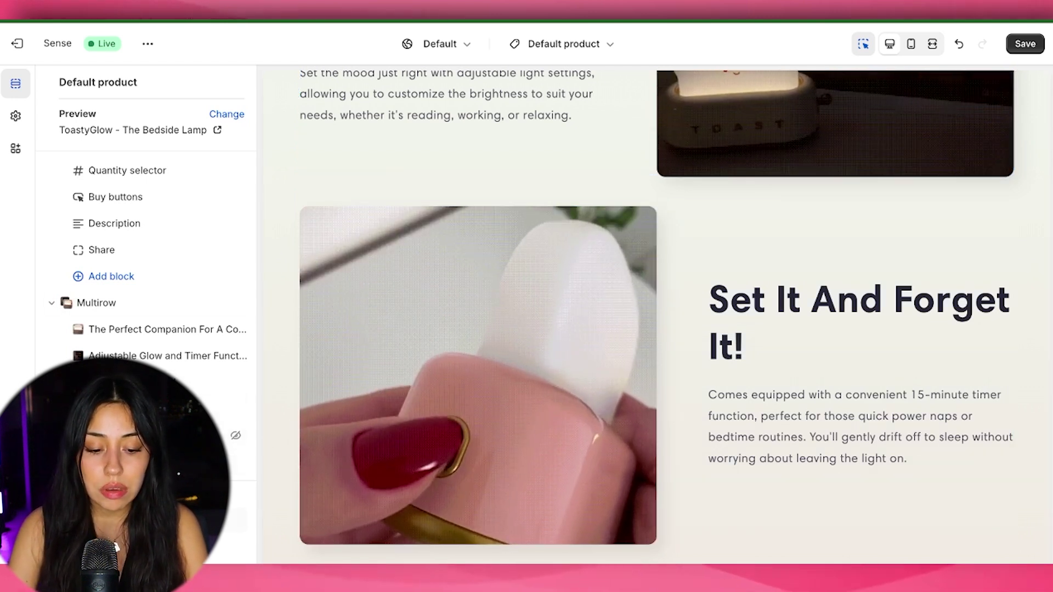
Add a Collapsible content section to the product template and set its heading to "FAQ💡".
left_click(109, 462)
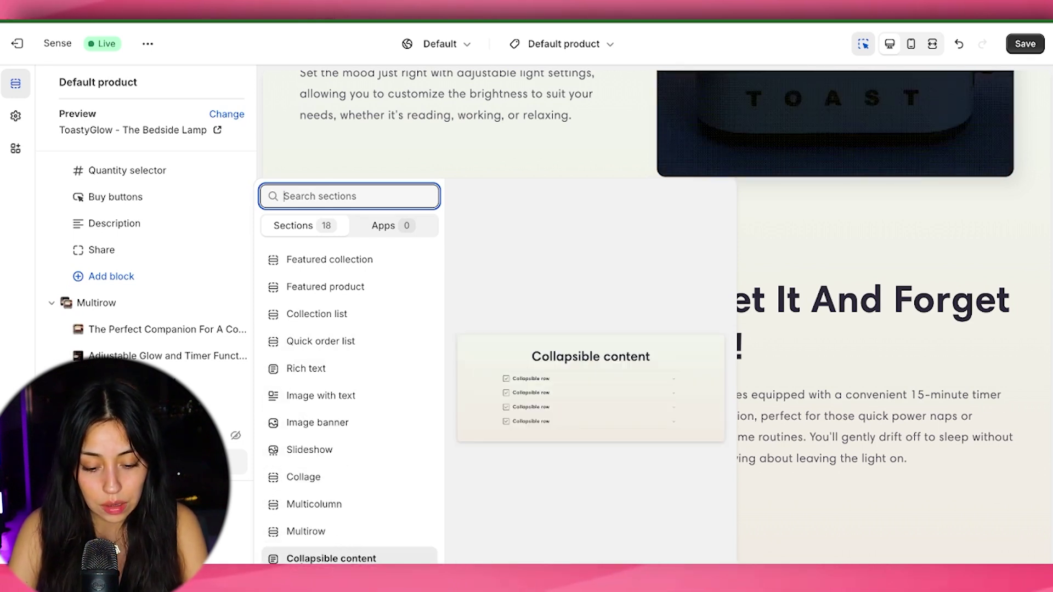
left_click(340, 559)
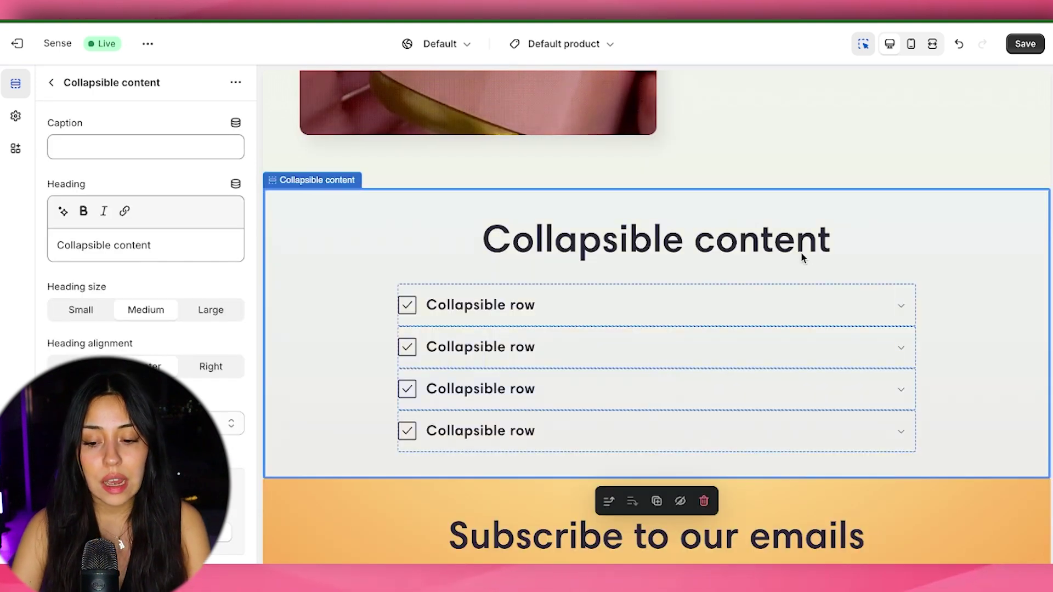
left_click_drag(156, 245, 47, 242)
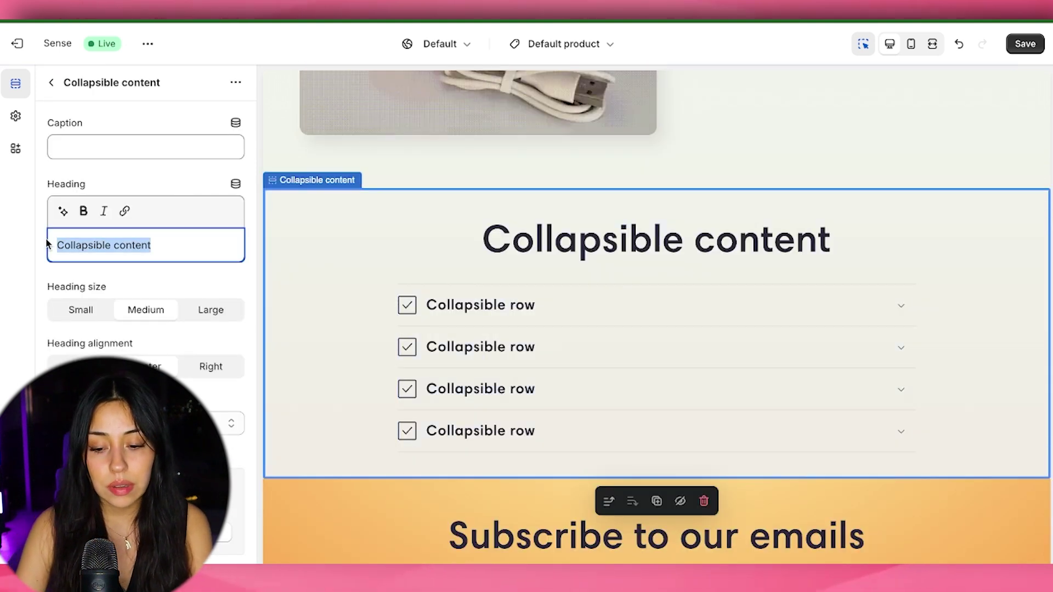
type("F")
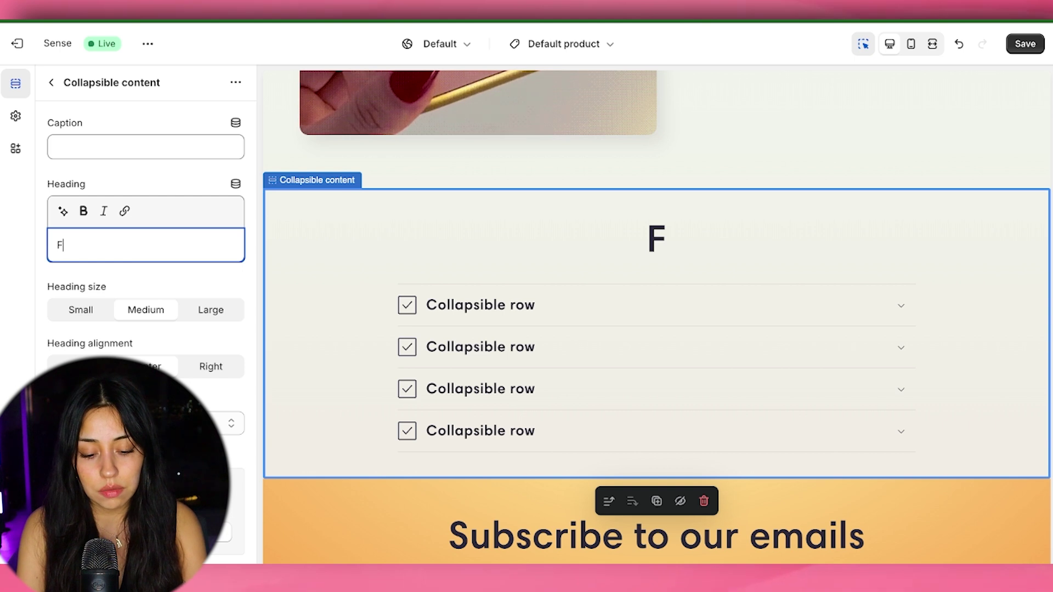
type("AQ")
Change the first FAQ row's icon to Chat bubble and check the FAQ section in the preview.
left_click(490, 319)
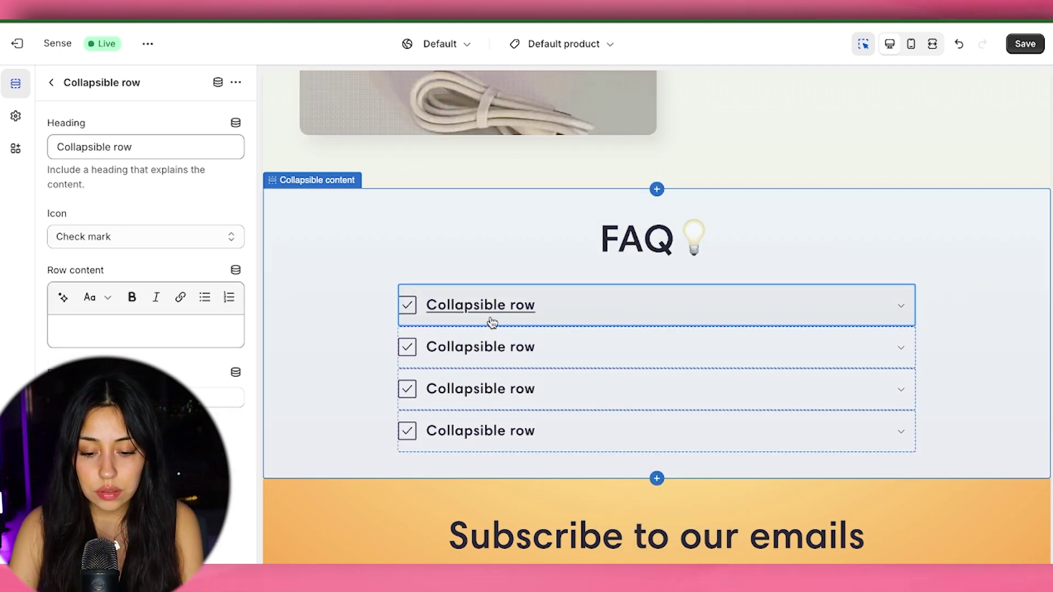
left_click(541, 309)
left_click(156, 242)
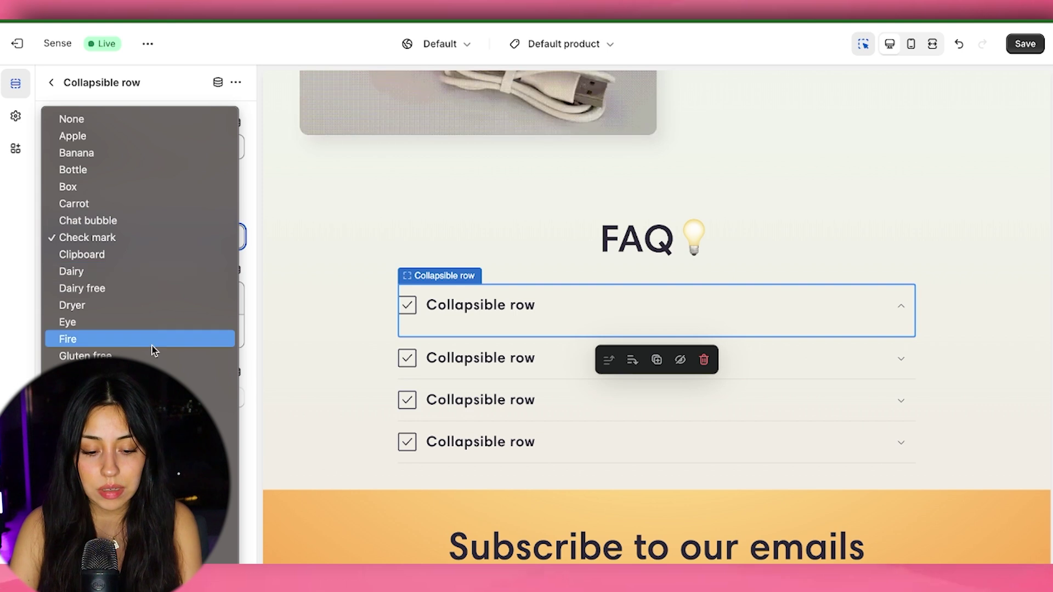
scroll(153, 350, "down", 5)
scroll(153, 350, "down", 1)
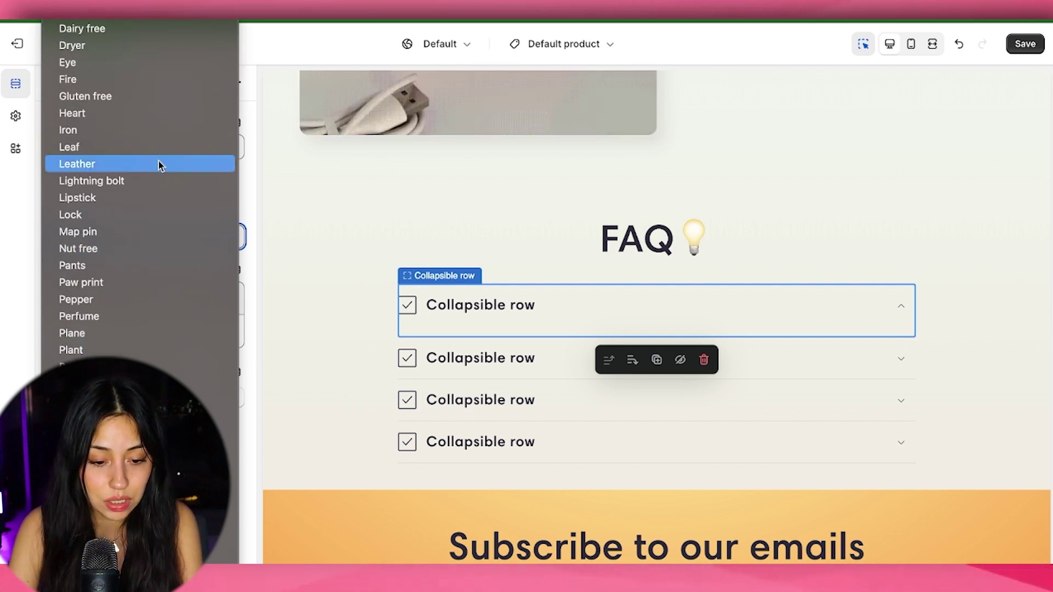
left_click(142, 131)
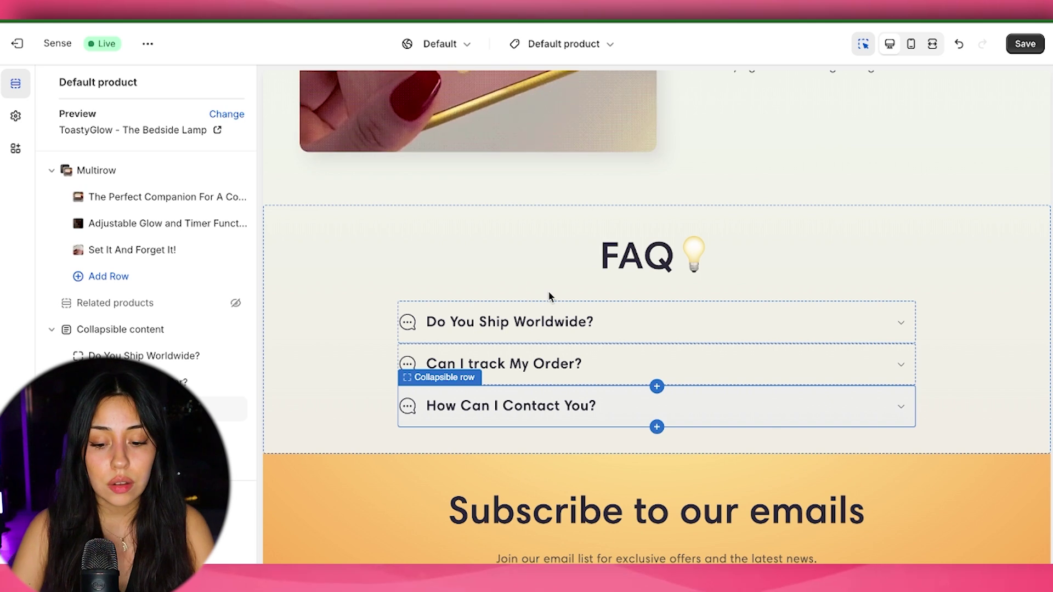
scroll(624, 384, "down", 1)
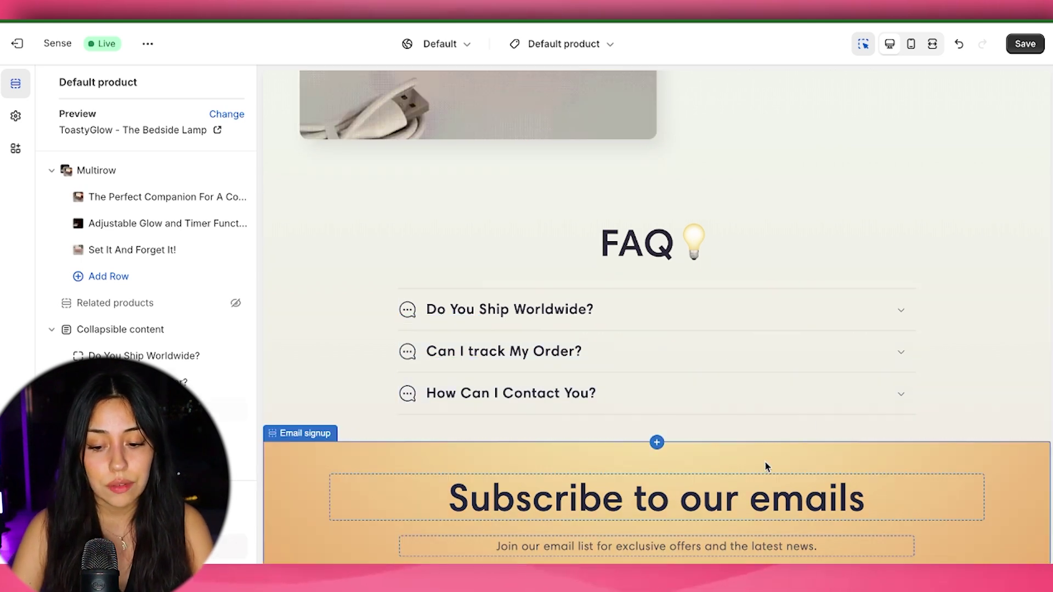
Delete the Email signup section from the product template and save the template.
scroll(886, 301, "up", 10)
scroll(883, 364, "down", 10)
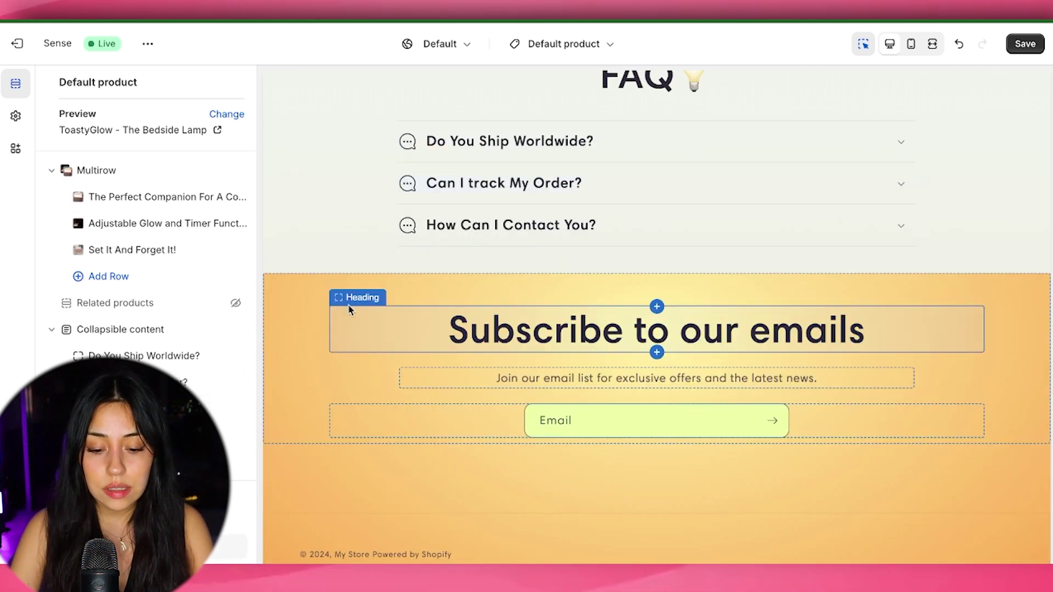
left_click(327, 380)
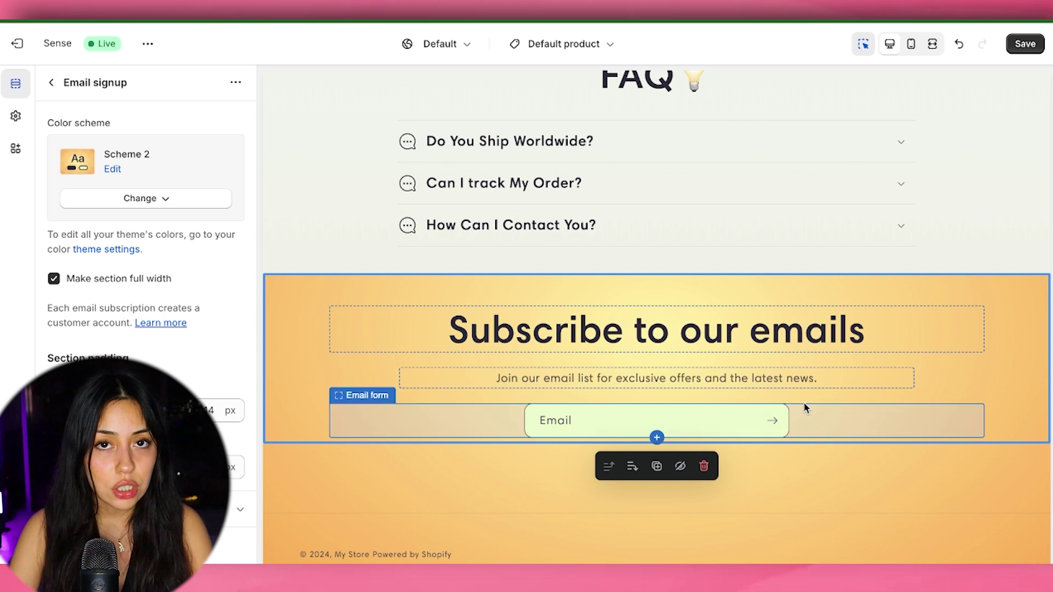
left_click(704, 466)
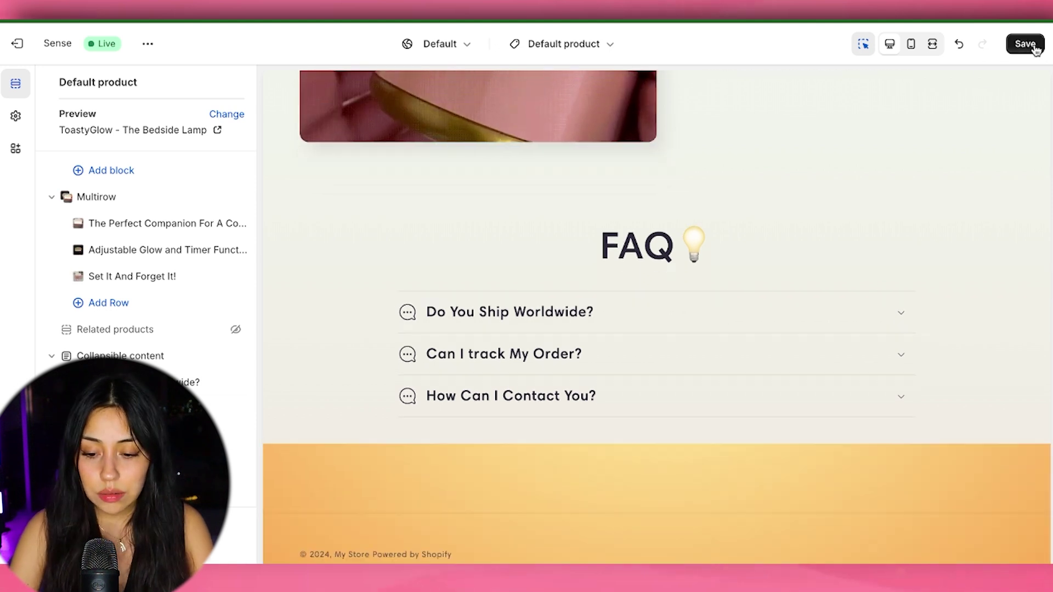
left_click(1025, 44)
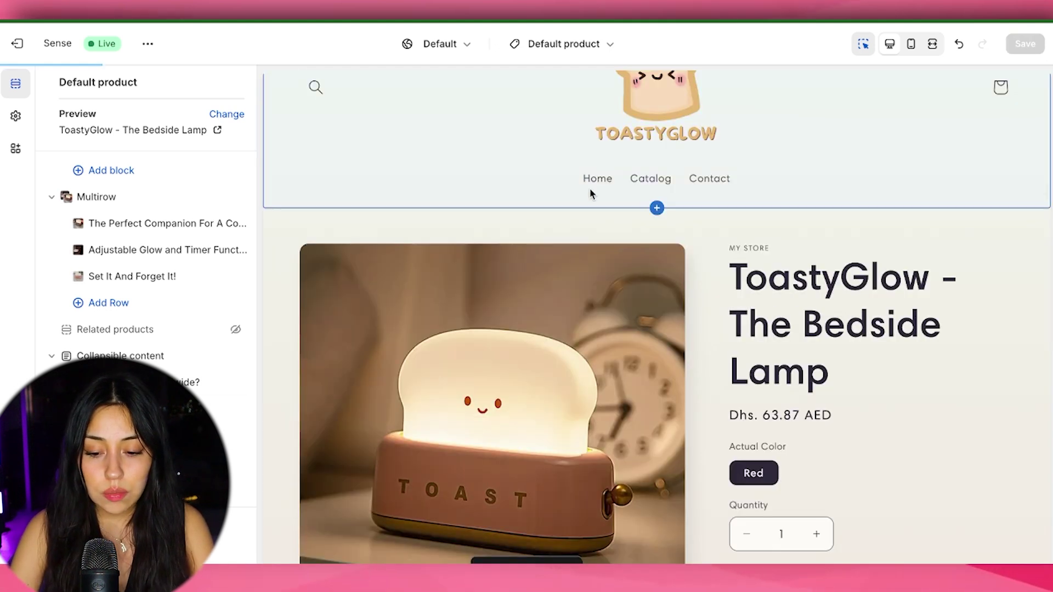
Give the home page's Image with text section the lamp GIF, medium image height and width, and the heading "Add a Cozy Touch To Your Room!".
left_click(602, 181)
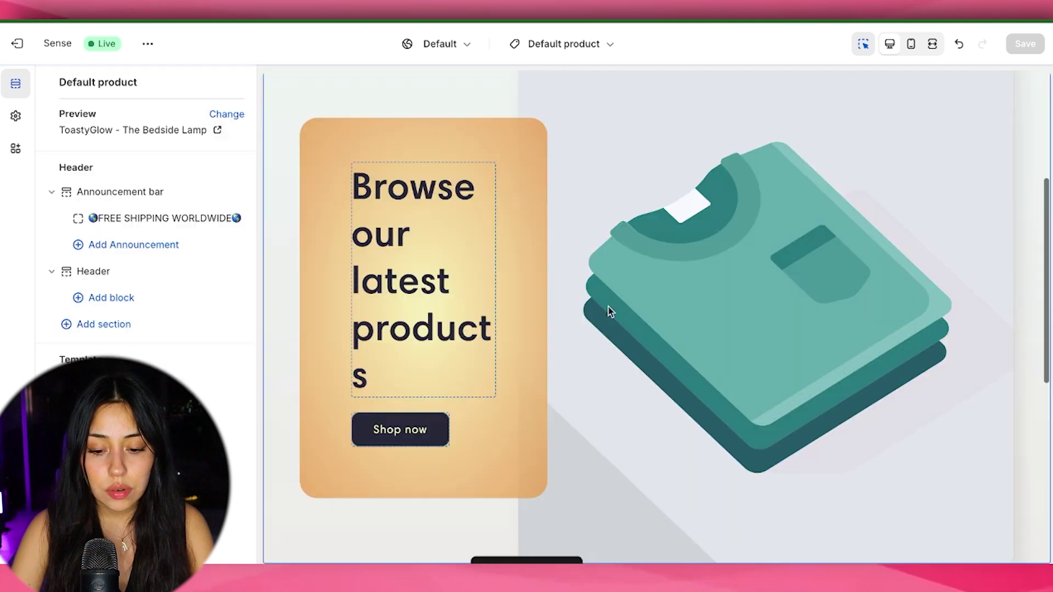
scroll(652, 393, "up", 2)
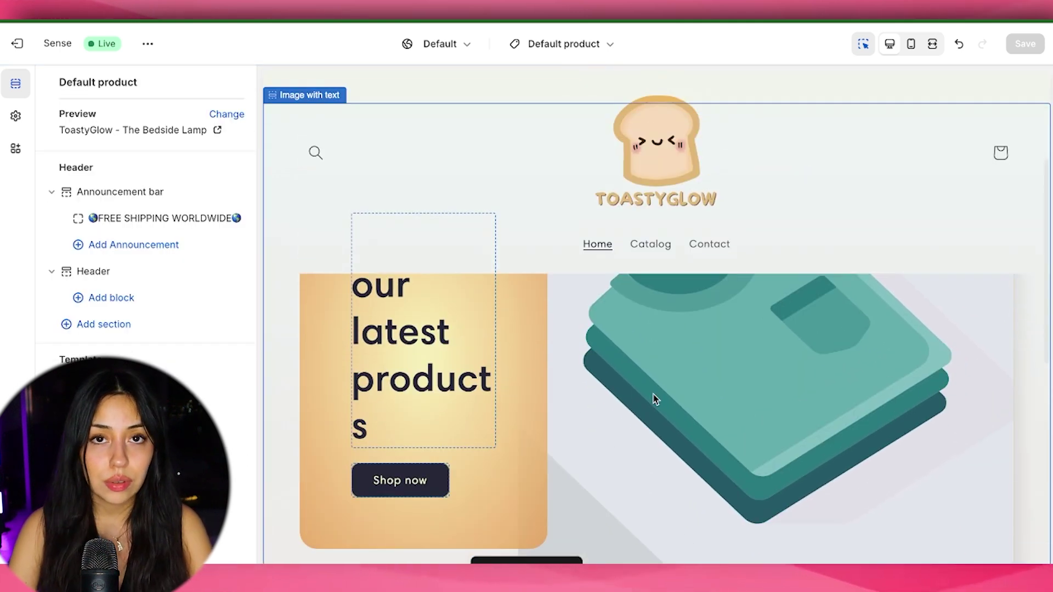
left_click(655, 399)
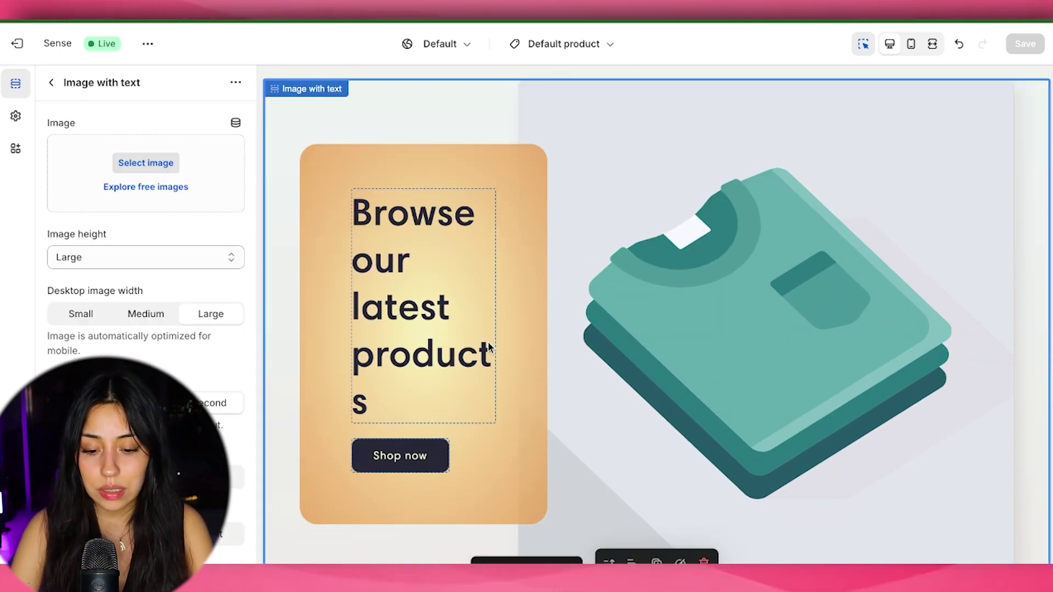
left_click(144, 174)
left_click(575, 436)
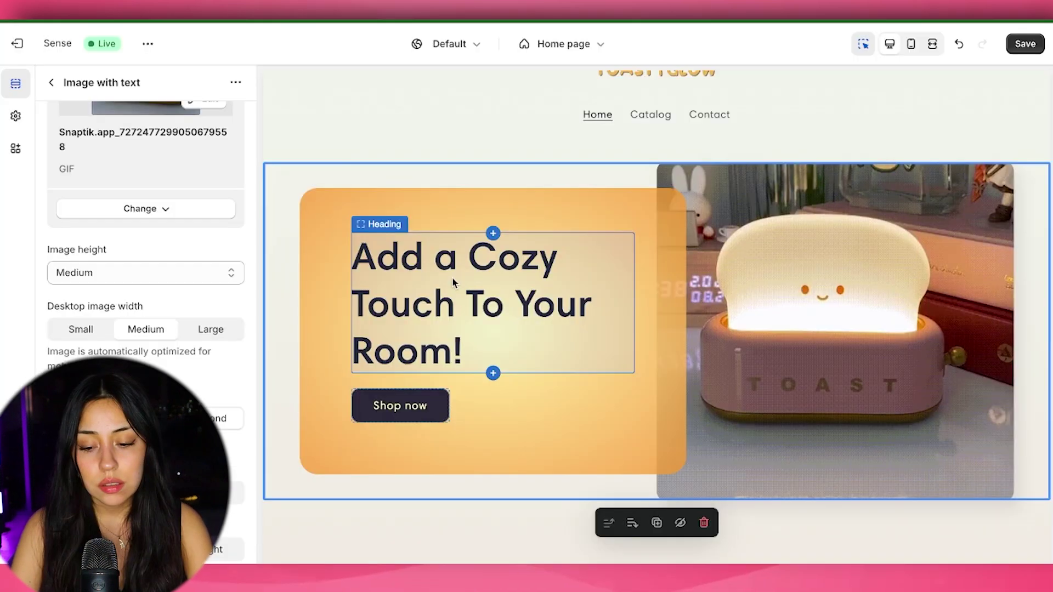
Link the Shop now button in the Image with text section to the product "ToastyGlow - The Bedside Lamp".
scroll(512, 400, "down", 1)
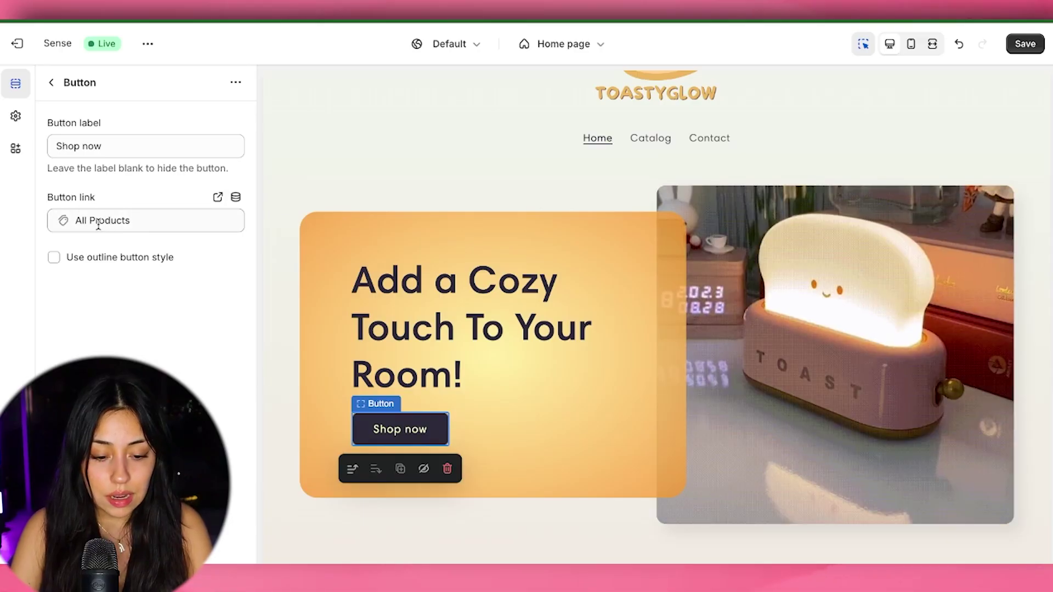
left_click(98, 221)
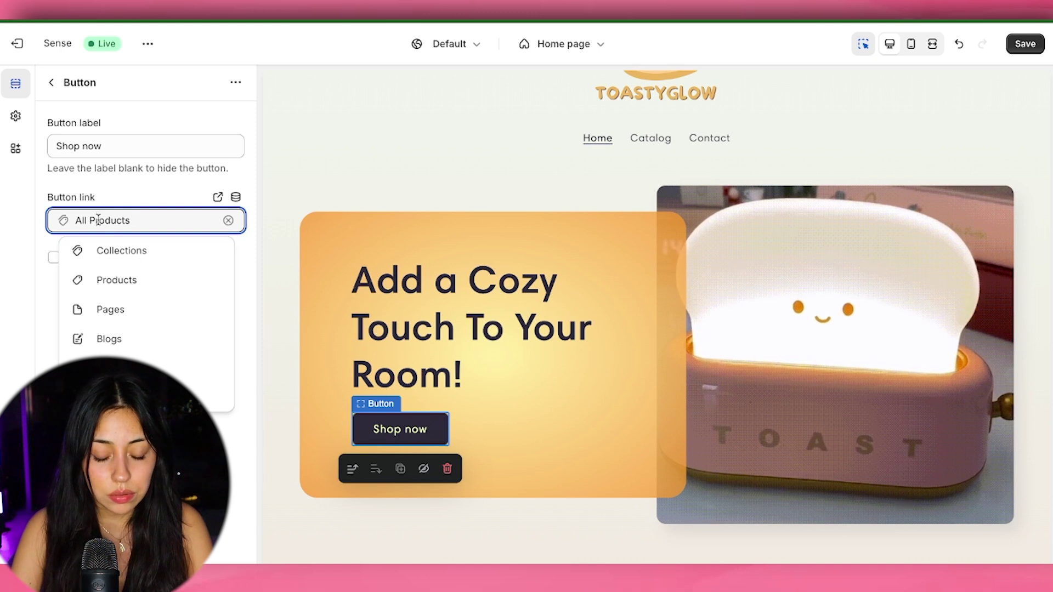
left_click(96, 283)
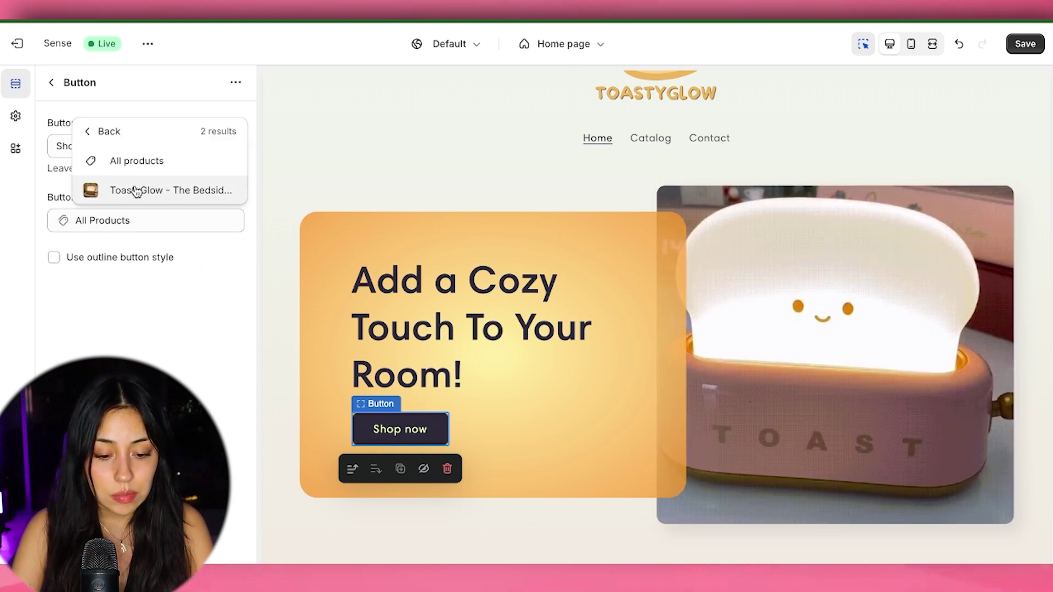
left_click(170, 191)
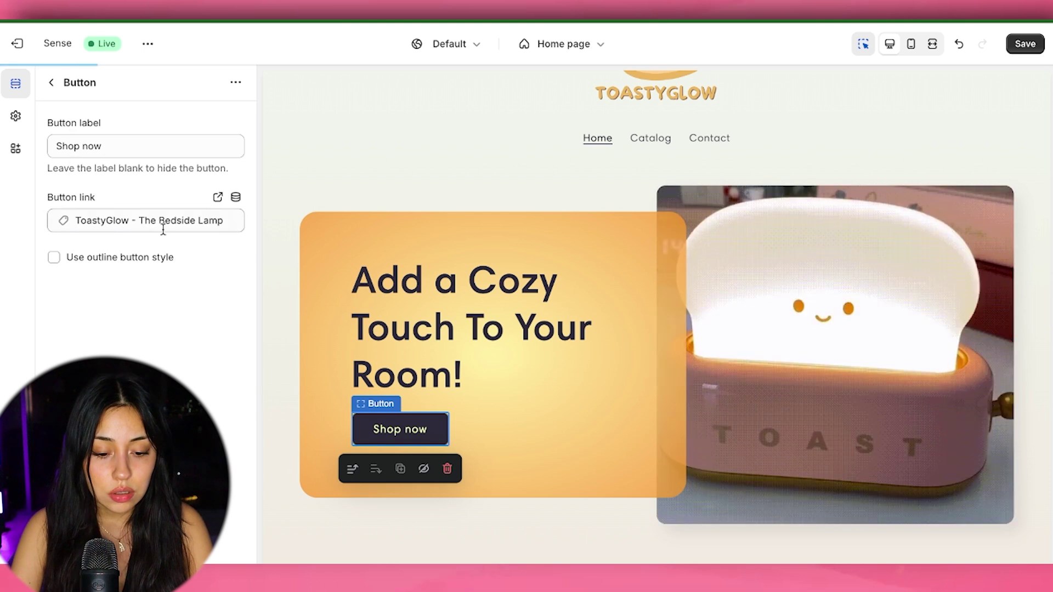
Remove the Featured collection section, with its "Featured products" heading, from the home page.
scroll(542, 340, "down", 5)
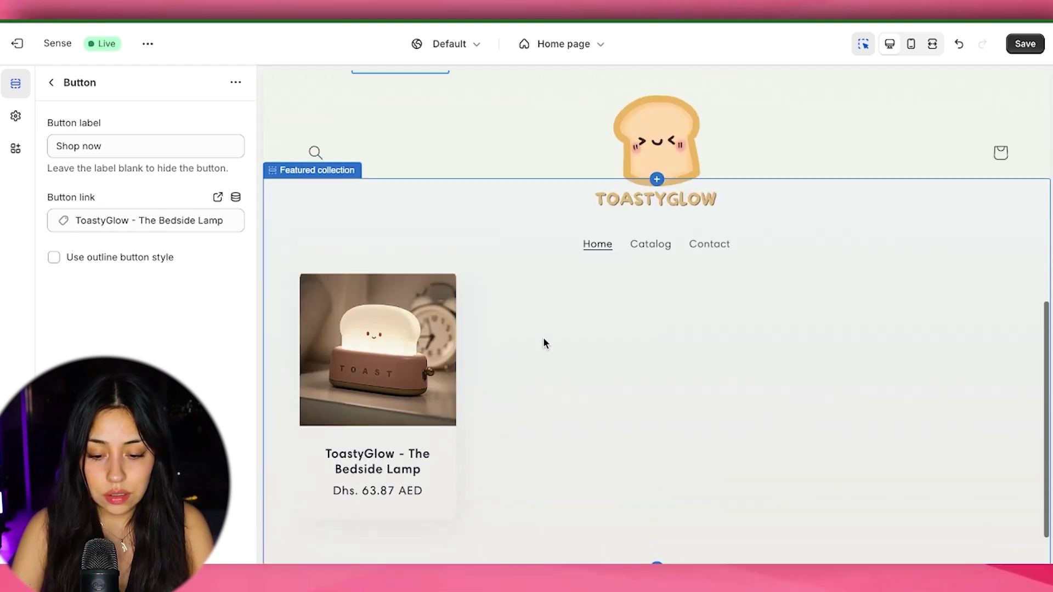
left_click(543, 340)
scroll(219, 313, "down", 1)
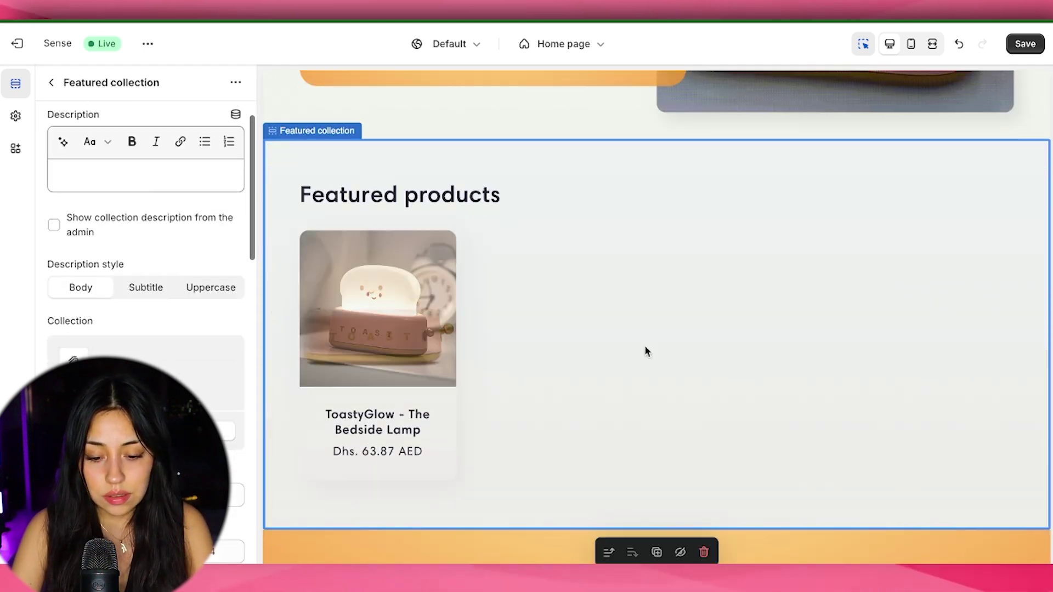
scroll(644, 351, "up", 2)
scroll(411, 462, "down", 3)
scroll(164, 406, "down", 3)
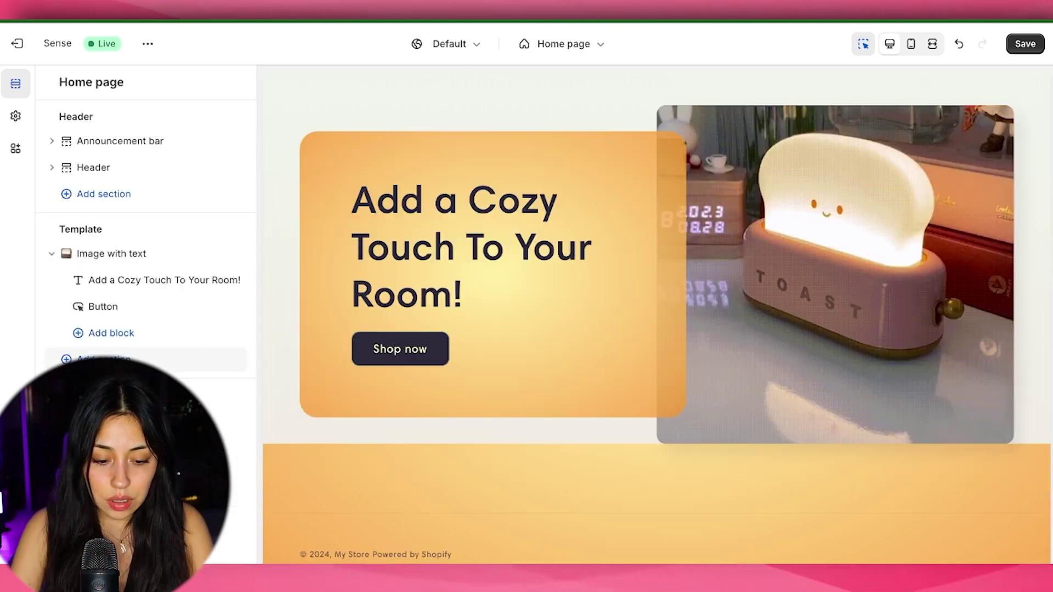
Add a Multicolumn section to the home page and use the Untitled_design-2 toast image in its first two columns.
left_click(99, 359)
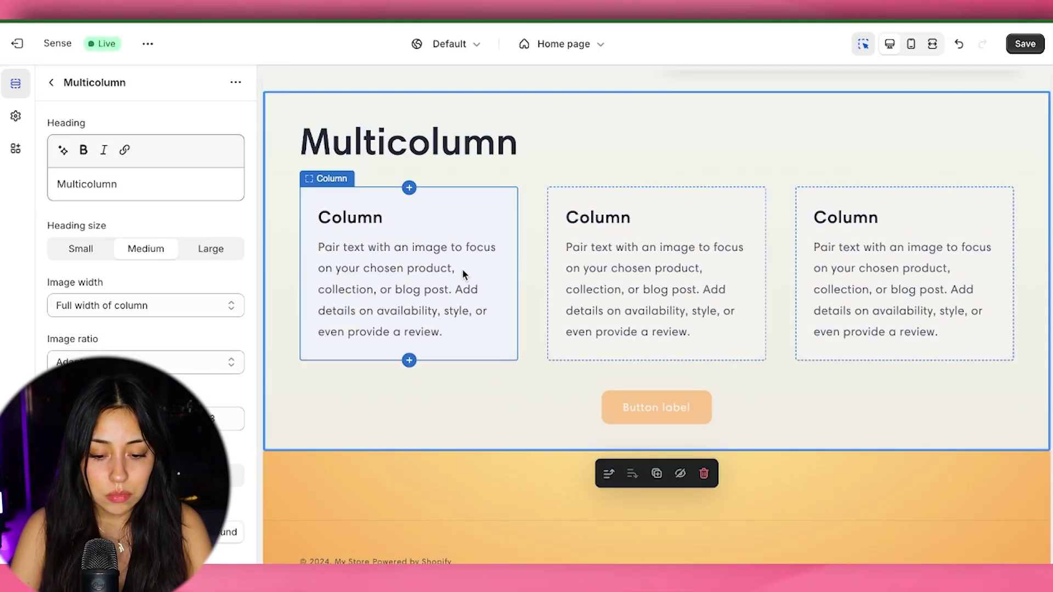
left_click(418, 251)
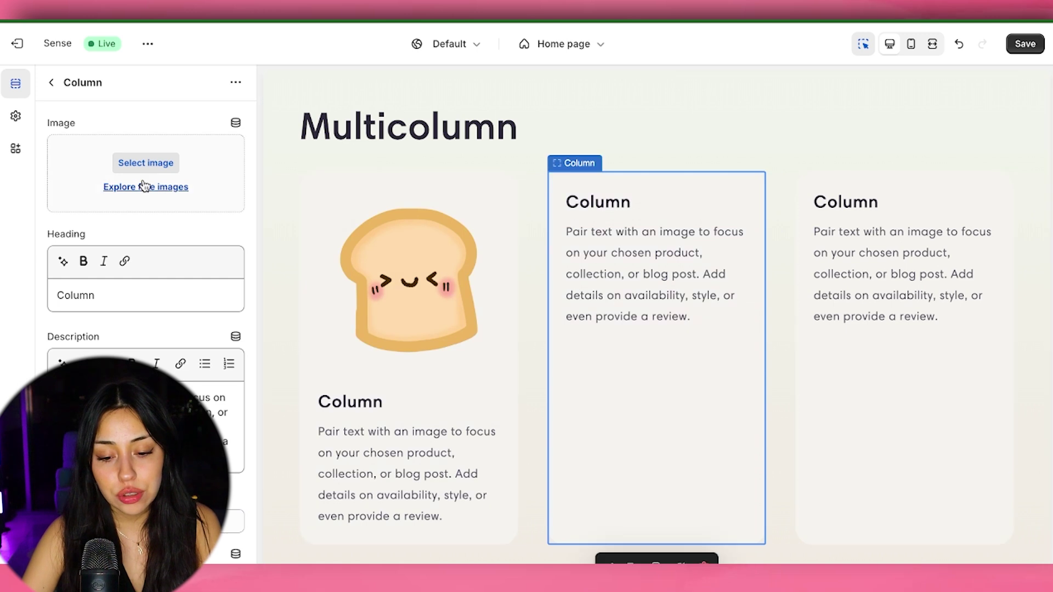
left_click(142, 164)
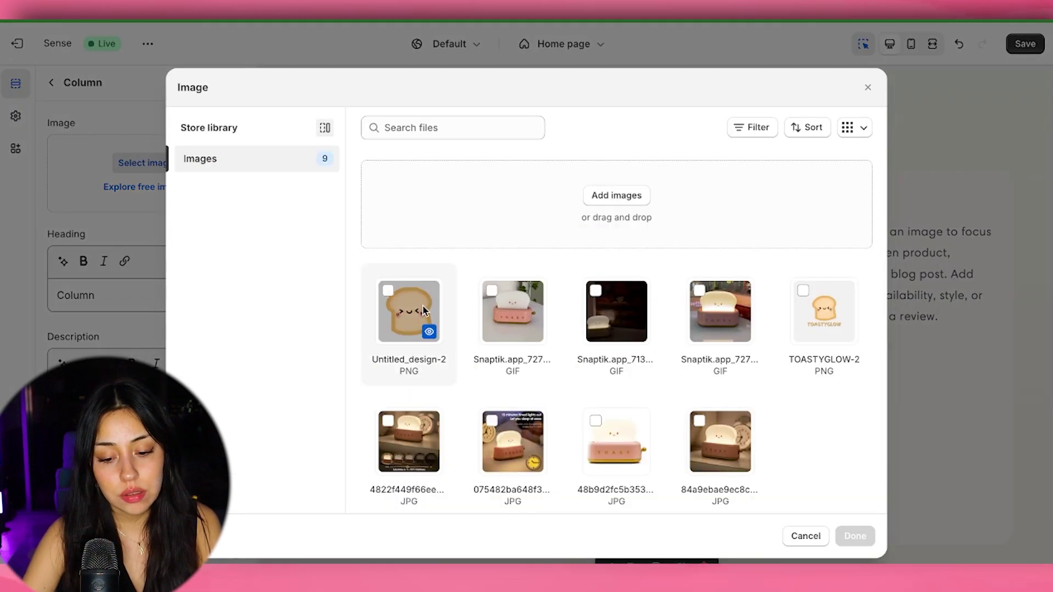
left_click(388, 292)
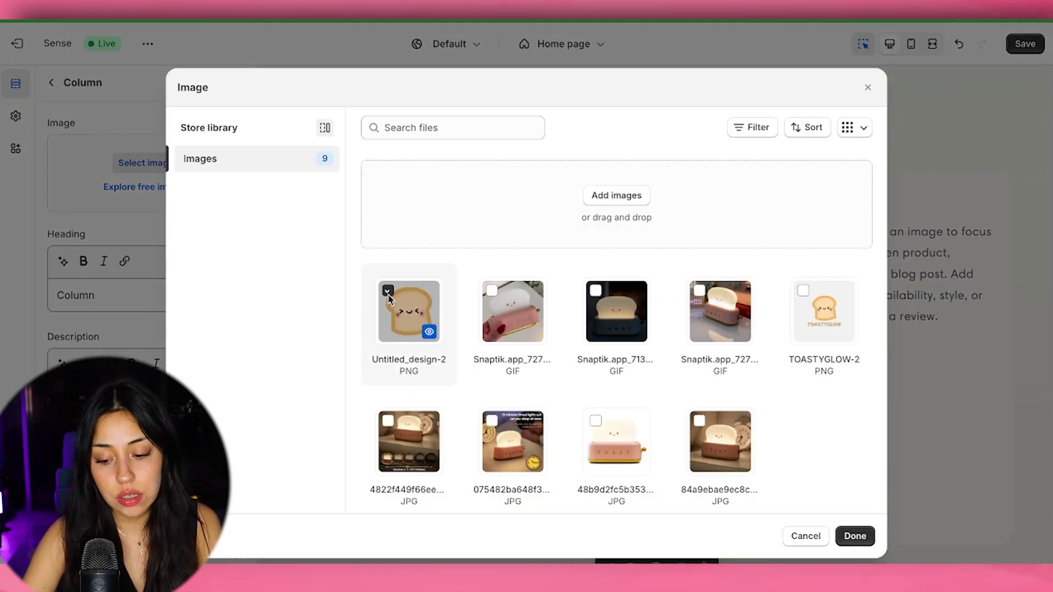
left_click(854, 536)
scroll(905, 446, "down", 4)
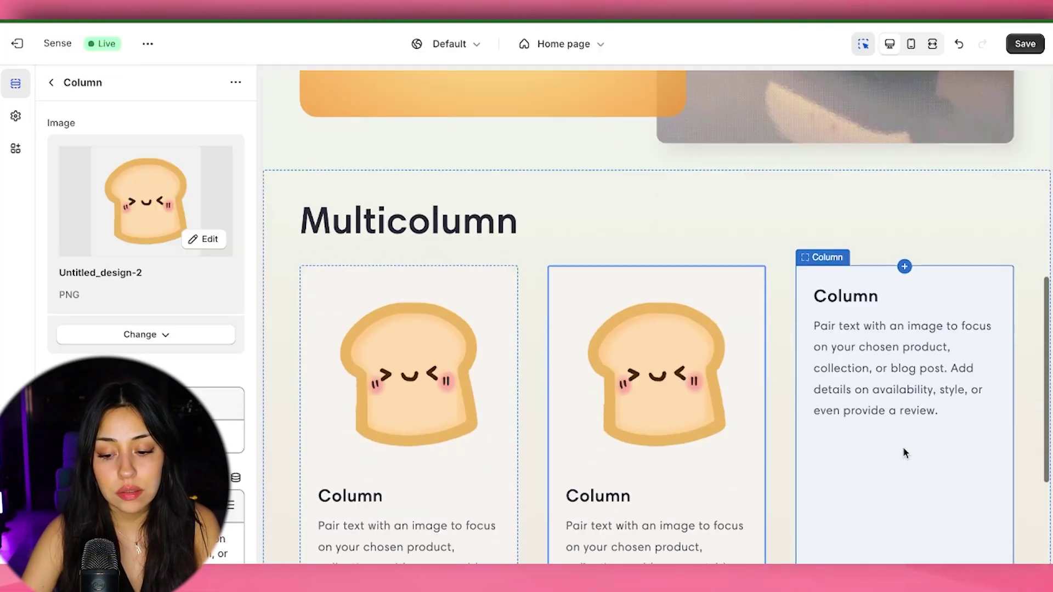
Add the toast image to the third column, clear the section heading, and replace the column text with short feature headings about timer, glow and coziness.
left_click(903, 450)
left_click(146, 163)
left_click(391, 285)
left_click(857, 537)
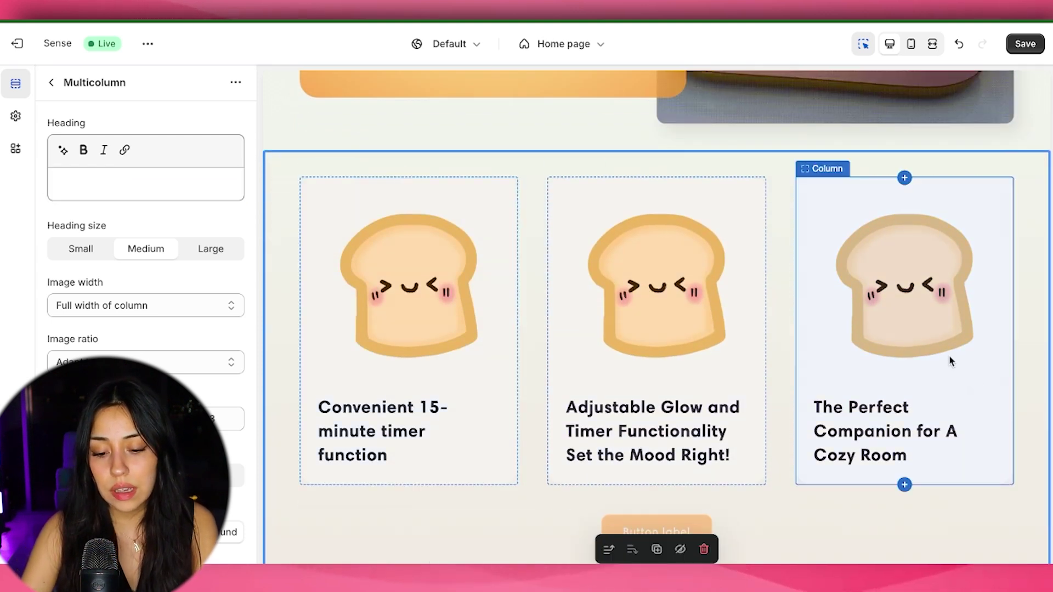
Add a Featured product section below the Multicolumn and assign it the product "ToastyGlow - The Bedside Lamp".
scroll(811, 441, "down", 1)
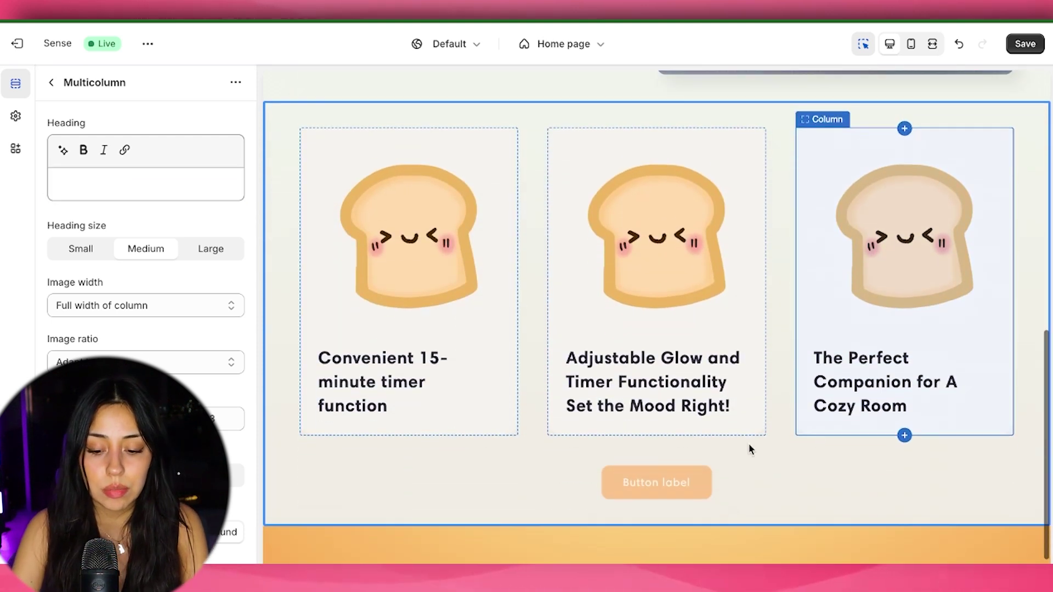
scroll(238, 431, "down", 2)
scroll(238, 431, "down", 2)
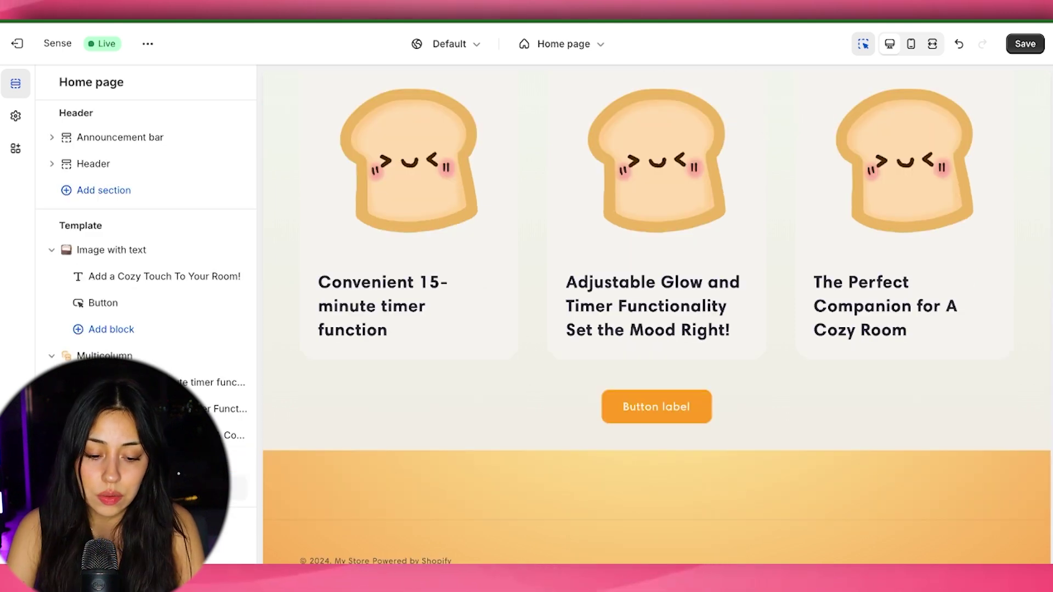
left_click(110, 488)
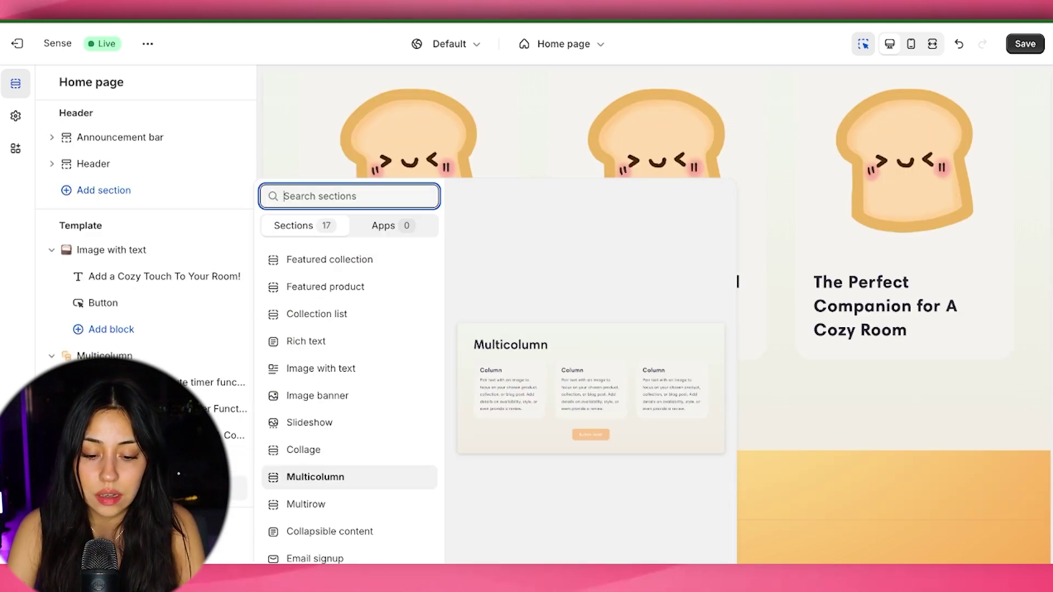
left_click(358, 301)
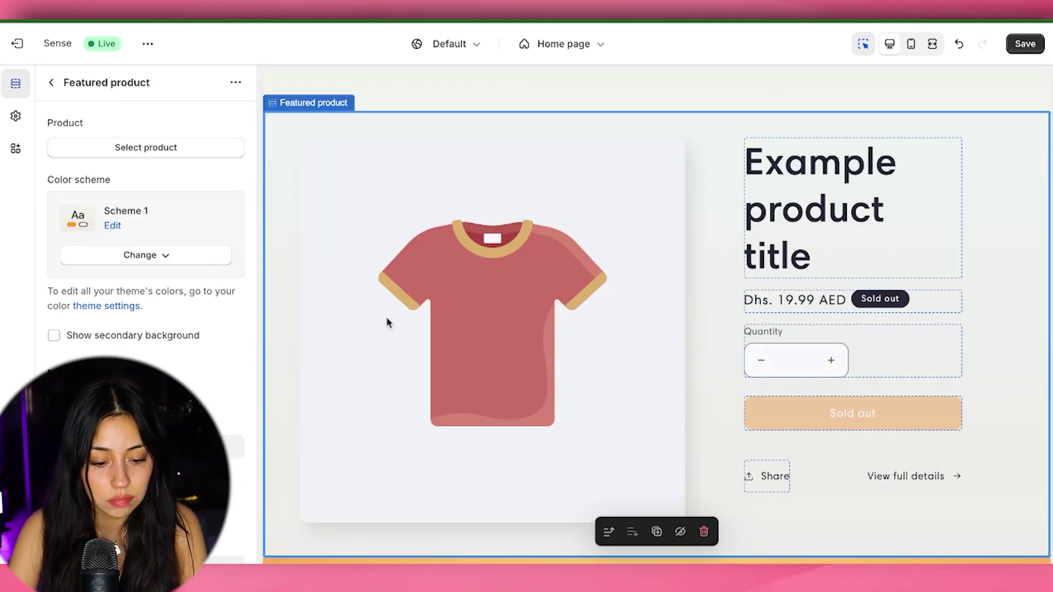
left_click(139, 149)
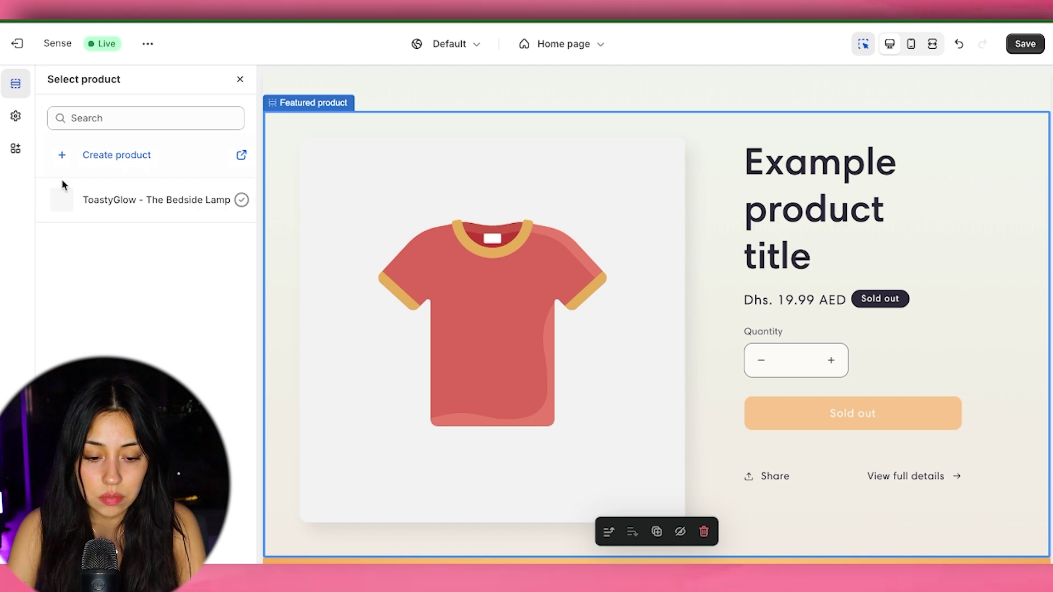
left_click(108, 202)
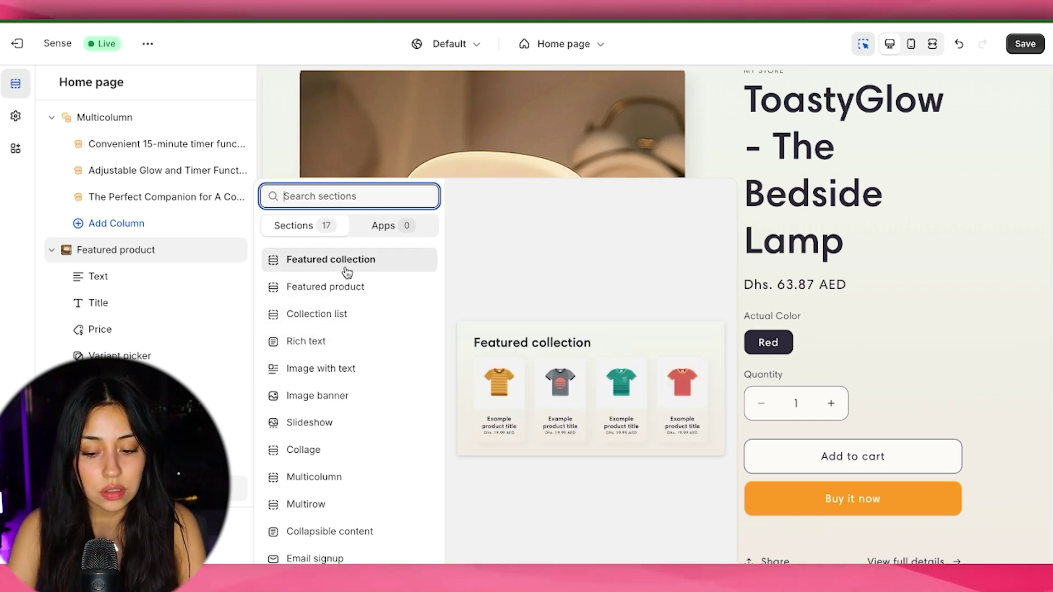
Review the finished home page and the product page in the preview, from the header down to the FAQ.
left_click(971, 362)
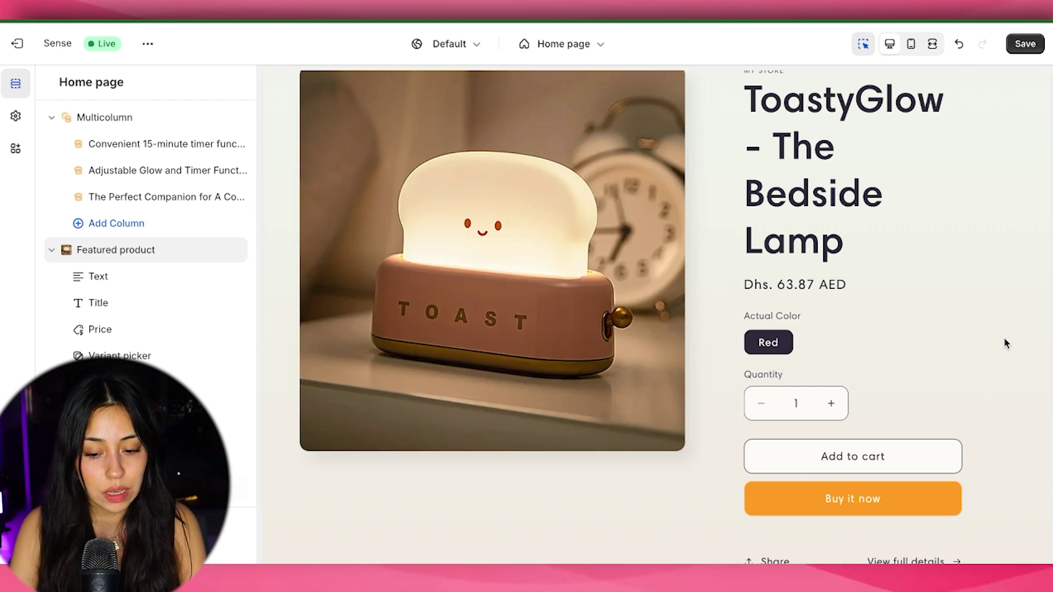
scroll(914, 291, "up", 5)
scroll(914, 291, "up", 7)
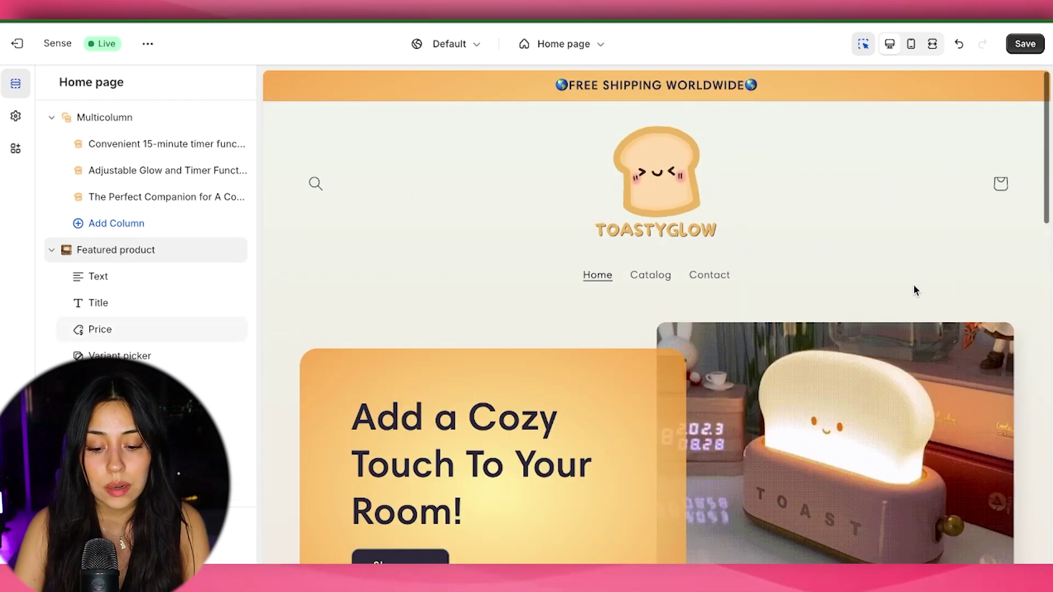
scroll(657, 405, "down", 10)
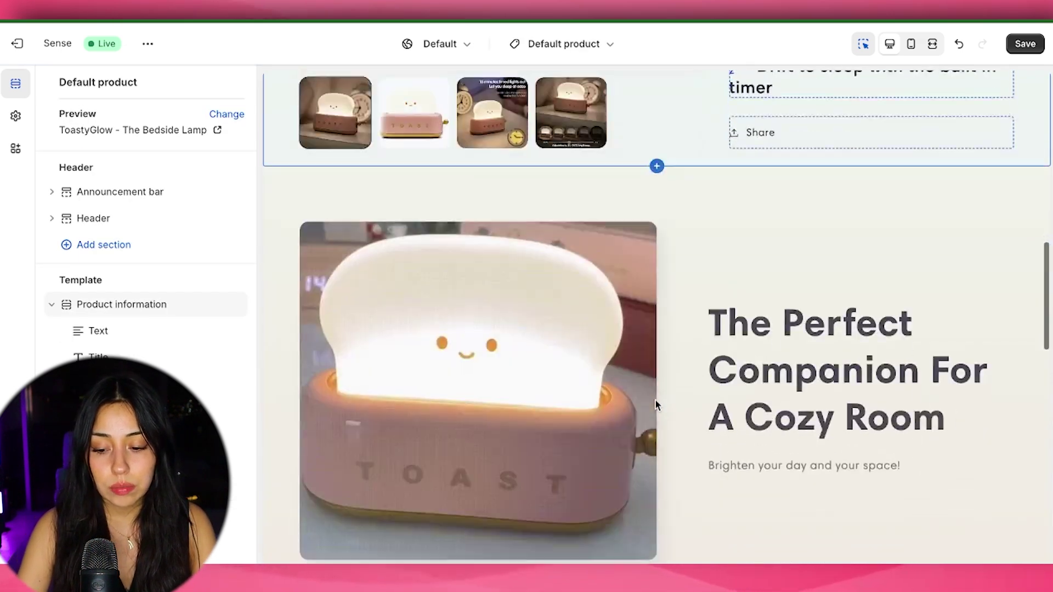
scroll(655, 402, "down", 15)
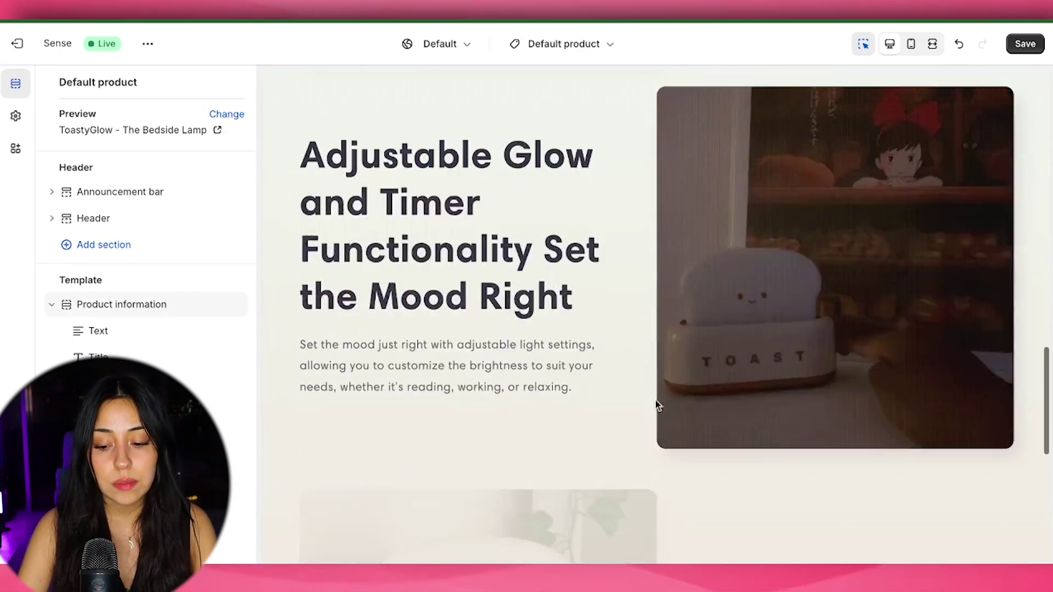
scroll(655, 405, "down", 5)
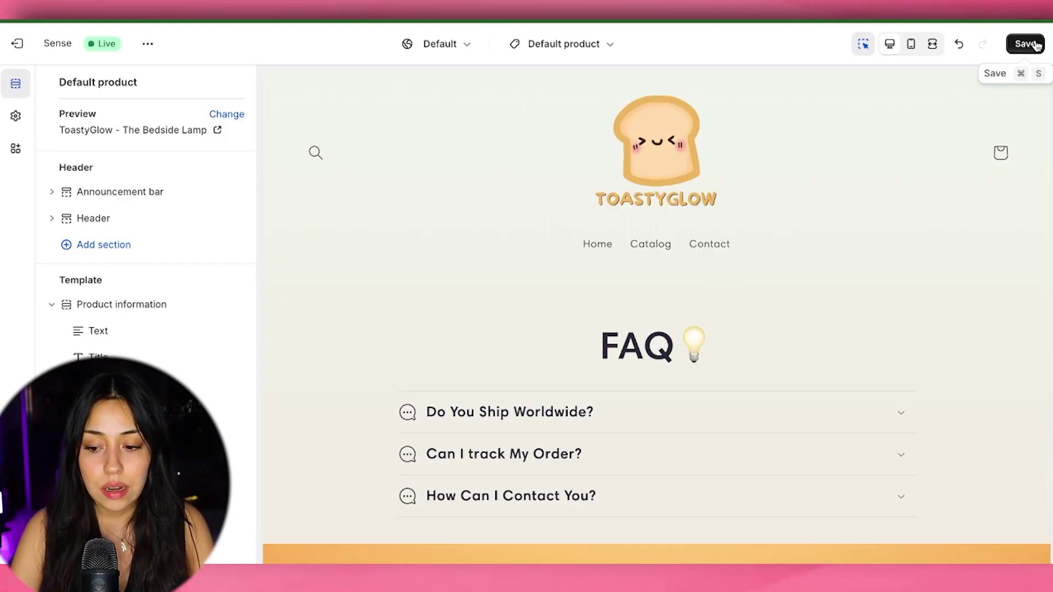
Save the theme changes and exit the theme editor to the Themes page.
left_click(1038, 44)
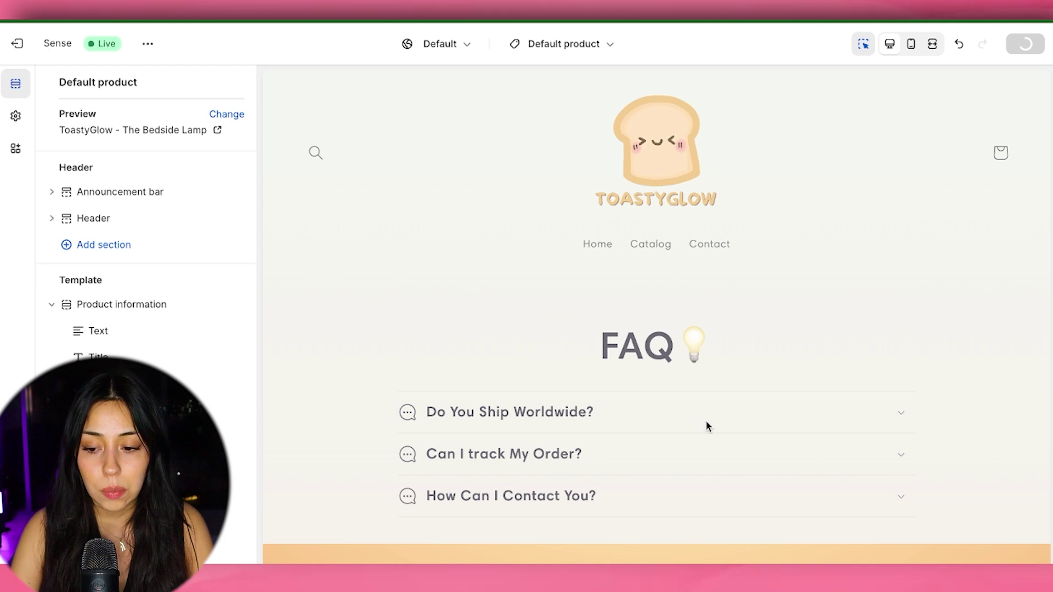
scroll(815, 240, "up", 10)
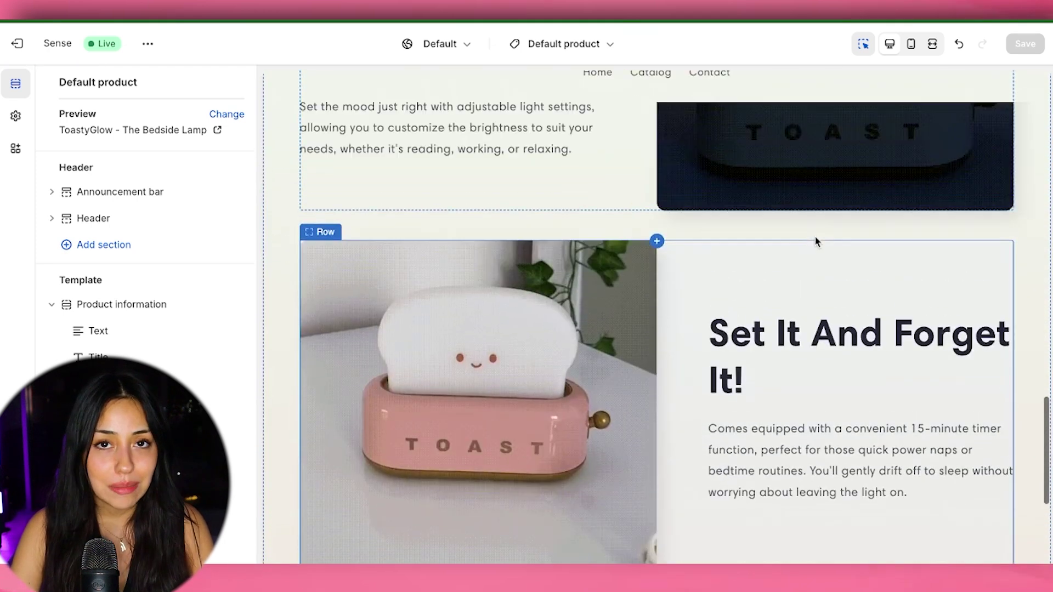
left_click(17, 44)
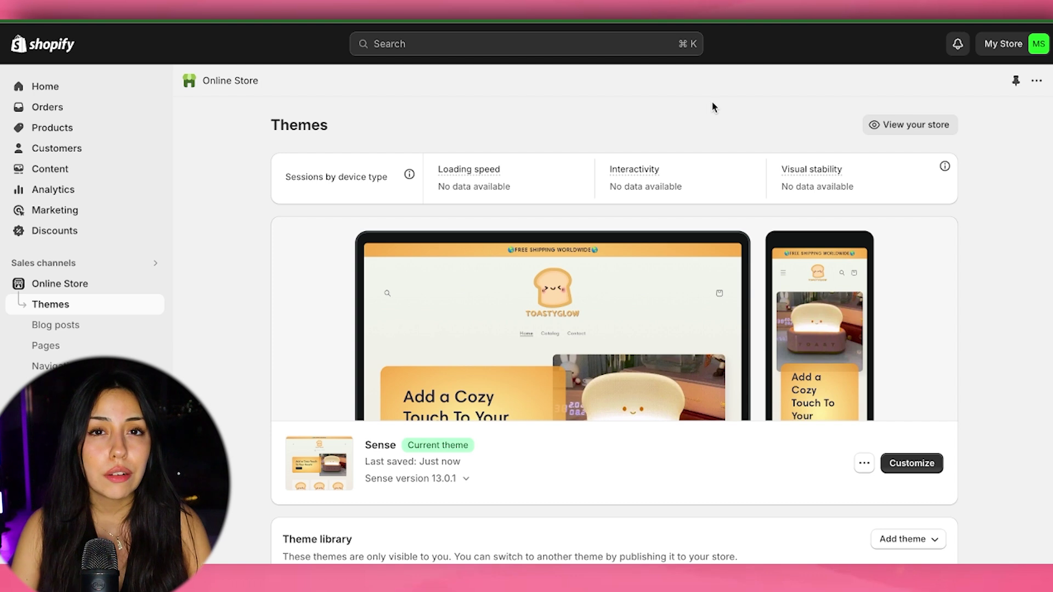
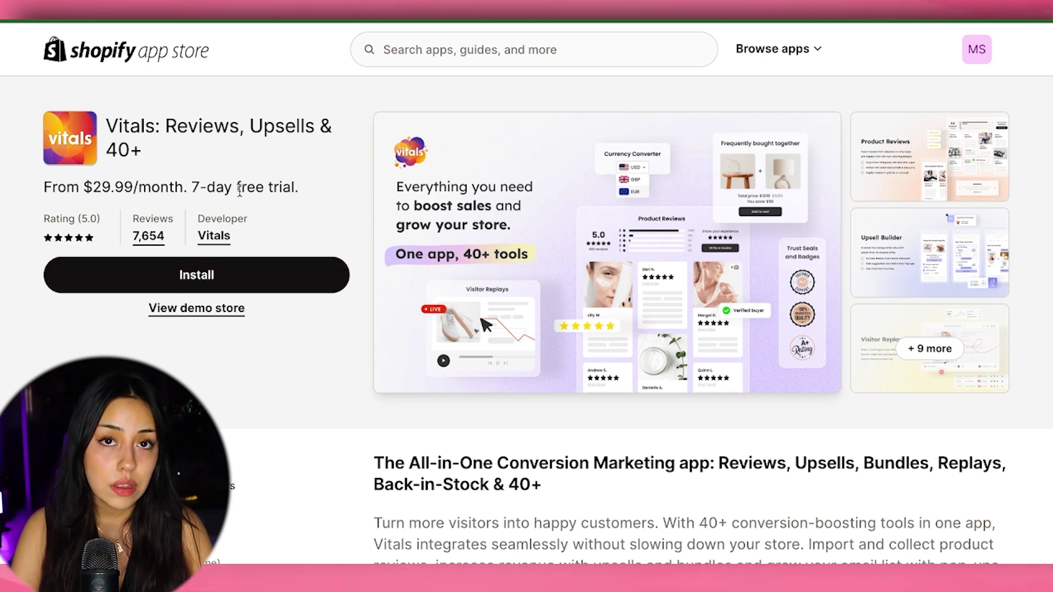
Install the Vitals app and enable its Visitor Replays tool, continuing to the theme editor to enable Vitals on the store.
left_click(233, 277)
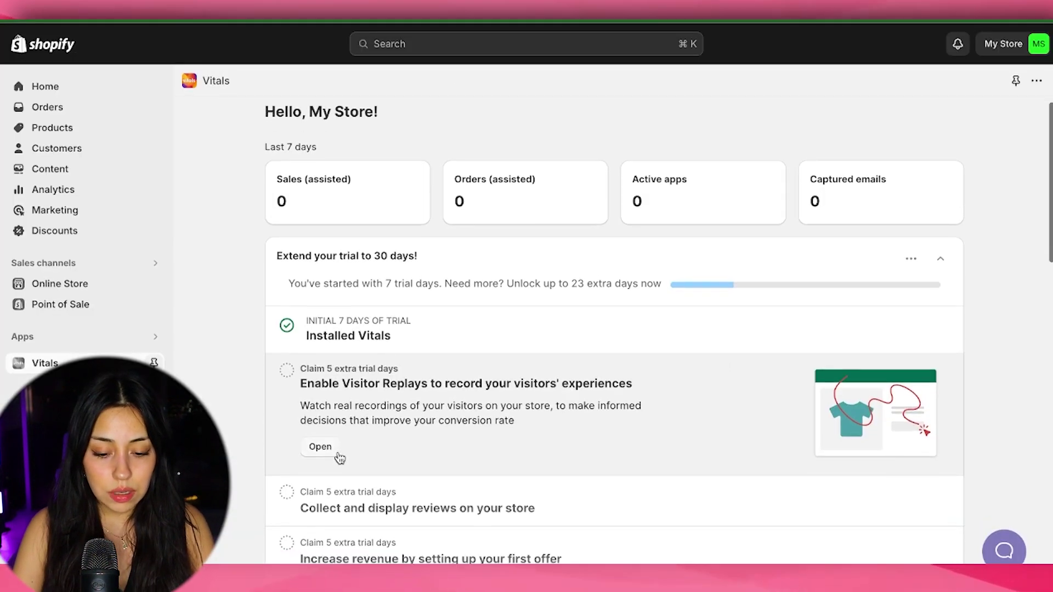
scroll(302, 394, "down", 1)
left_click(320, 402)
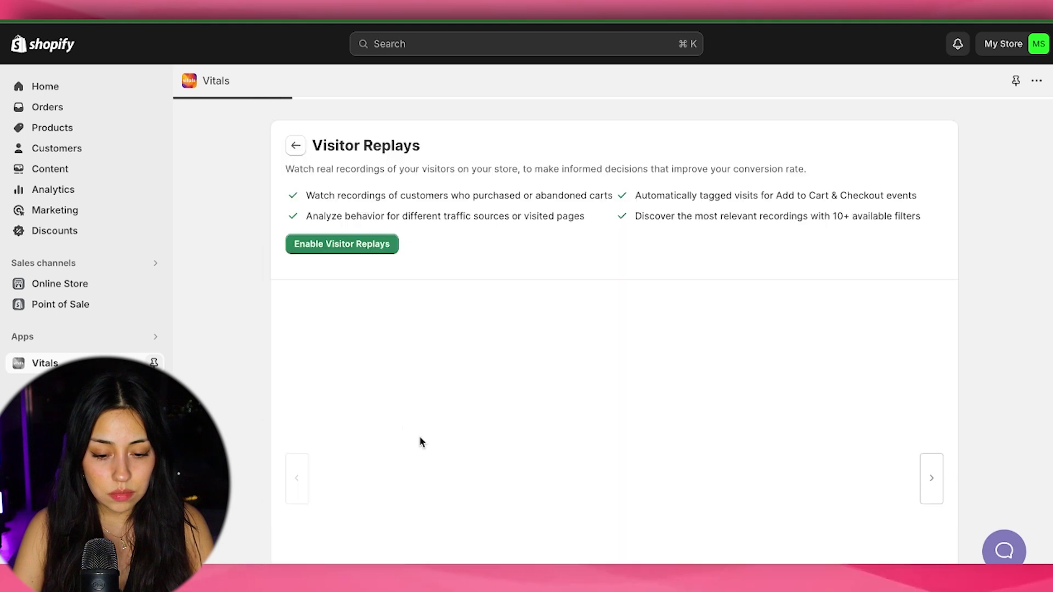
left_click(350, 251)
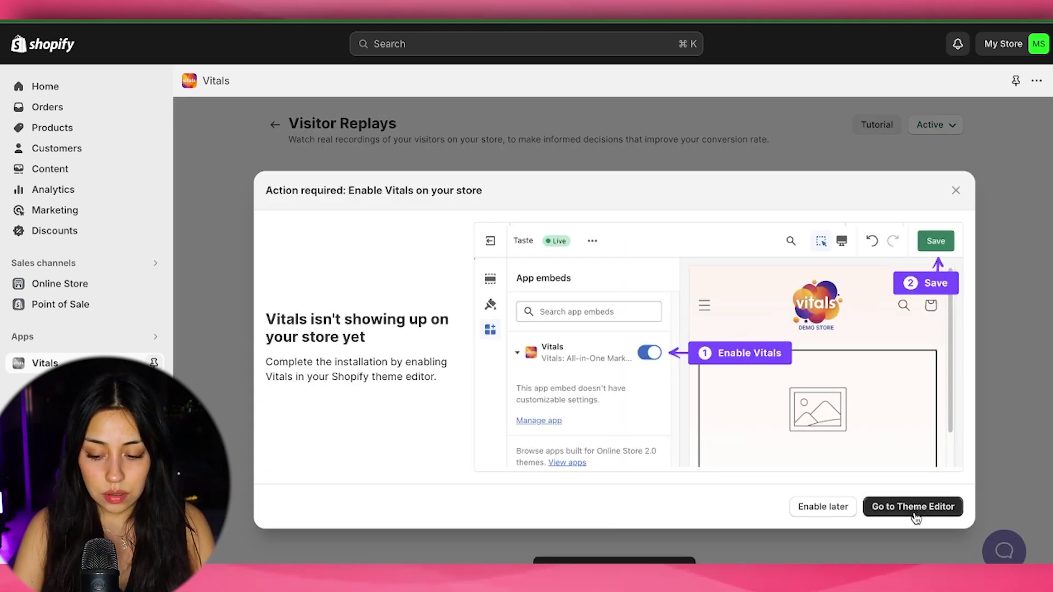
left_click(913, 506)
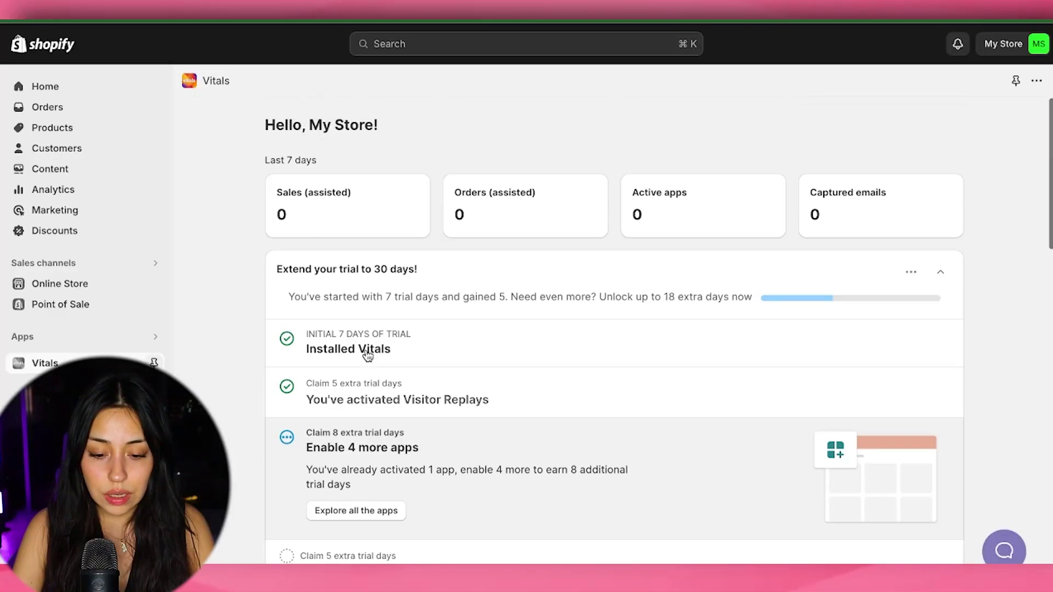
Activate the Product Reviews tool in Vitals and choose to import reviews from AliExpress.
scroll(397, 357, "down", 2)
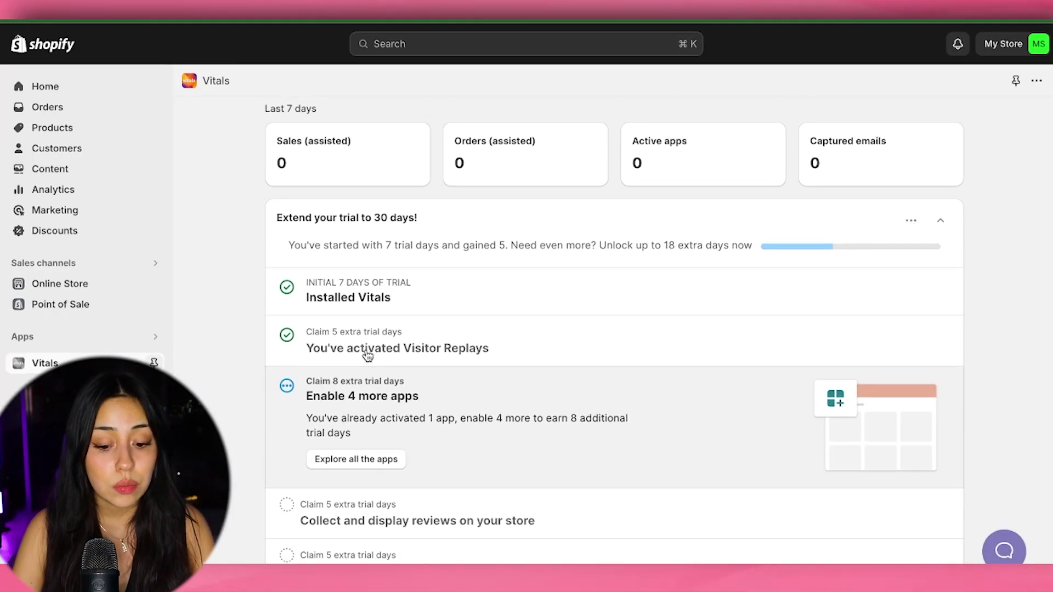
scroll(524, 373, "down", 8)
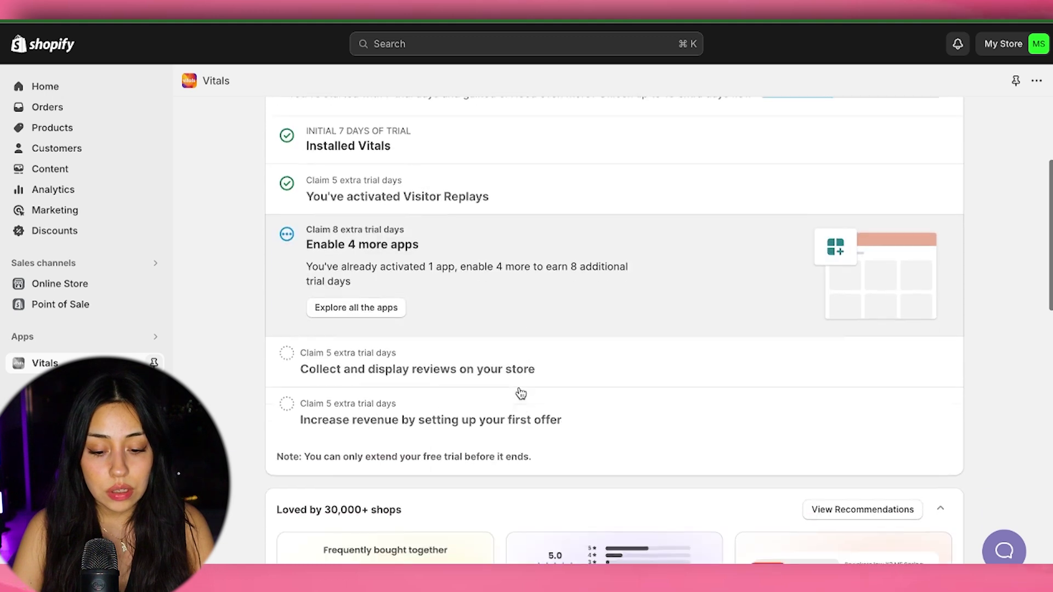
scroll(521, 394, "down", 8)
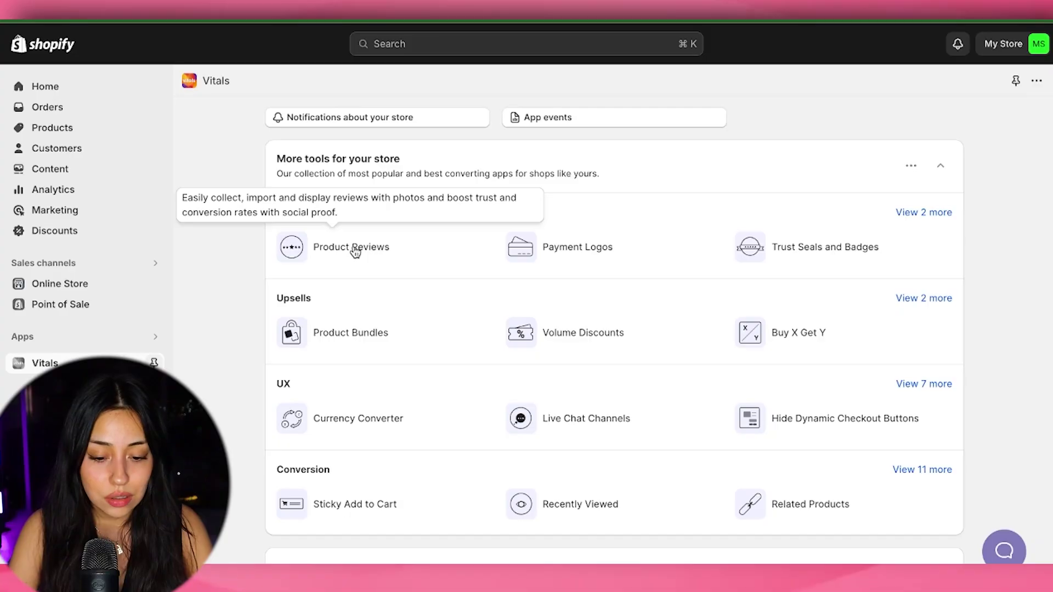
left_click(351, 248)
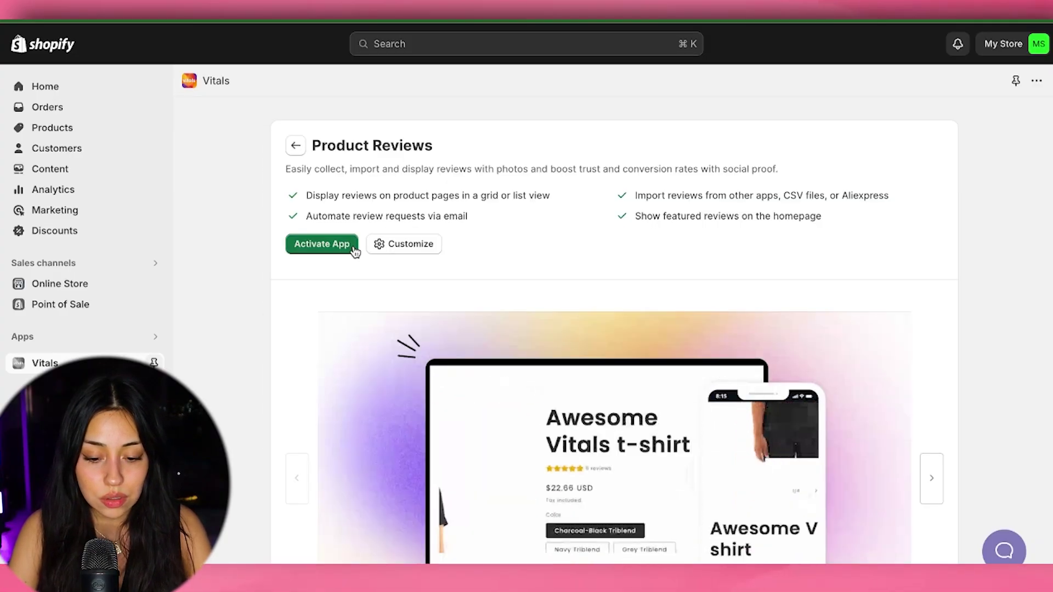
left_click(352, 245)
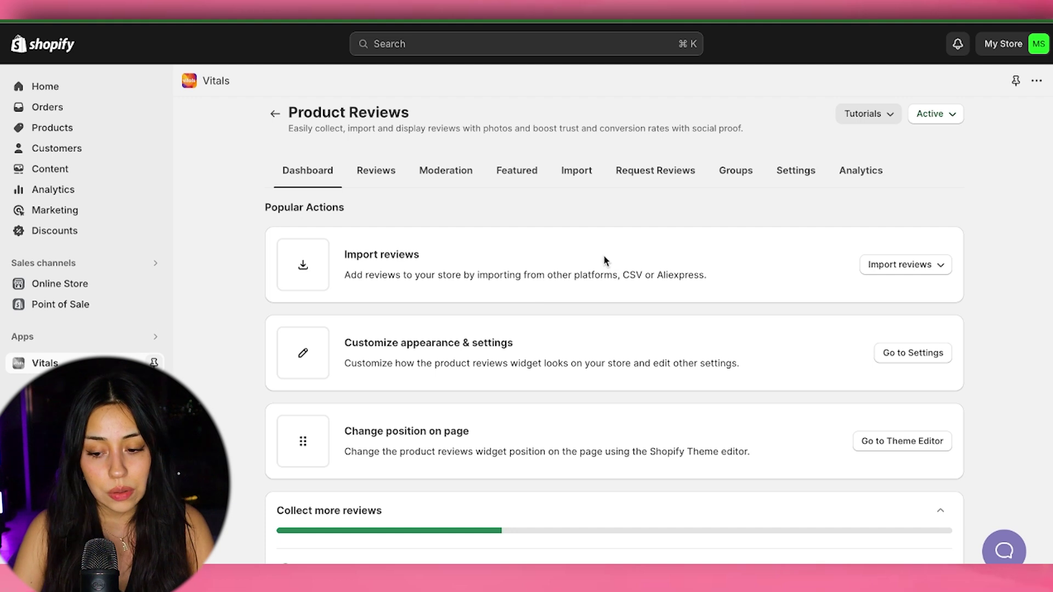
scroll(555, 256, "down", 1)
left_click(903, 265)
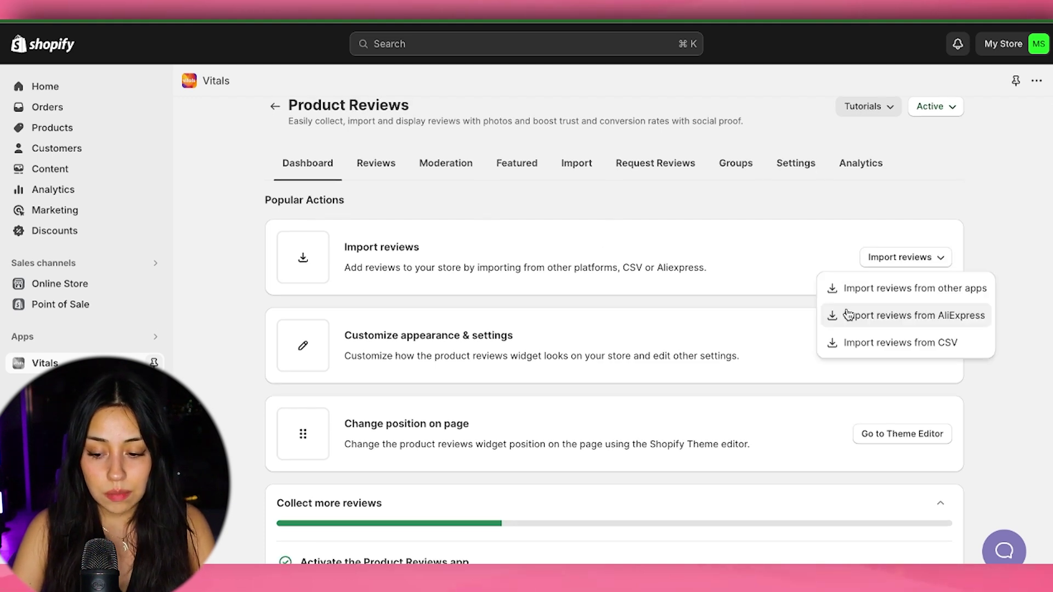
left_click(965, 323)
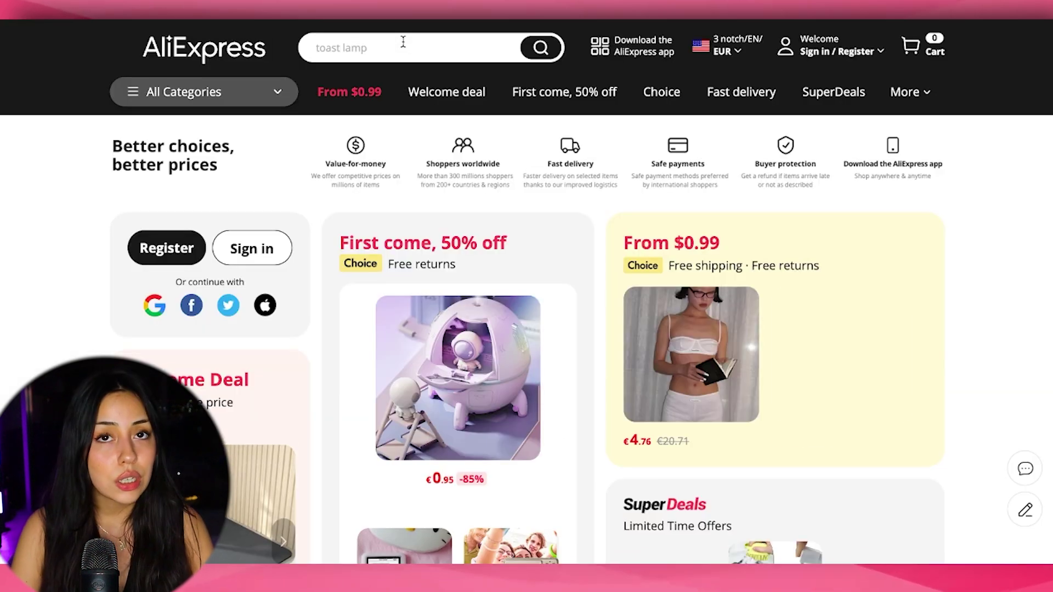
Search AliExpress for "toast lamp" and open the two toast-shaped night light listings in new tabs.
left_click(403, 41)
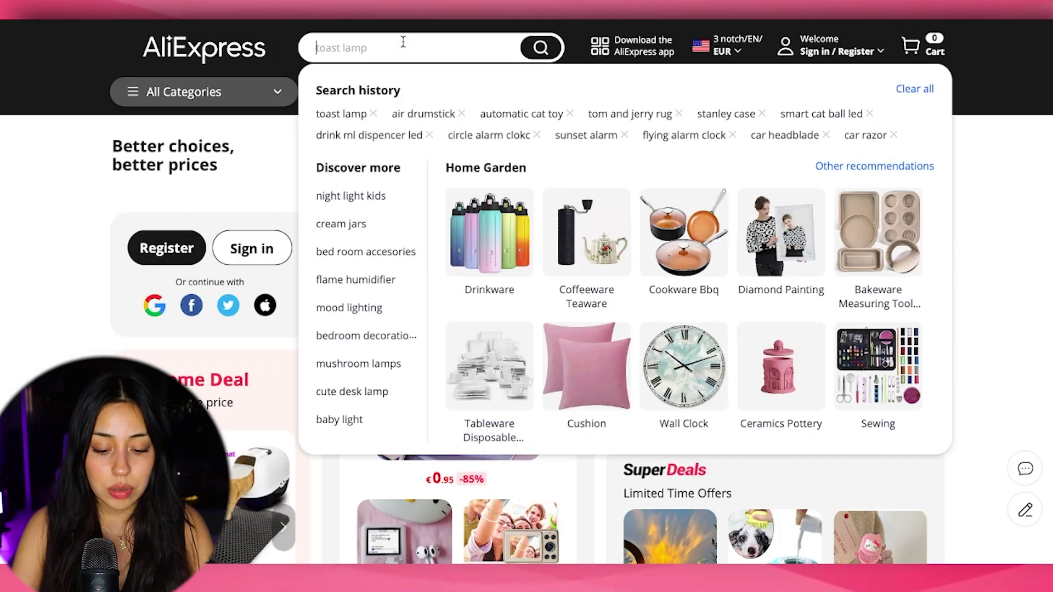
type("toast ")
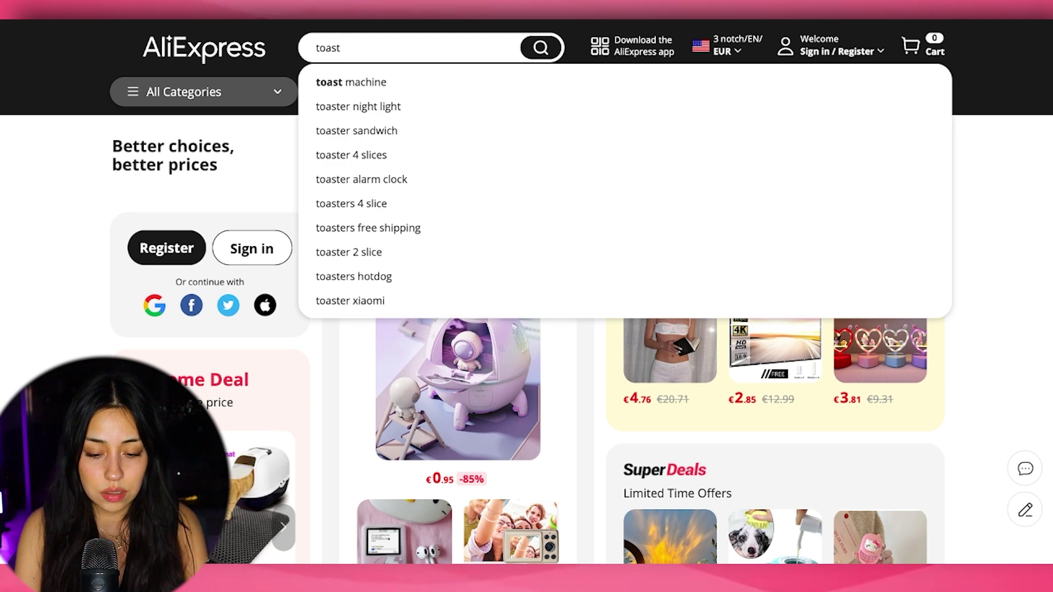
type("lamp")
key("Return")
mouse_move(567, 373)
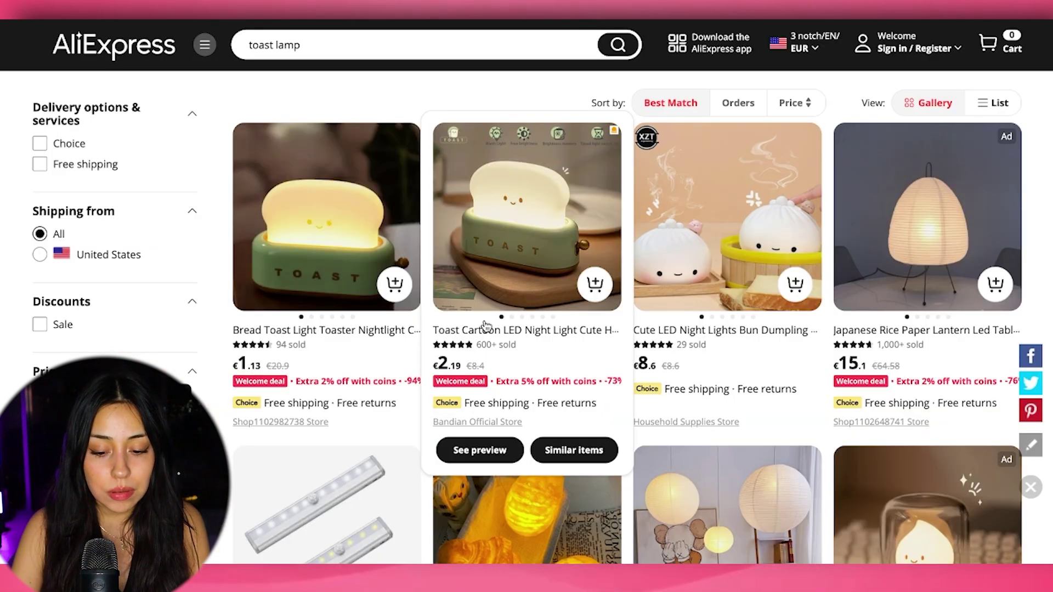
right_click(528, 263)
left_click(587, 268)
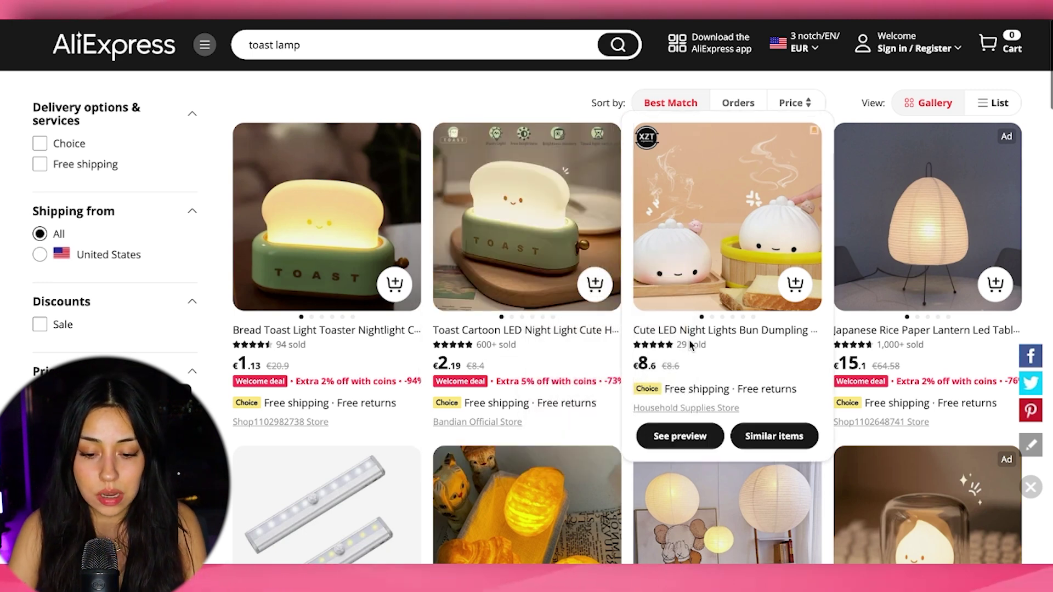
scroll(691, 345, "down", 1)
right_click(282, 175)
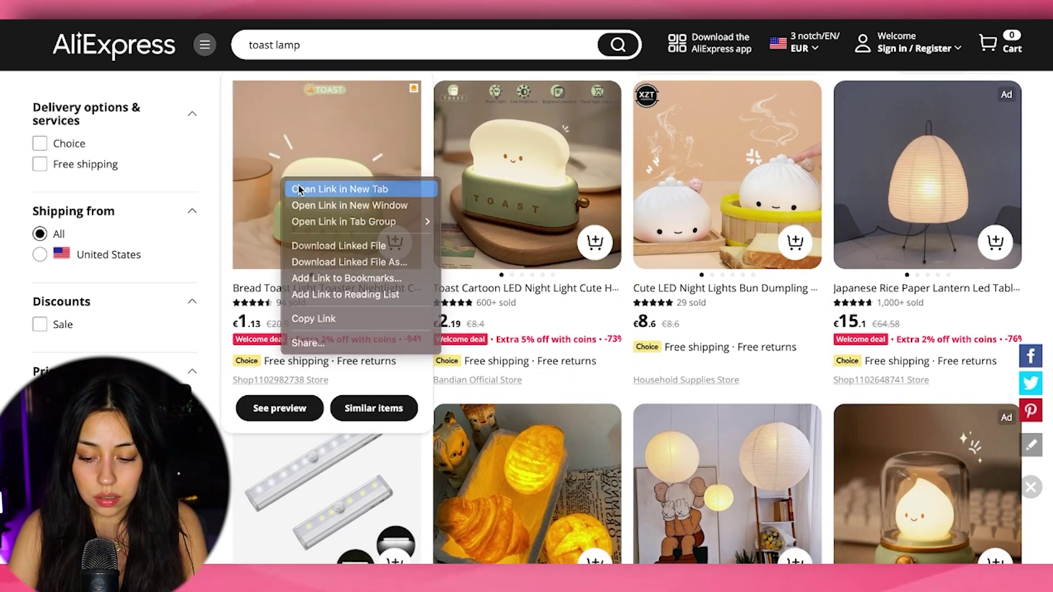
left_click(307, 186)
Check the customer reviews of the Toast Cartoon LED Night Light and put its link into the ToastyGlow product's AliExpress review import form.
scroll(501, 306, "down", 5)
scroll(500, 306, "down", 2)
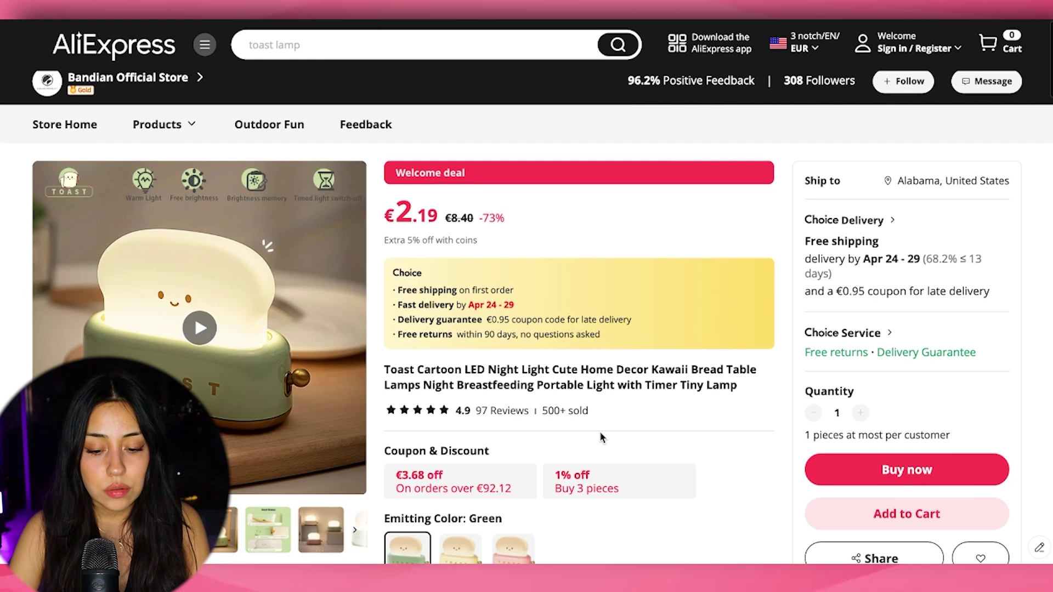
scroll(601, 436, "down", 15)
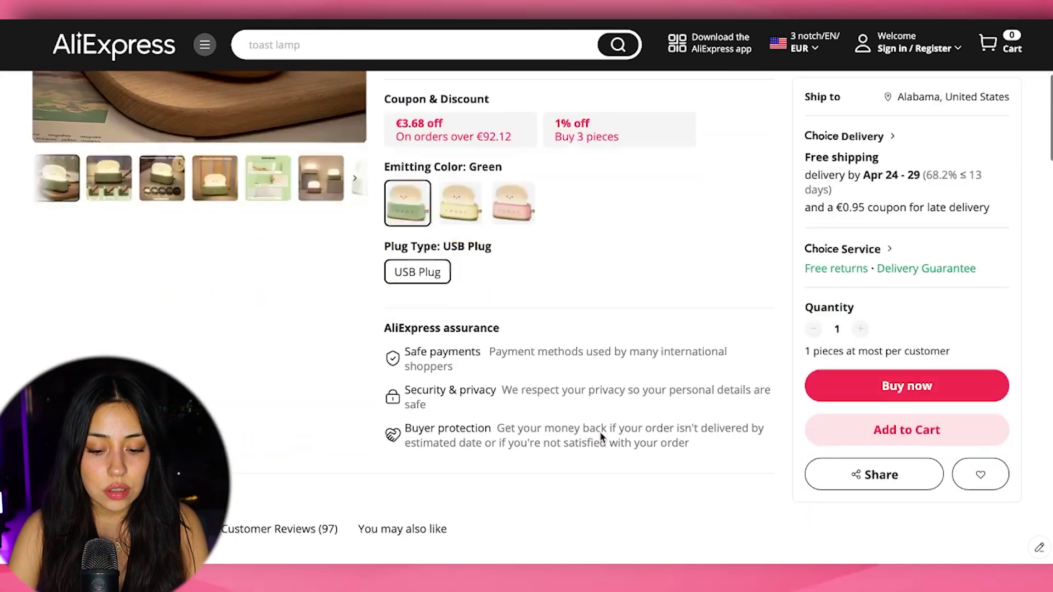
scroll(602, 437, "down", 5)
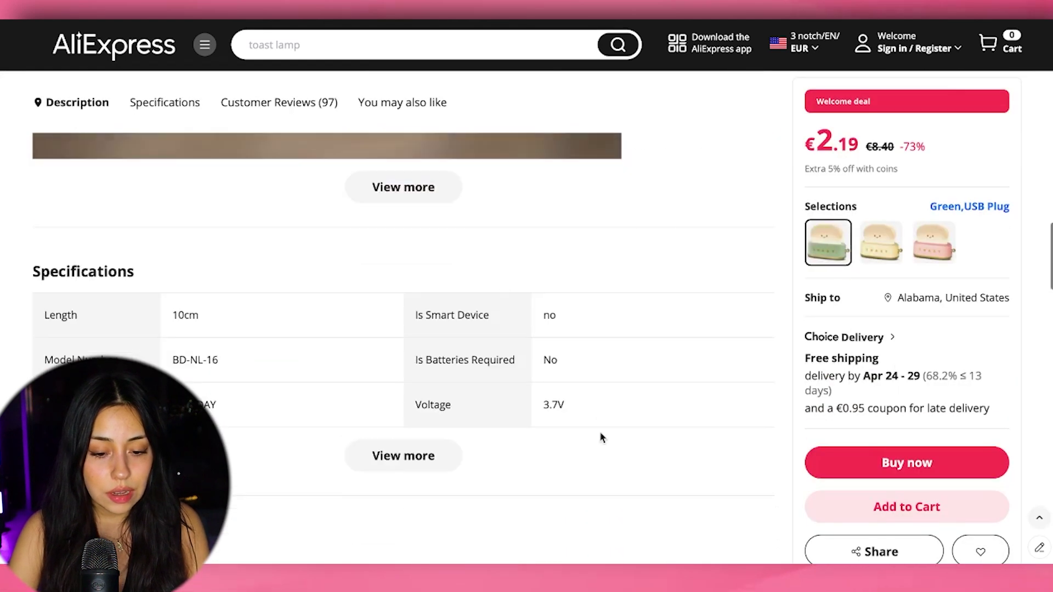
left_click(275, 111)
scroll(318, 219, "down", 2)
scroll(291, 345, "up", 1)
scroll(268, 337, "up", 8)
scroll(269, 338, "down", 4)
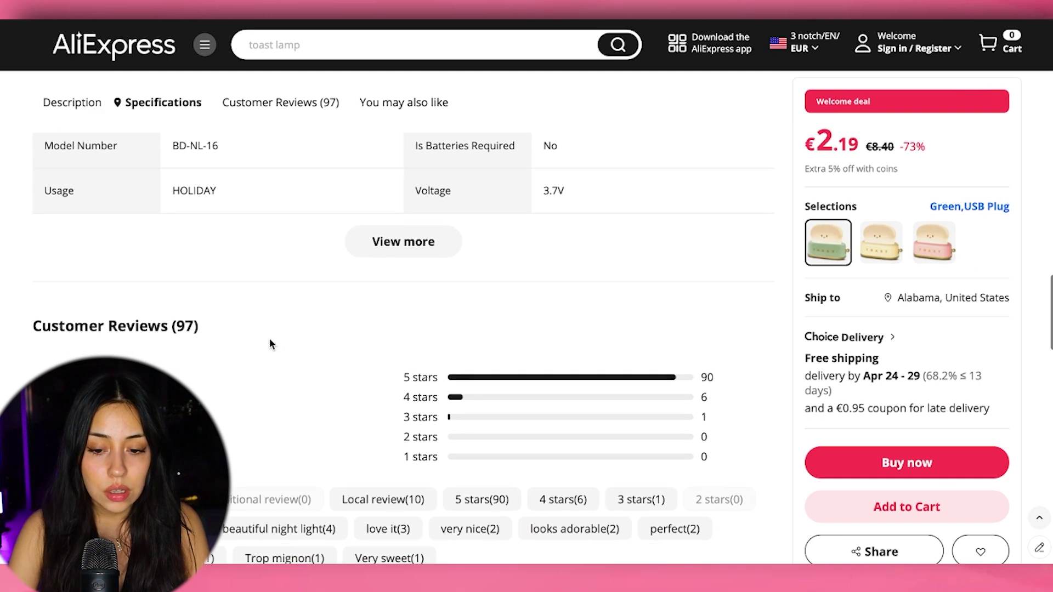
key("super+l")
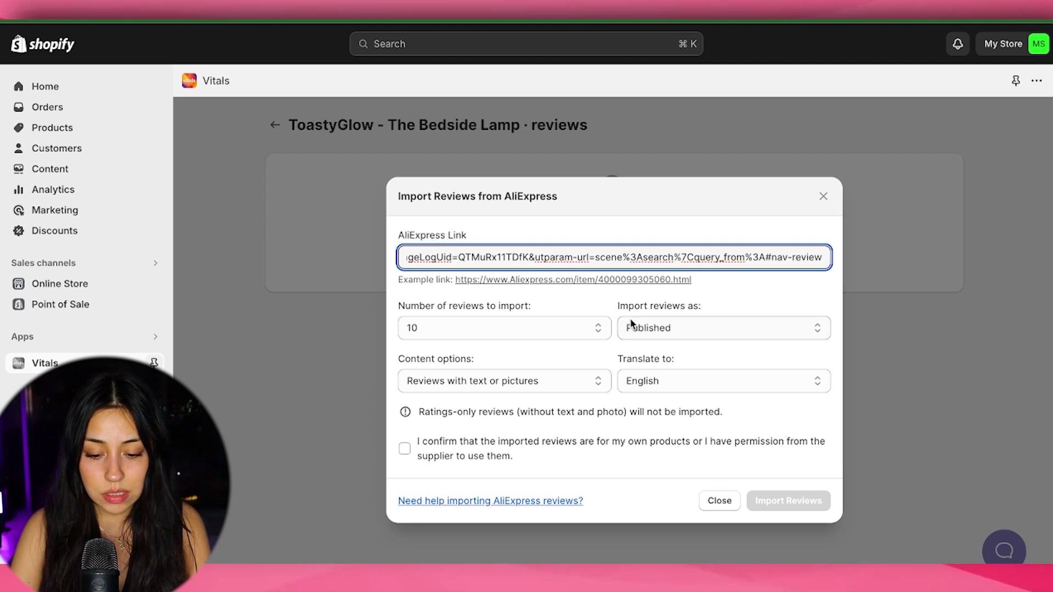
Import 200 published AliExpress reviews with text or pictures, translated to English, confirming permission to use them.
left_click(488, 328)
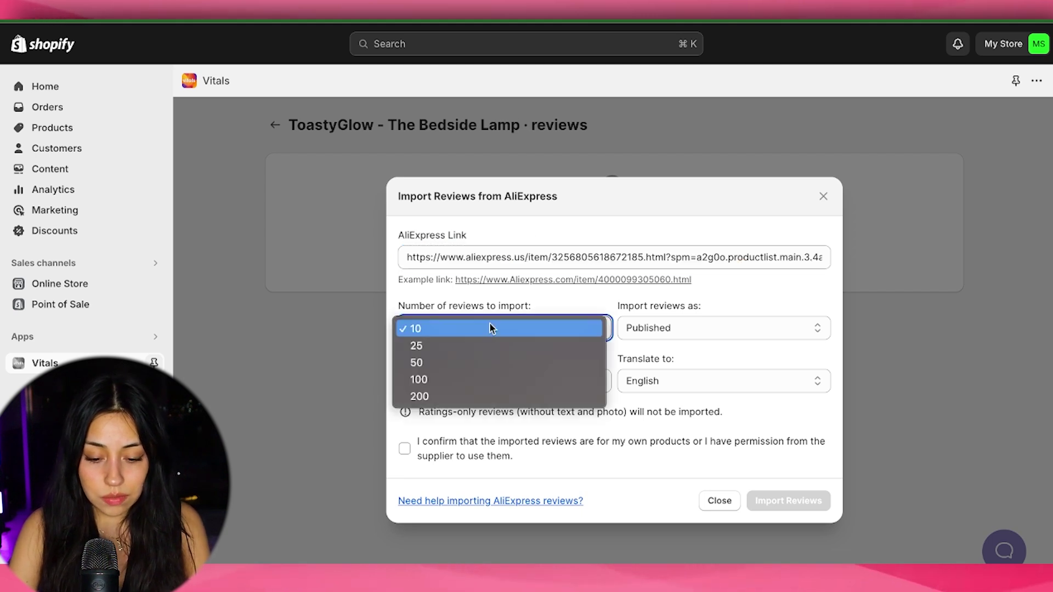
left_click(466, 396)
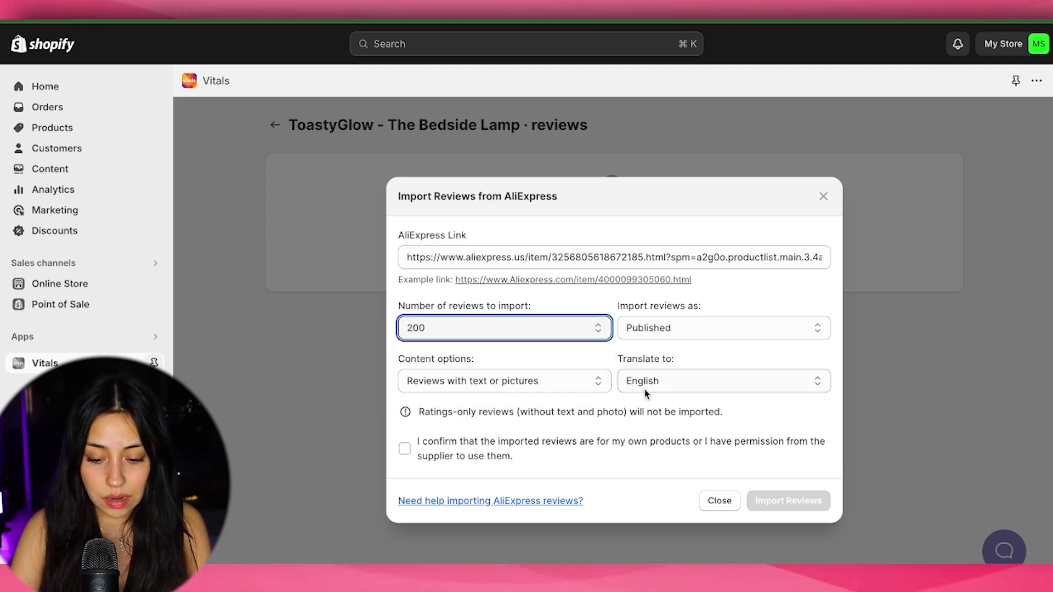
left_click(713, 329)
left_click(709, 327)
left_click(557, 383)
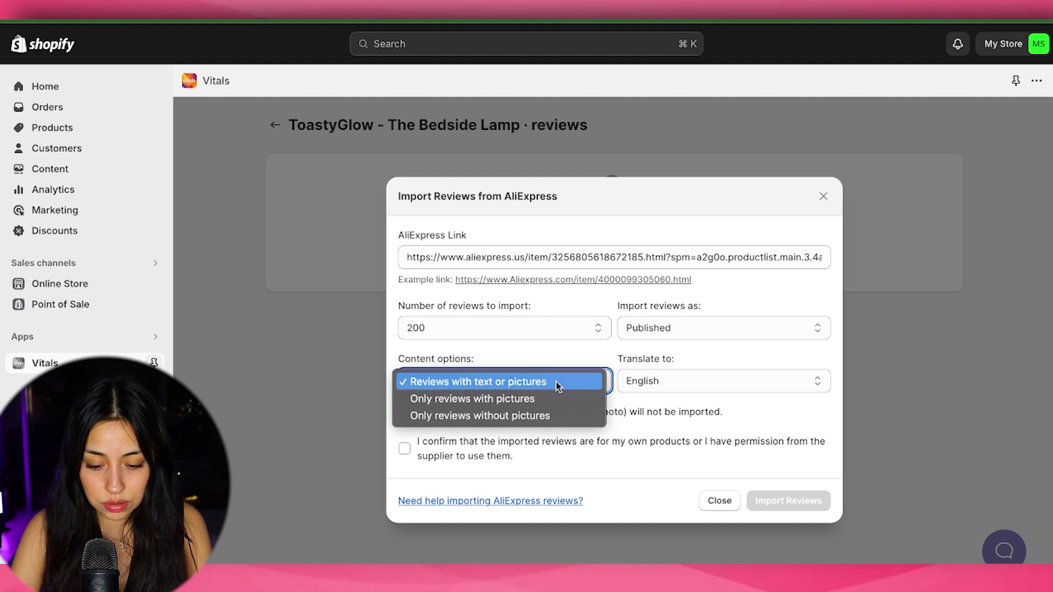
left_click(543, 384)
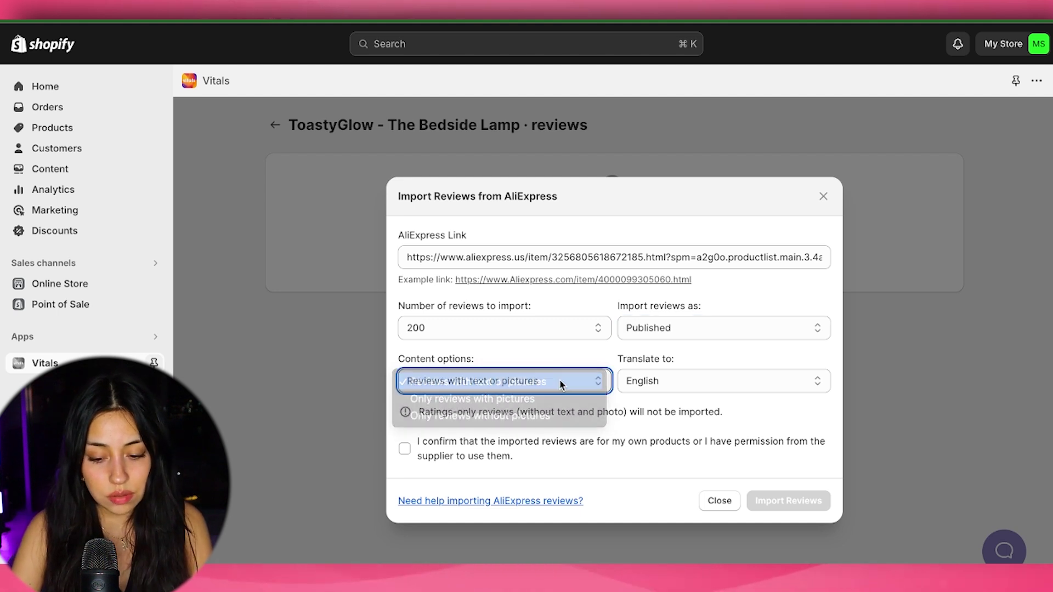
left_click(679, 378)
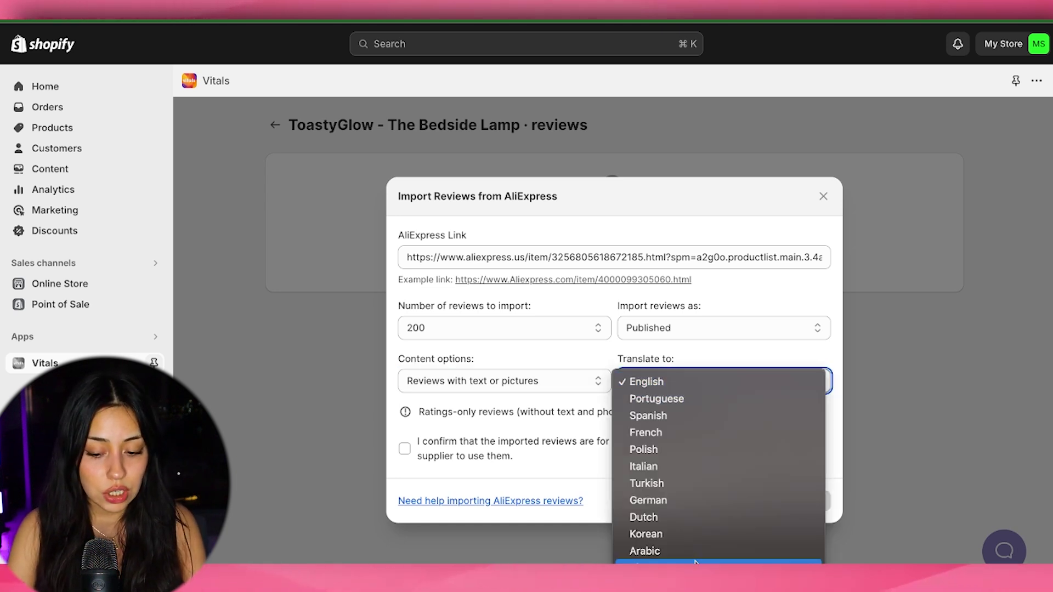
left_click(683, 354)
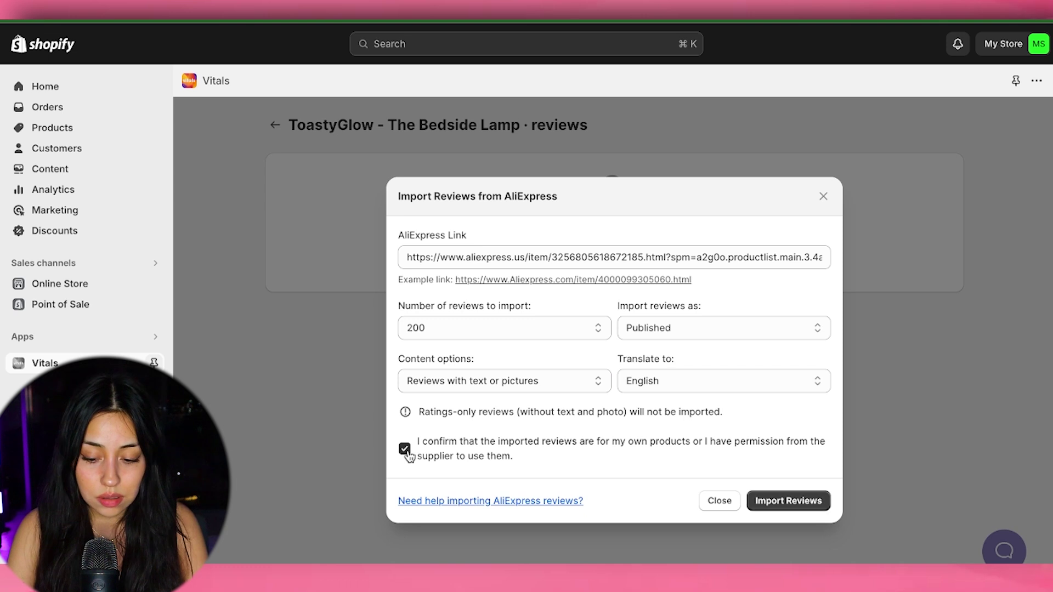
left_click(818, 502)
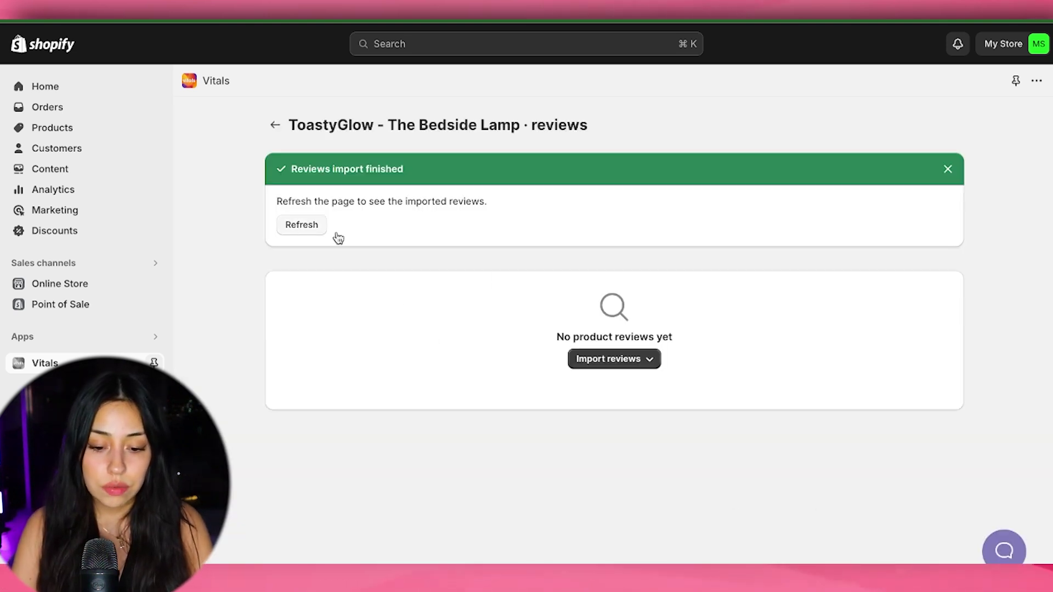
Refresh the ToastyGlow reviews page and look through the imported reviews' ratings, content and status.
left_click(307, 225)
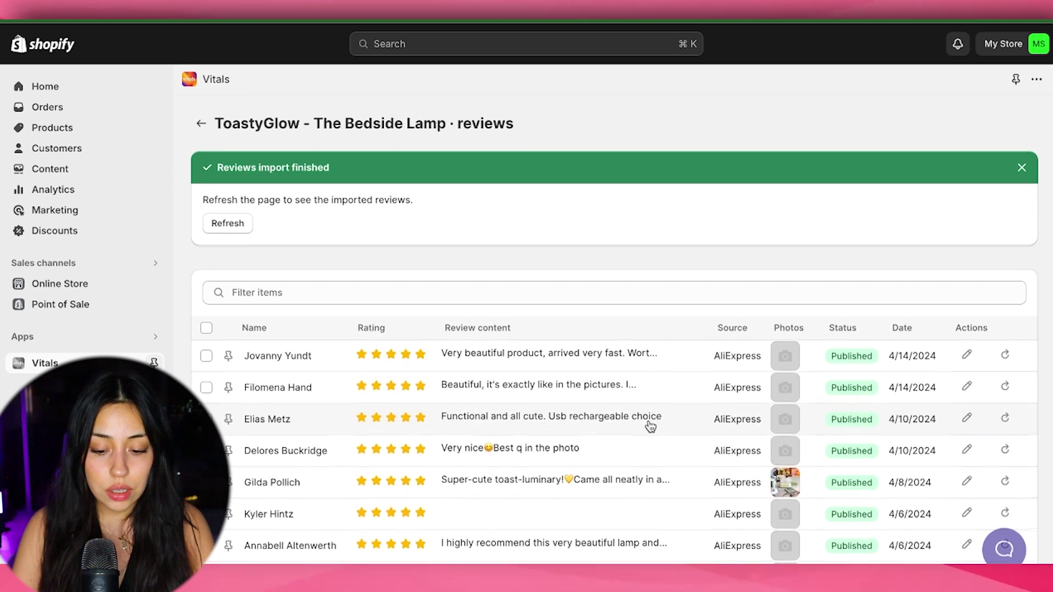
scroll(554, 455, "down", 10)
scroll(557, 456, "down", 5)
scroll(558, 456, "up", 15)
scroll(558, 456, "down", 8)
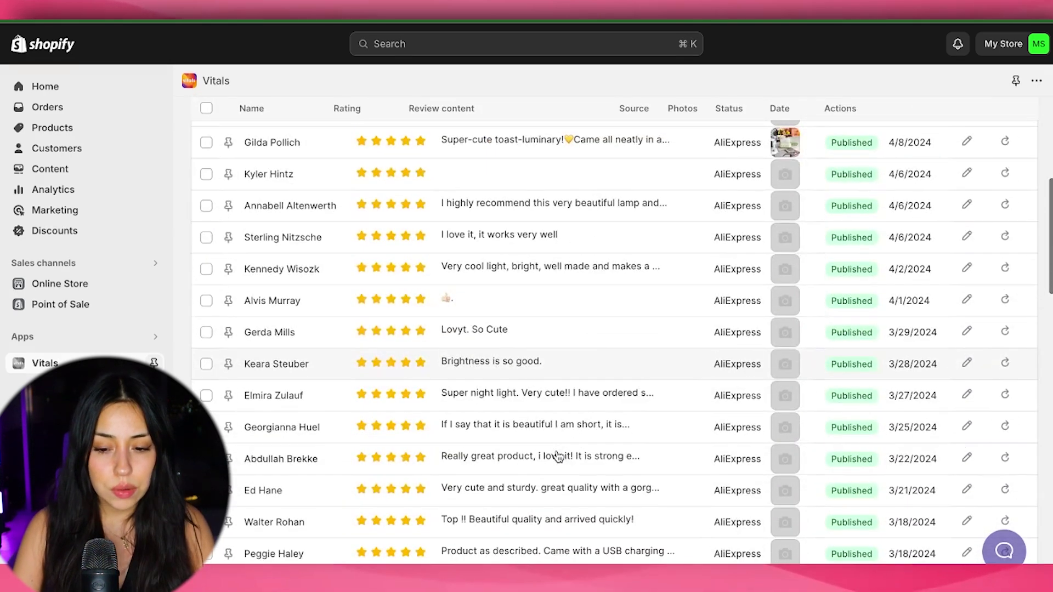
scroll(610, 343, "down", 2)
scroll(611, 343, "up", 1)
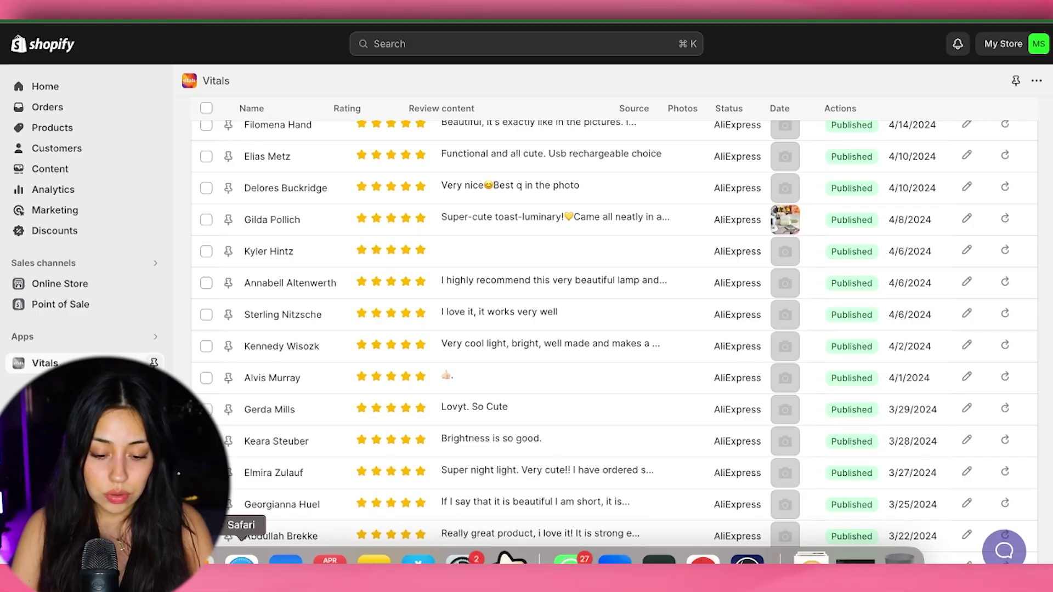
Find Volume Discounts among the Vitals upsell tools and start a new volume discount offer.
left_click(241, 559)
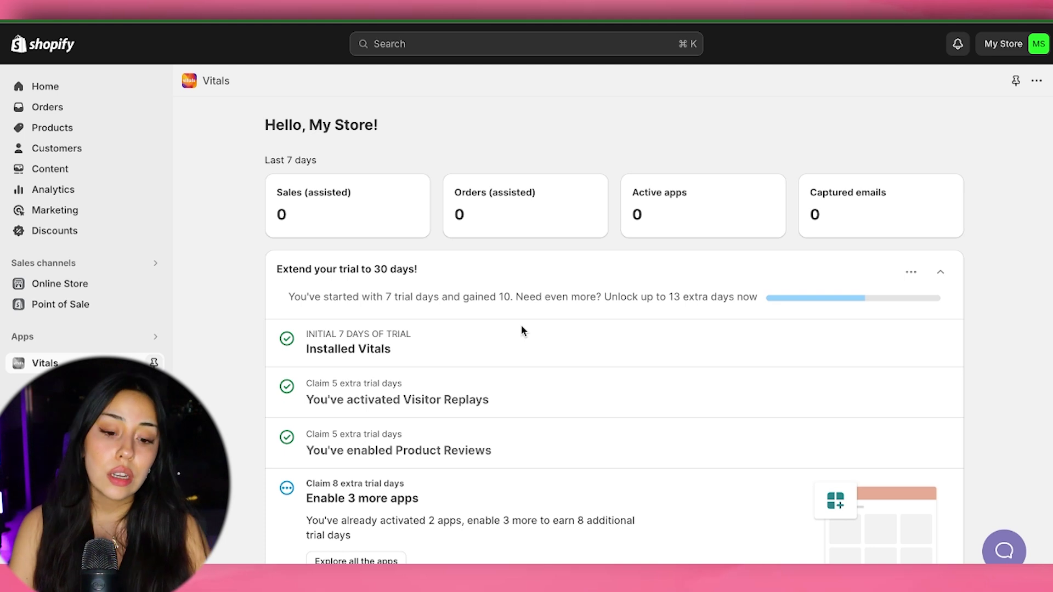
scroll(520, 331, "down", 1)
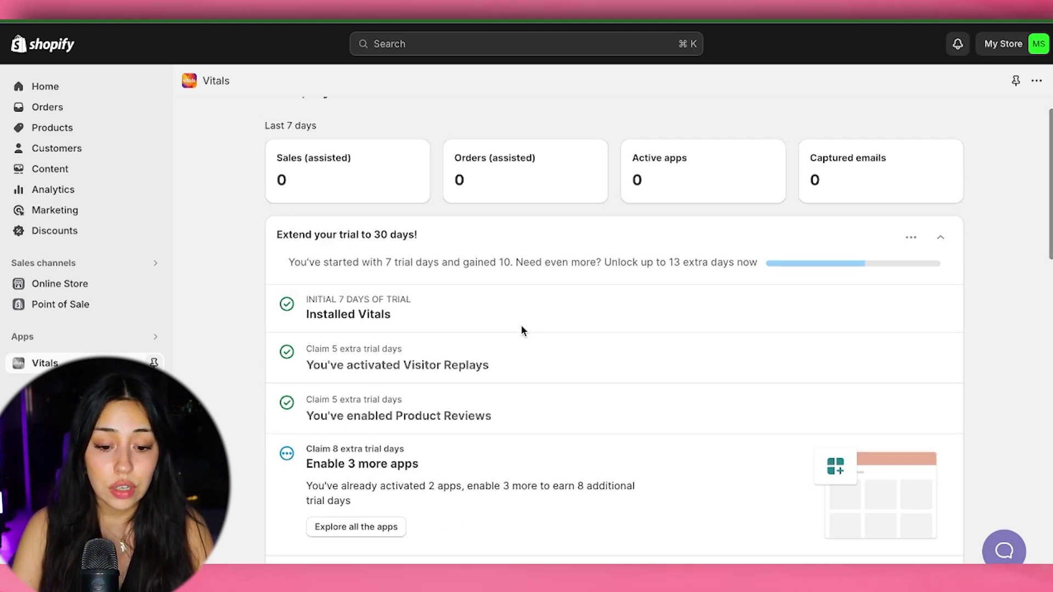
scroll(520, 330, "down", 10)
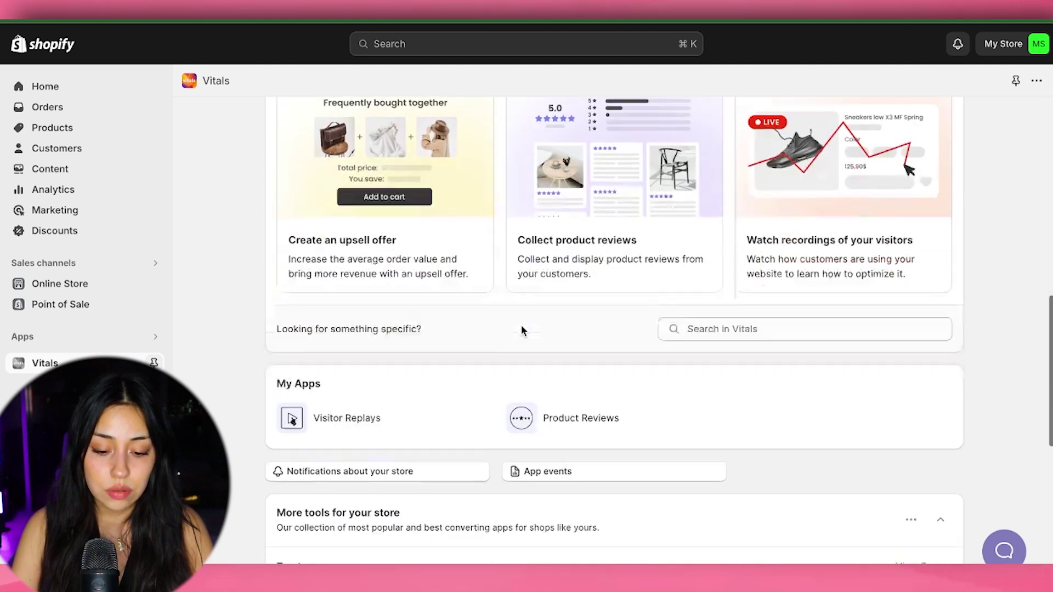
scroll(522, 329, "down", 5)
scroll(522, 330, "down", 3)
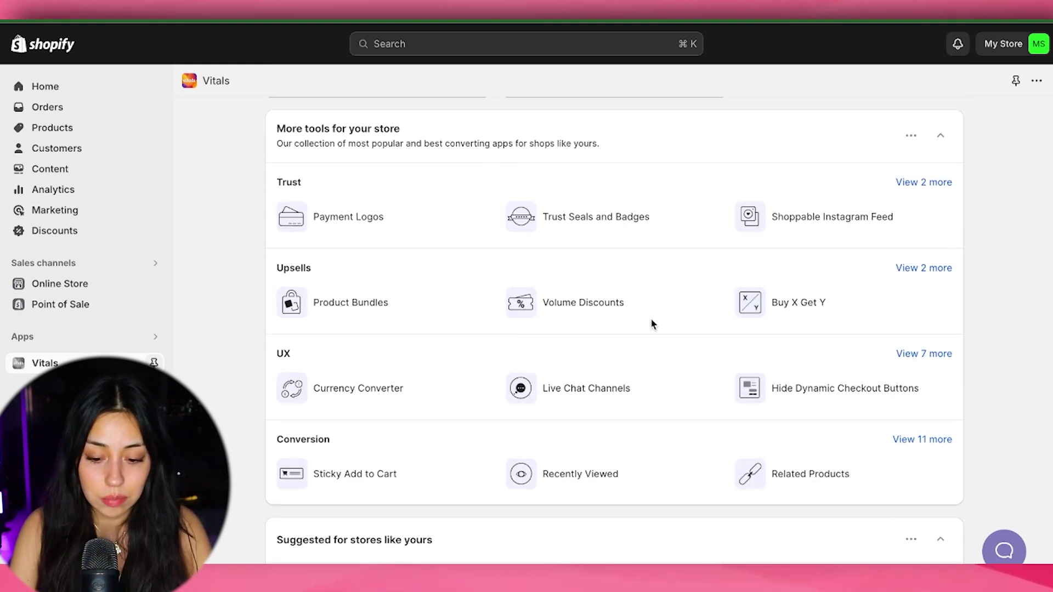
left_click(547, 303)
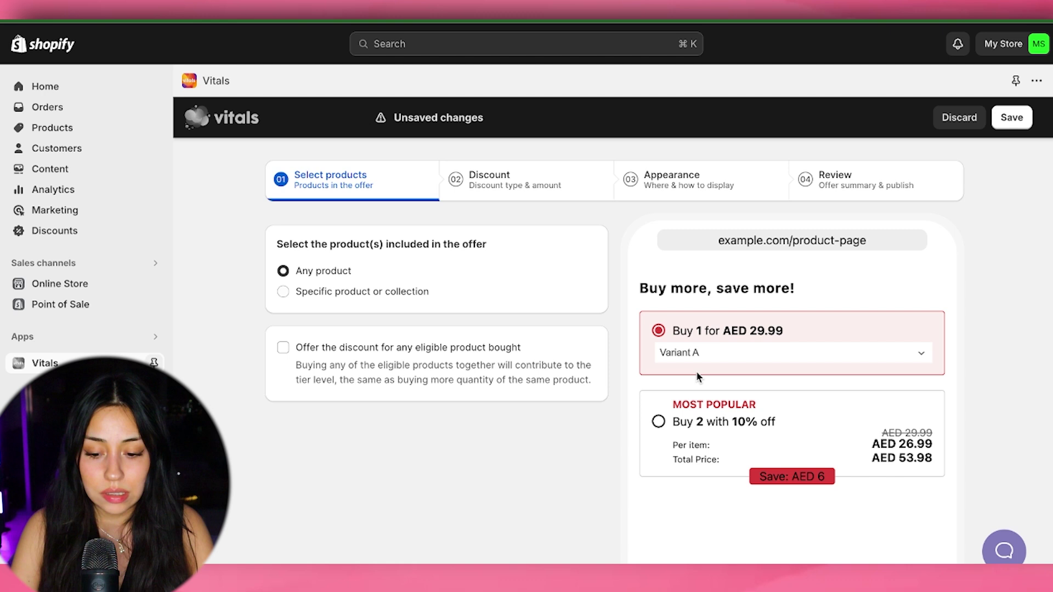
Restrict the volume discount offer to the specific product ToastyGlow - The Bedside Lamp.
scroll(698, 376, "down", 1)
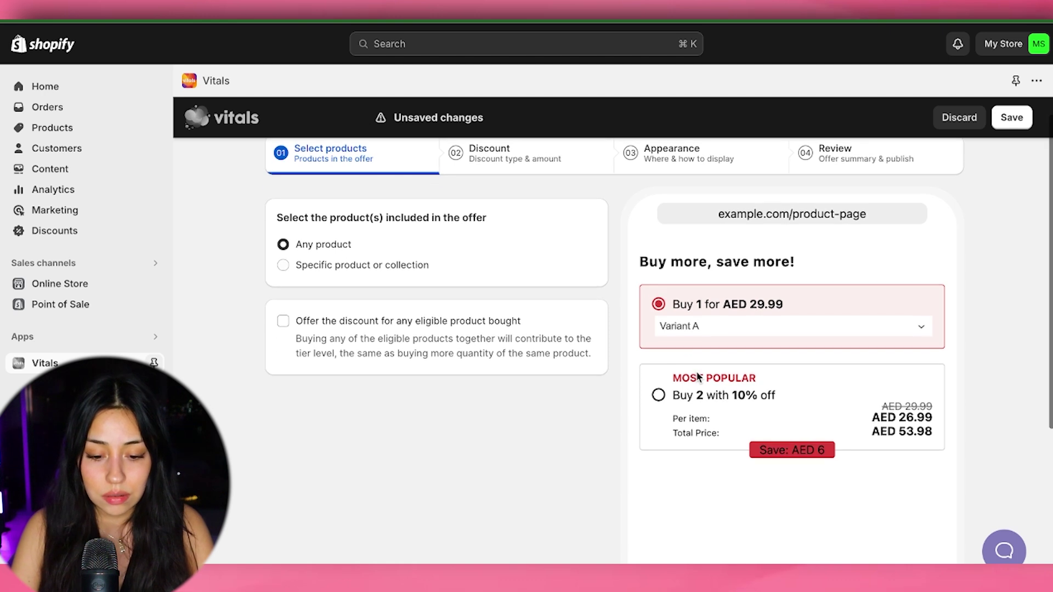
scroll(378, 295, "up", 1)
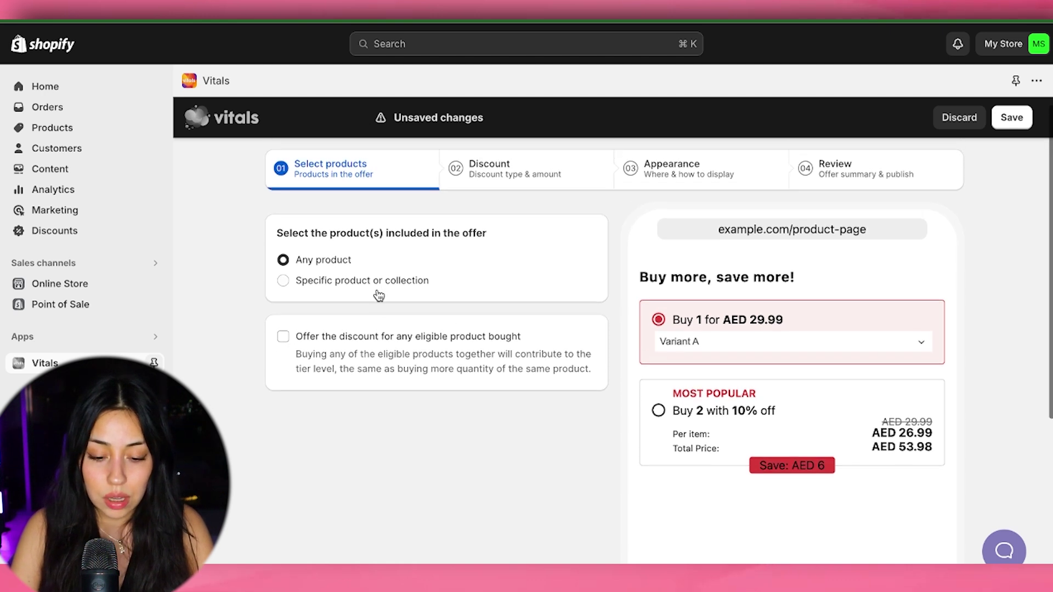
left_click(284, 282)
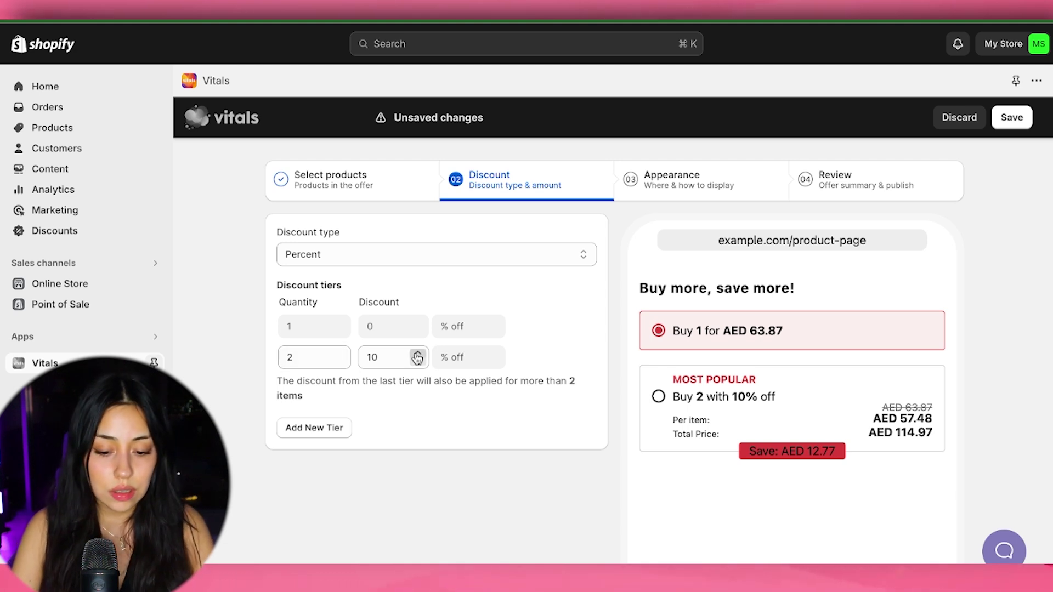
Set the discount for buying two items to 15% and continue to the offer's appearance settings.
key("BackSpace")
type("5")
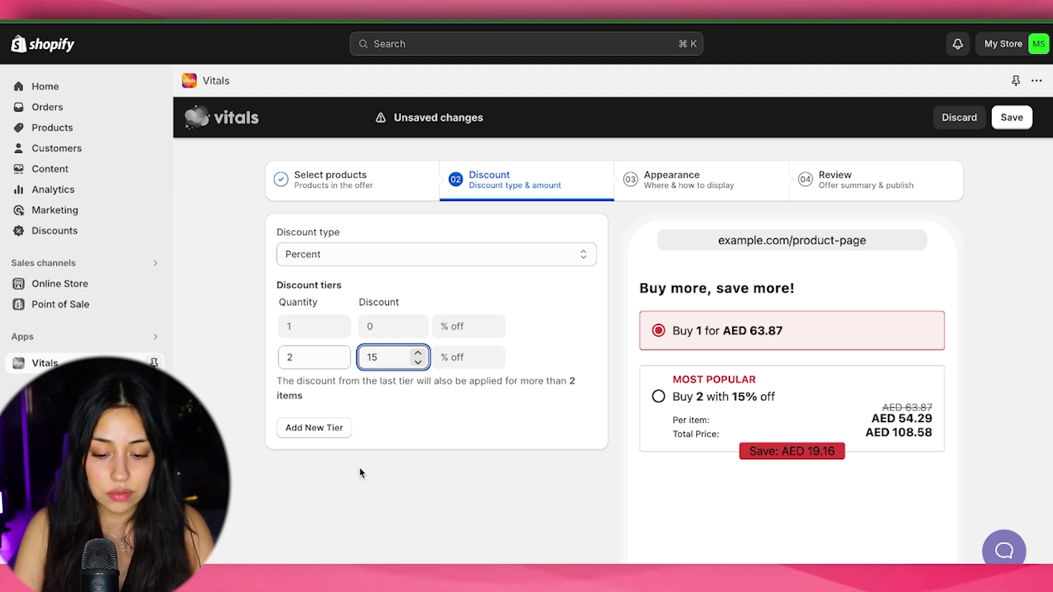
scroll(402, 496, "down", 1)
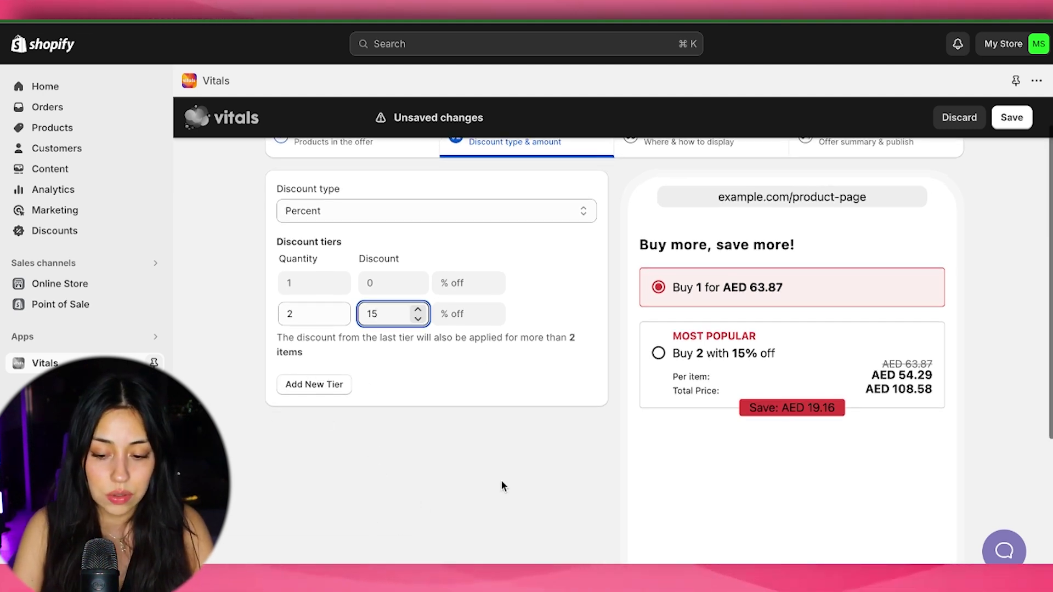
scroll(502, 479, "down", 5)
scroll(530, 413, "up", 5)
scroll(529, 412, "down", 3)
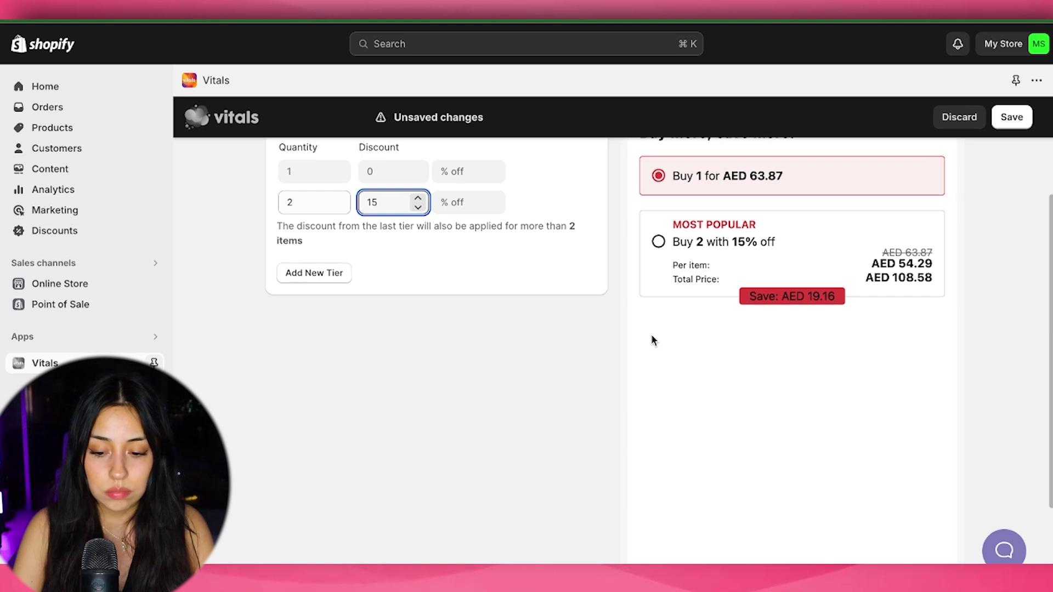
scroll(597, 362, "down", 3)
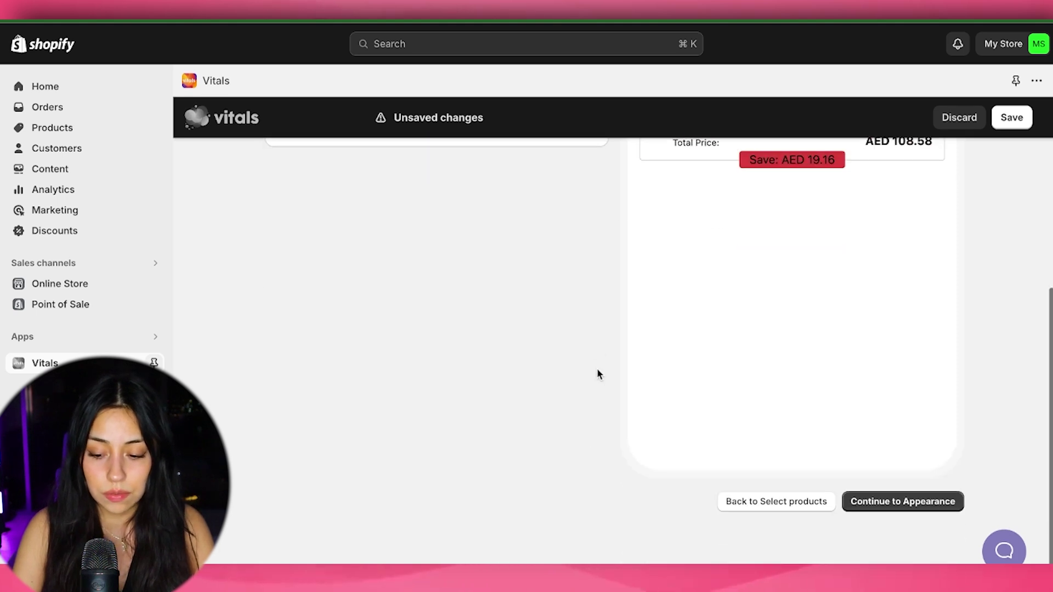
left_click(915, 506)
Change the volume discount widget's accent color from red to a warm orange and publish the offer.
scroll(600, 464, "down", 4)
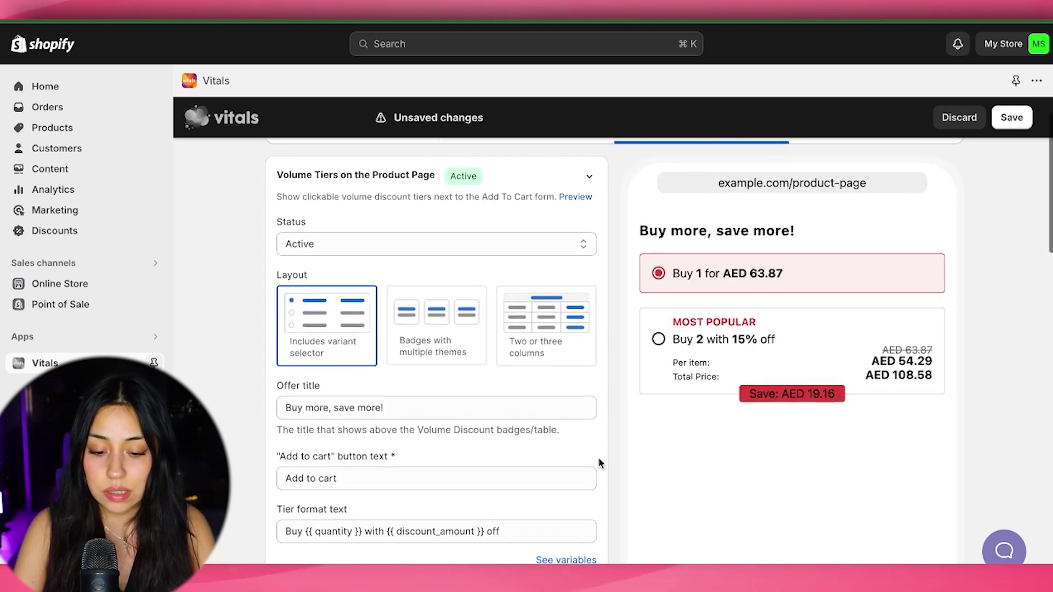
scroll(599, 459, "down", 1)
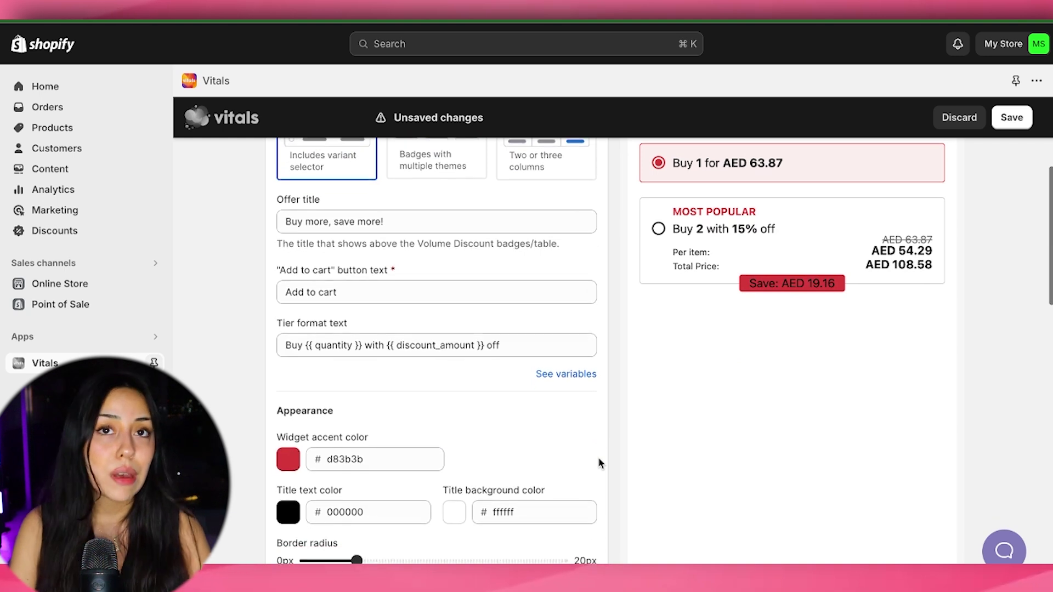
scroll(264, 463, "down", 1)
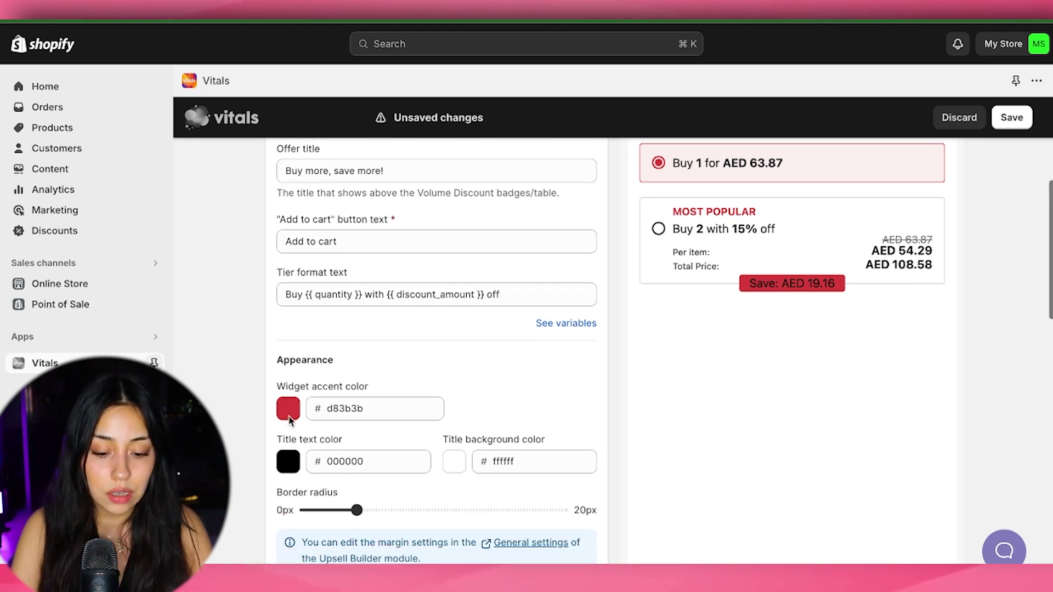
left_click(289, 414)
left_click_drag(350, 438, 329, 436)
left_click(333, 437)
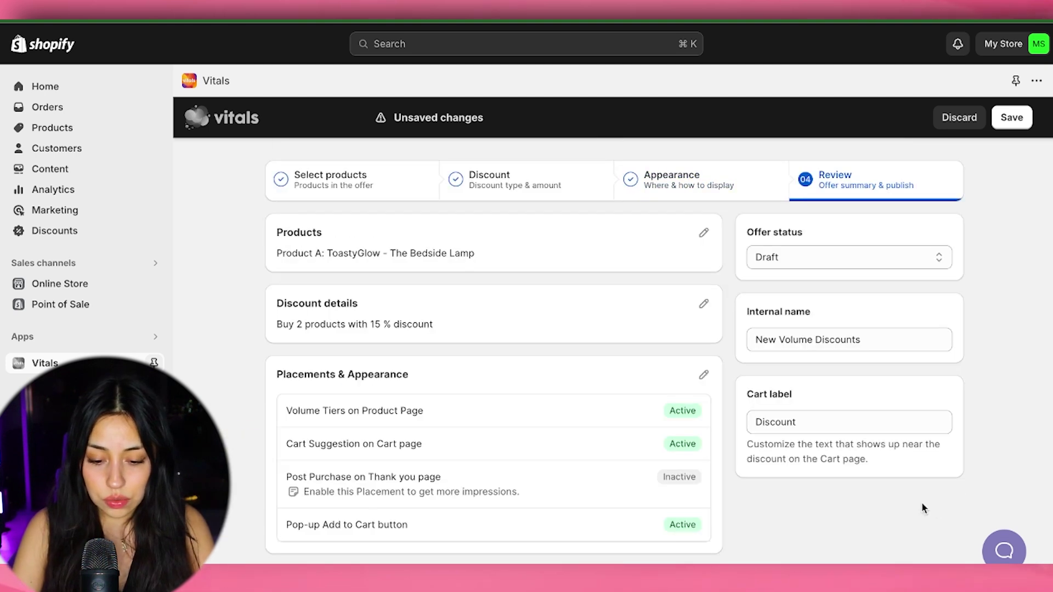
scroll(532, 375, "down", 2)
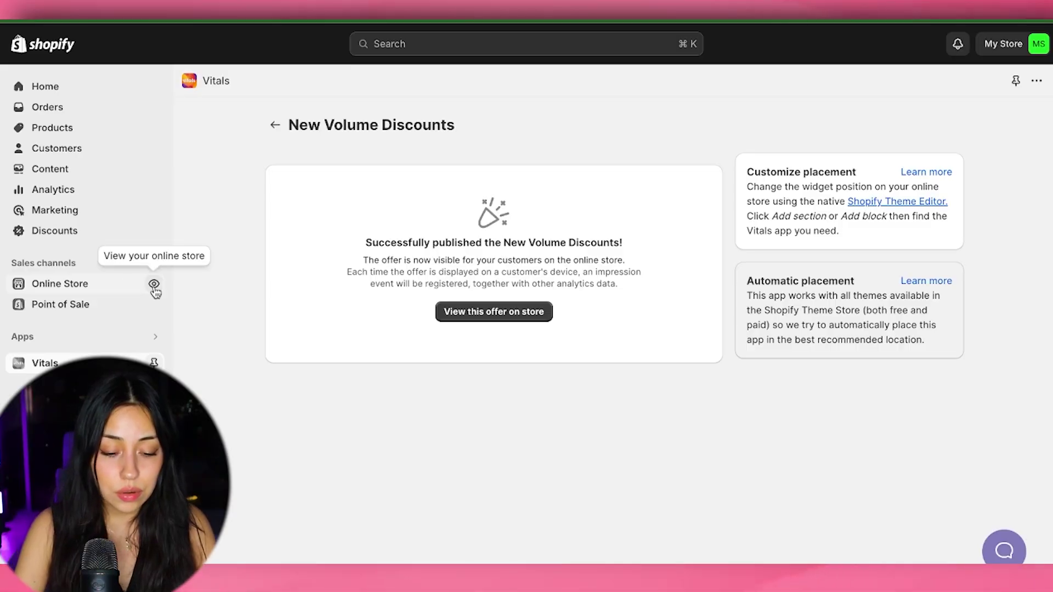
Preview the ToastyGlow product page in the theme editor and check the volume discount tiers above the buy buttons.
left_click(115, 285)
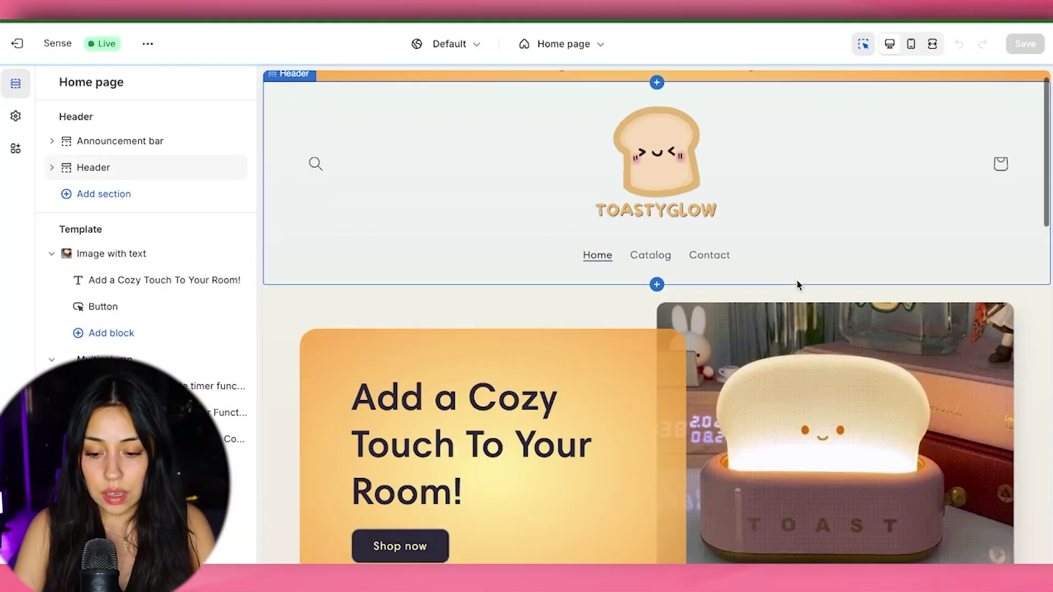
scroll(797, 281, "down", 3)
scroll(797, 280, "down", 2)
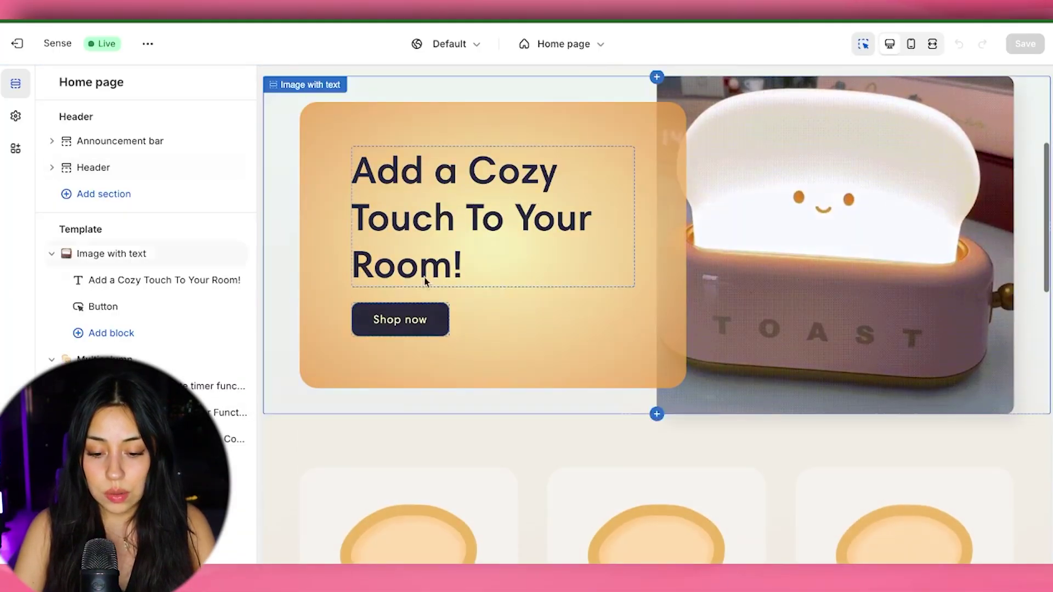
left_click(400, 323)
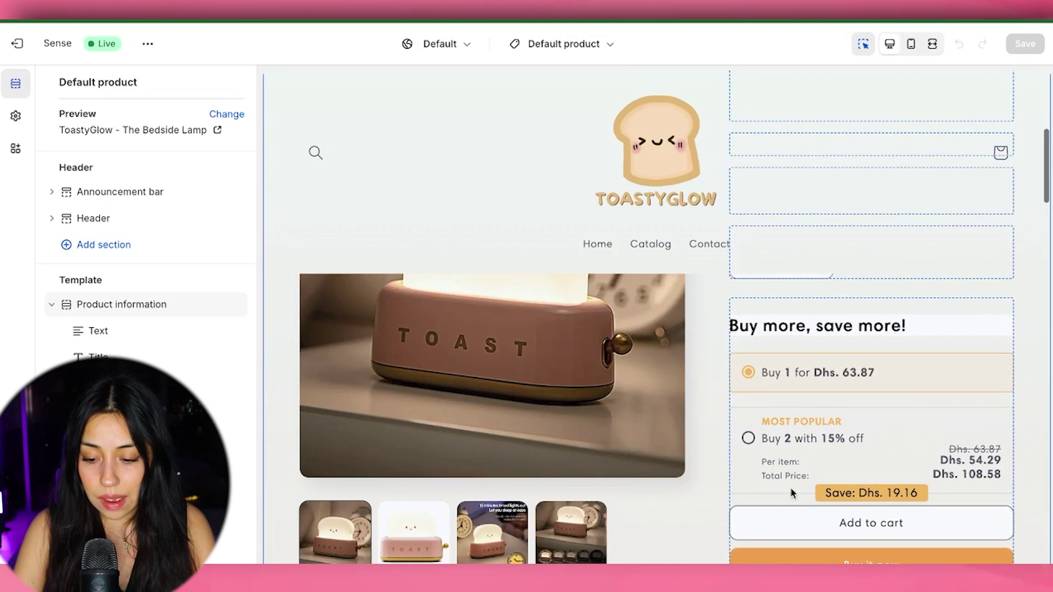
scroll(886, 462, "down", 3)
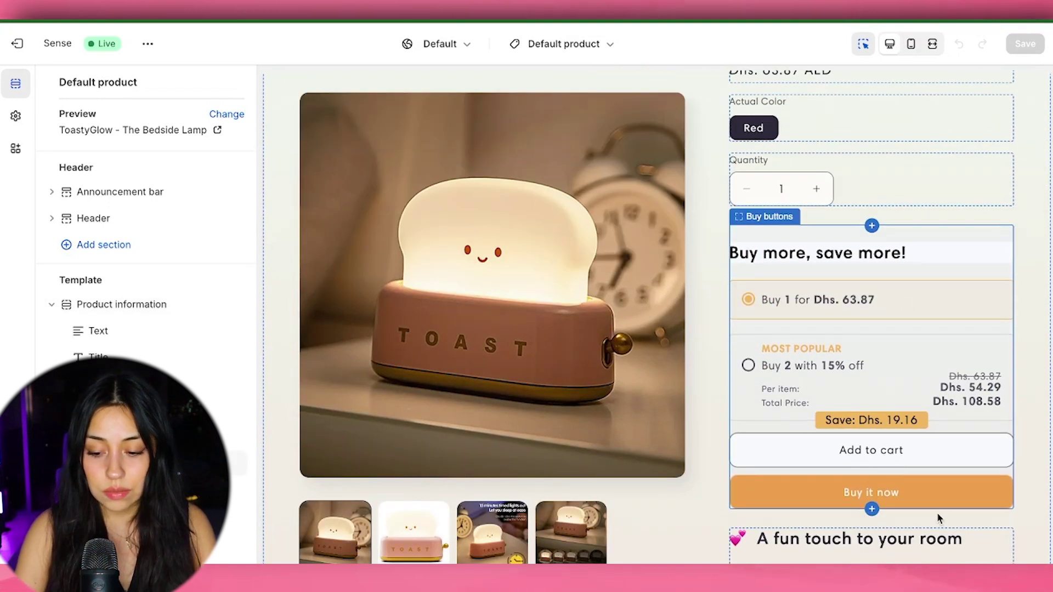
Look through the product page preview, examining the imported customer reviews, their photos and the star rating under the title.
scroll(877, 466, "down", 10)
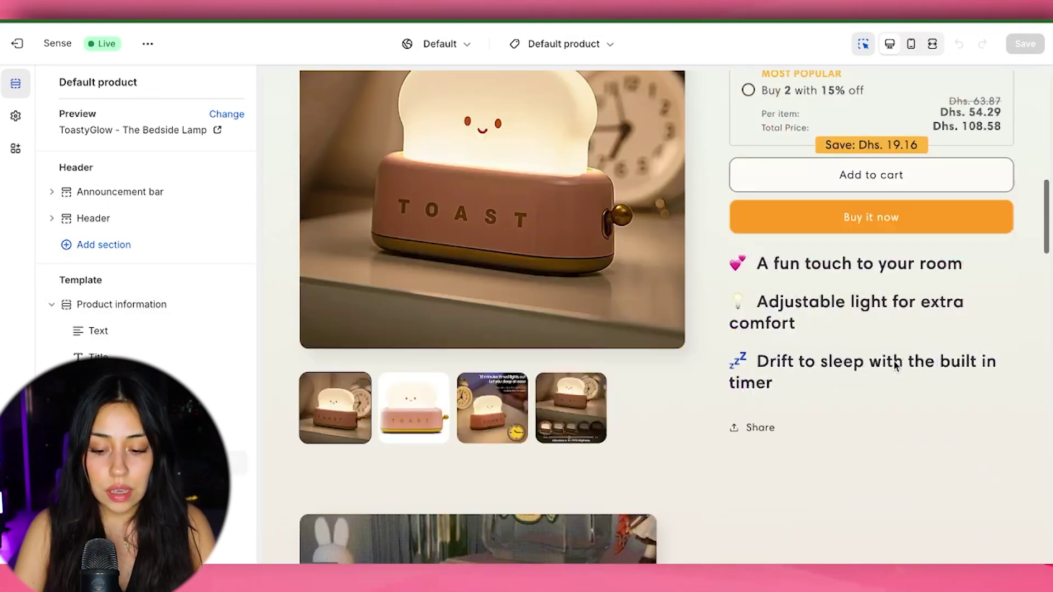
scroll(893, 364, "down", 10)
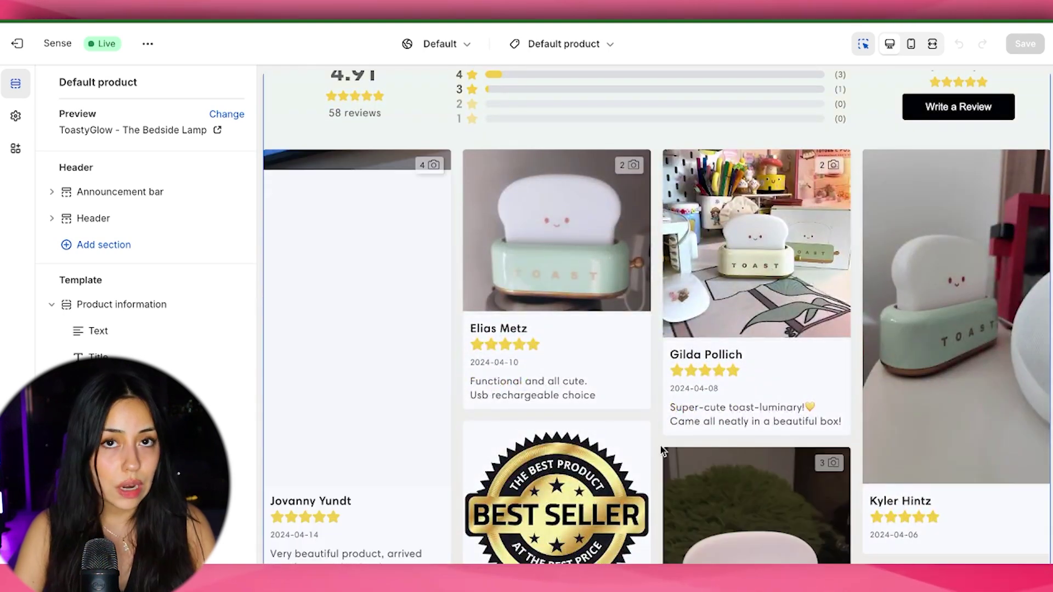
scroll(660, 446, "down", 2)
scroll(661, 449, "down", 6)
scroll(662, 450, "up", 3)
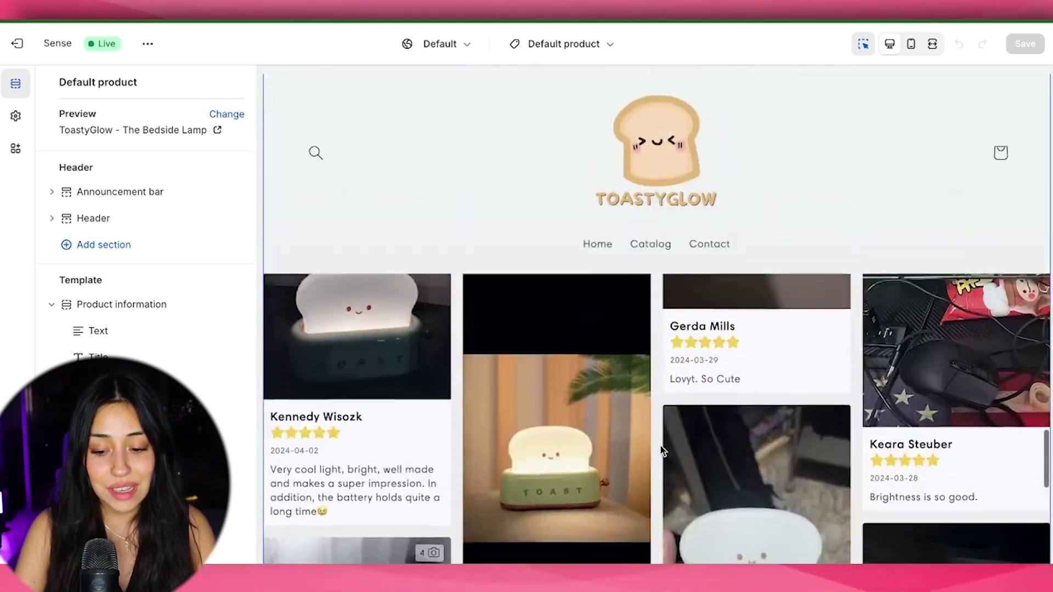
scroll(661, 449, "down", 8)
scroll(661, 450, "down", 10)
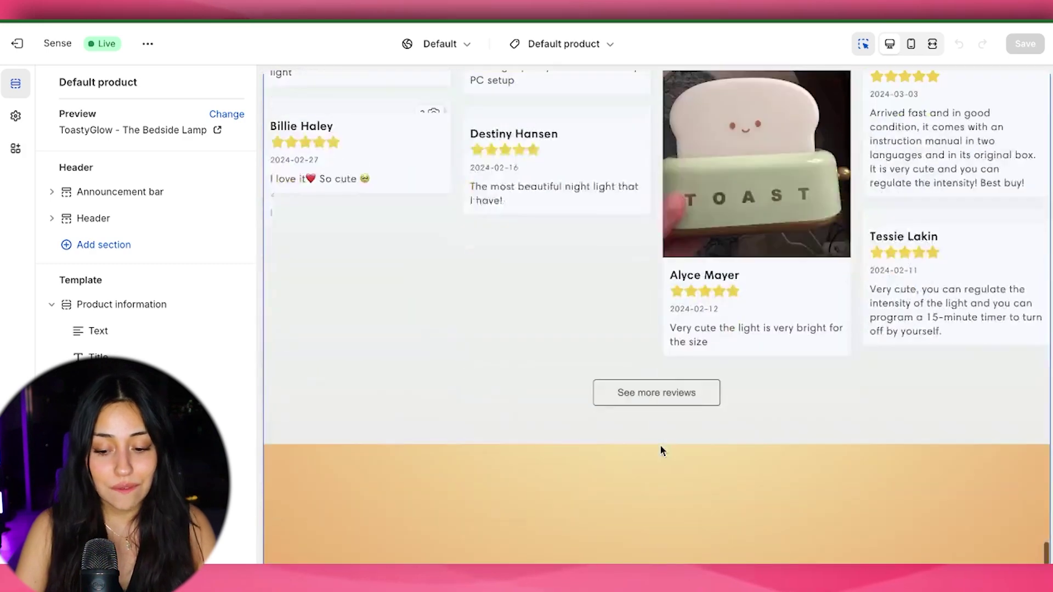
scroll(661, 451, "up", 2)
scroll(660, 444, "up", 20)
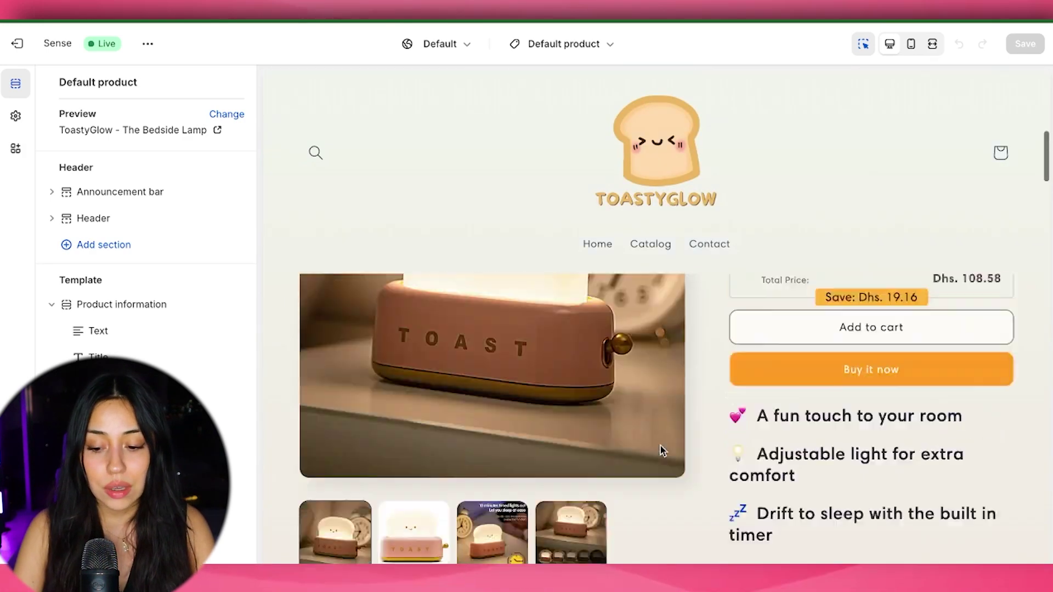
scroll(659, 444, "down", 1)
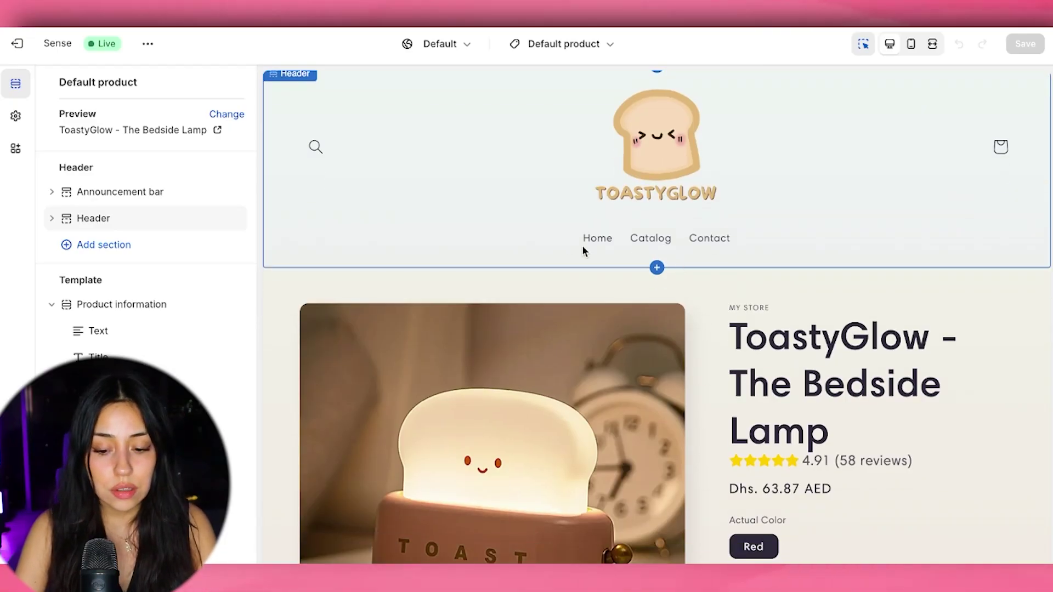
Leave the theme editor, remove the Catalog item from the store's Main menu and save the menu.
left_click(731, 239)
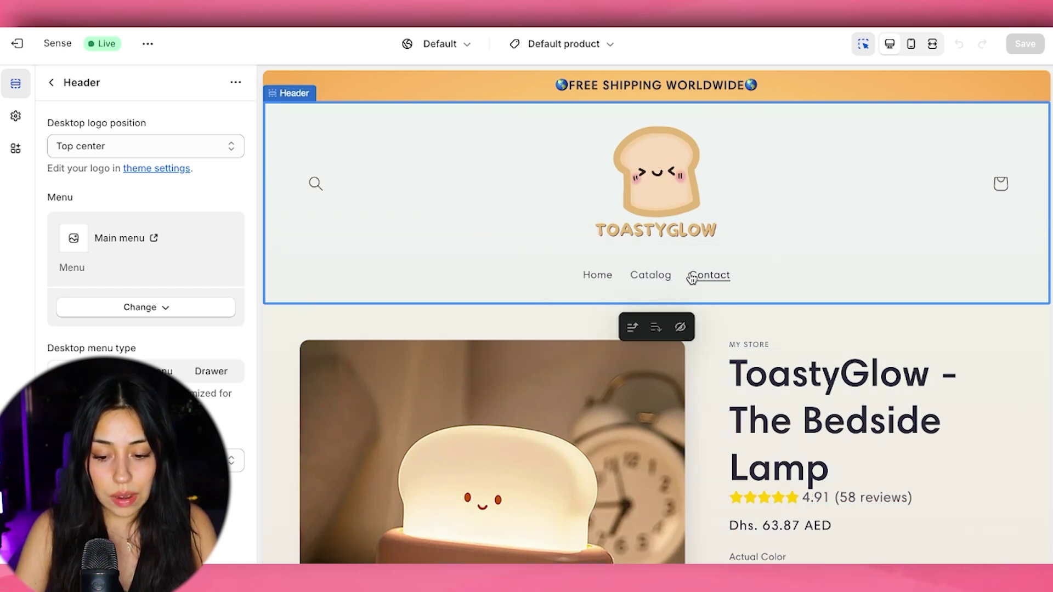
left_click(25, 46)
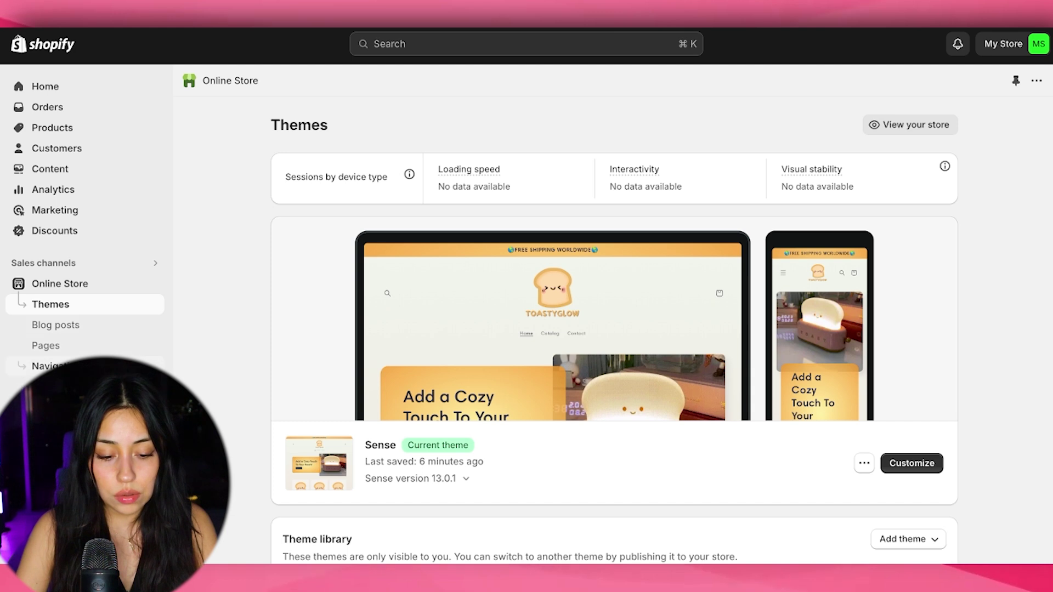
left_click(50, 366)
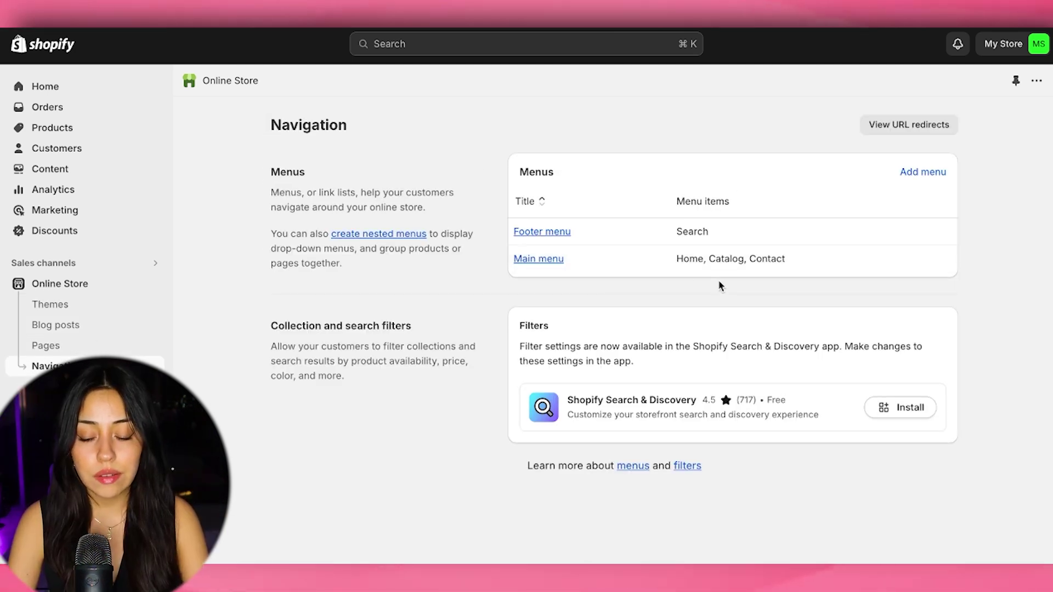
left_click(550, 265)
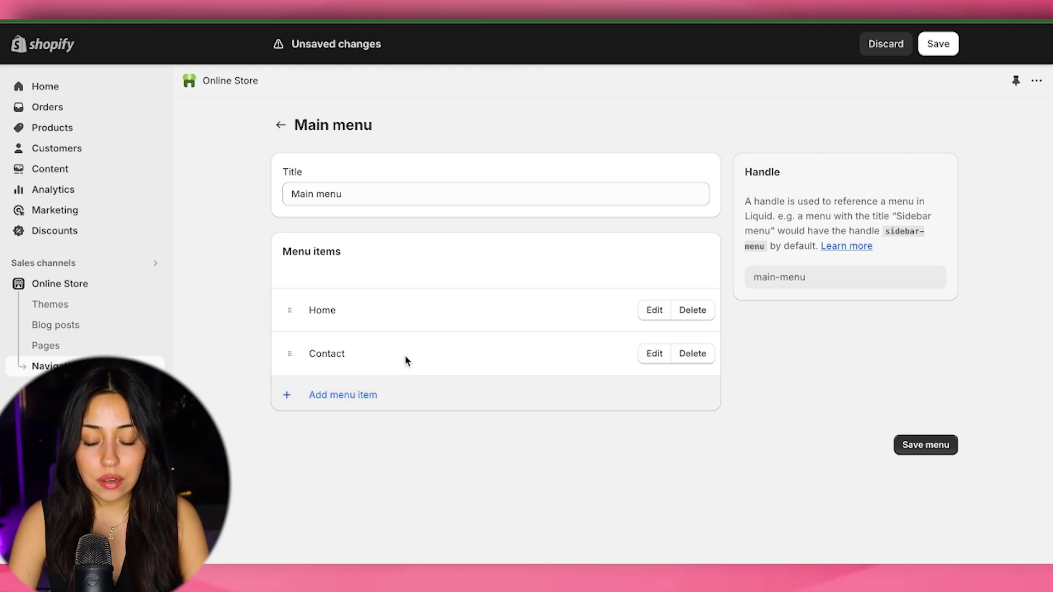
left_click(83, 351)
key("Escape")
left_click(913, 447)
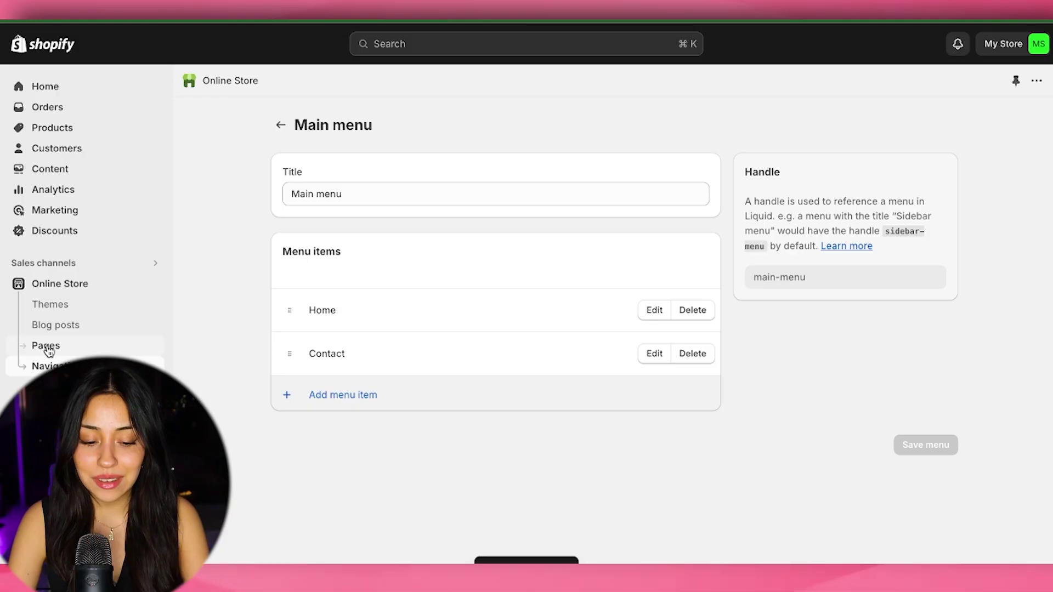
Check the existing Contact page and create a new visible online store page titled "About Us".
left_click(49, 347)
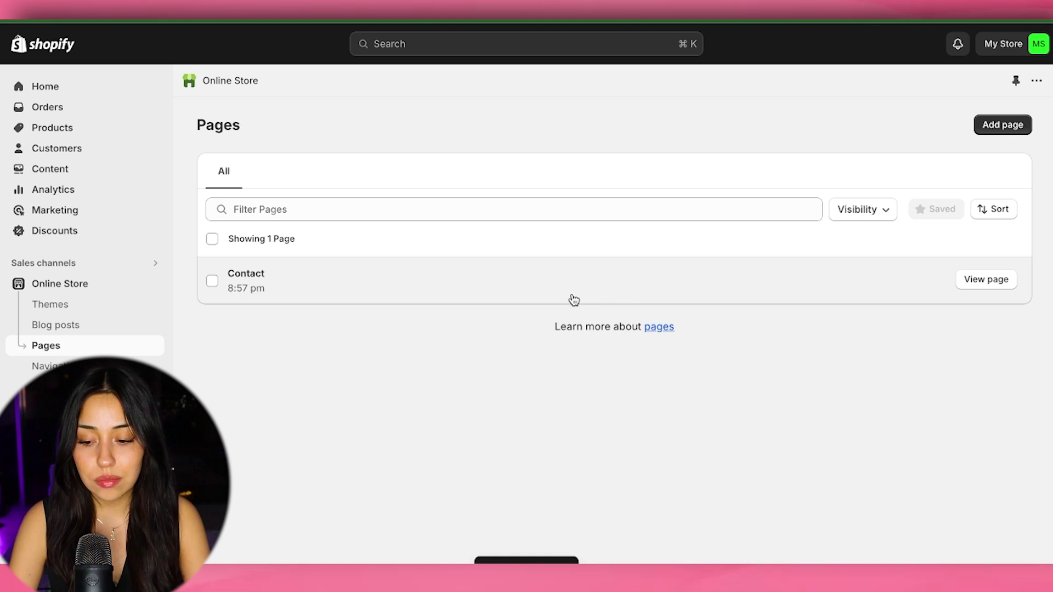
left_click(881, 264)
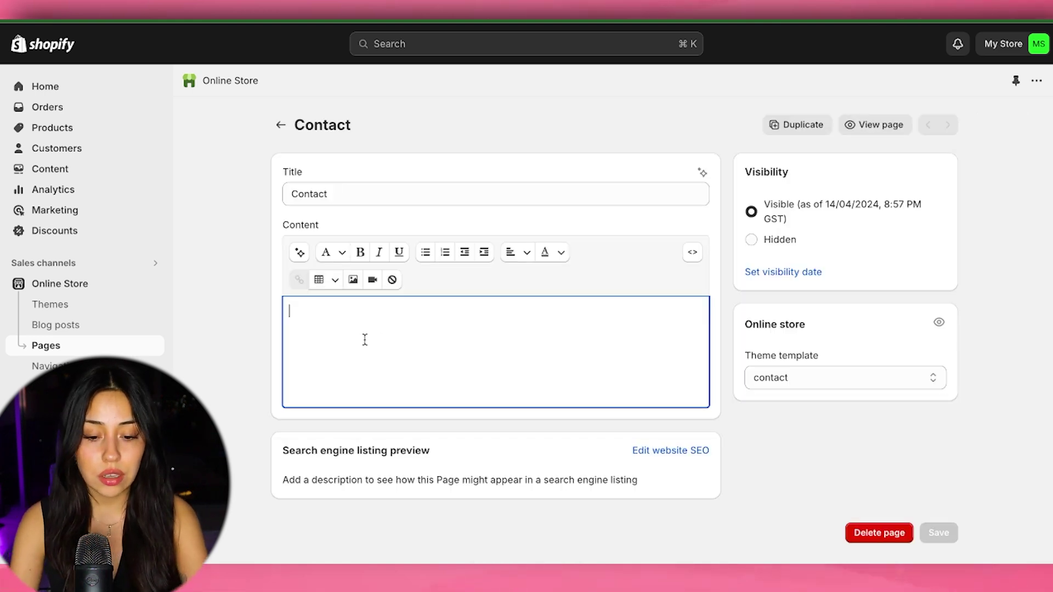
left_click(282, 126)
left_click(986, 126)
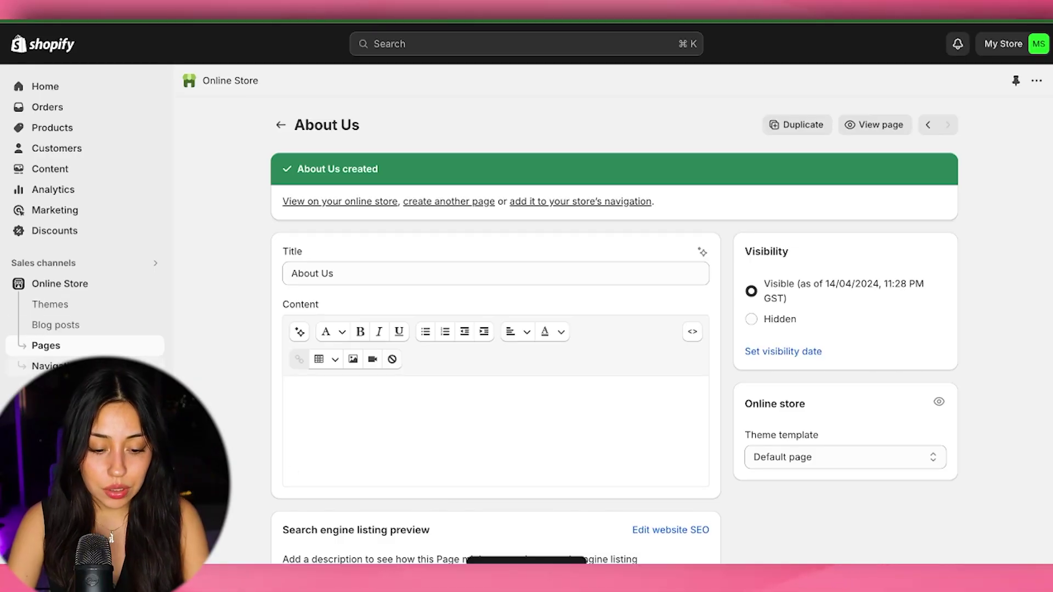
Add the About Us page as a new item to the store's Main menu and save the menu.
left_click(49, 365)
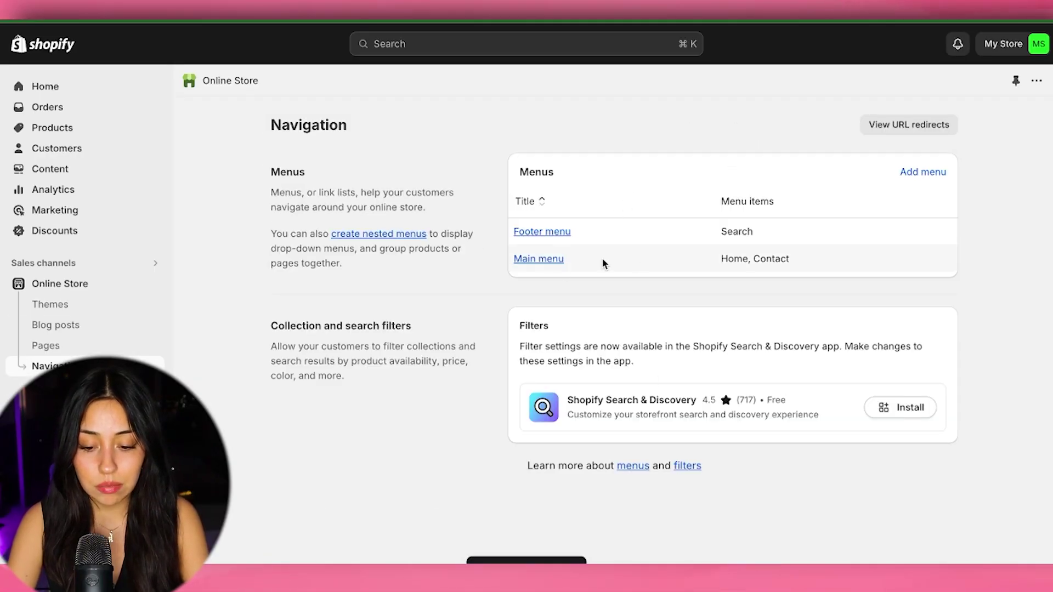
left_click(601, 258)
left_click(337, 396)
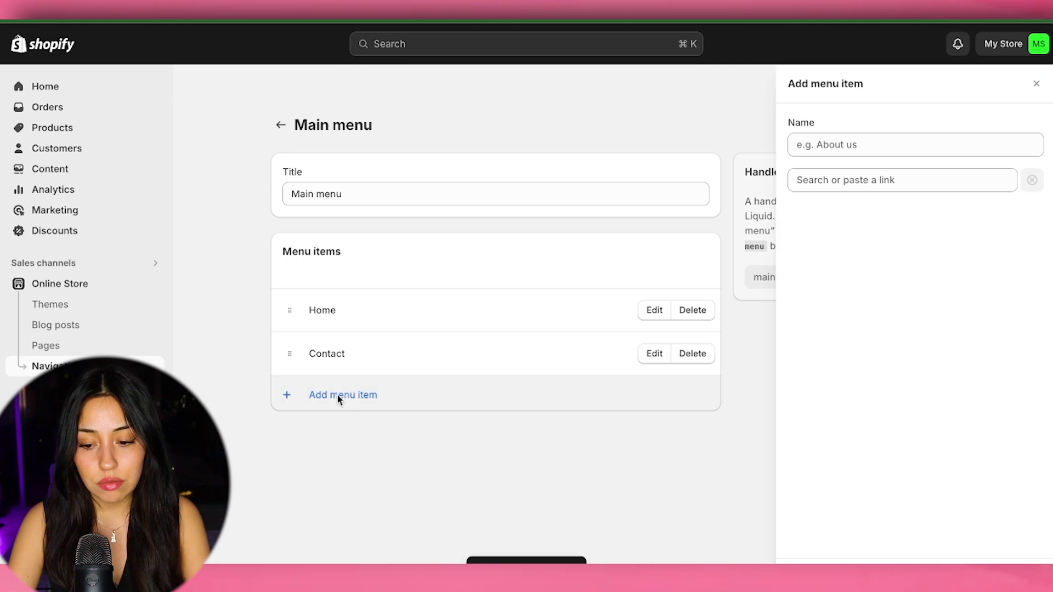
left_click(905, 182)
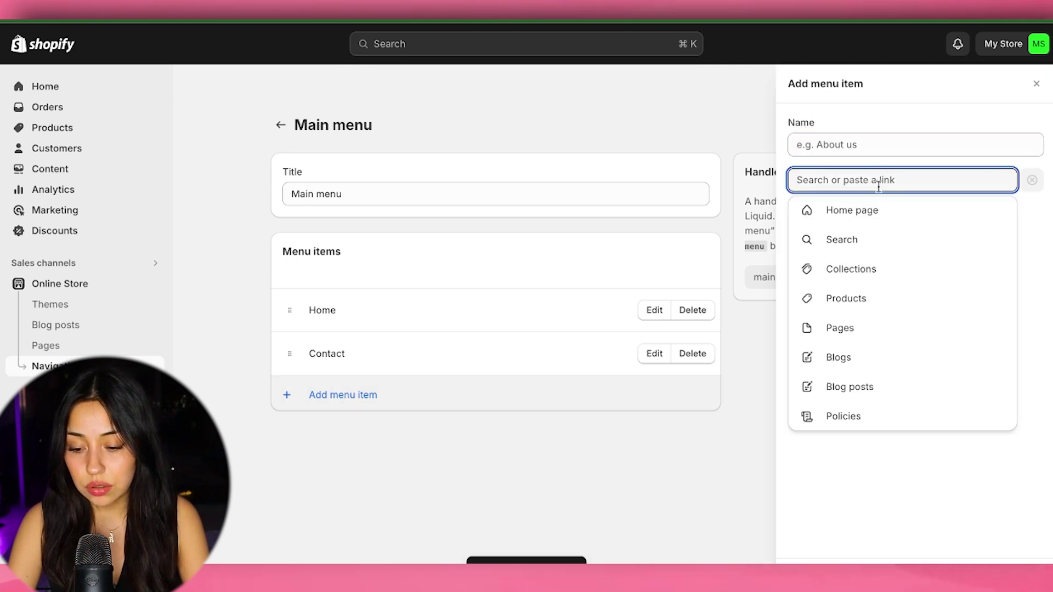
left_click(864, 328)
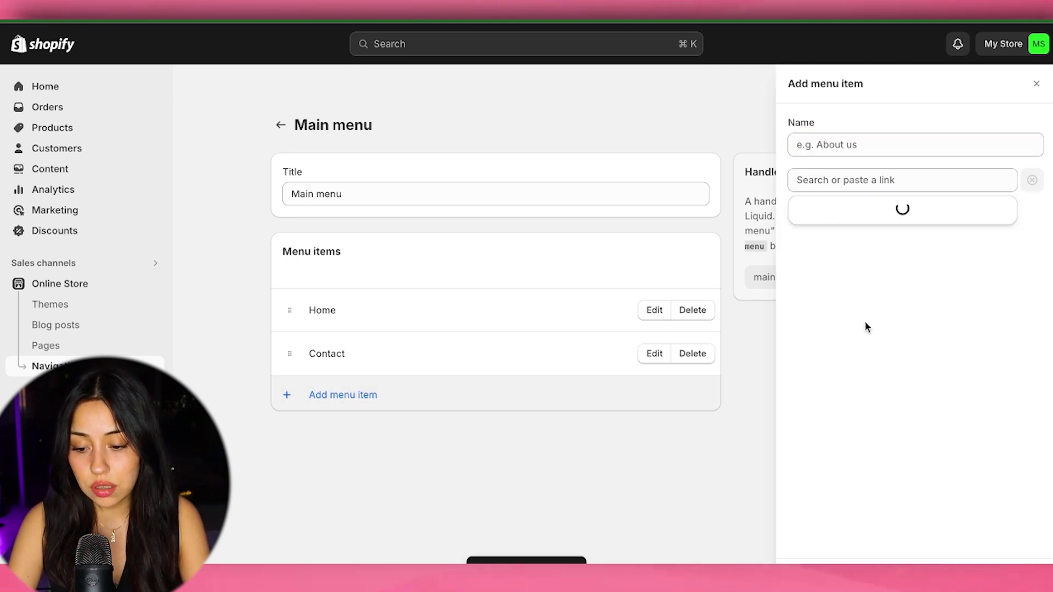
left_click(840, 239)
key("Return")
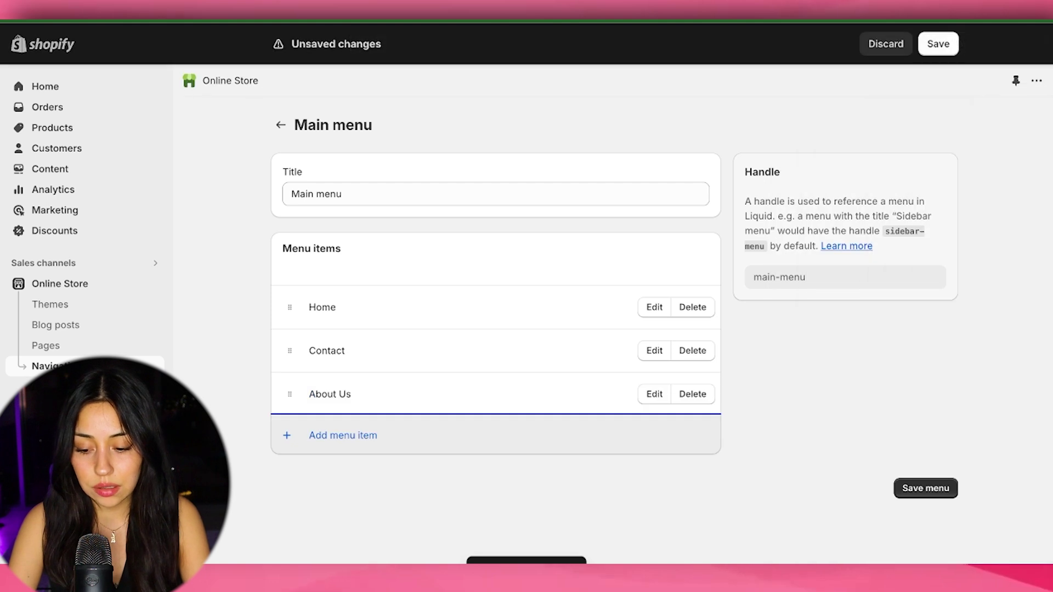
left_click(938, 497)
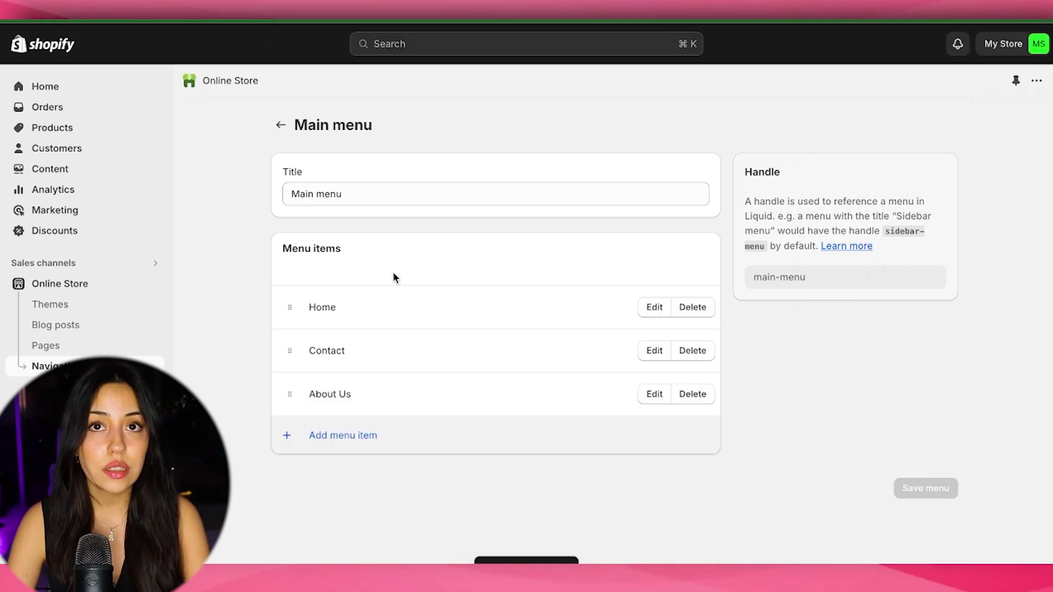
In the theme editor's mobile preview of the home page, set the Multicolumn section to 2 columns on mobile with swipe enabled.
left_click(110, 287)
left_click(937, 470)
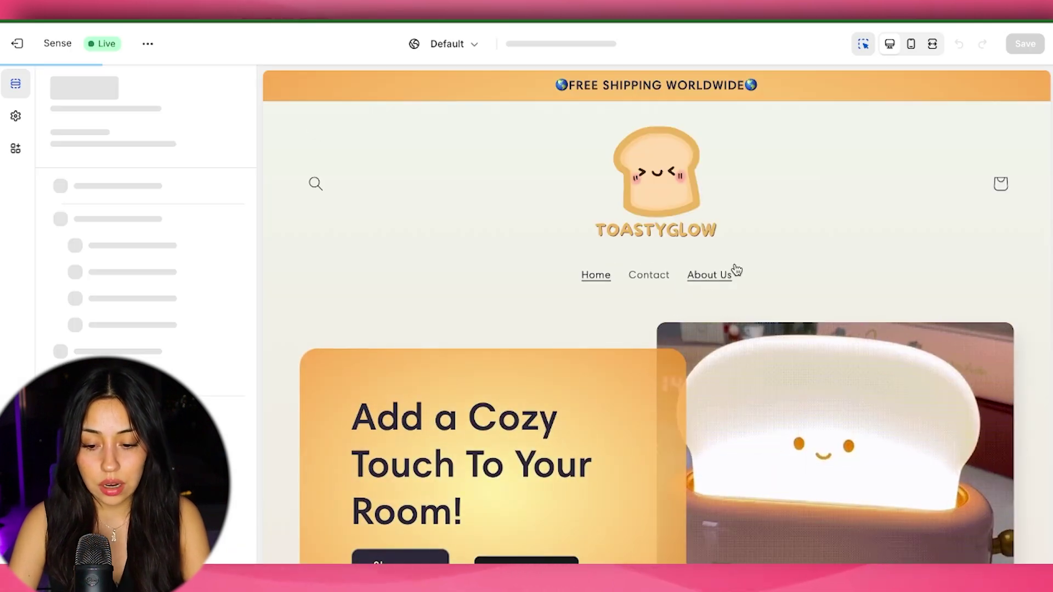
scroll(489, 384, "down", 4)
left_click(912, 43)
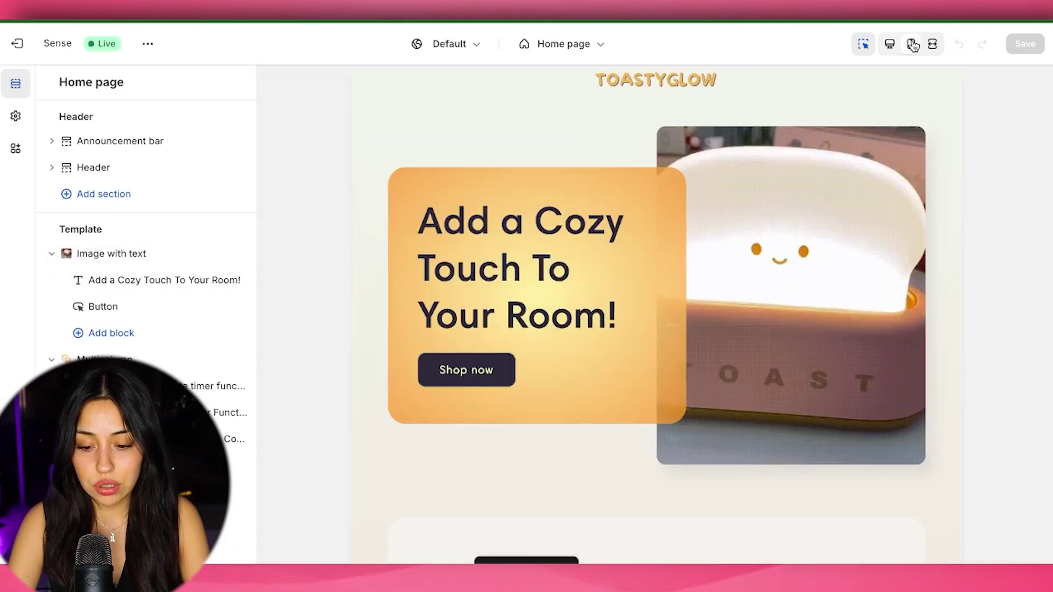
scroll(737, 306, "down", 10)
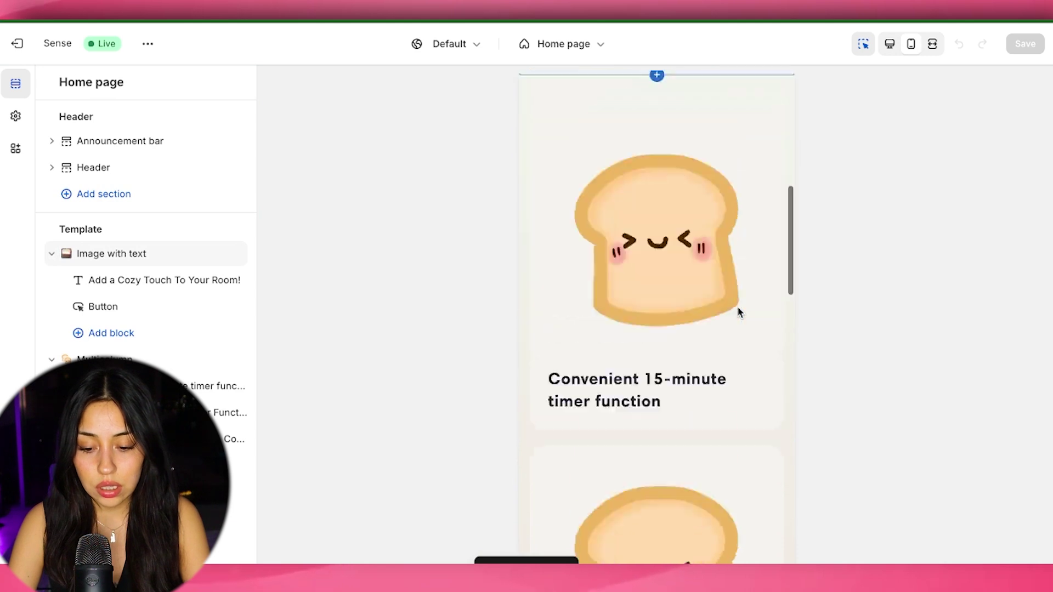
scroll(737, 306, "up", 5)
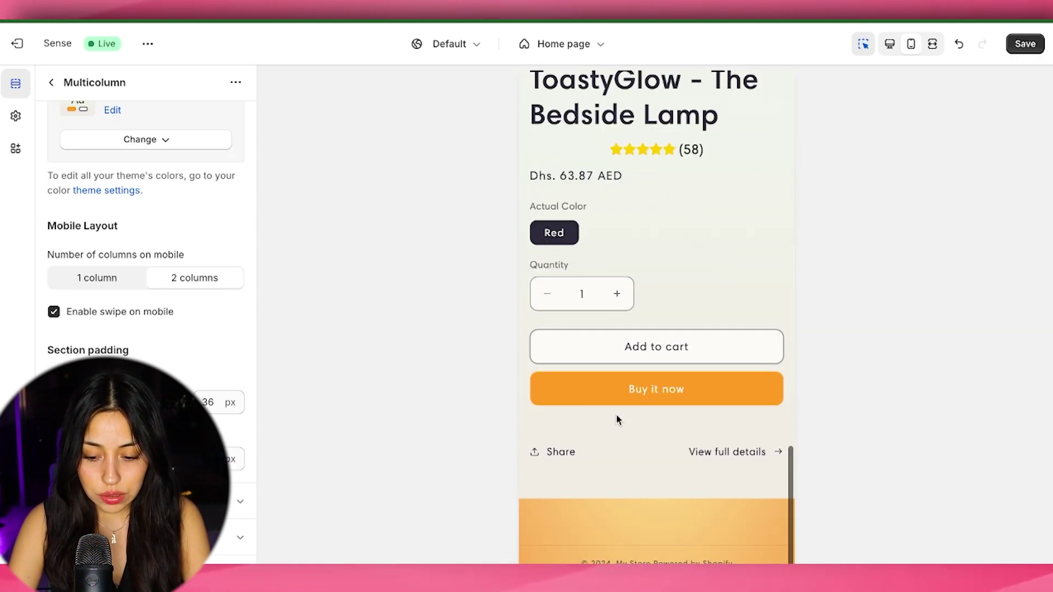
scroll(615, 418, "up", 15)
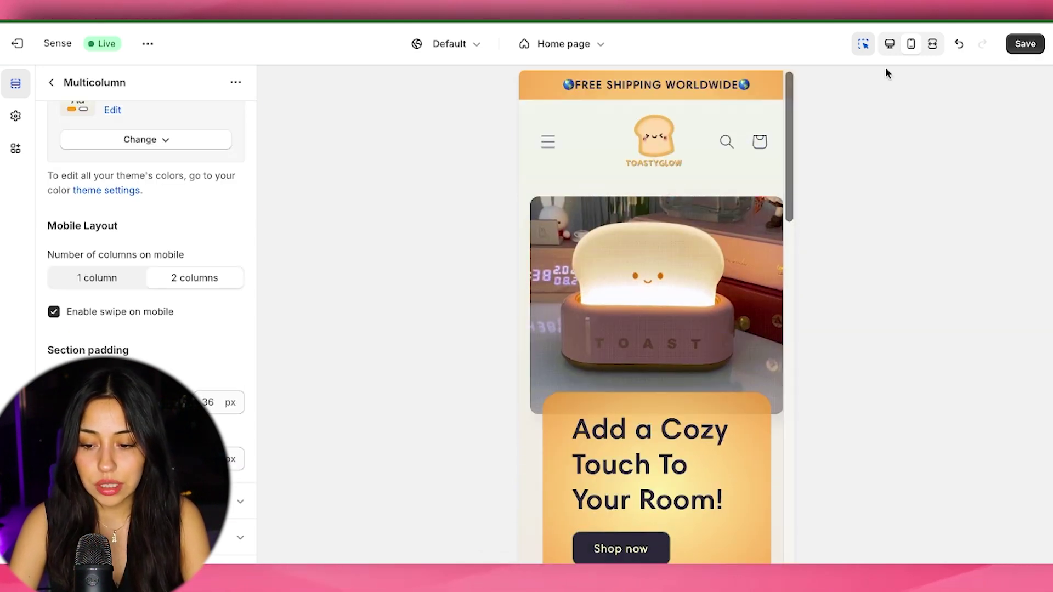
Check the product page and its customer reviews in the mobile preview, and save the theme changes.
left_click(890, 44)
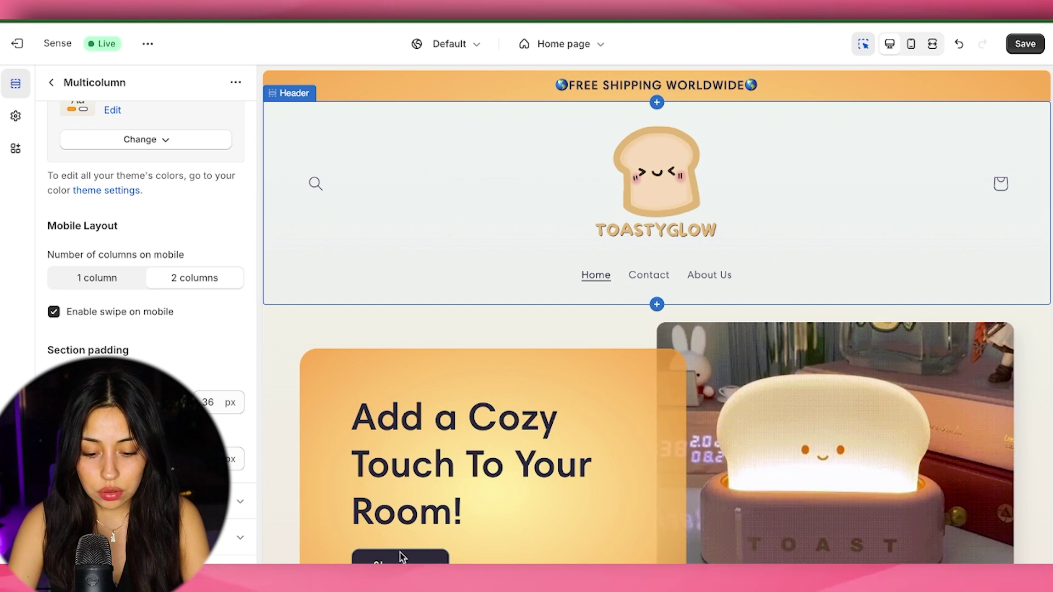
left_click(400, 558)
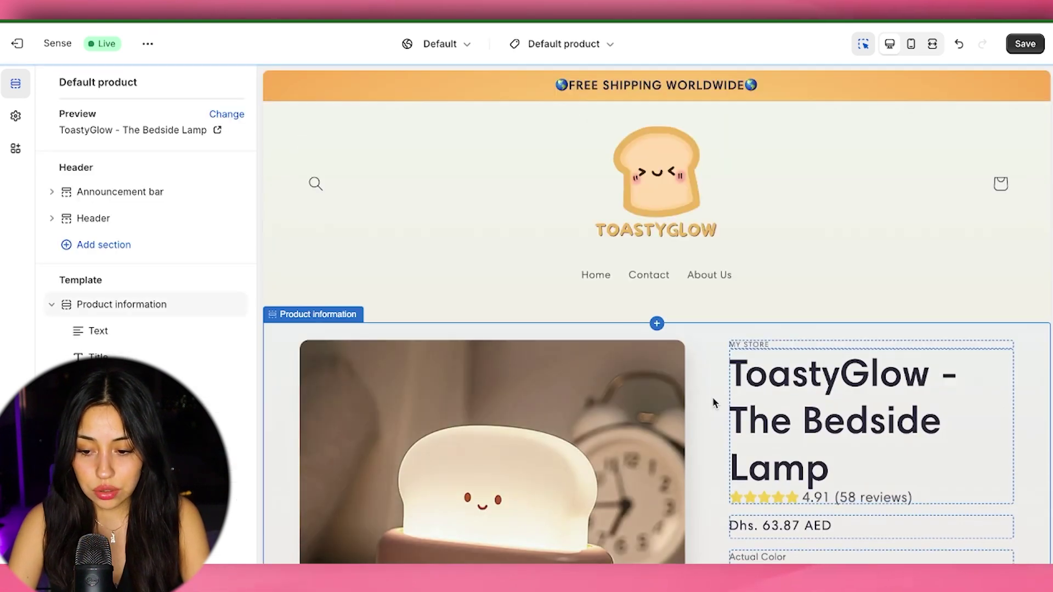
left_click(911, 45)
scroll(728, 370, "down", 10)
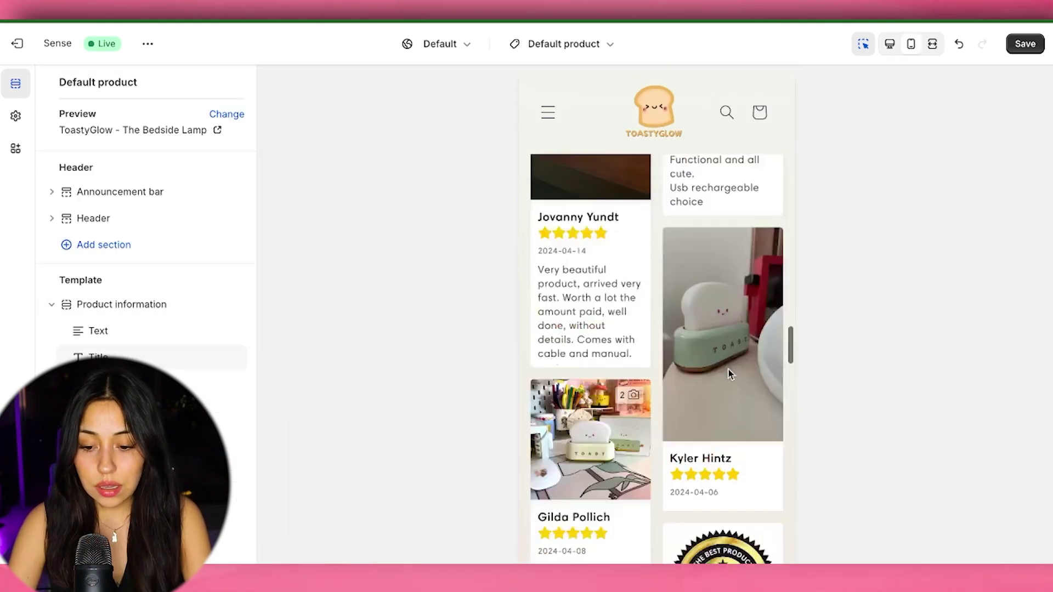
scroll(728, 370, "up", 6)
left_click(1017, 43)
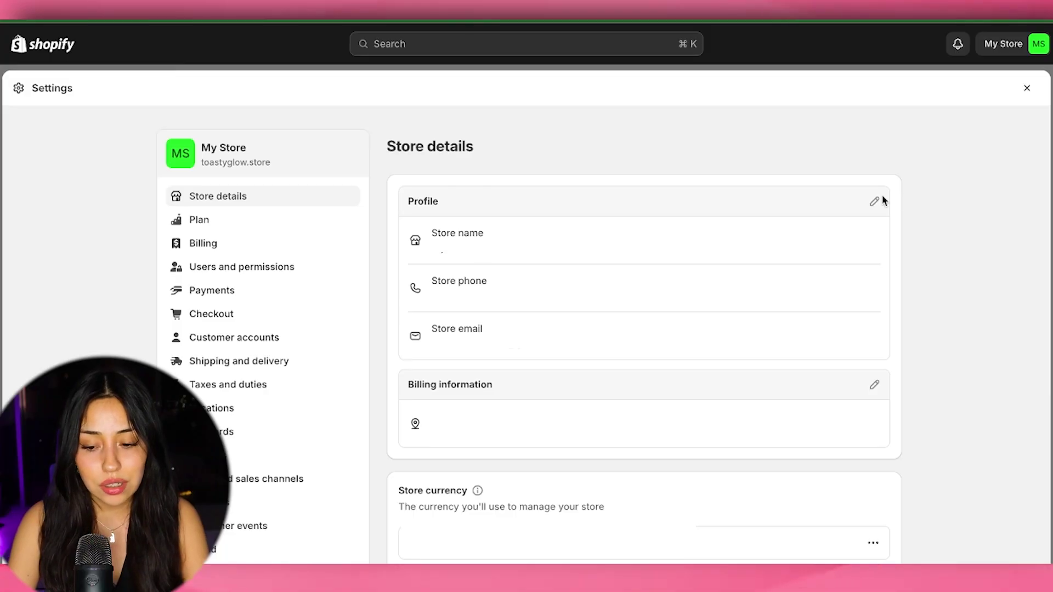
Open the store profile for editing, and review the shipping zones and rates of the General shipping profile.
left_click(874, 202)
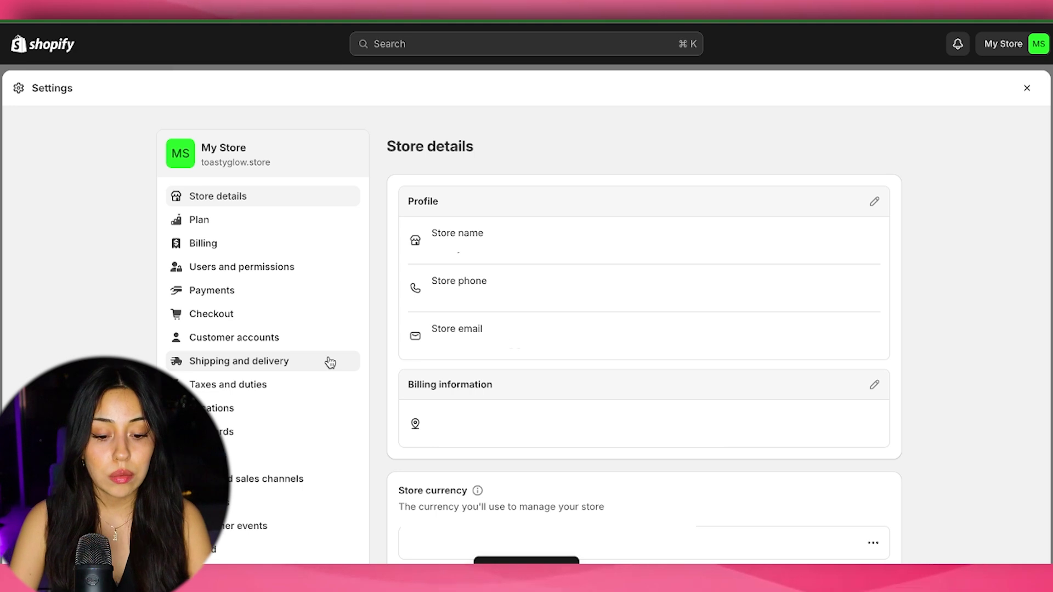
left_click(322, 362)
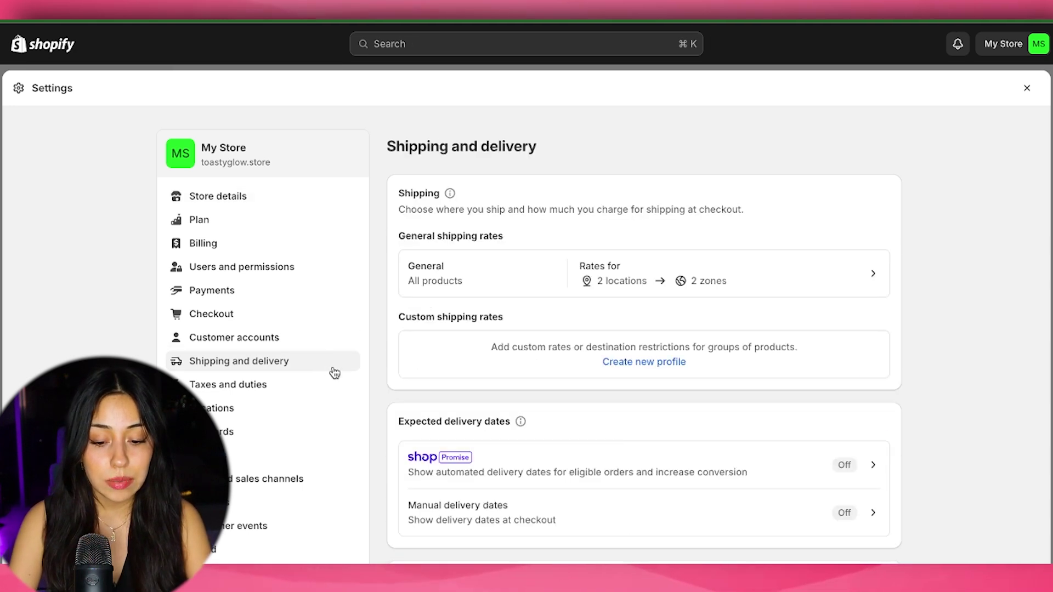
scroll(493, 437, "down", 5)
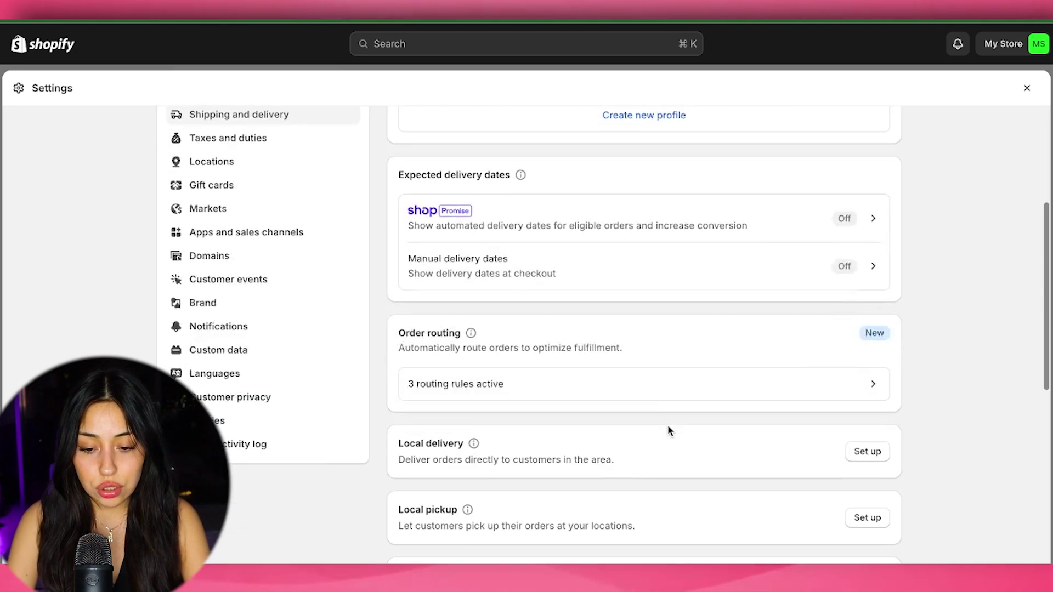
scroll(735, 240, "up", 5)
left_click(824, 290)
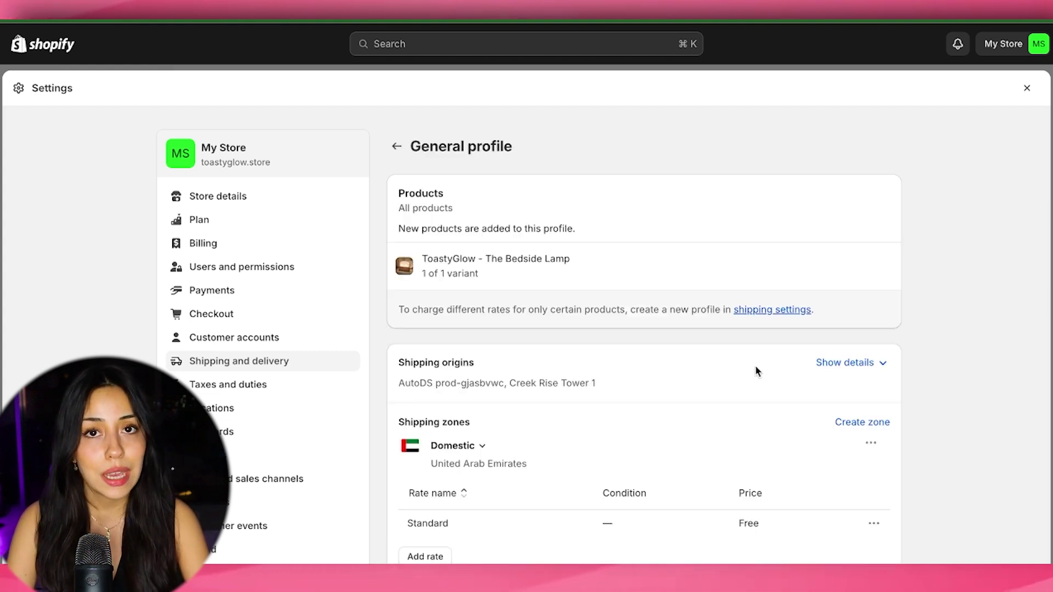
scroll(730, 398, "down", 5)
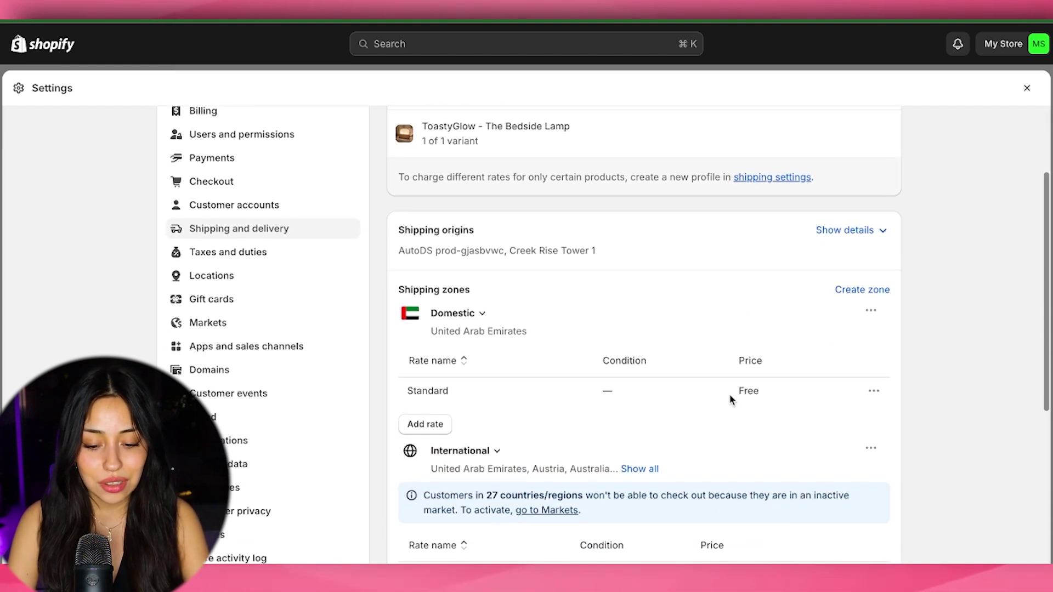
scroll(729, 399, "down", 1)
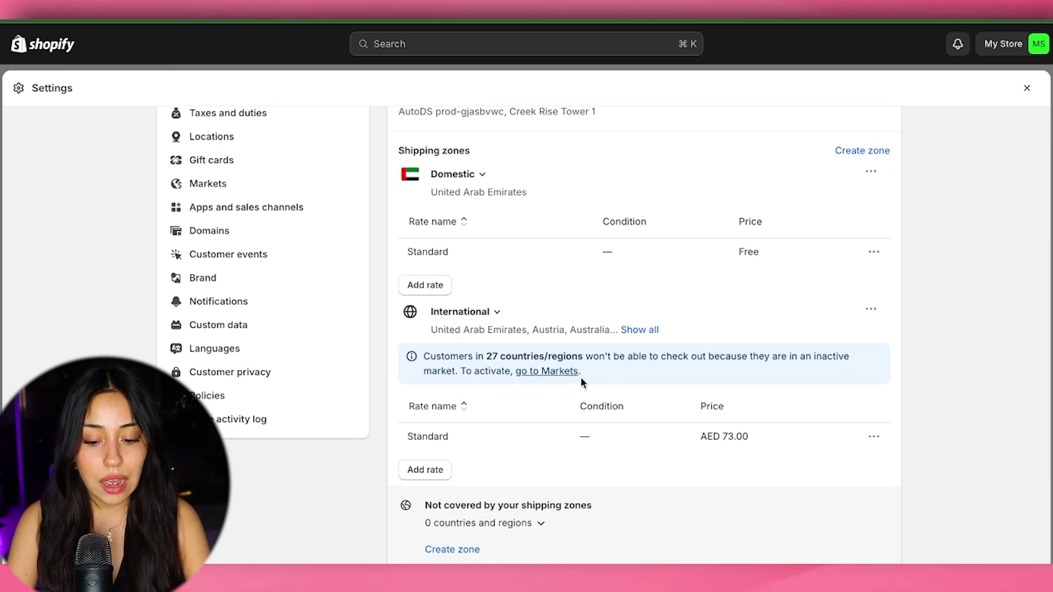
Go to the International market from the shipping zone notice and set its status to Active.
left_click(552, 372)
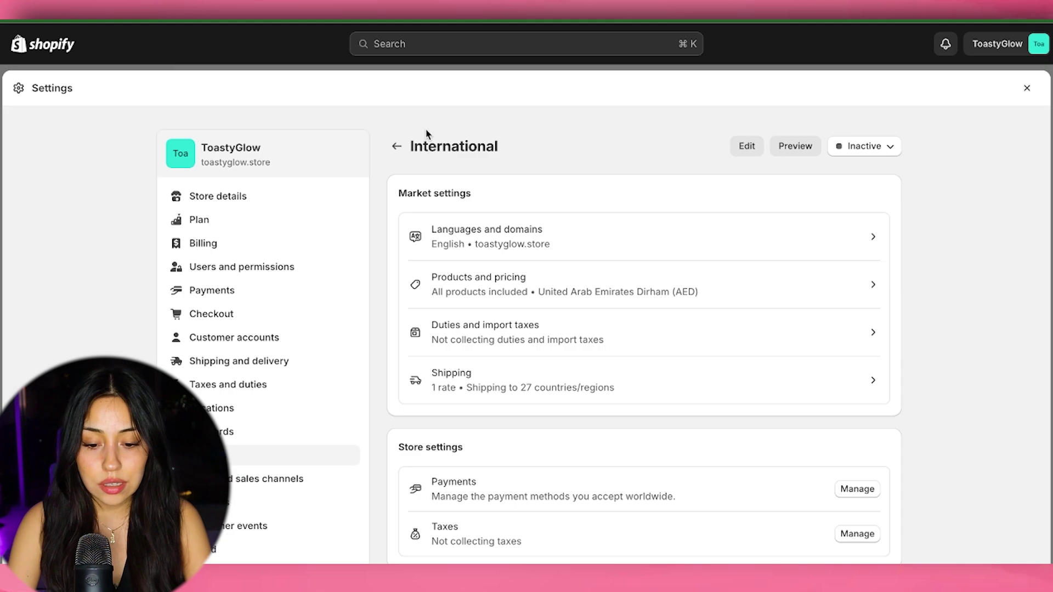
left_click(875, 149)
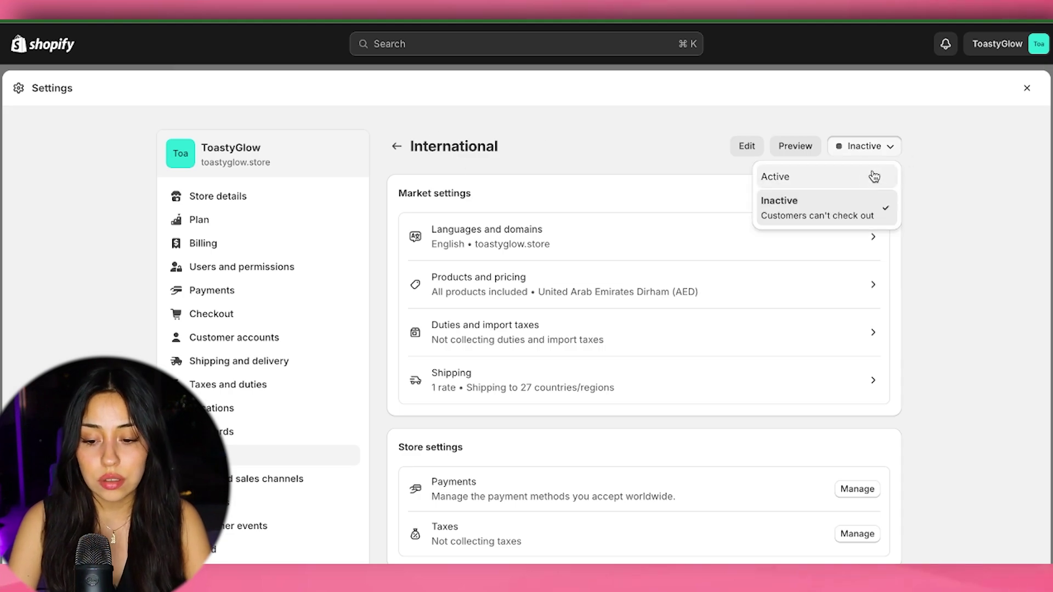
left_click(853, 181)
left_click(1020, 90)
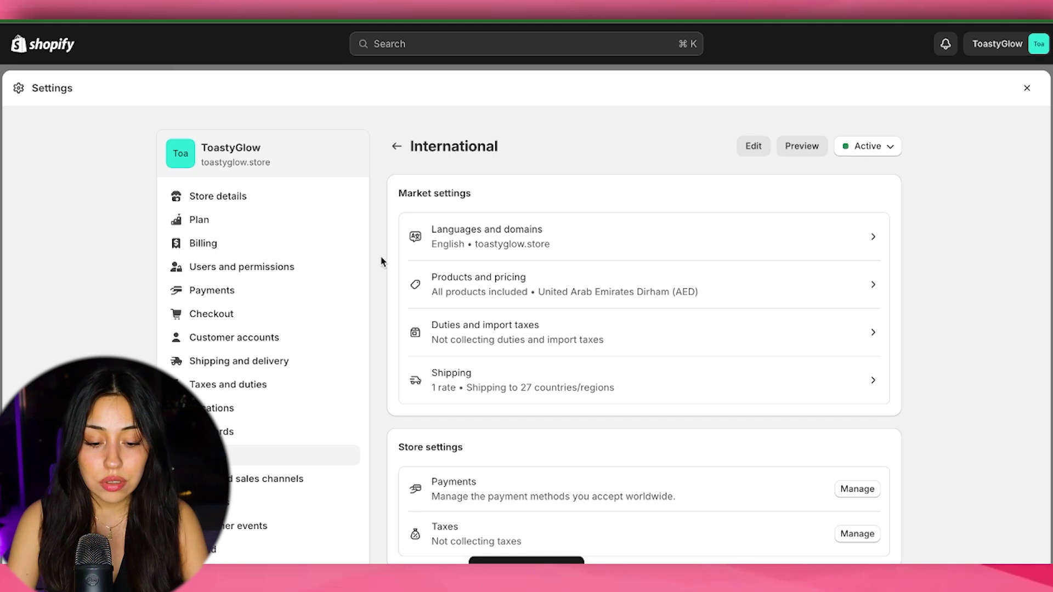
Return to the General shipping profile and check the Standard rates of the Domestic and International zones.
left_click(262, 361)
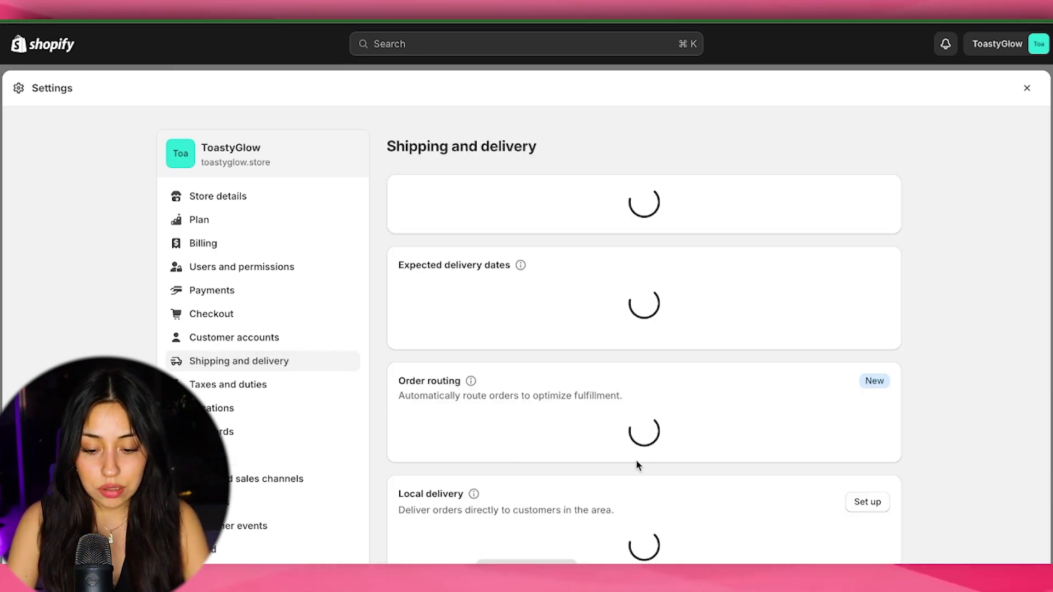
scroll(591, 446, "down", 2)
left_click(593, 447)
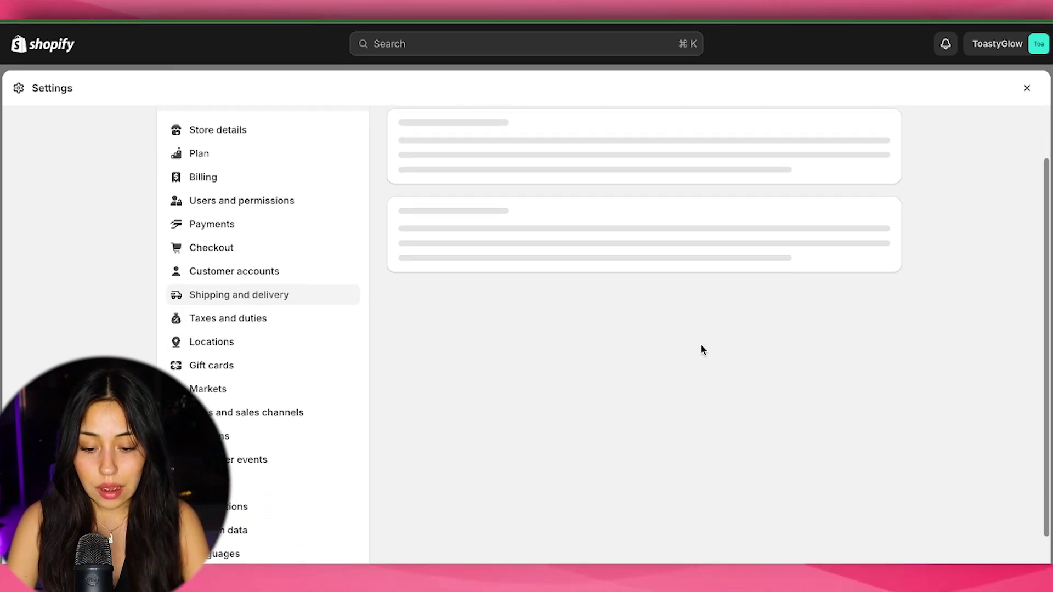
scroll(555, 376, "down", 2)
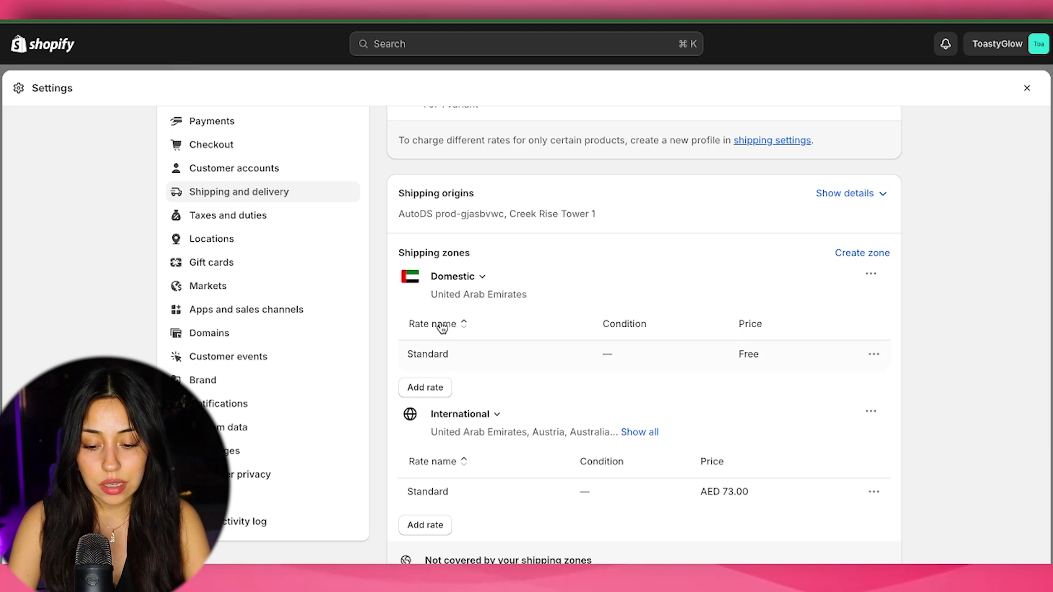
scroll(514, 489, "down", 1)
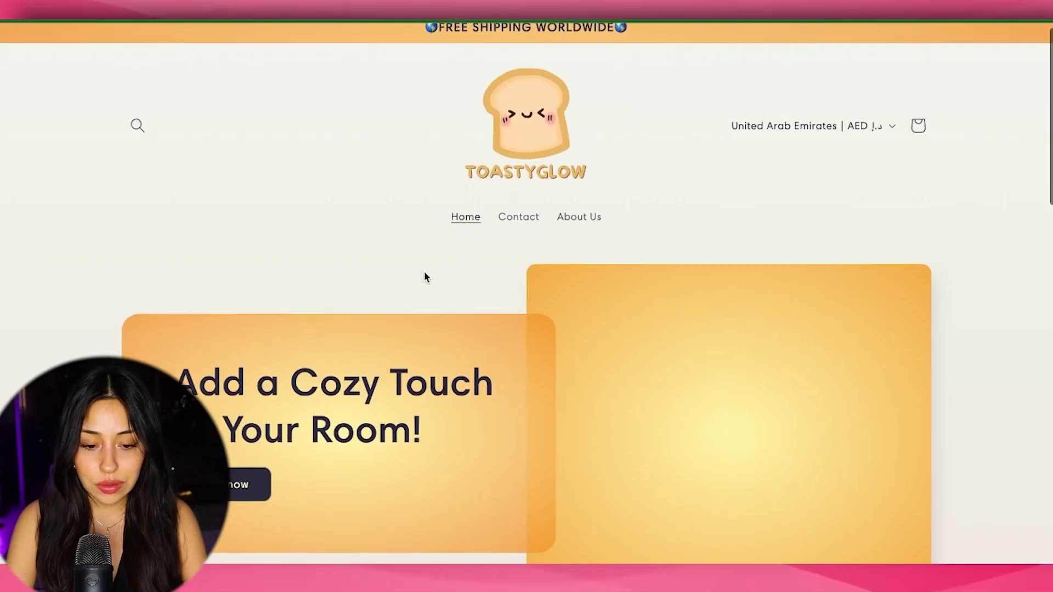
Look through the live storefront's home page from the hero banner to the featured product.
scroll(423, 270, "down", 1)
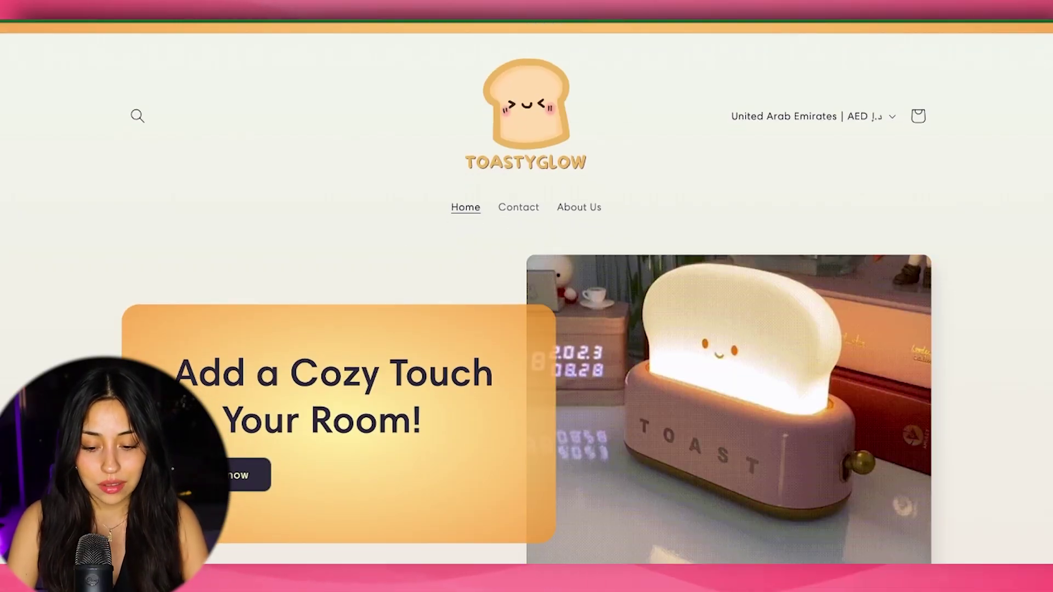
scroll(902, 425, "down", 5)
scroll(902, 425, "down", 12)
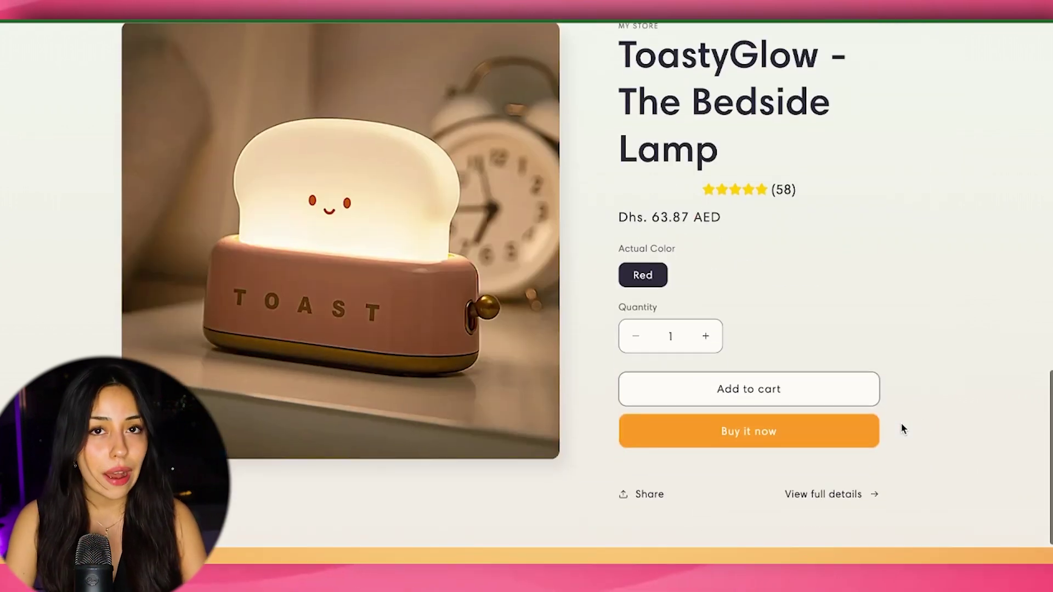
scroll(901, 428, "up", 10)
scroll(901, 422, "up", 6)
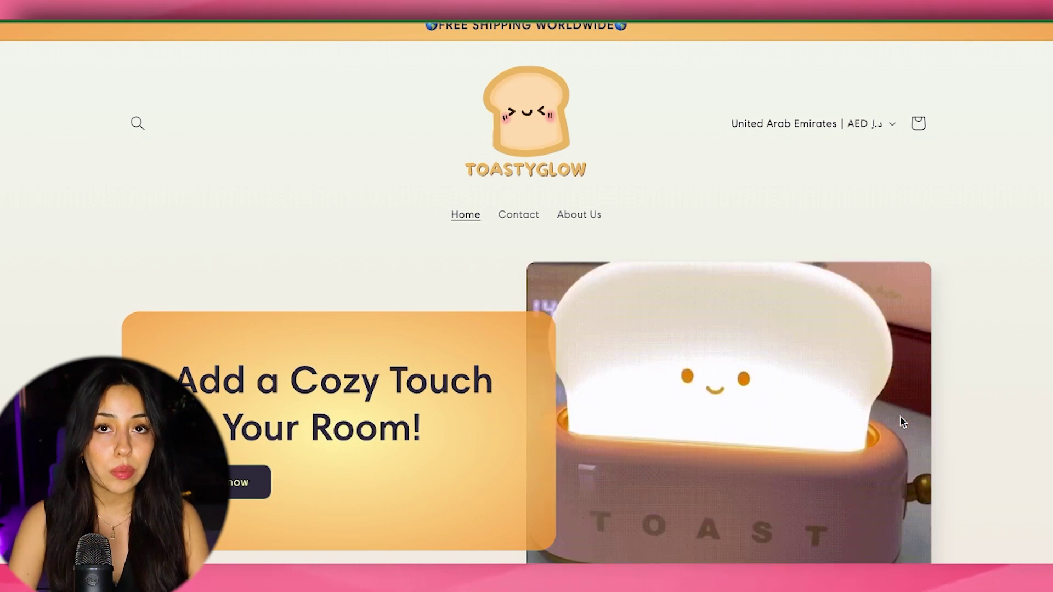
Open the lamp's product page on the live storefront and examine its rating, volume discount offers and feature list.
left_click(258, 483)
scroll(653, 469, "down", 1)
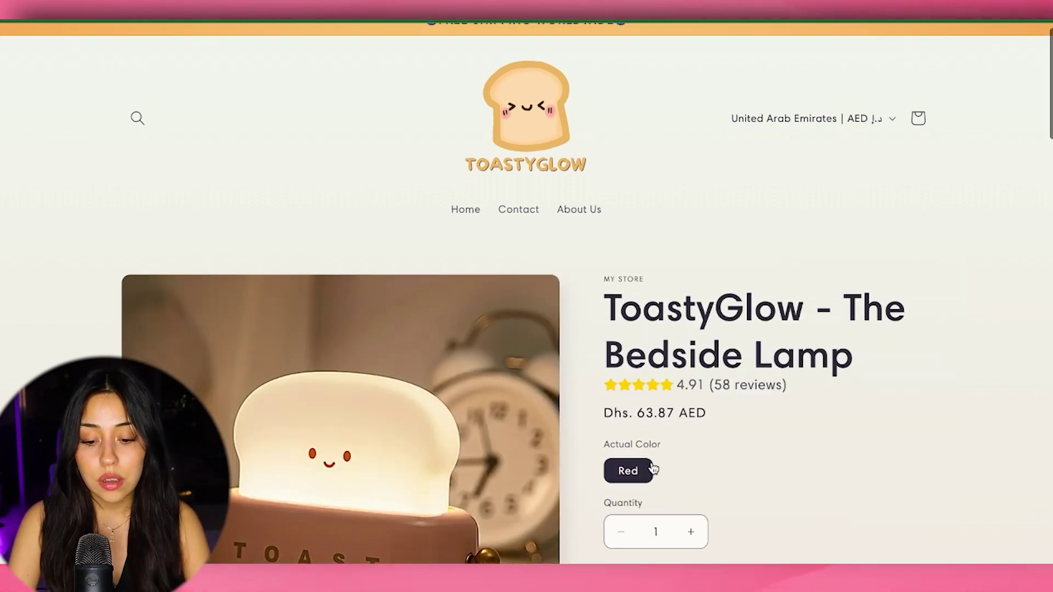
scroll(790, 439, "down", 2)
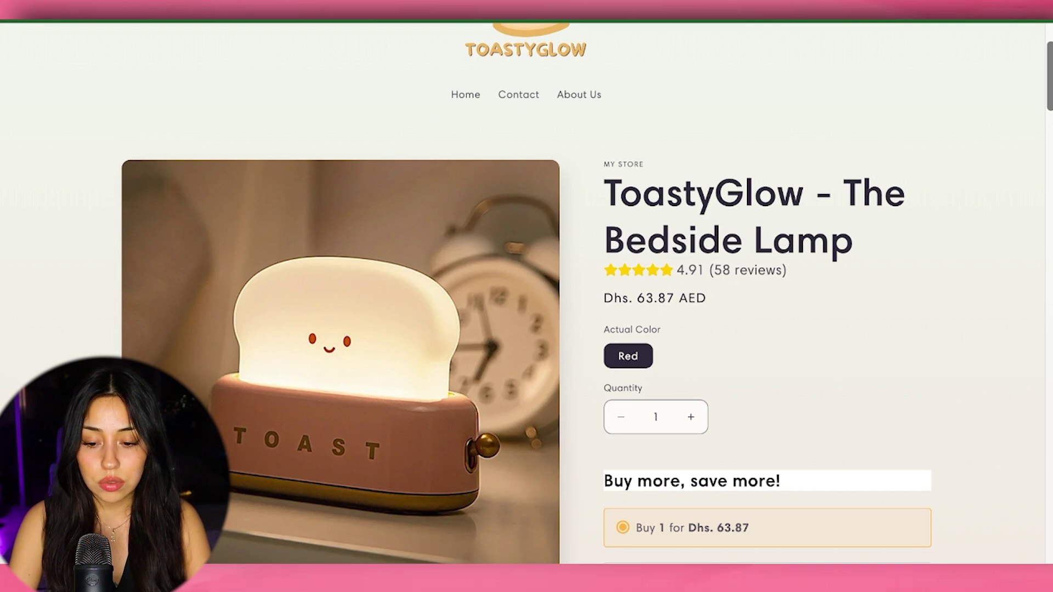
scroll(989, 235, "up", 2)
scroll(989, 235, "down", 2)
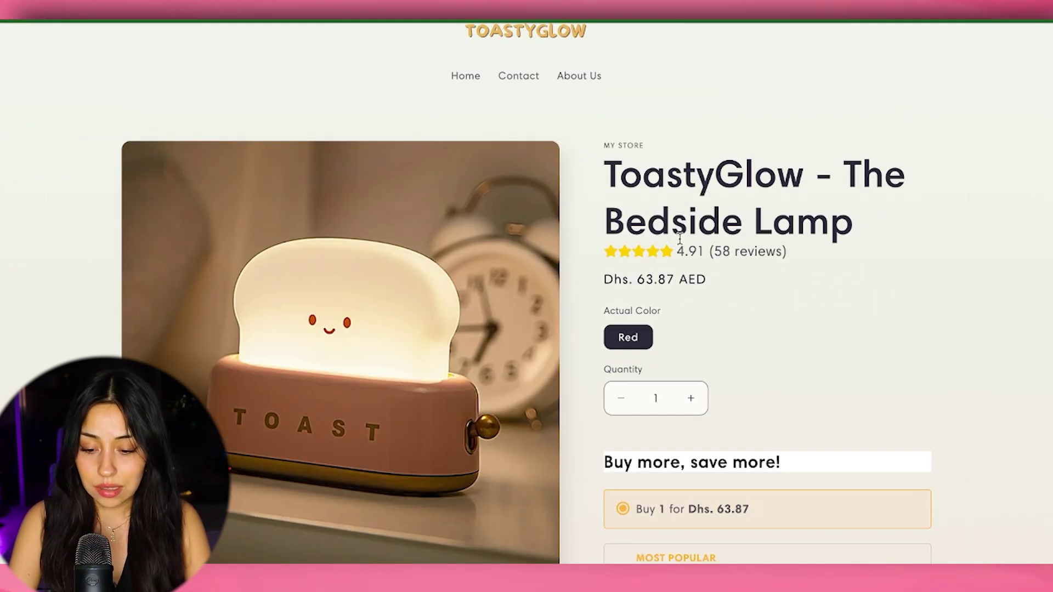
scroll(718, 259, "down", 6)
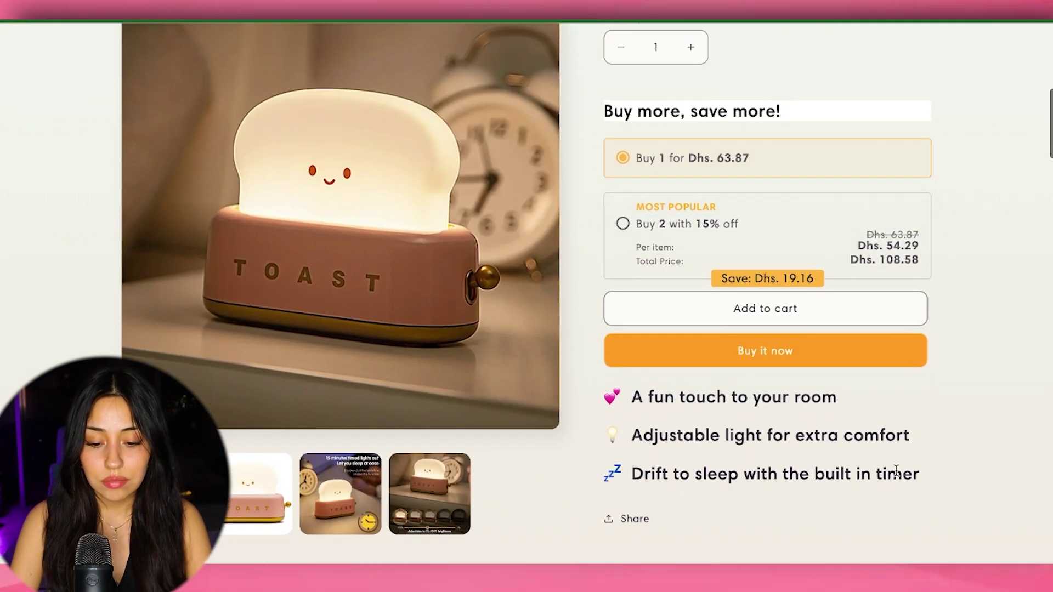
Look through the product page's image and text sections, from the cozy room section to the timer section.
scroll(420, 449, "down", 8)
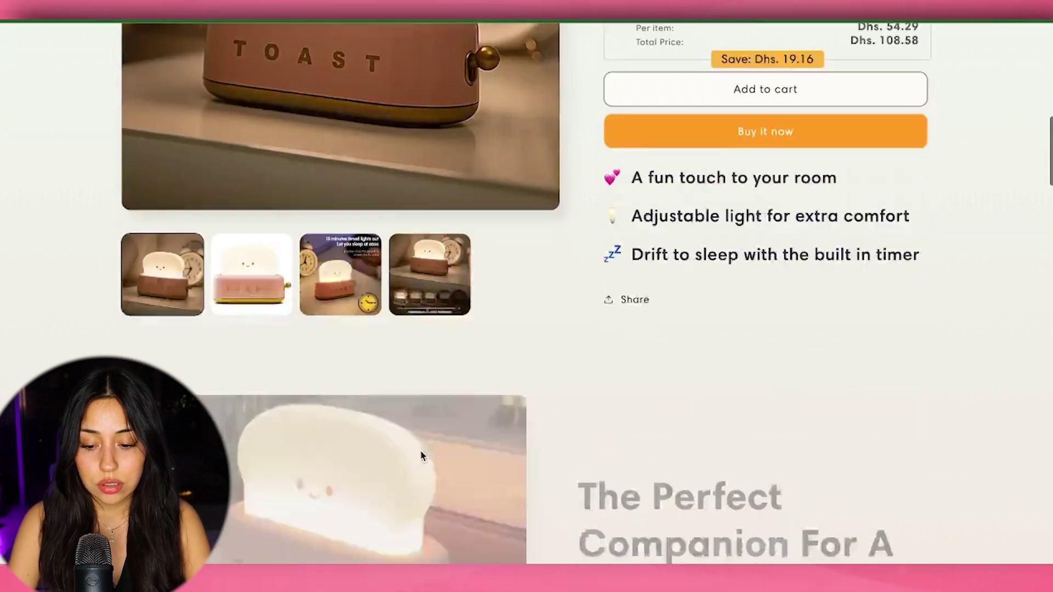
scroll(442, 292, "down", 5)
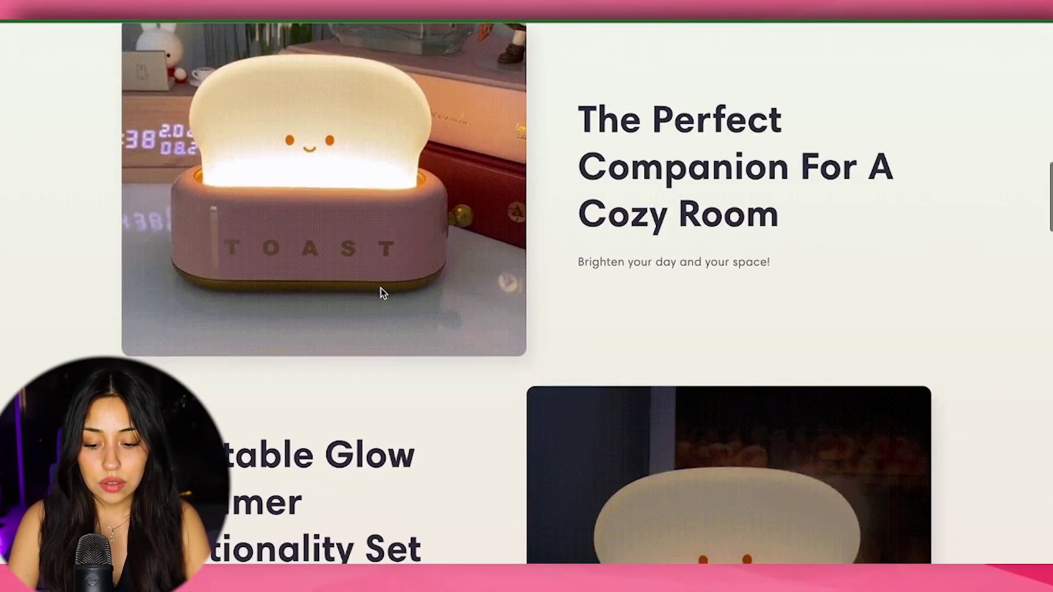
scroll(382, 294, "up", 5)
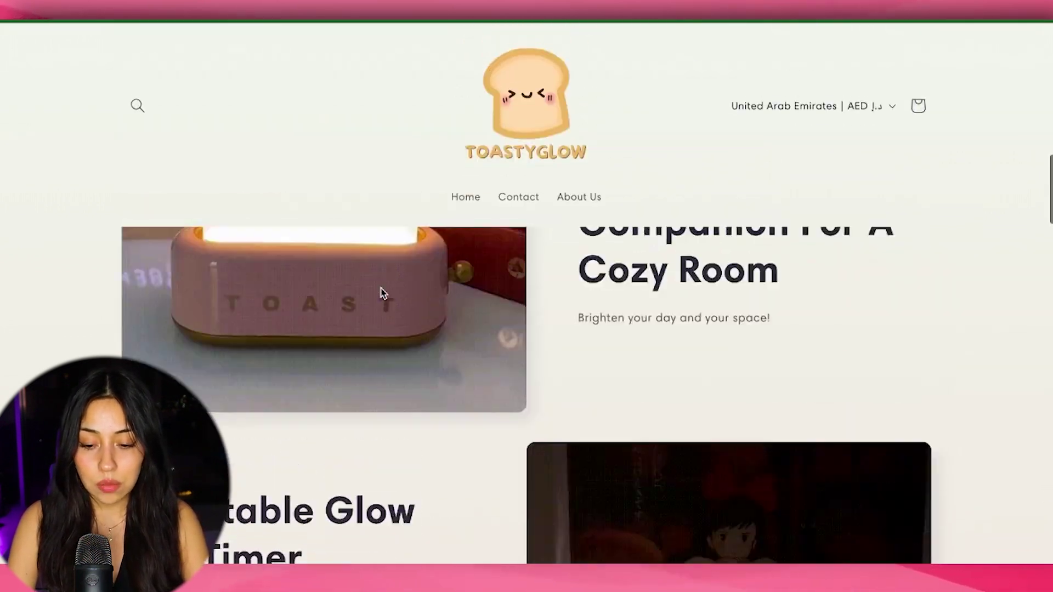
scroll(715, 385, "down", 9)
scroll(716, 390, "down", 3)
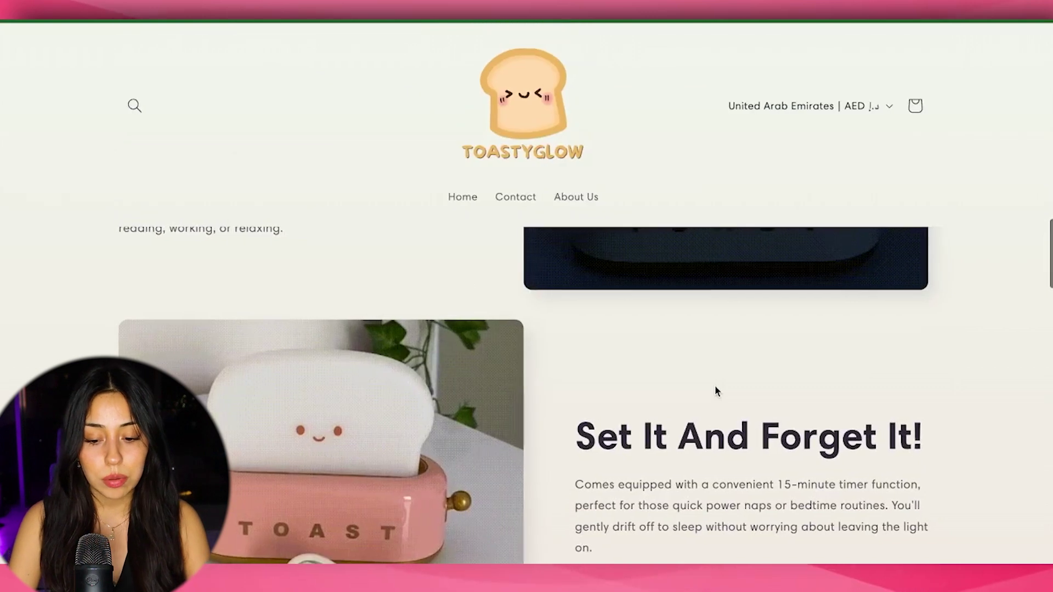
Check the FAQ section by expanding the answer to "Do You Ship Worldwide?" and collapsing it again.
scroll(715, 385, "down", 9)
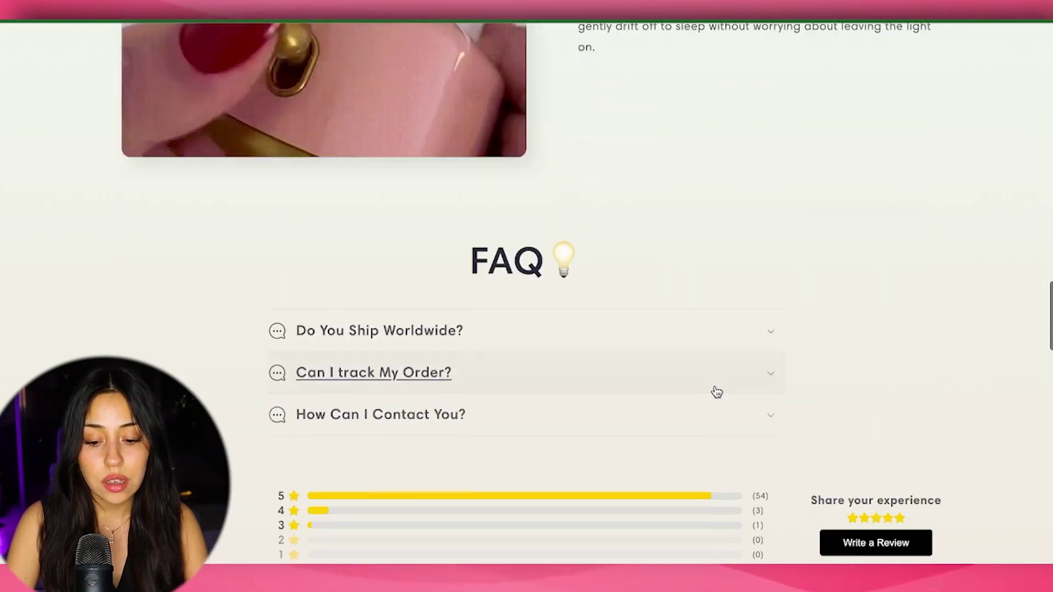
left_click(768, 250)
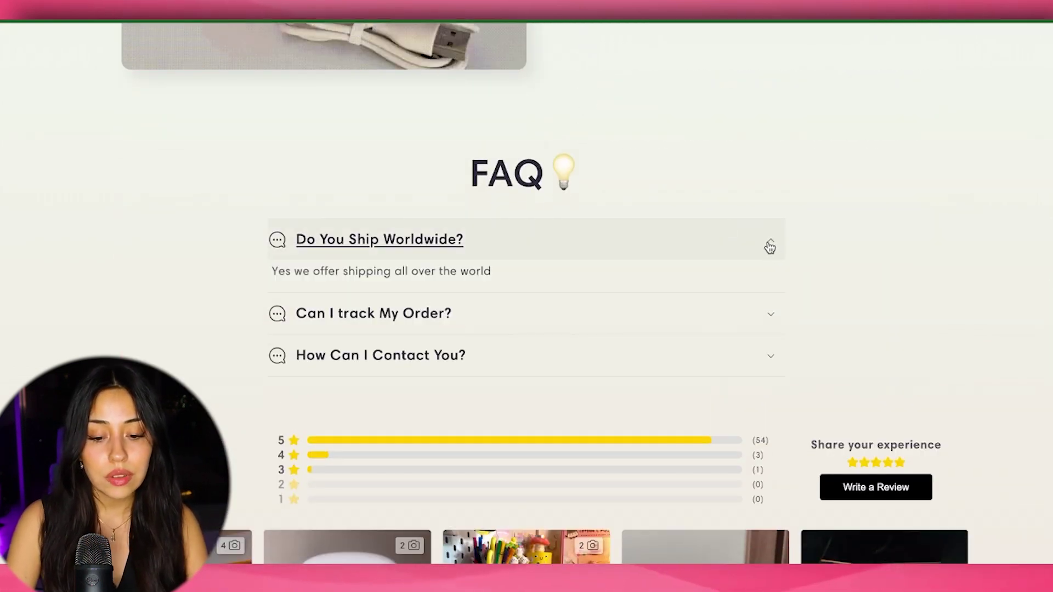
left_click(767, 249)
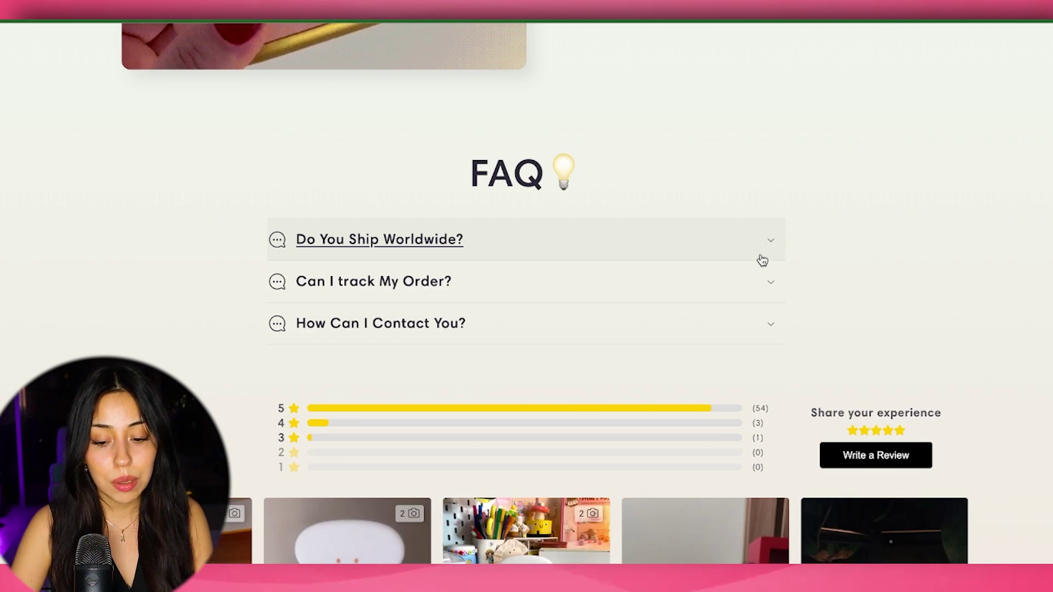
Look through the customer reviews below the FAQ, including their star ratings and photos.
scroll(713, 383, "down", 12)
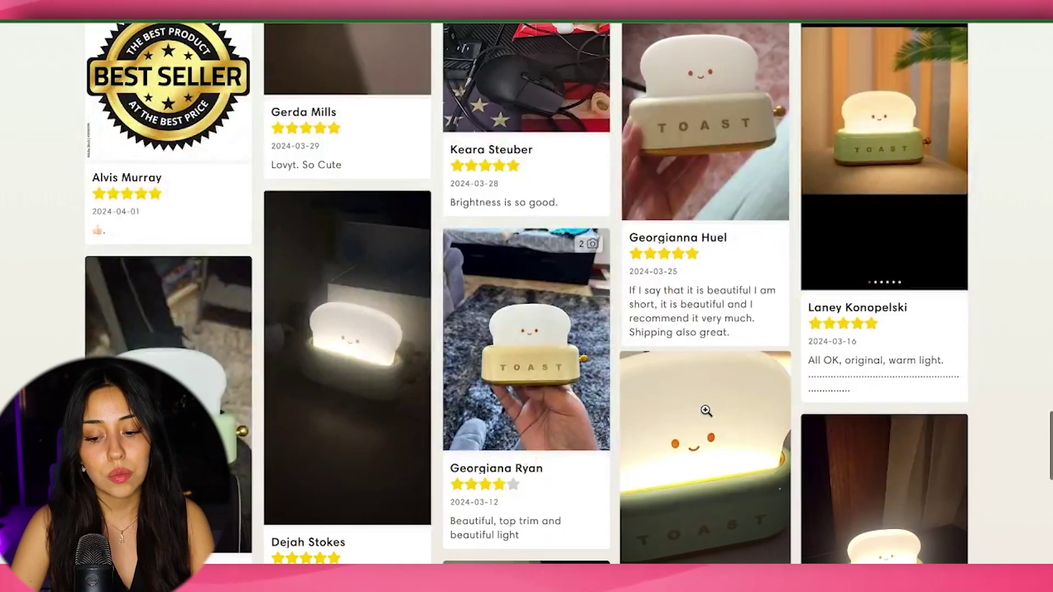
scroll(706, 411, "up", 1)
scroll(706, 411, "down", 3)
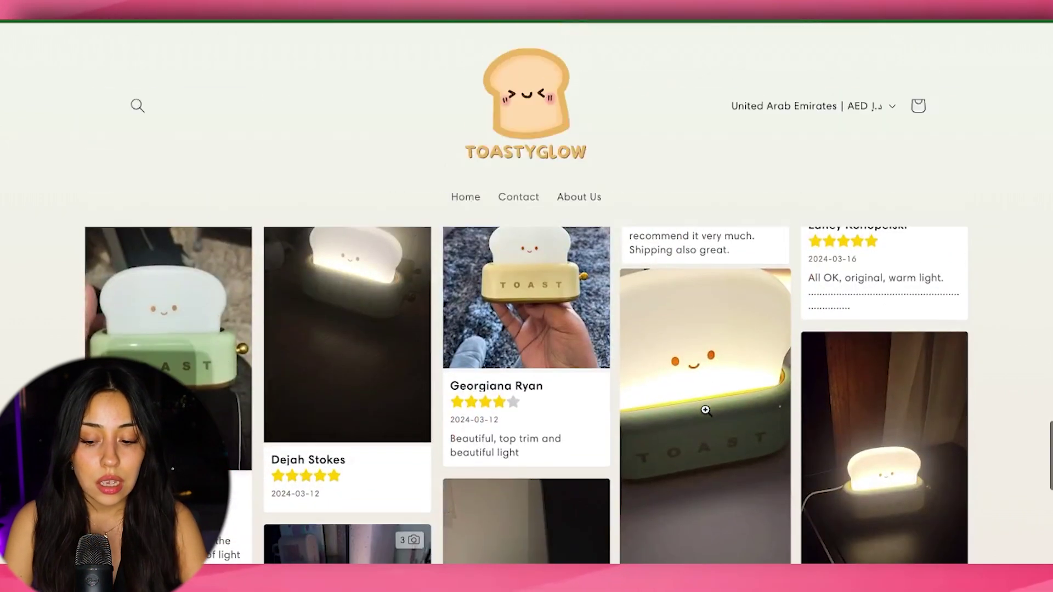
scroll(705, 410, "down", 5)
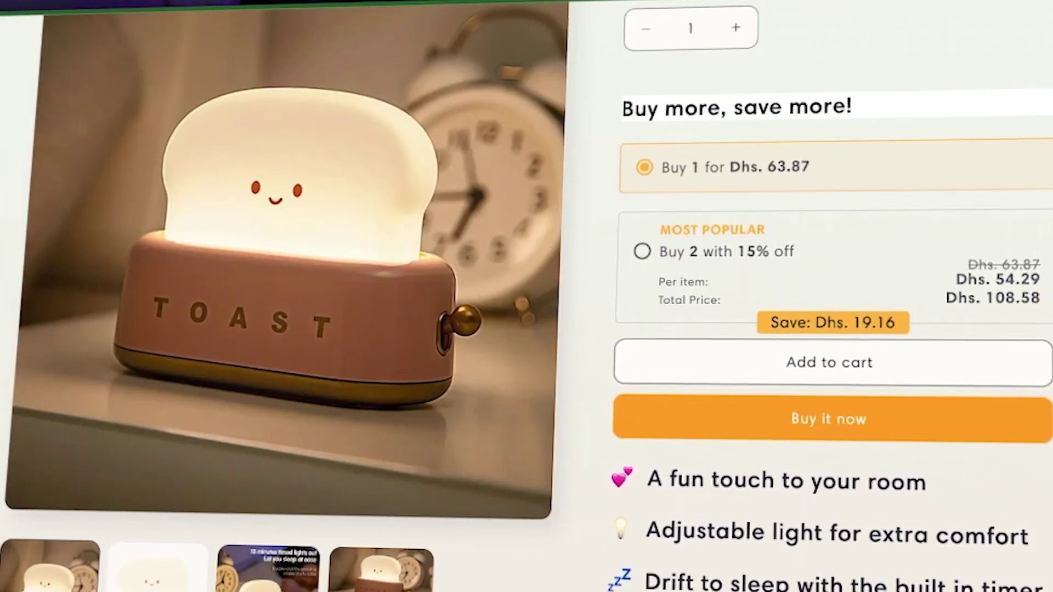
scroll(369, 489, "down", 12)
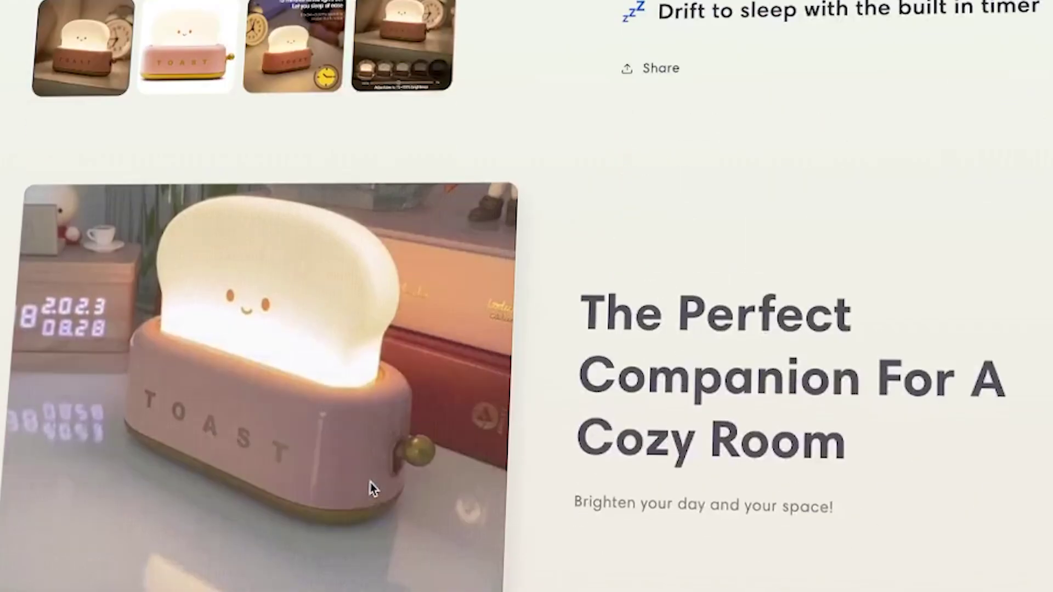
scroll(331, 275, "down", 5)
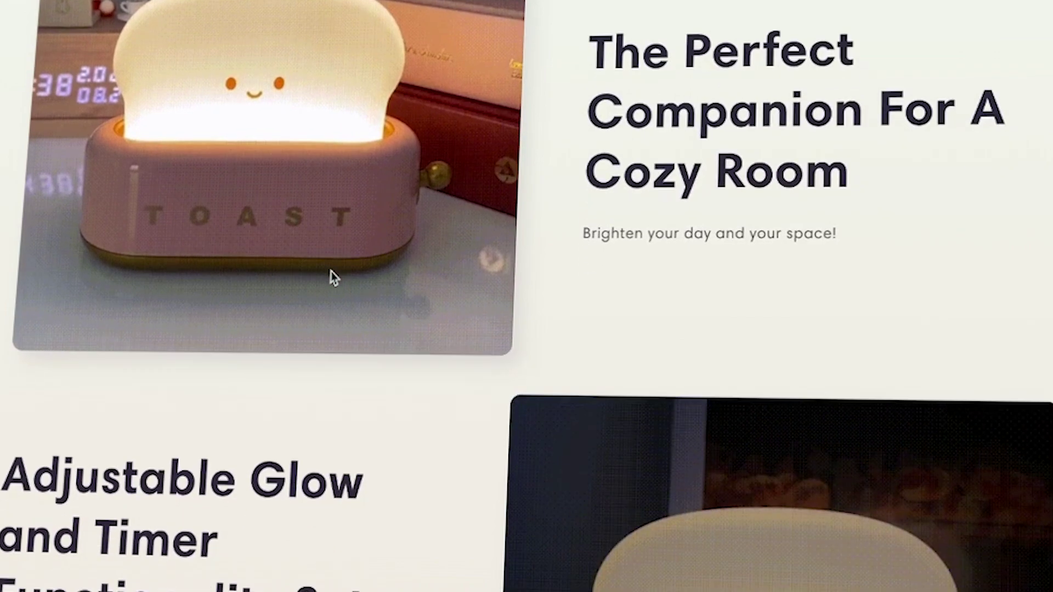